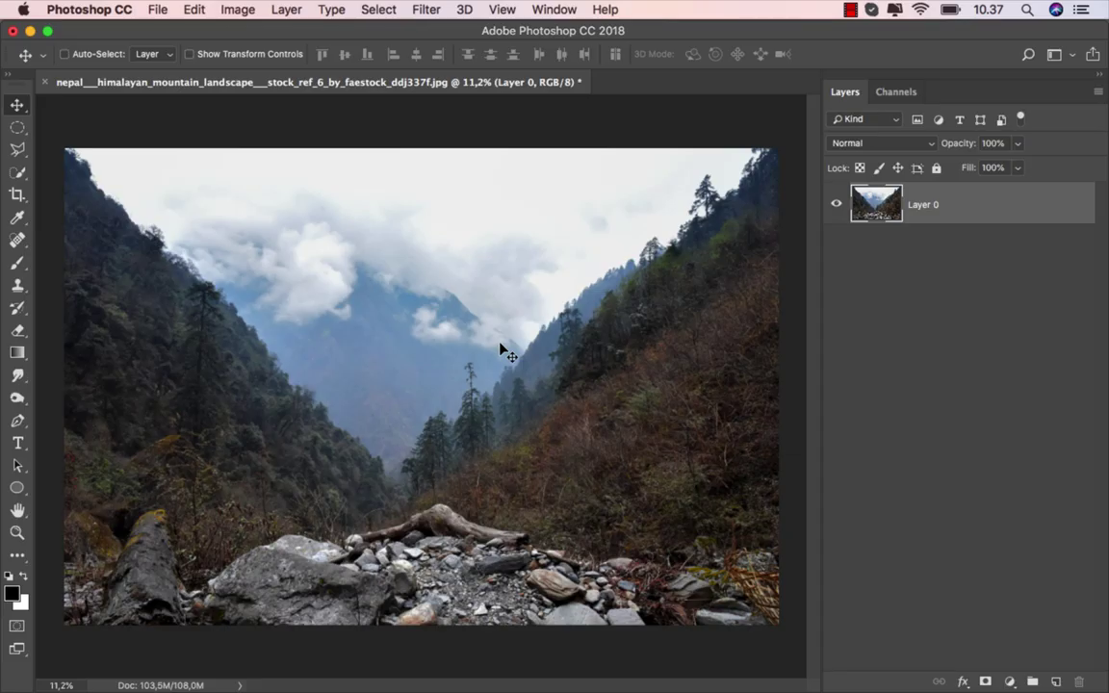
Quick-select the foreground rocks and driftwood log and open the selection in Select and Mask.
left_click_drag(17, 173, 58, 171)
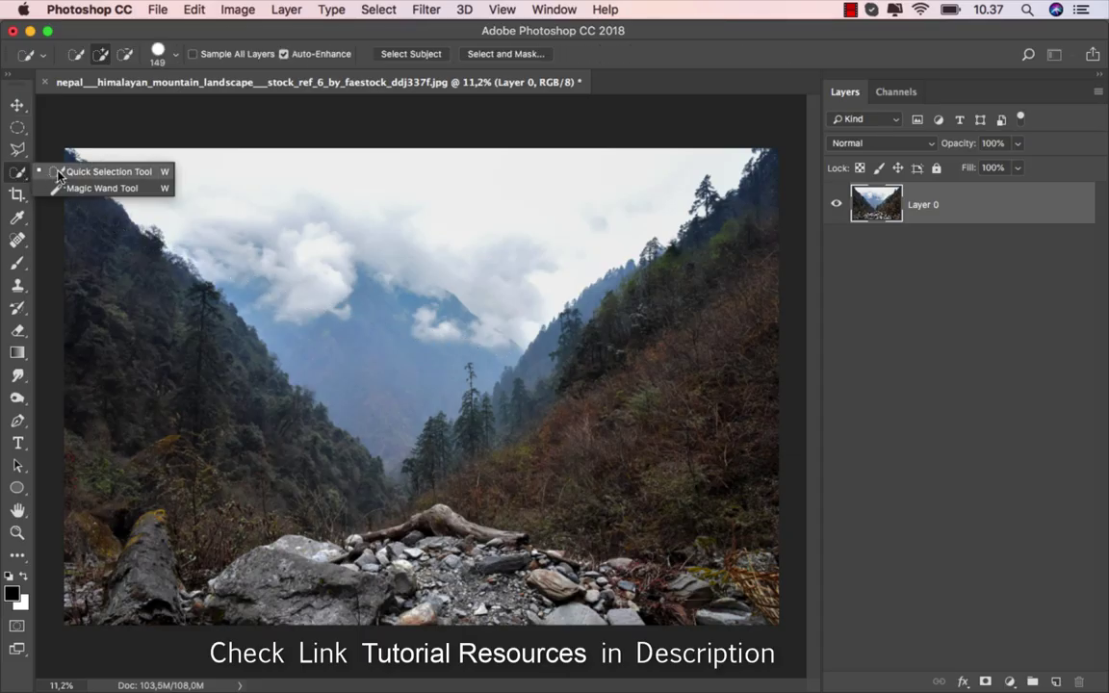
scroll(168, 316, "up", 3)
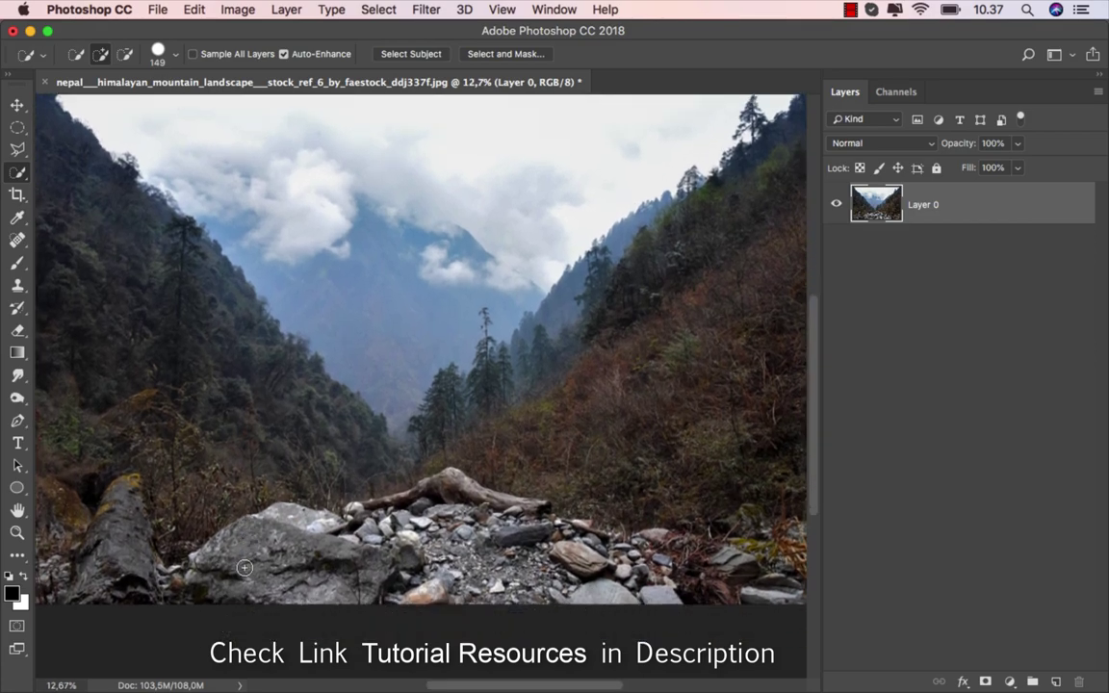
mouse_move(188, 586)
left_mouse_down()
mouse_move(602, 540)
mouse_move(184, 574)
left_mouse_up()
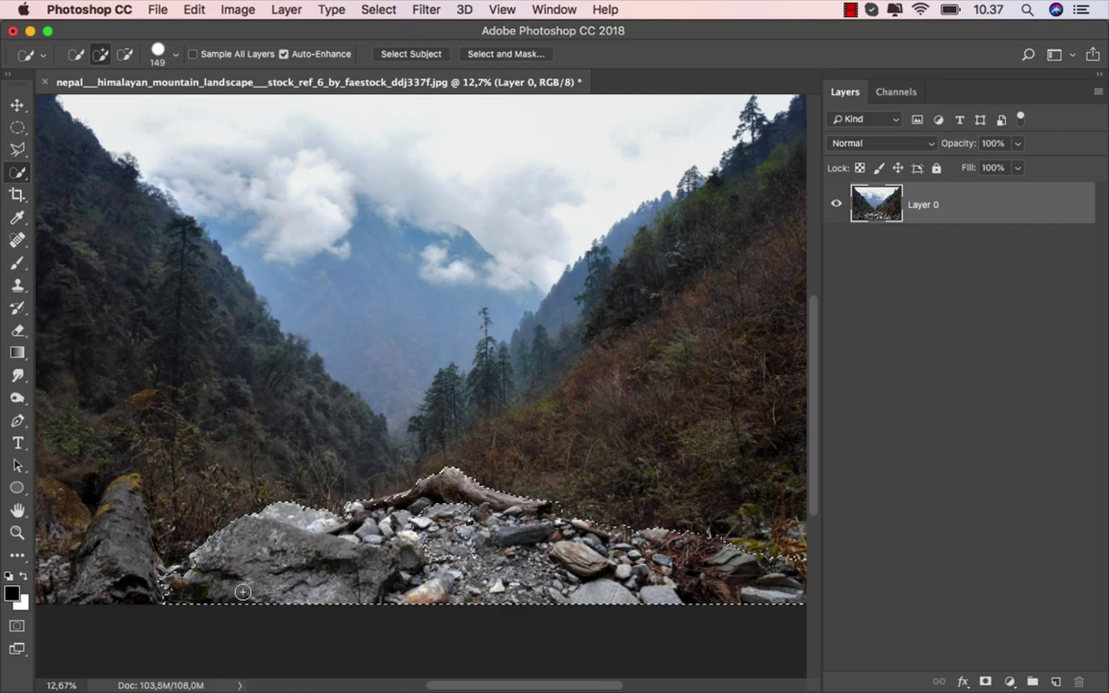
scroll(385, 501, "up", 2)
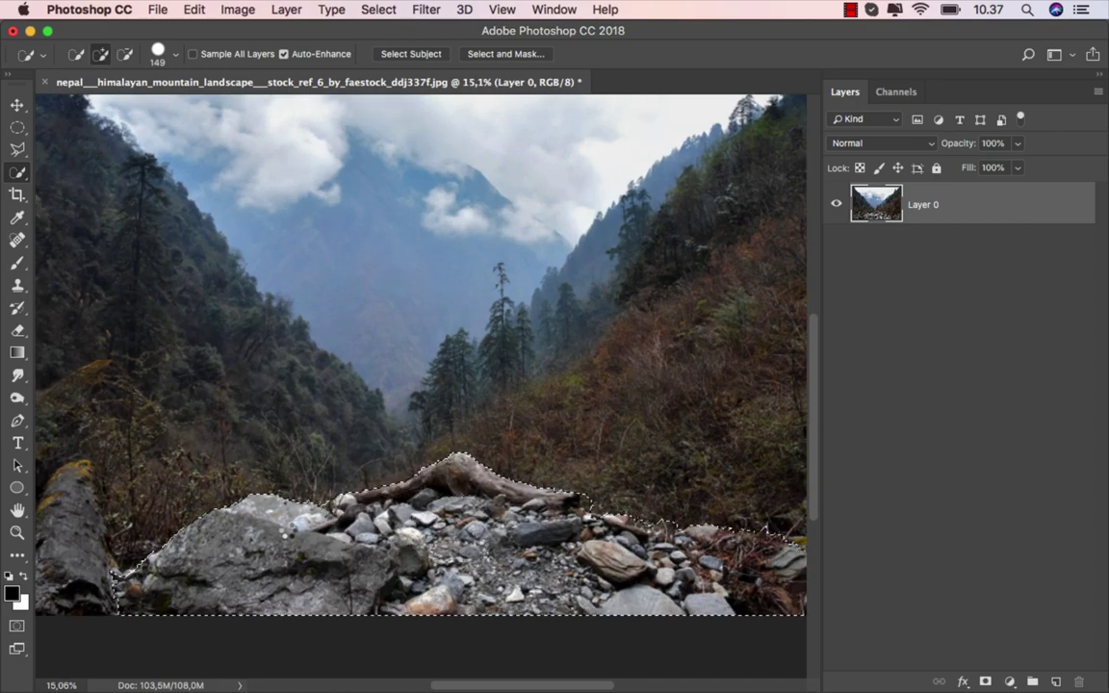
scroll(414, 462, "down", 2)
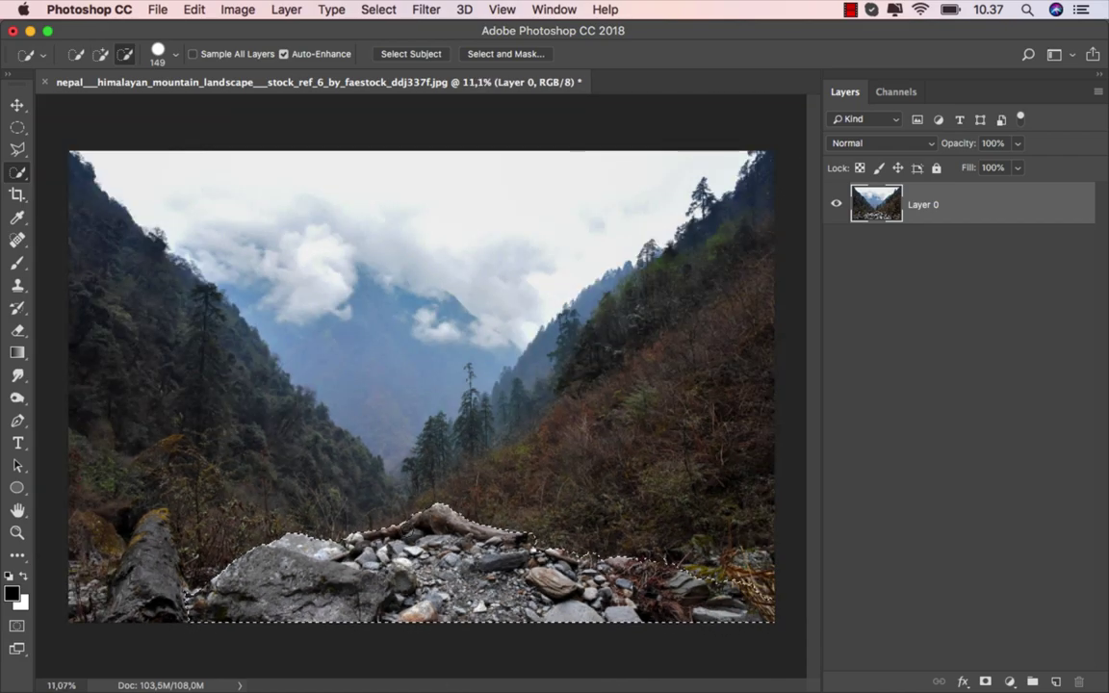
left_click(506, 54)
Enlarge the Refine Edge Brush and brush along the rock selection's edges.
scroll(518, 445, "up", 3)
scroll(524, 453, "down", 2)
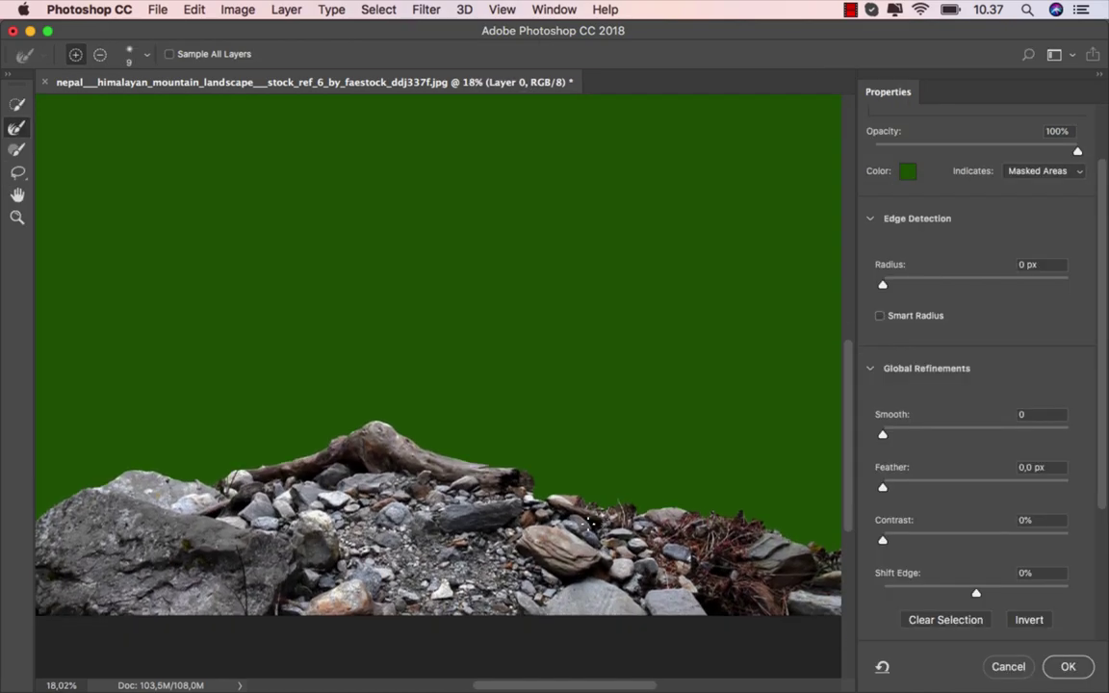
left_click_drag(541, 472, 545, 474)
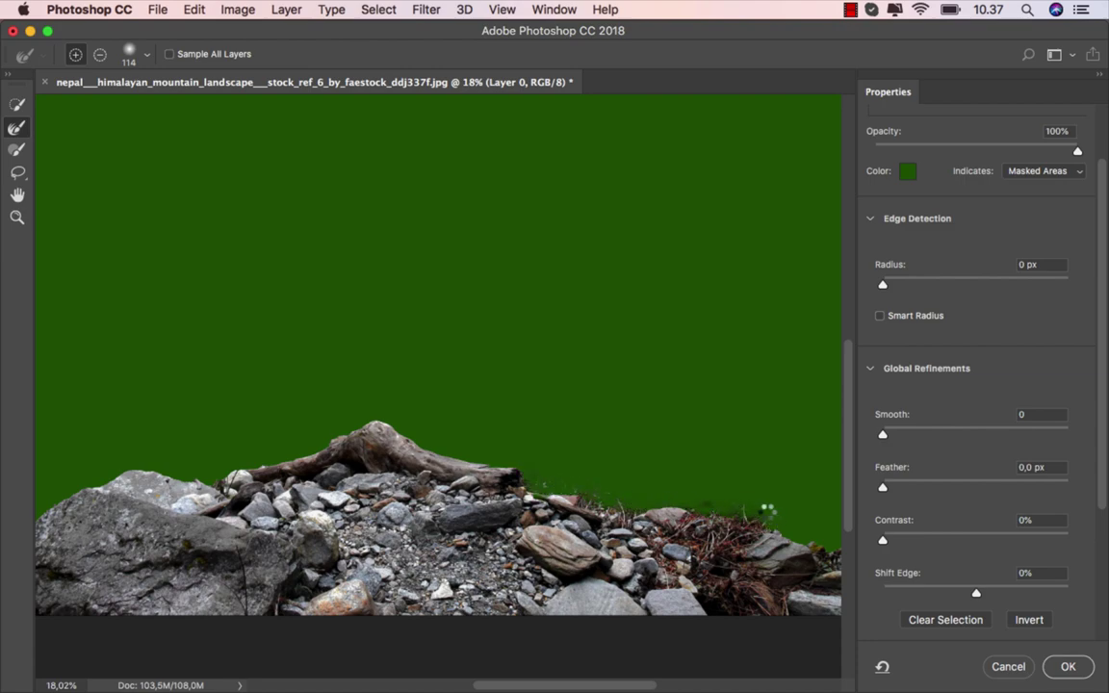
mouse_move(768, 509)
left_mouse_down()
mouse_move(723, 507)
mouse_move(624, 465)
left_mouse_up()
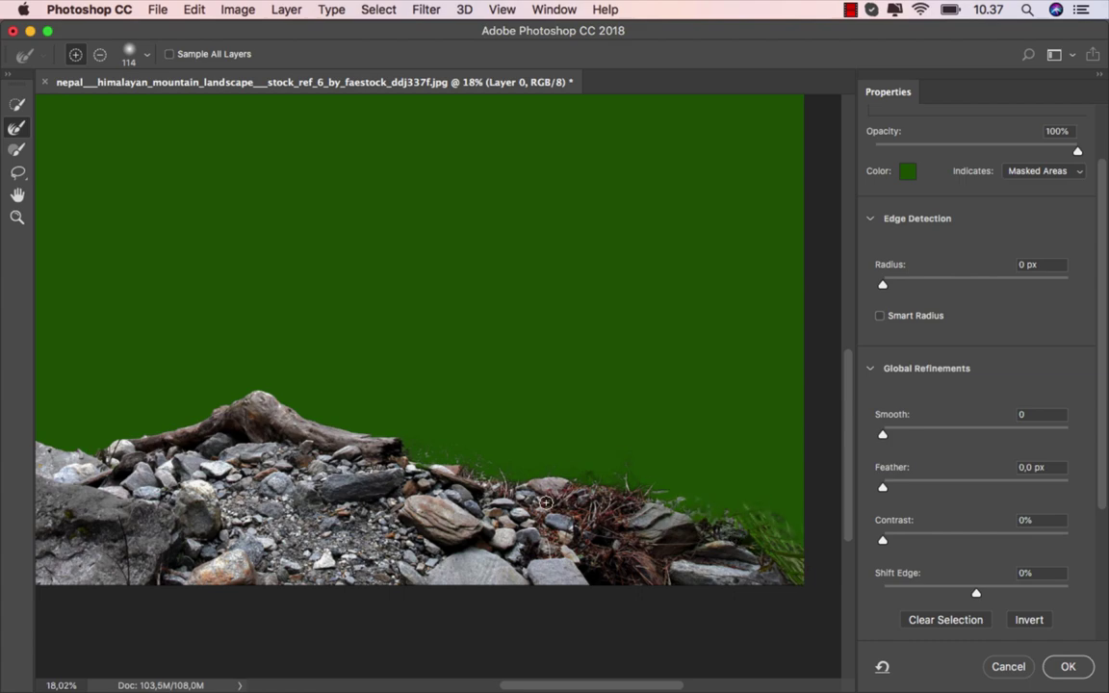
scroll(546, 502, "down", 2)
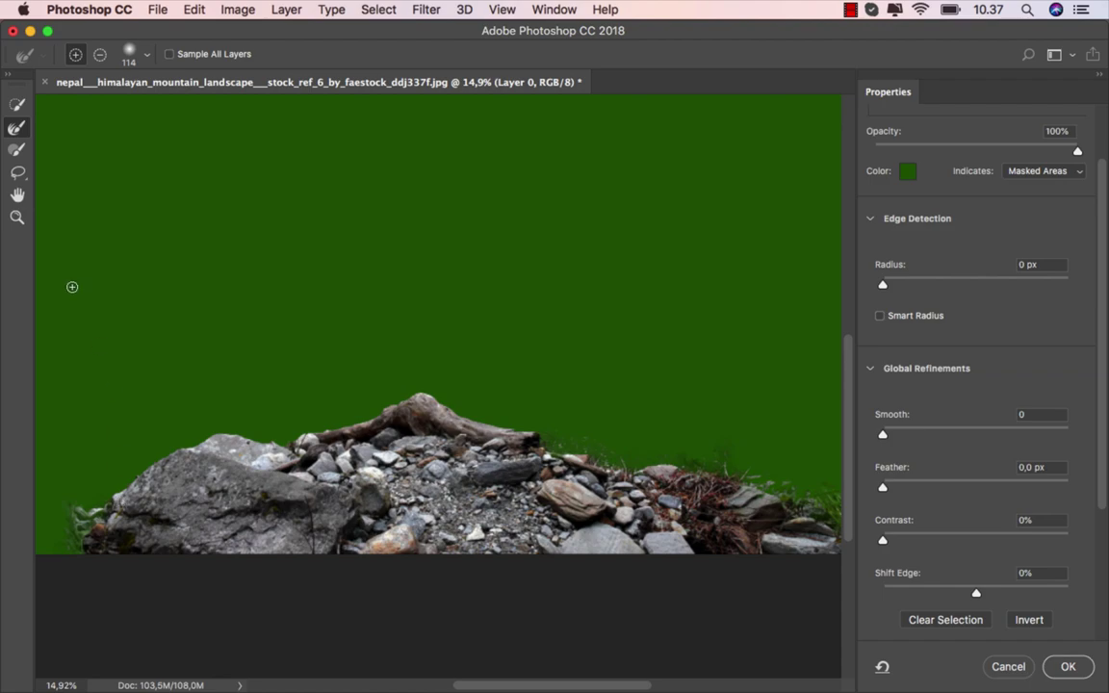
With the Brush tool in subtract mode, remove the grassy strip at bottom right.
left_click(16, 149)
left_click(101, 55)
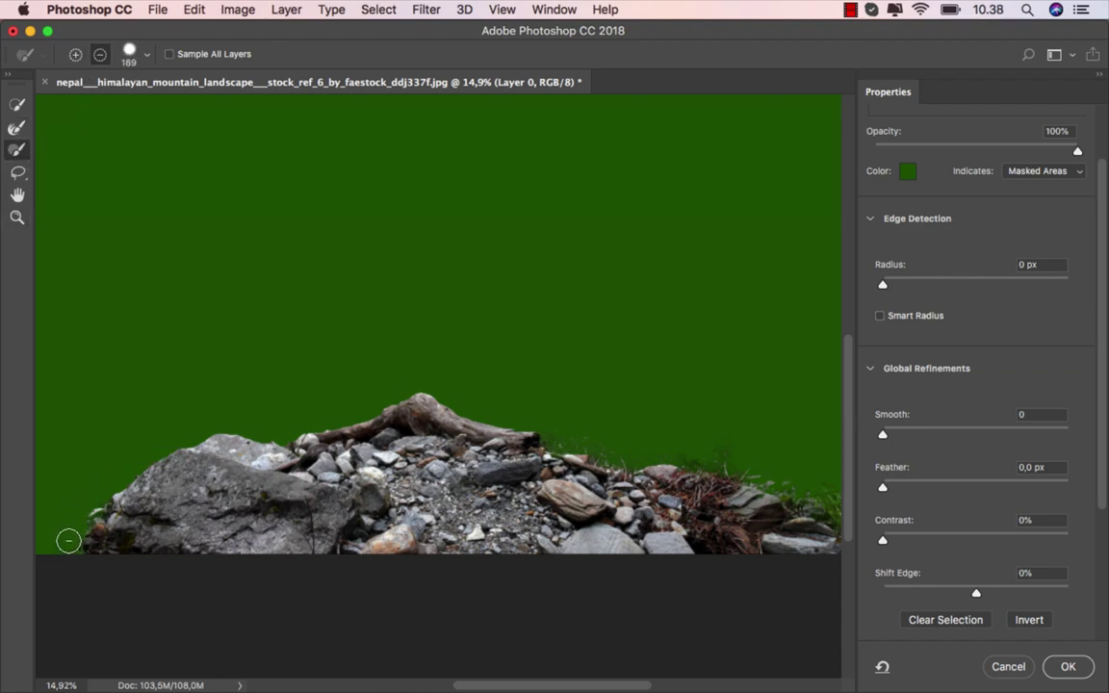
scroll(498, 424, "up", 1)
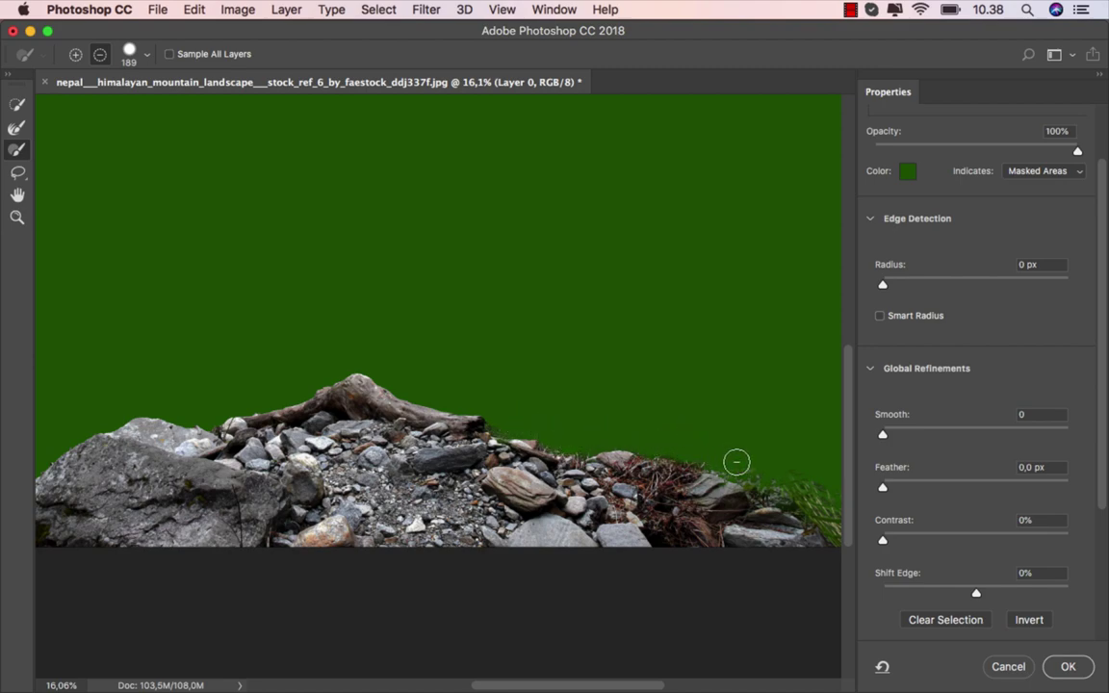
scroll(737, 462, "right", 2)
scroll(737, 462, "down", 1)
left_click_drag(704, 458, 716, 432)
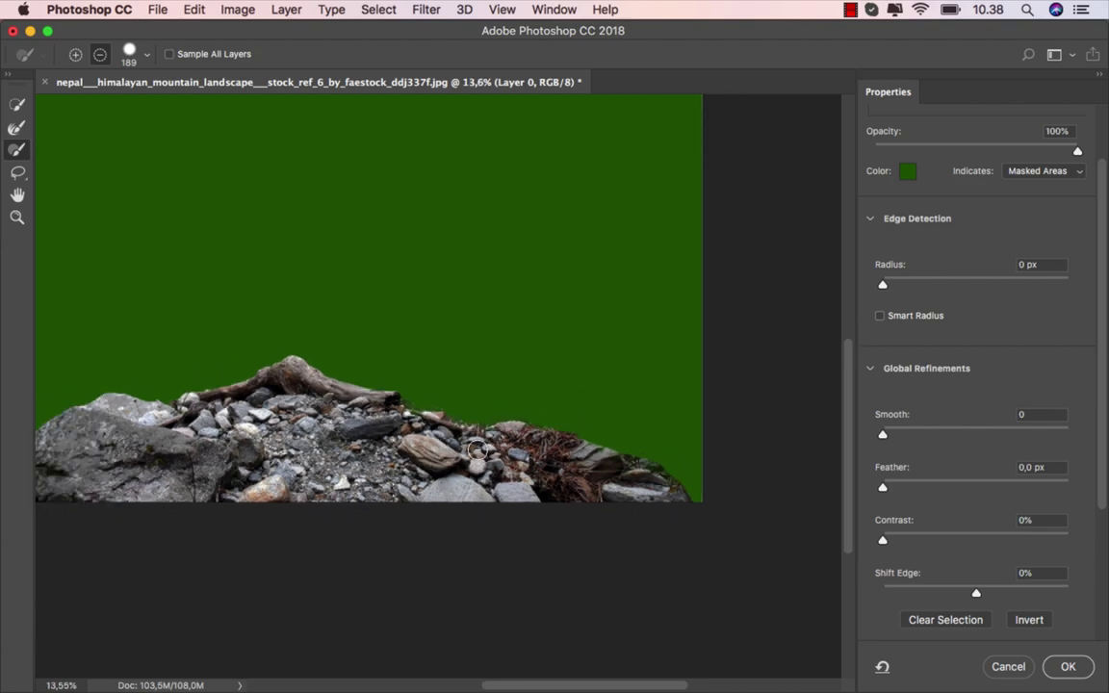
scroll(478, 449, "down", 2)
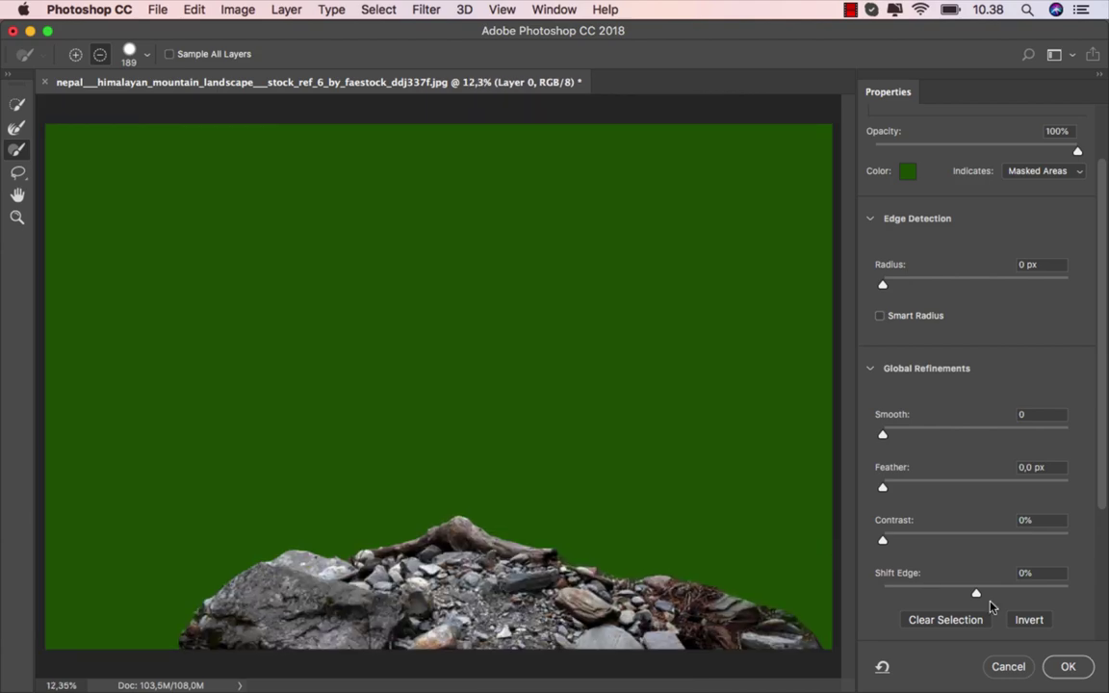
Apply the refined selection and add a layer mask hiding everything but the rocks.
left_click(1066, 667)
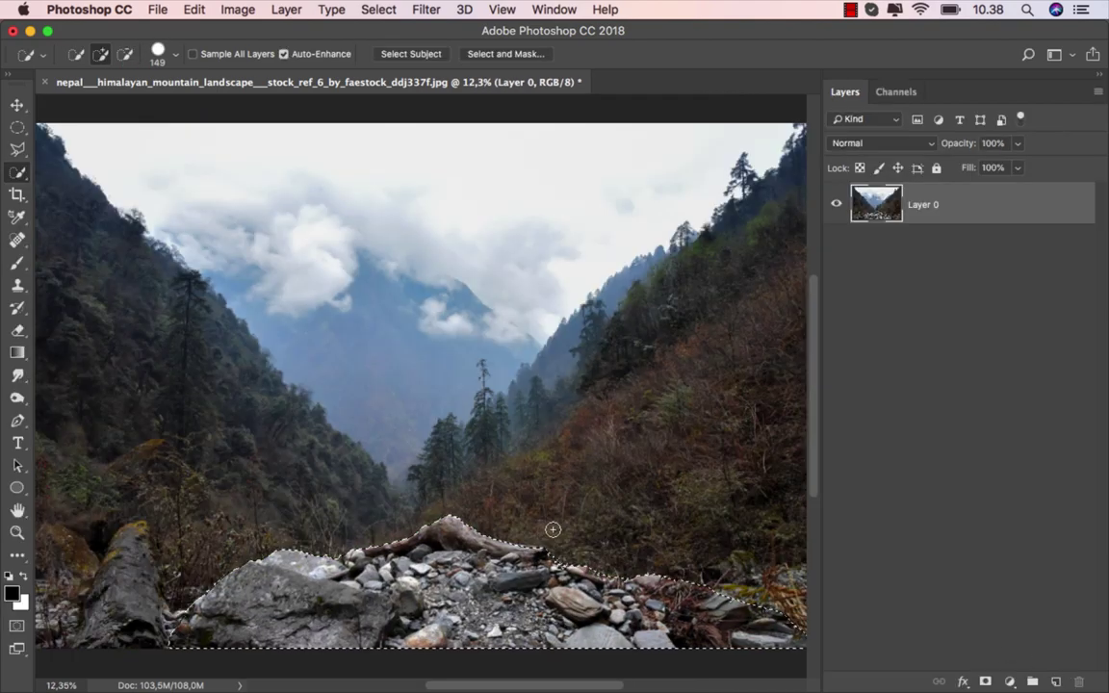
left_click(985, 682)
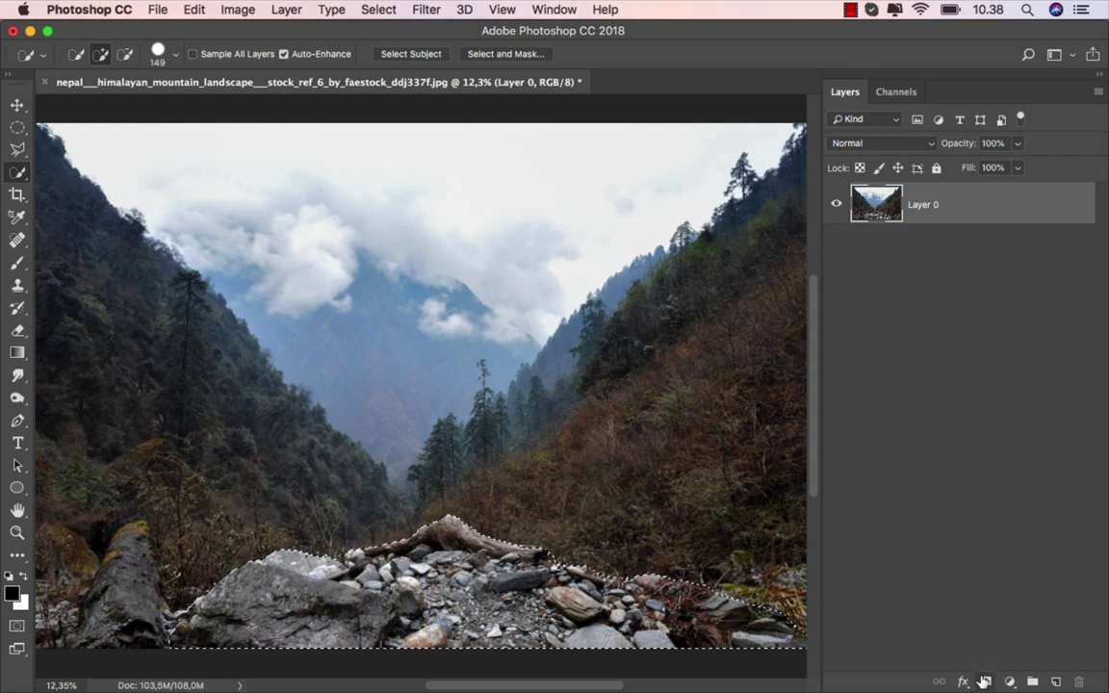
left_click(18, 104)
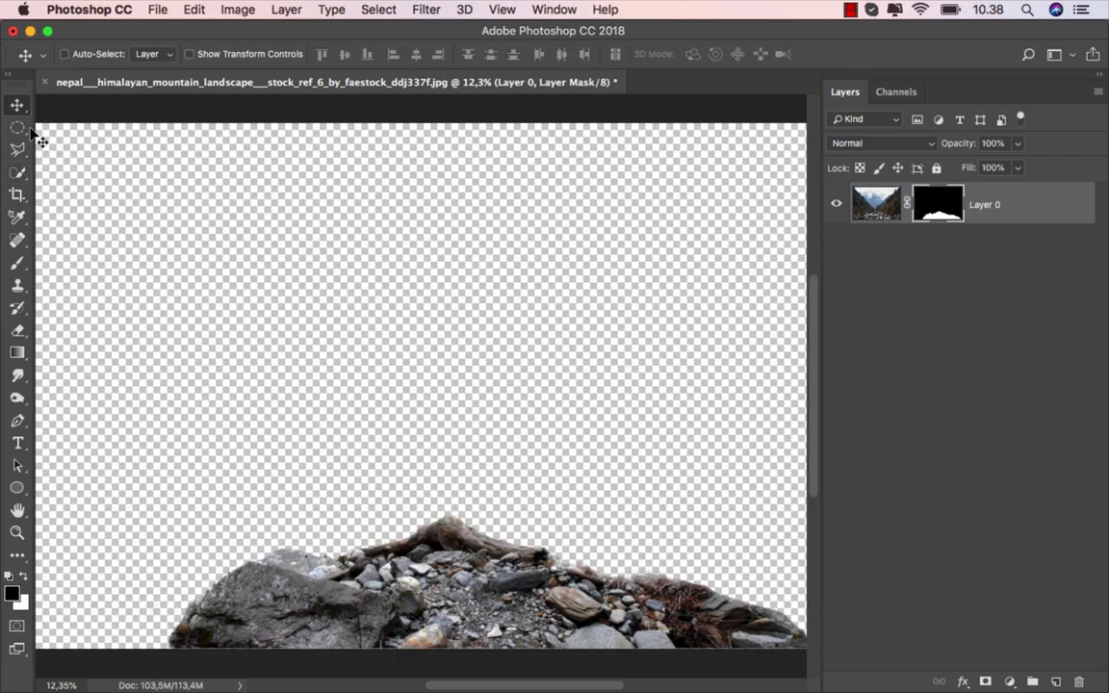
Create a new blank 3000×2000 px, 200 ppi landscape document.
left_click(157, 10)
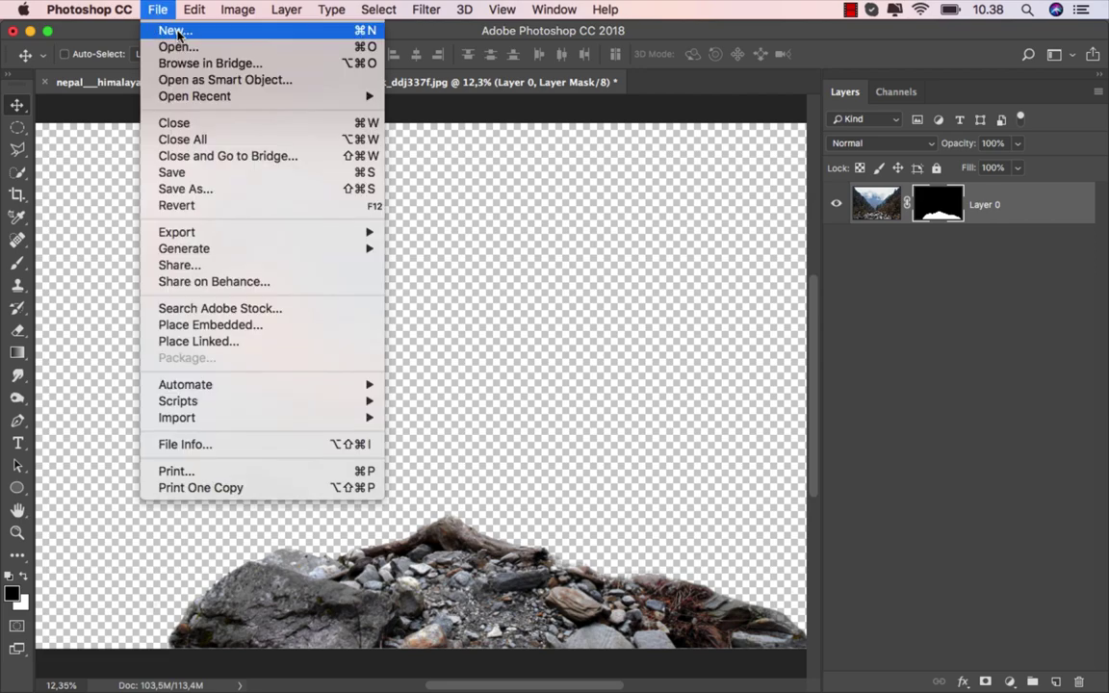
left_click(169, 26)
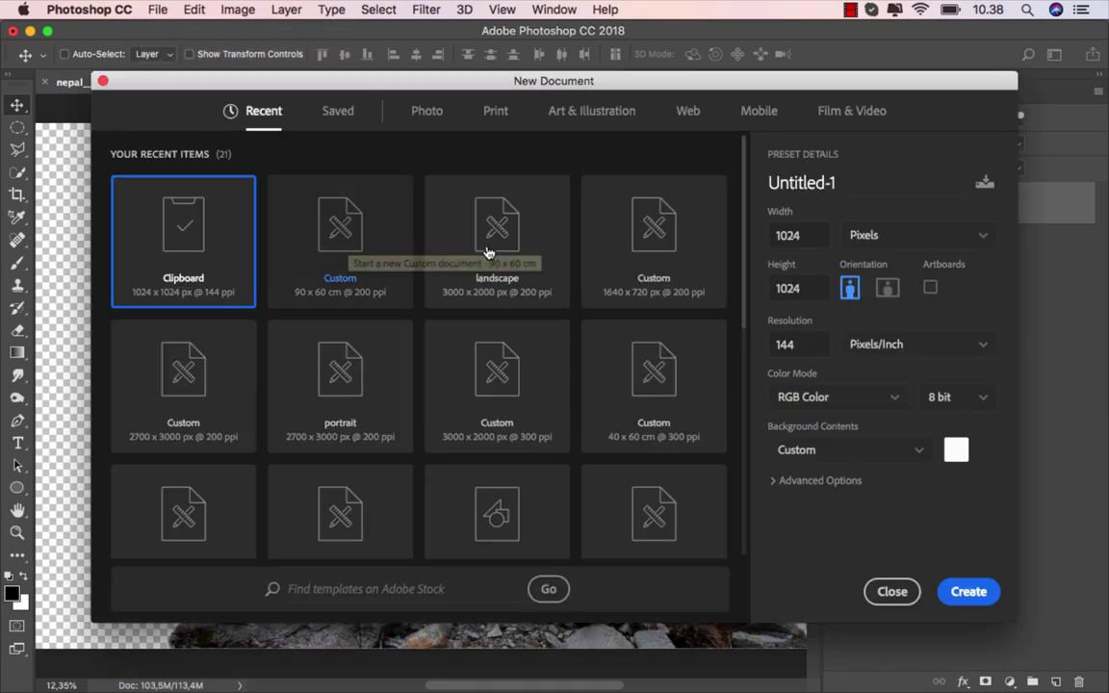
left_click(489, 249)
key("Tab")
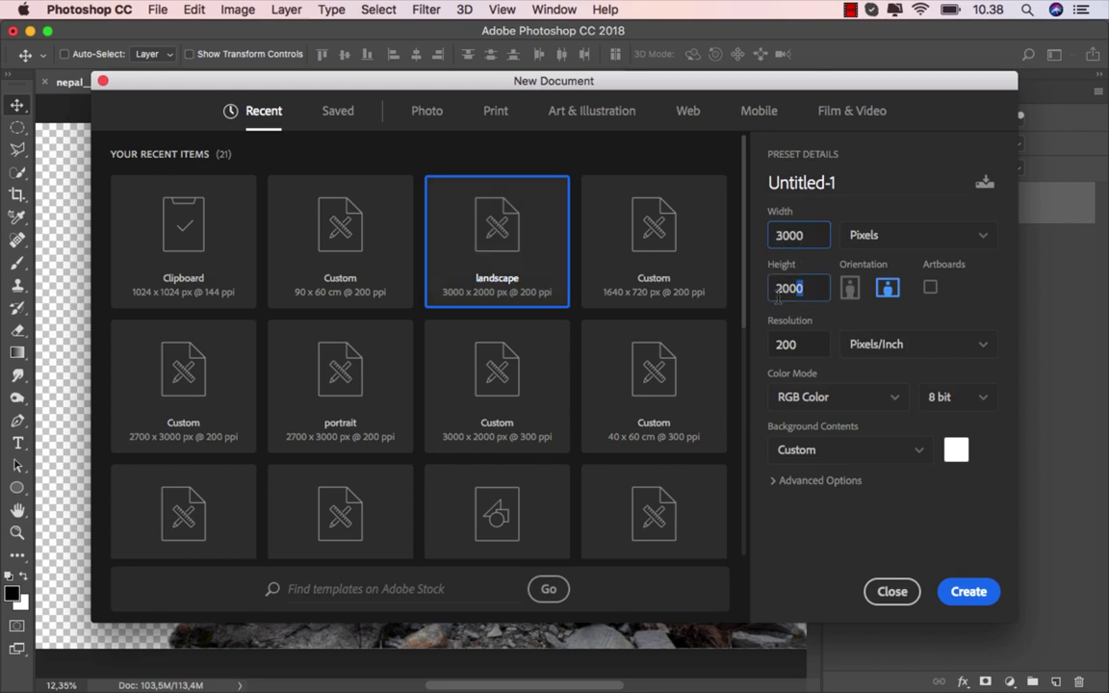
key("Tab")
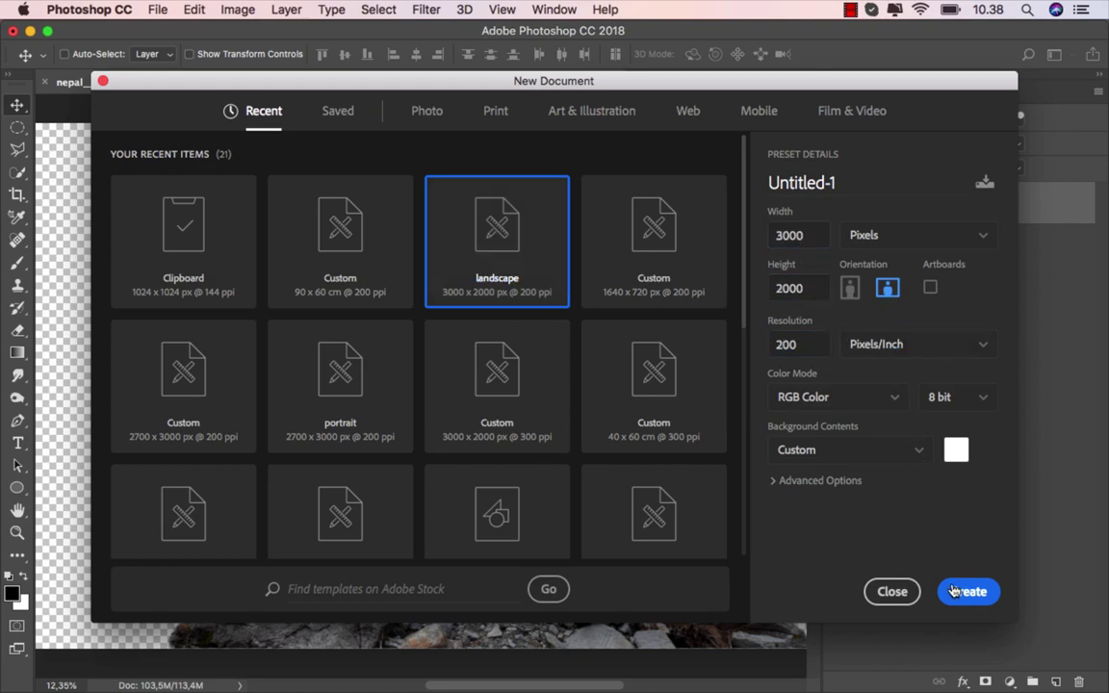
left_click(954, 591)
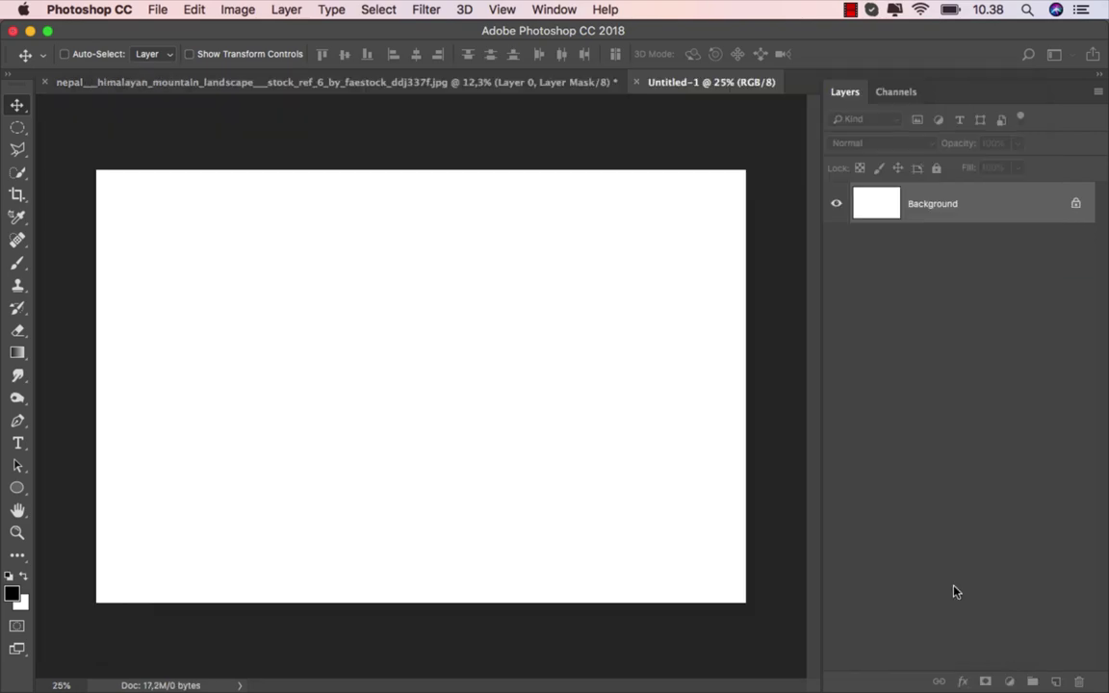
Drag the masked rock layer from the Nepal document into the new canvas.
left_click(177, 87)
mouse_move(401, 506)
left_mouse_down()
mouse_move(678, 93)
mouse_move(430, 432)
left_mouse_up()
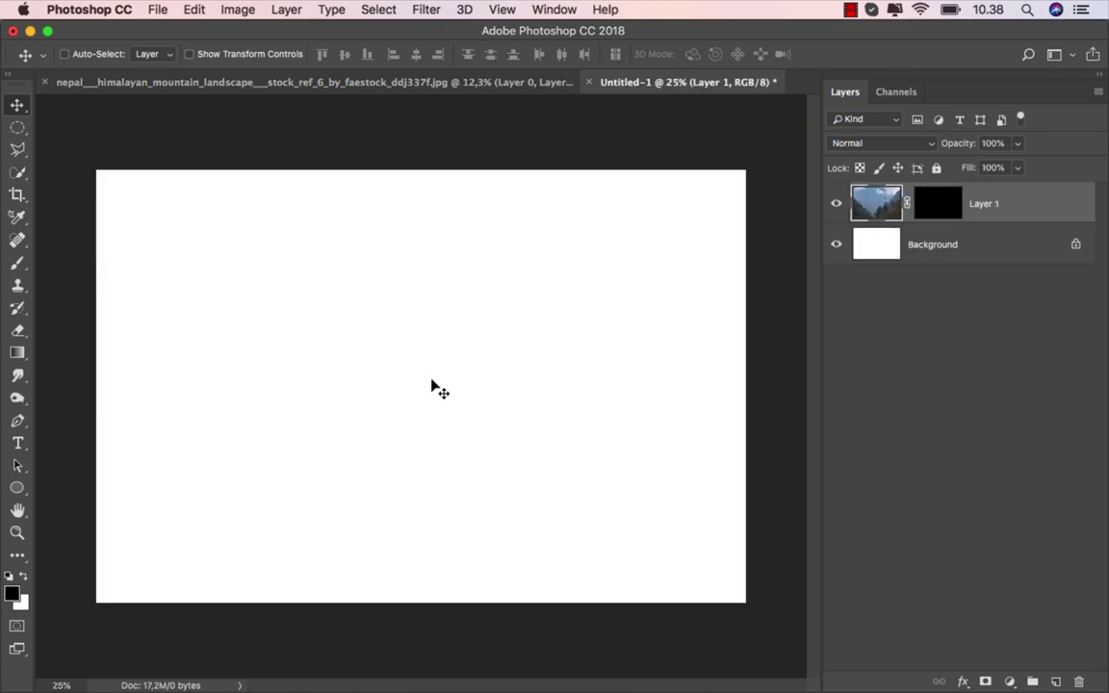
mouse_move(432, 387)
left_mouse_down()
mouse_move(416, 420)
mouse_move(416, 247)
left_mouse_up()
mouse_move(421, 515)
left_mouse_down()
mouse_move(393, 323)
mouse_move(403, 366)
left_mouse_up()
Scale the rocks to about 43%, move them to the canvas bottom and squash their height.
key("super+t")
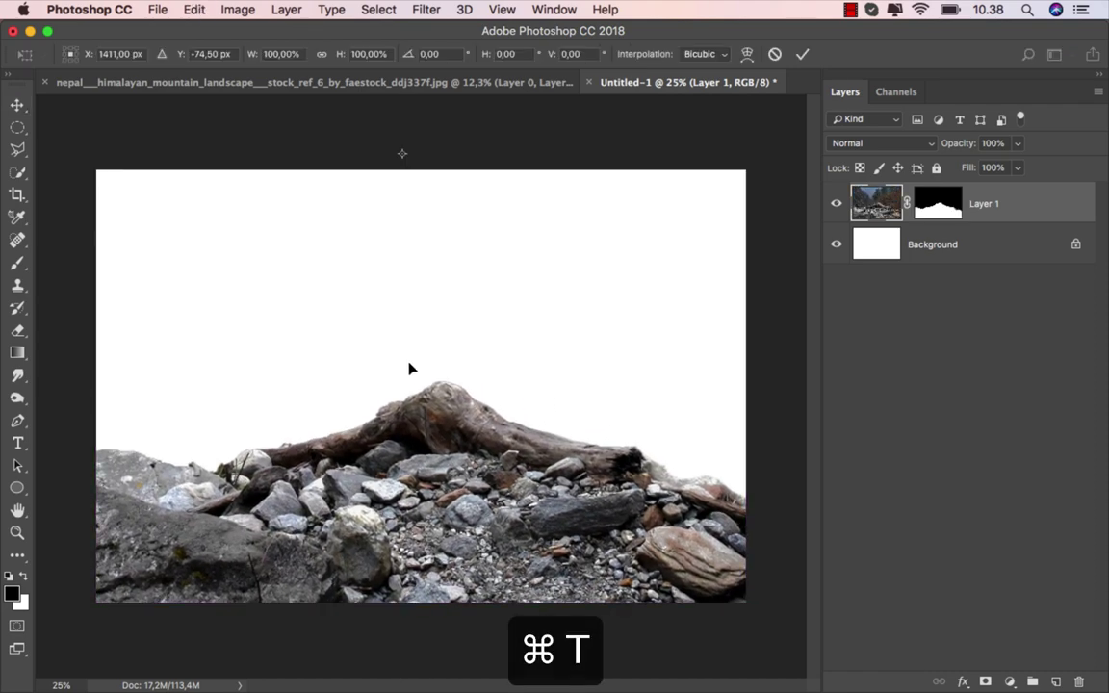
scroll(408, 372, "down", 2)
scroll(424, 386, "down", 2)
scroll(432, 395, "down", 2)
scroll(432, 395, "down", 2)
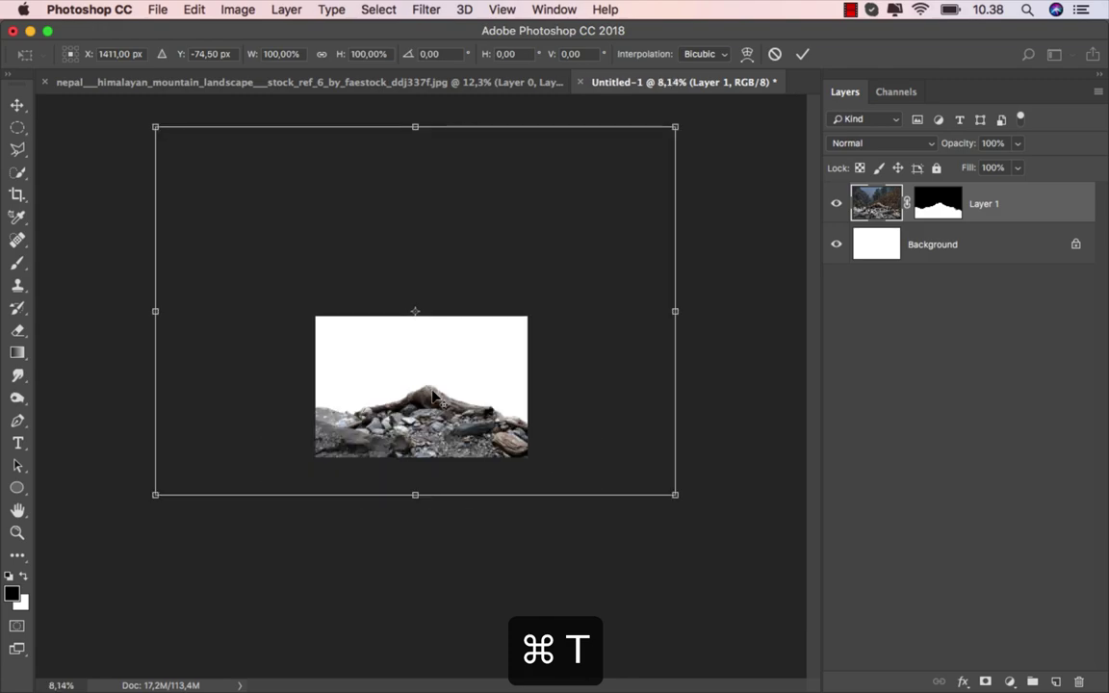
left_click_drag(679, 125, 559, 269)
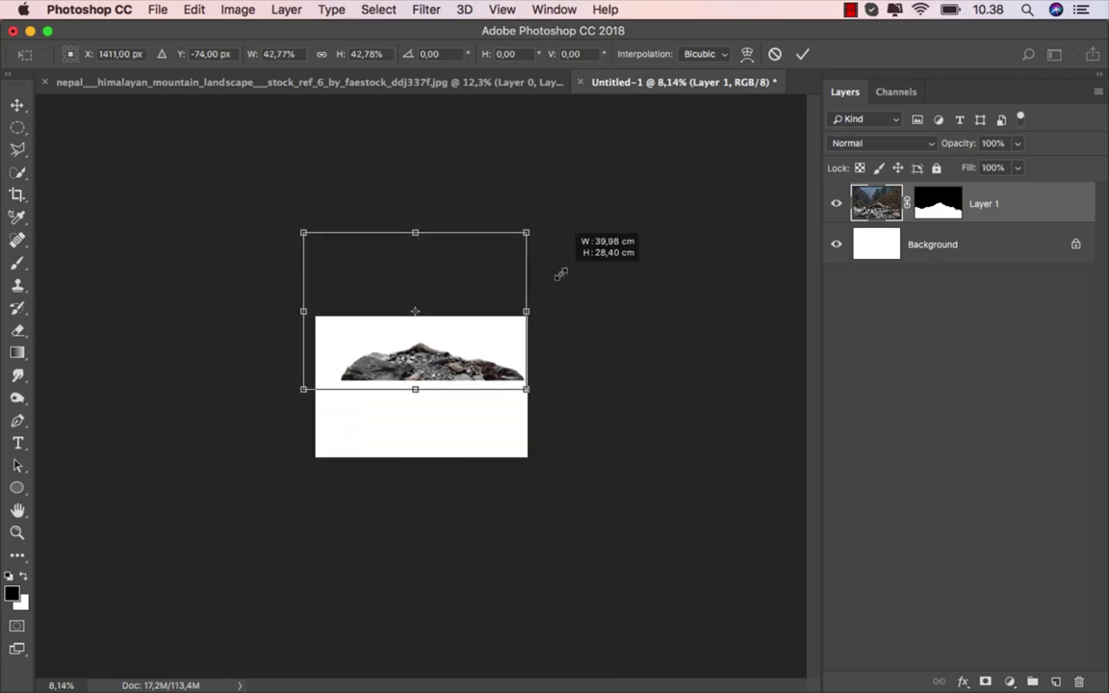
scroll(445, 380, "up", 2)
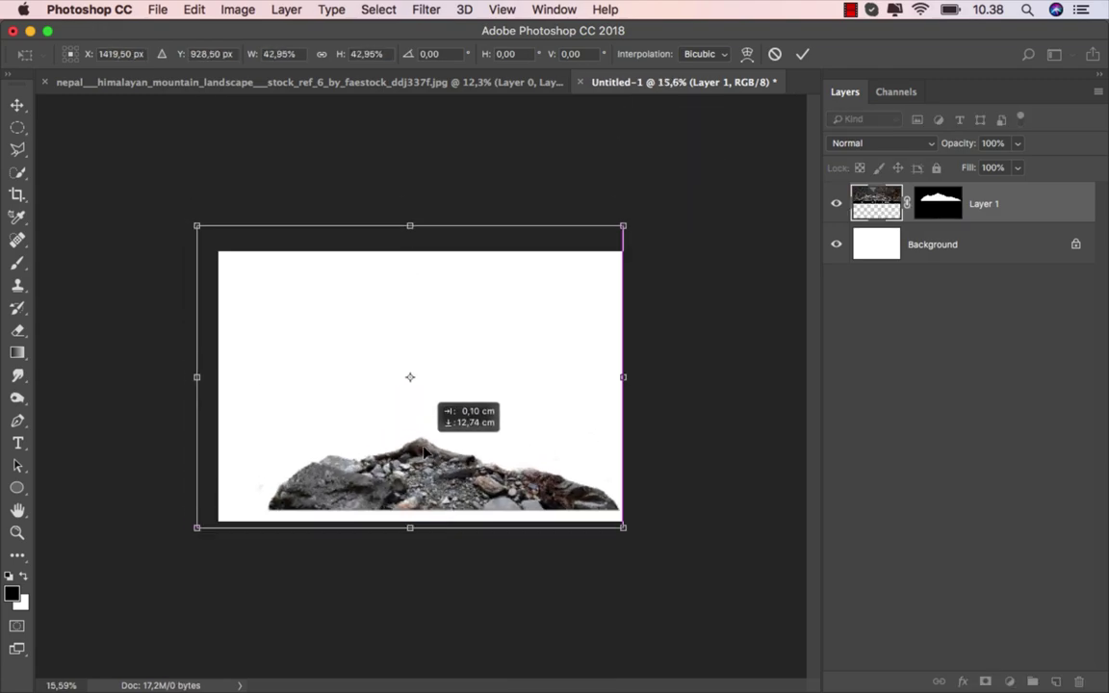
left_click_drag(445, 379, 424, 423)
scroll(424, 424, "up", 1)
scroll(417, 476, "up", 2)
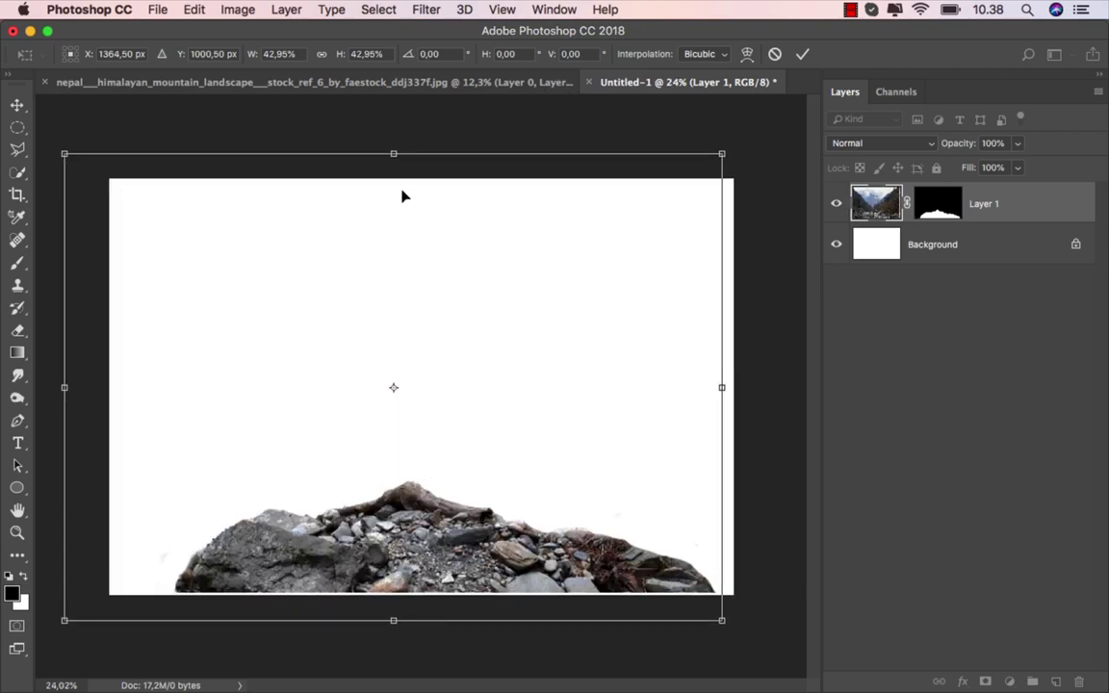
left_click_drag(394, 149, 397, 280)
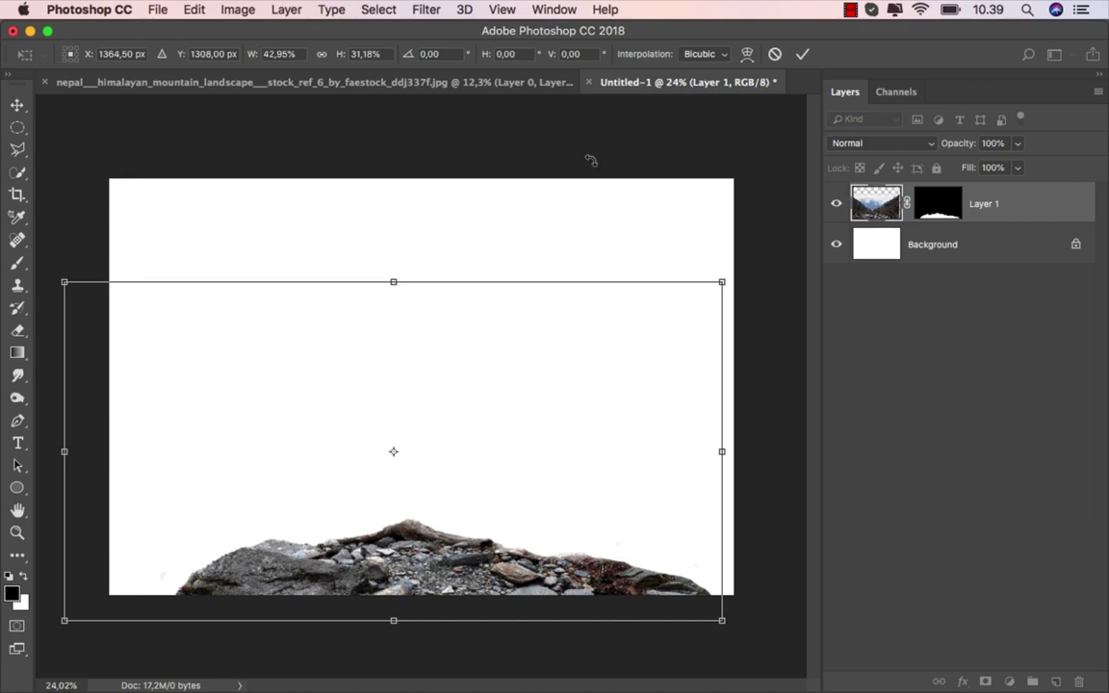
Commit the rock transform and place cloud_3_by_michawolf13_d6ci8ud.jpg from Finder onto the canvas.
left_click(800, 54)
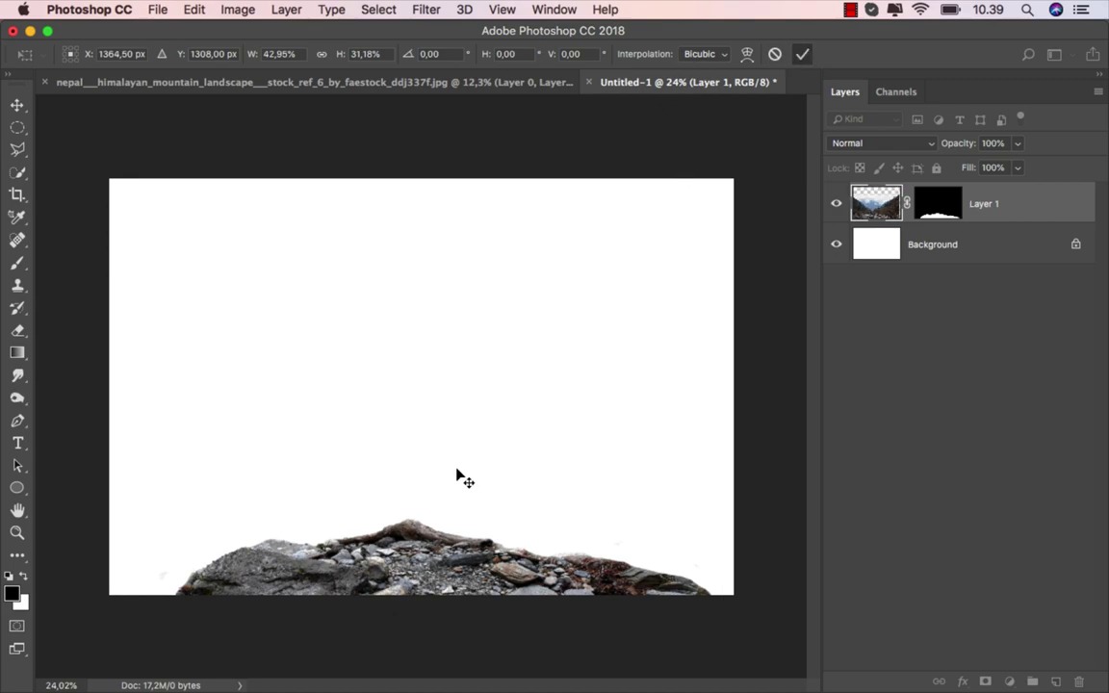
key("super+plus")
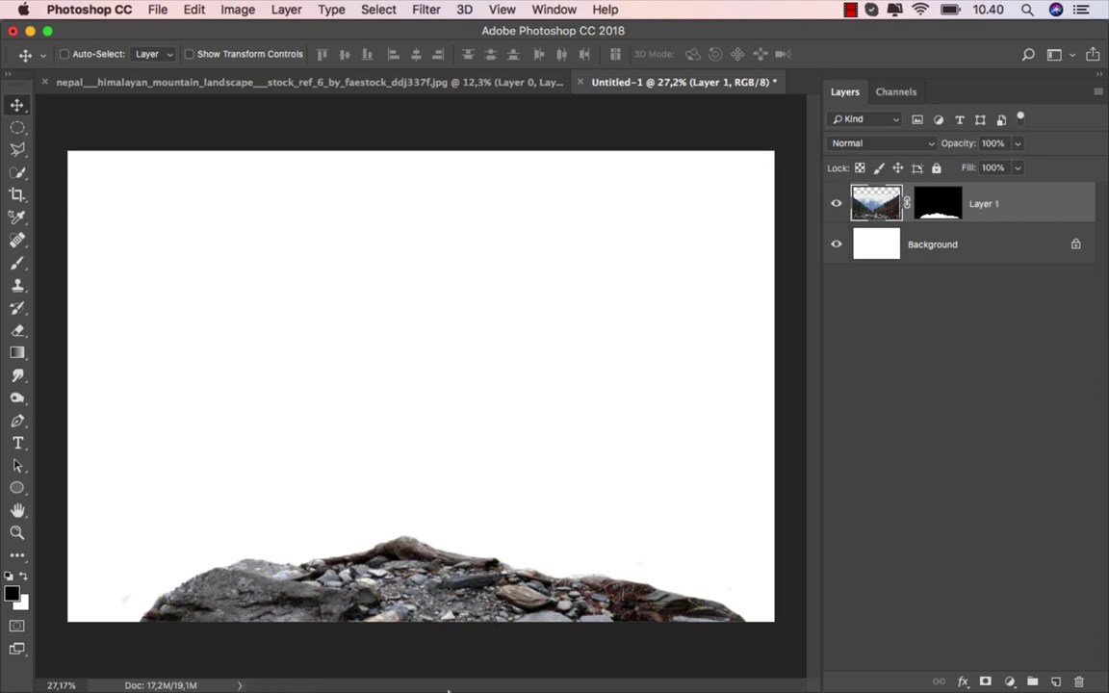
left_click(377, 664)
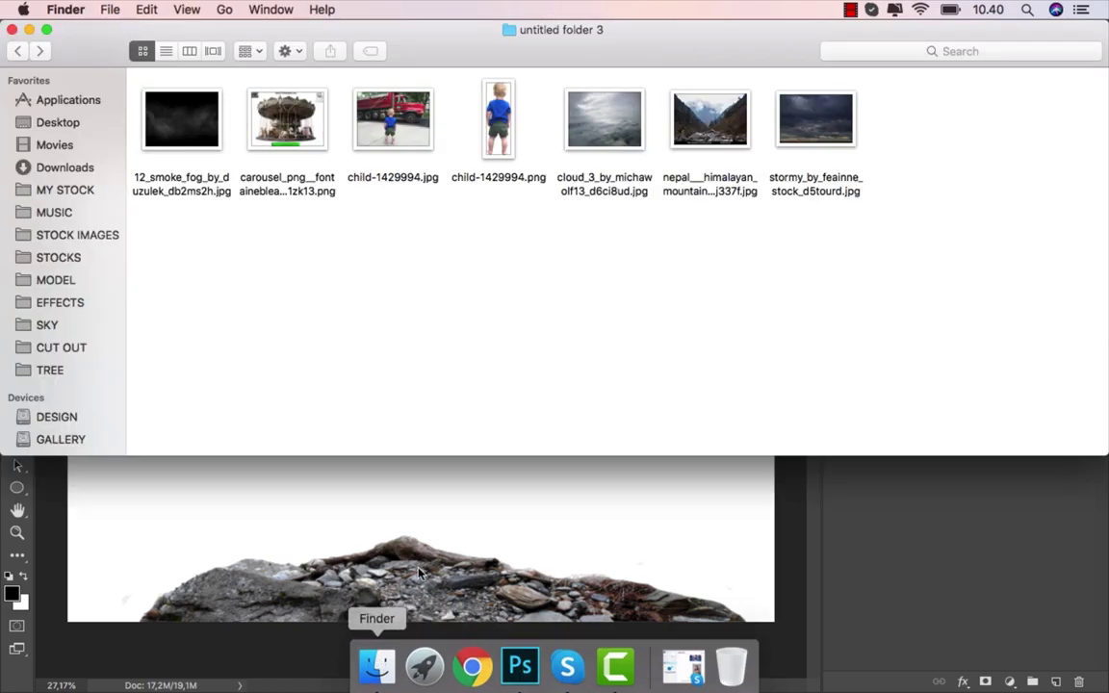
left_click_drag(611, 143, 462, 378)
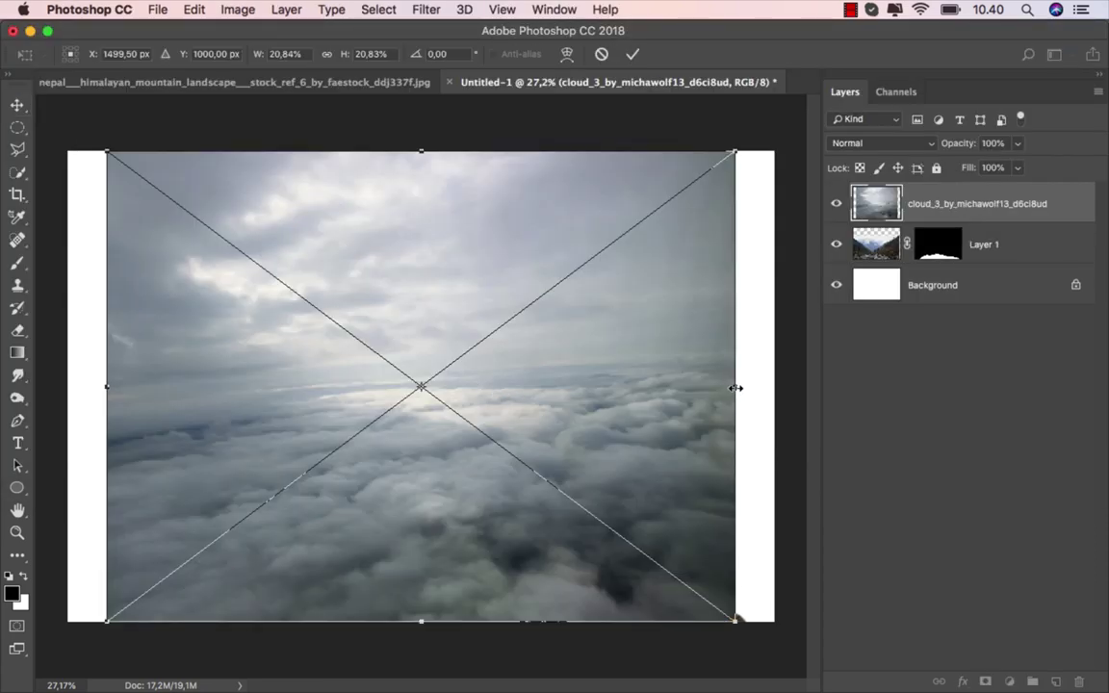
Stretch the cloud_3 photo wider, lower its top edge, and move it below Layer 1.
left_click_drag(735, 388, 773, 384)
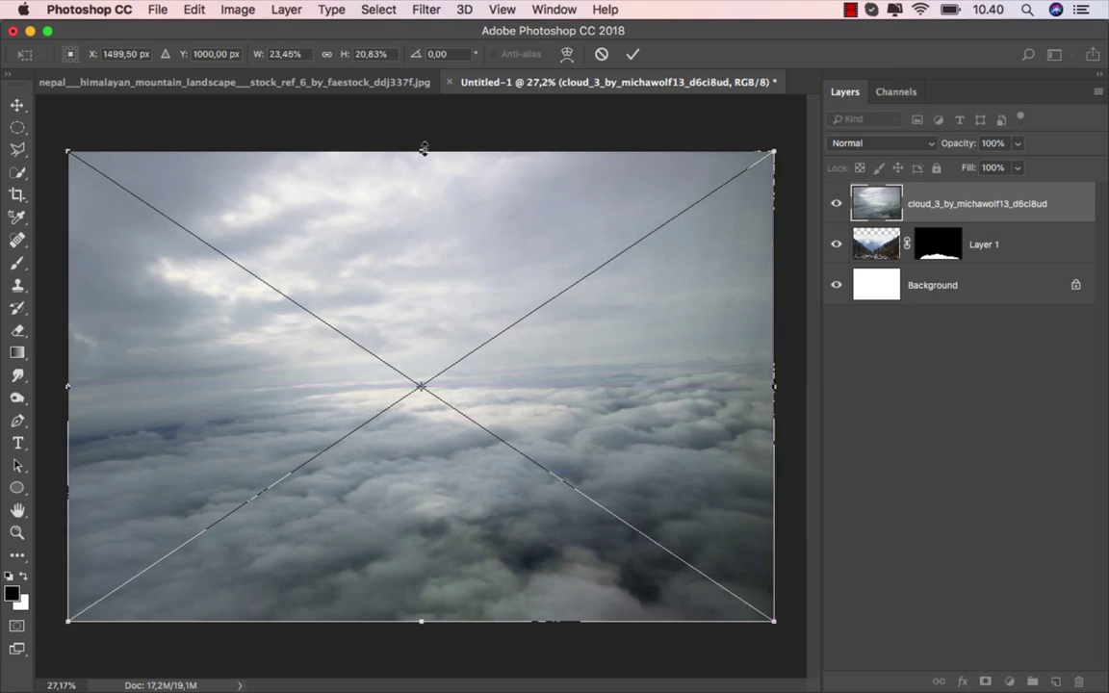
left_click_drag(424, 149, 426, 251)
left_click(631, 56)
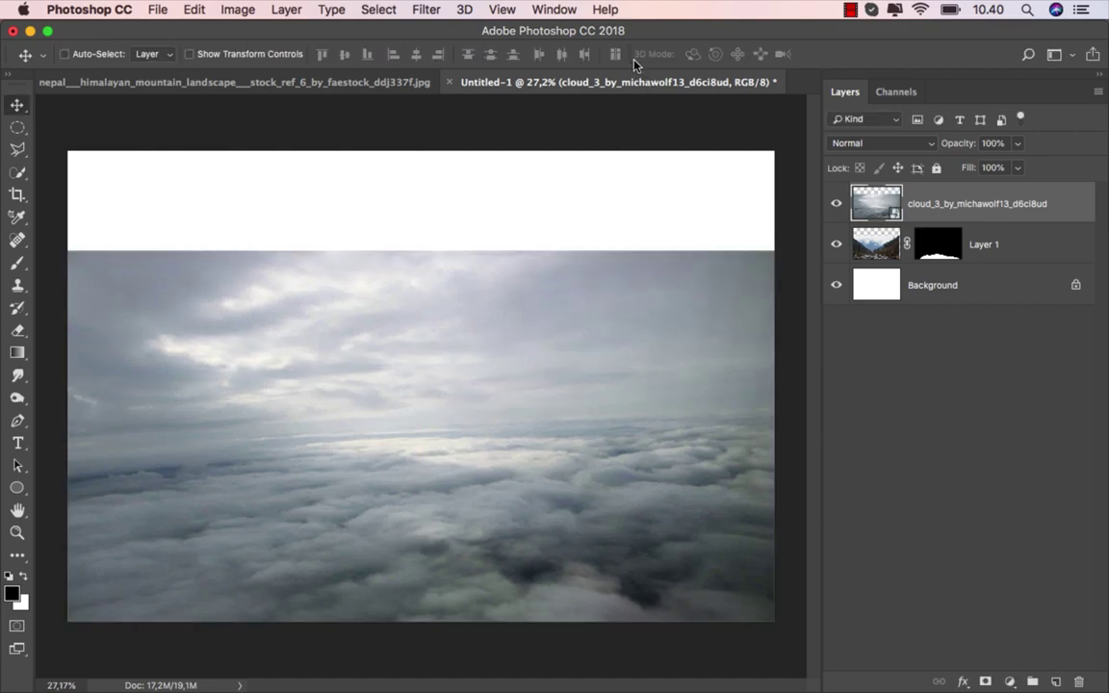
left_click_drag(923, 199, 925, 253)
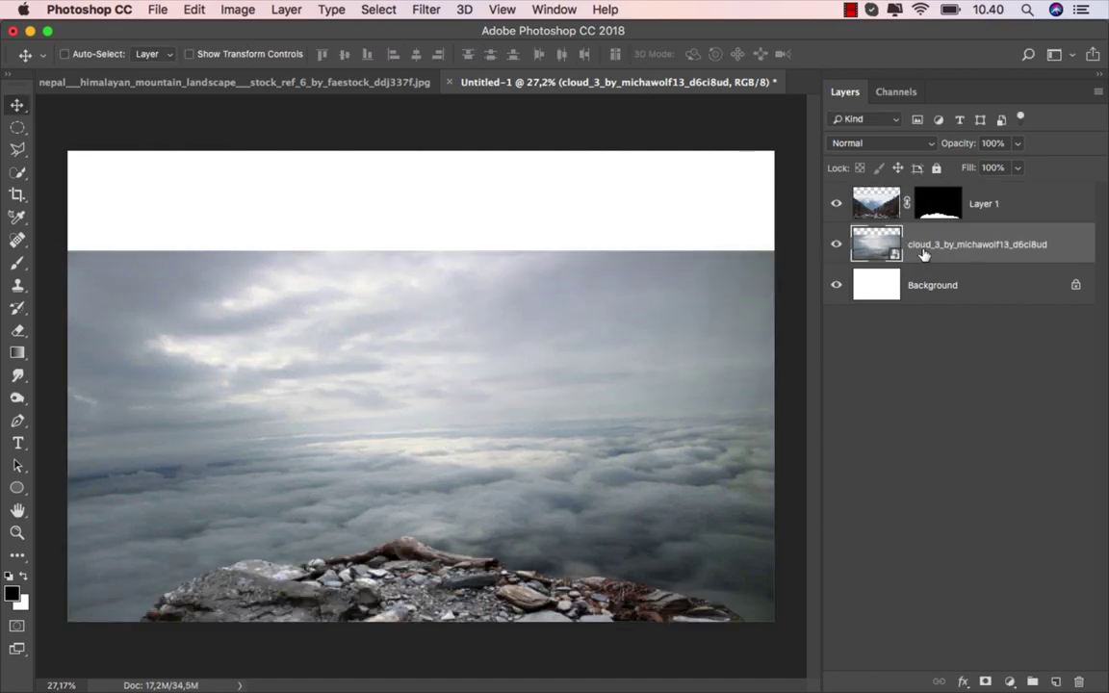
Add a mask to the cloud layer and set up a linear Gradient tool at 100% opacity.
left_click(986, 681)
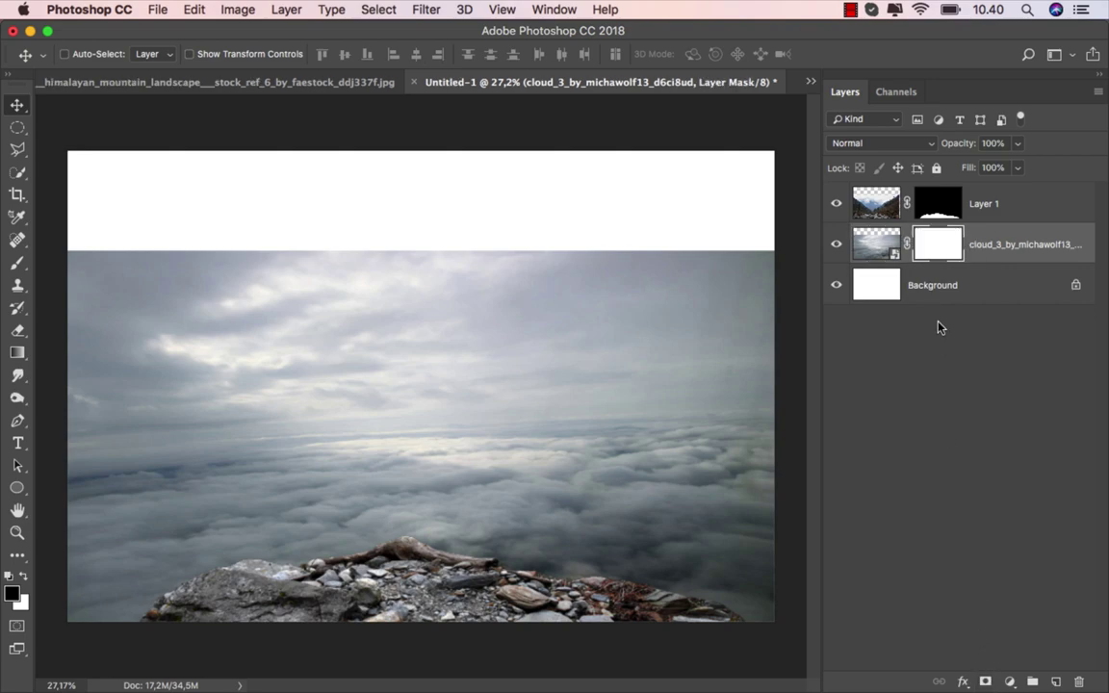
left_click(17, 353)
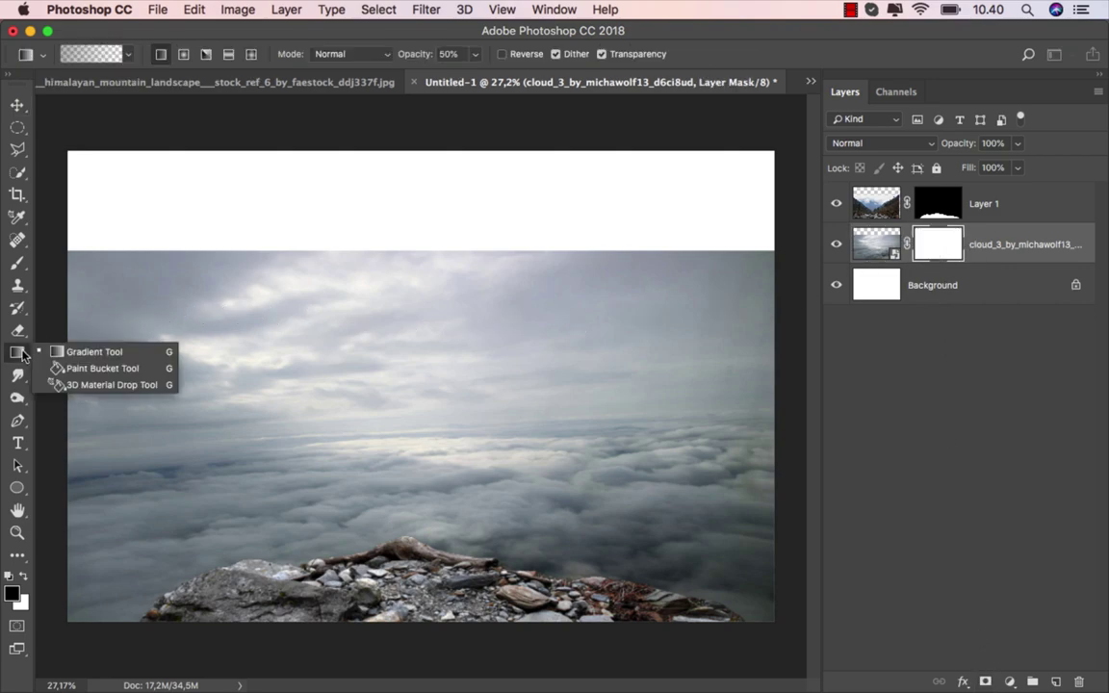
left_click(60, 349)
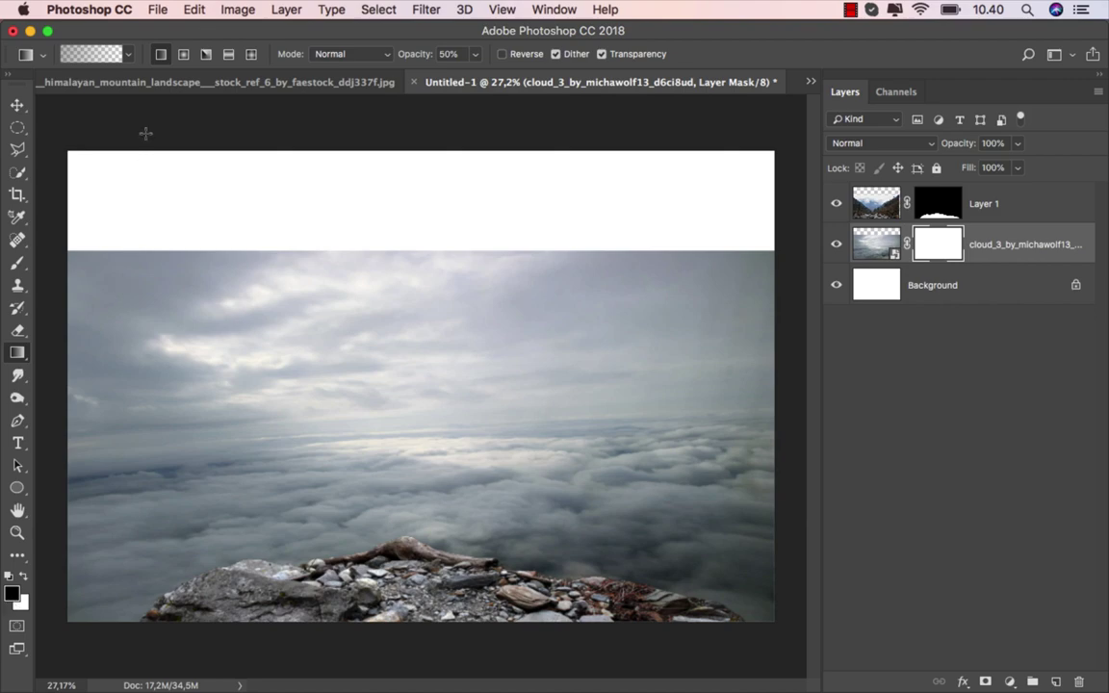
left_click(129, 55)
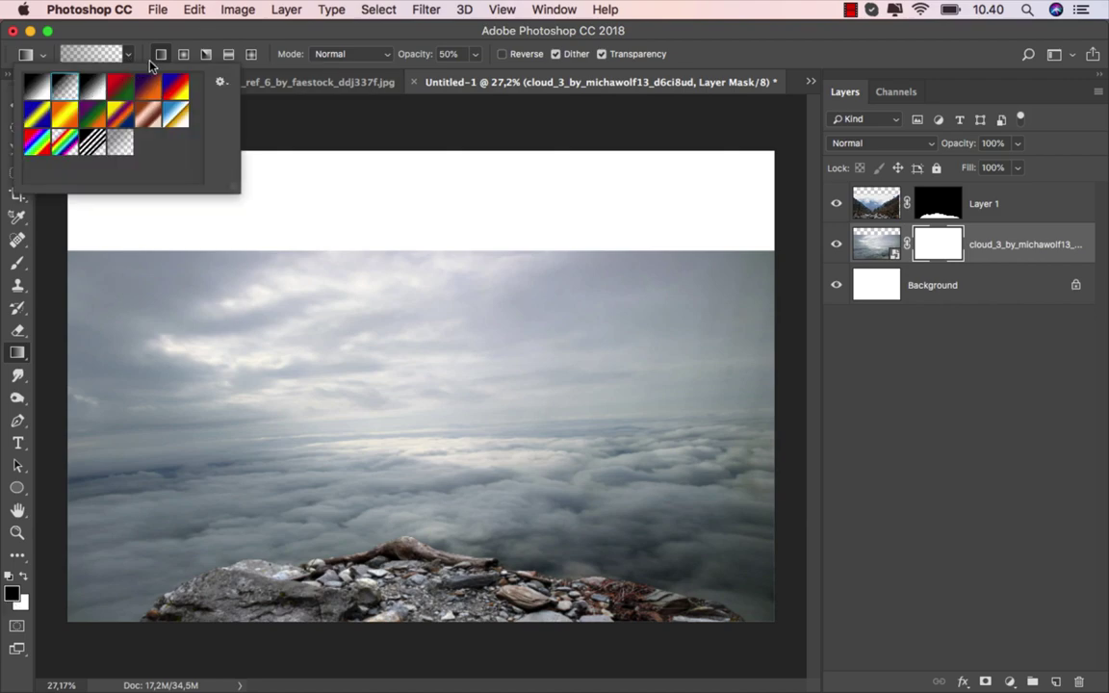
left_click(162, 56)
left_click(476, 55)
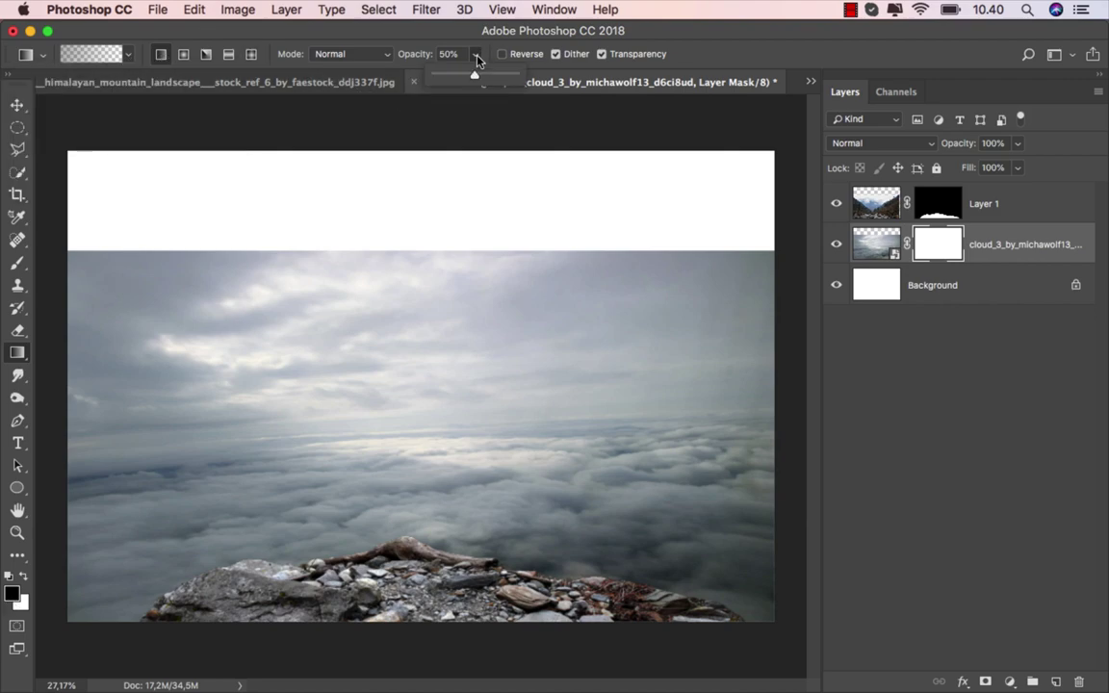
left_click_drag(483, 77, 528, 97)
left_click(419, 244)
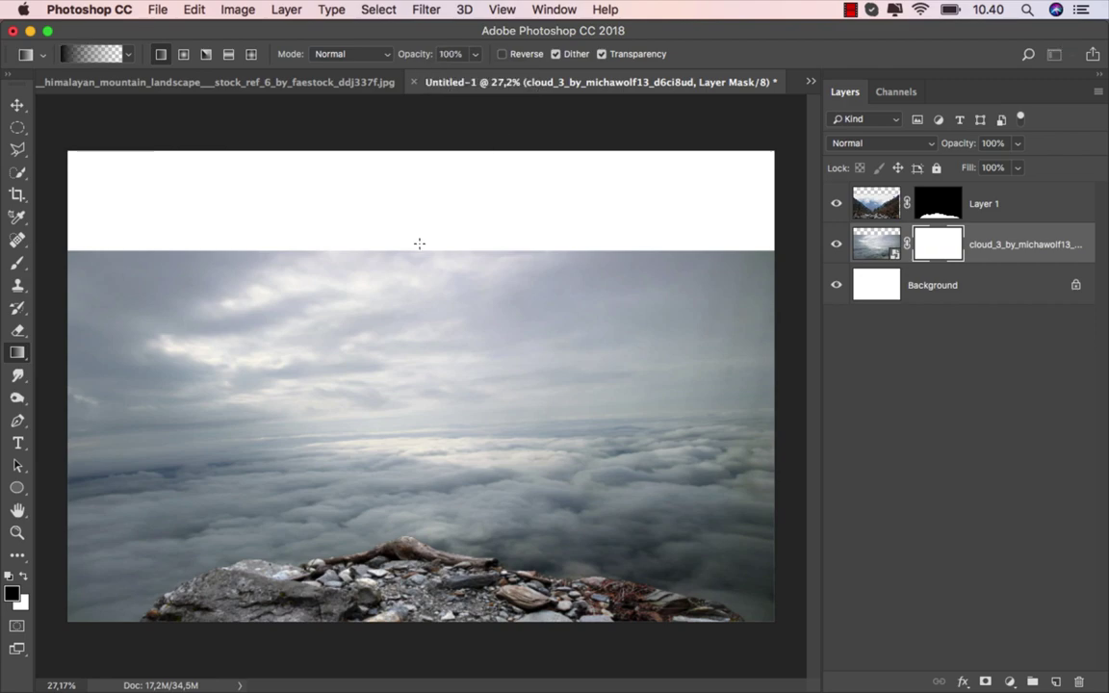
Draw the mask gradient from canvas top to mid-clouds, then select Layer 1.
left_click_drag(420, 241, 417, 428)
left_click_drag(424, 204, 421, 459)
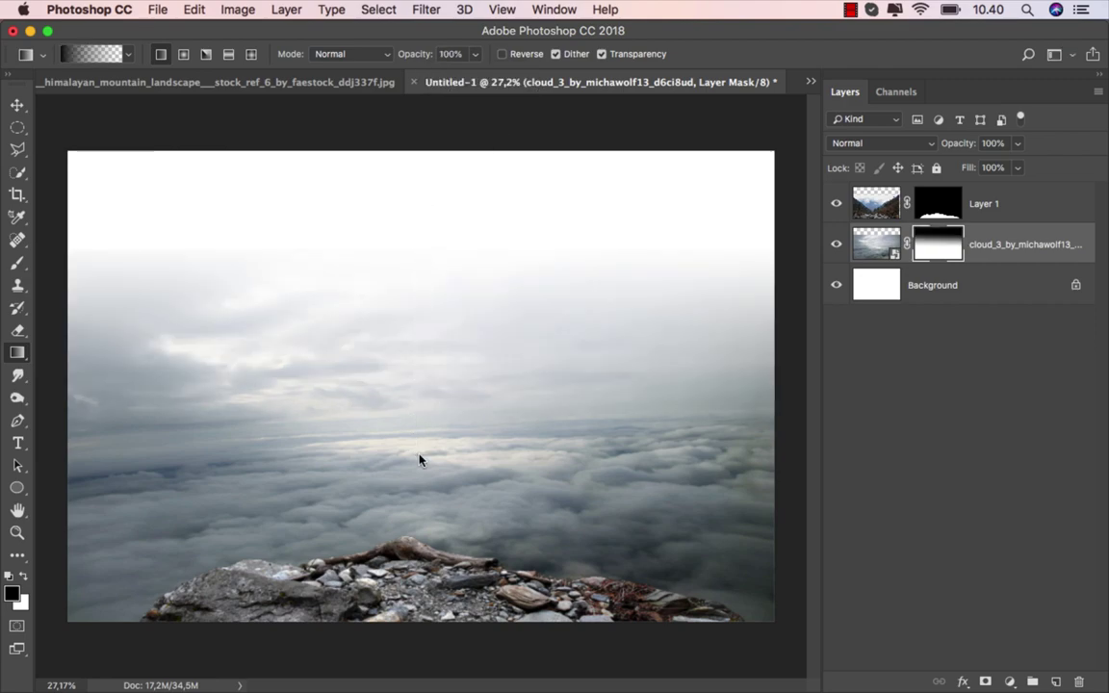
left_click_drag(413, 245, 412, 432)
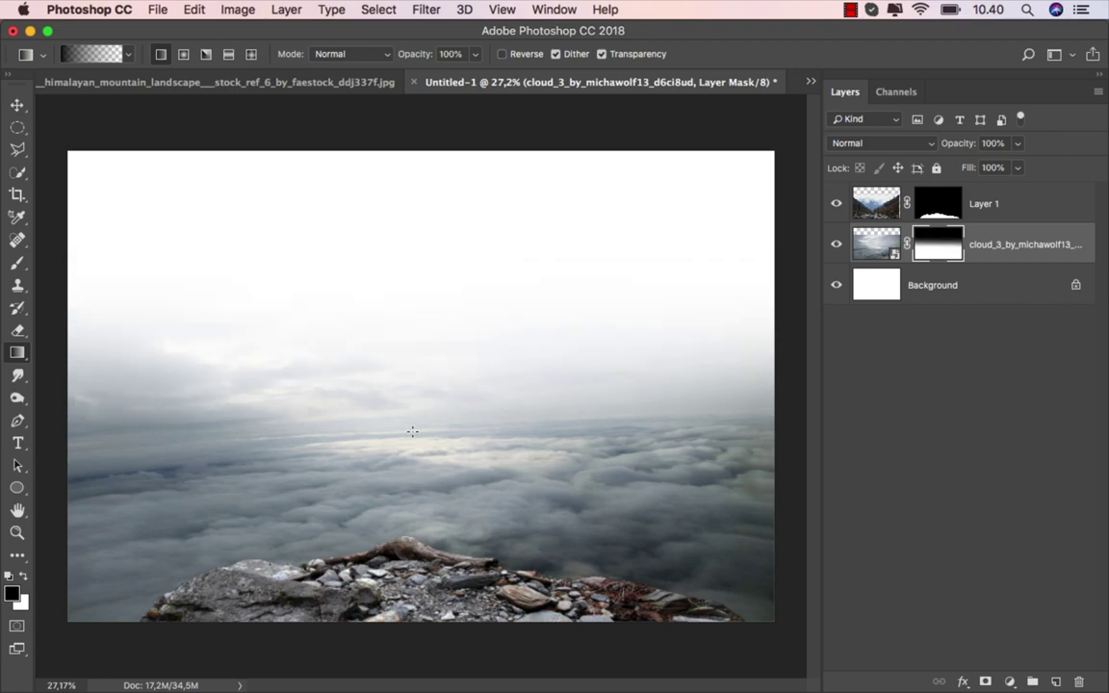
left_click_drag(418, 231, 420, 438)
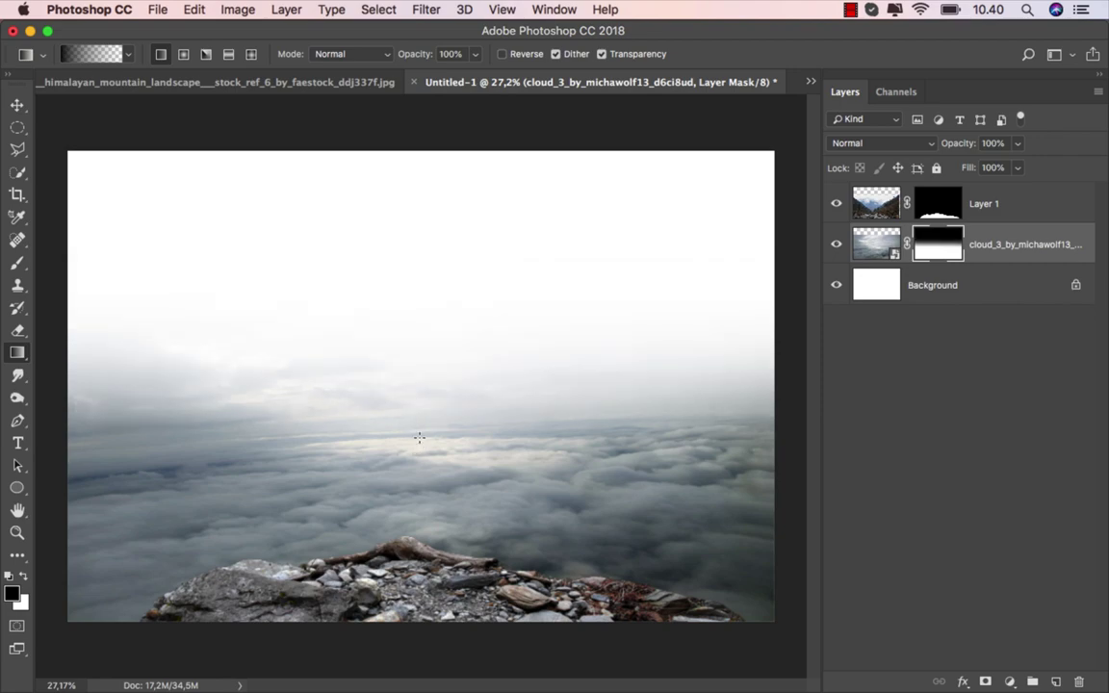
left_click_drag(422, 161, 423, 445)
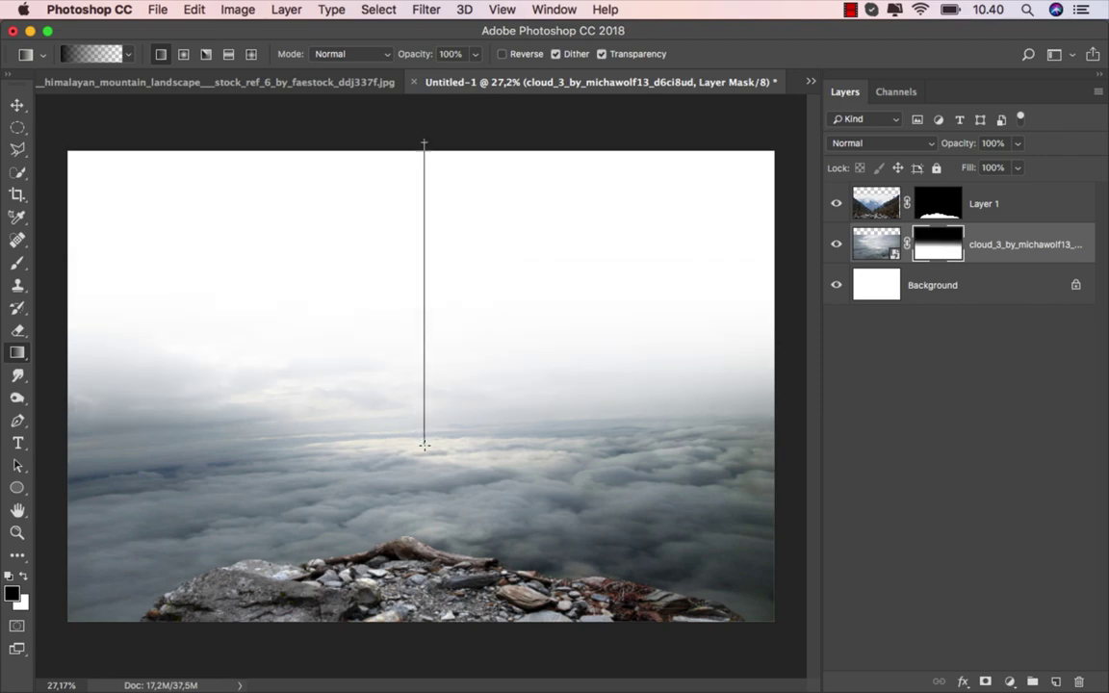
left_click(18, 104)
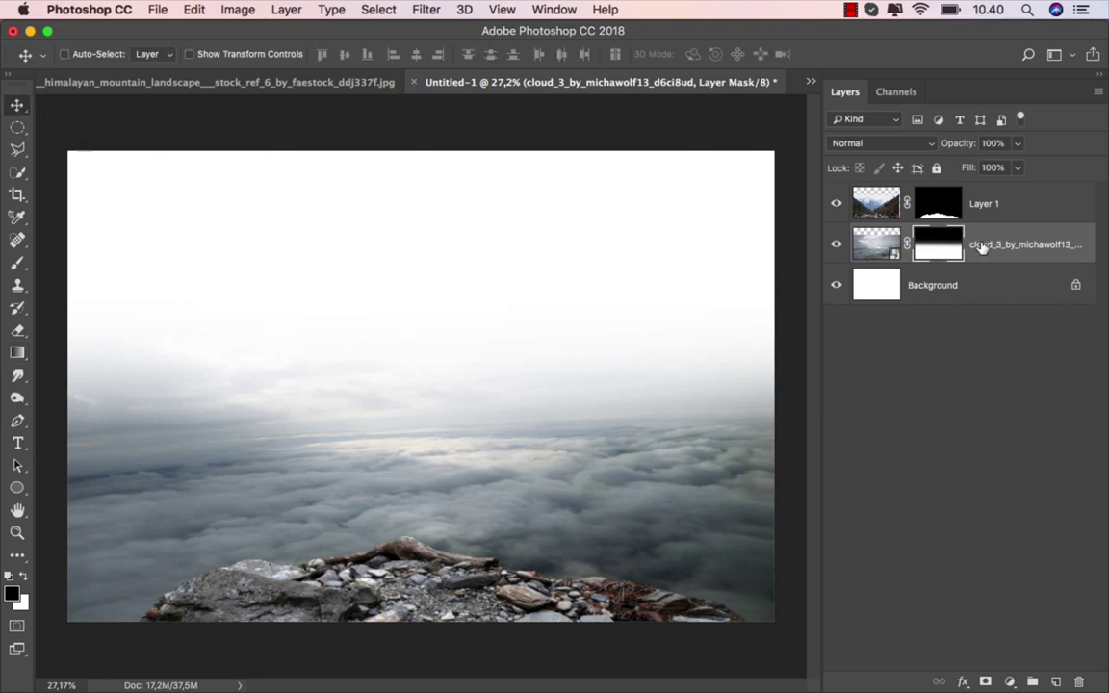
key("super+2")
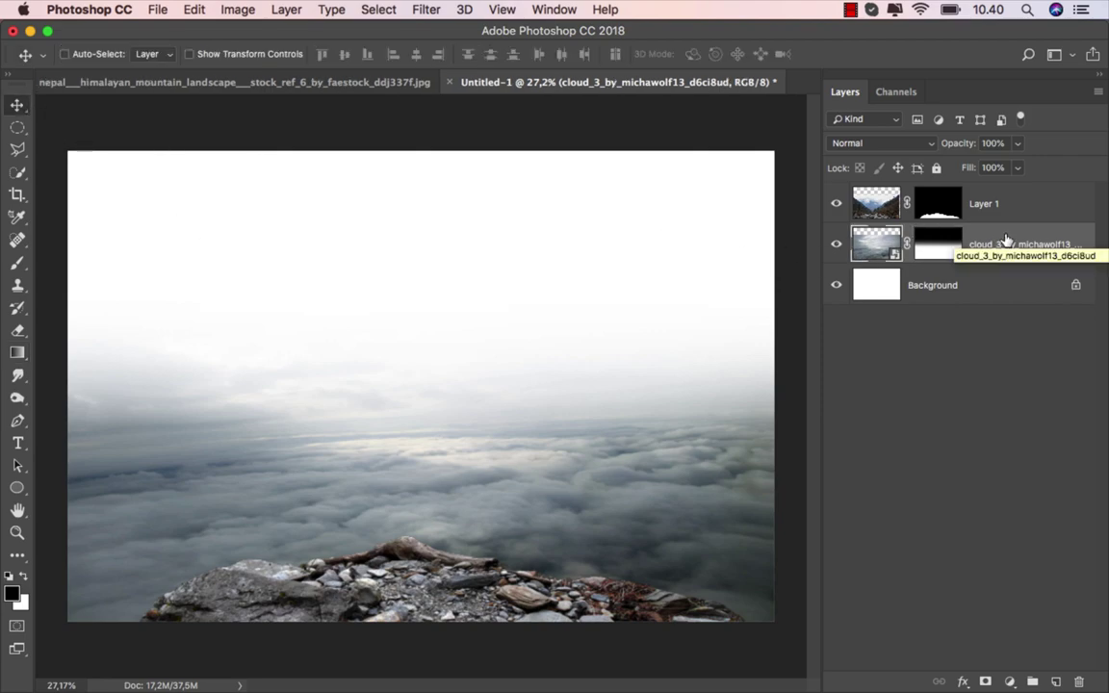
left_click(1002, 206)
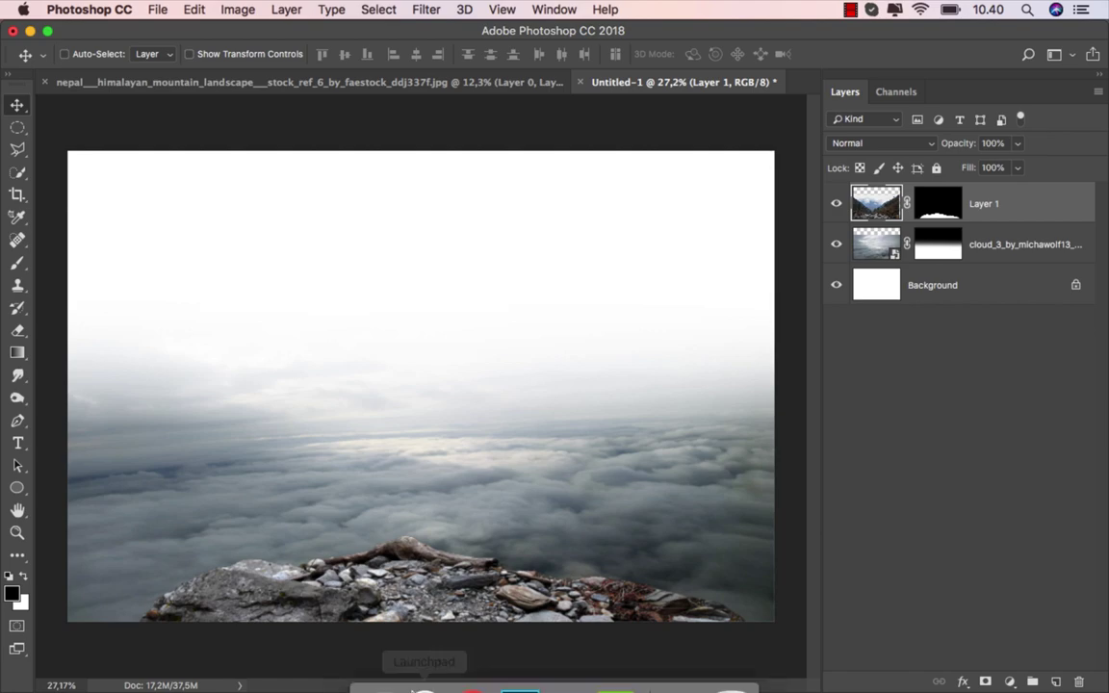
Place stormy_by_feainne_stock_d5tourd.jpg beneath the cloud_3 layer and reselect Layer 1.
left_click(371, 665)
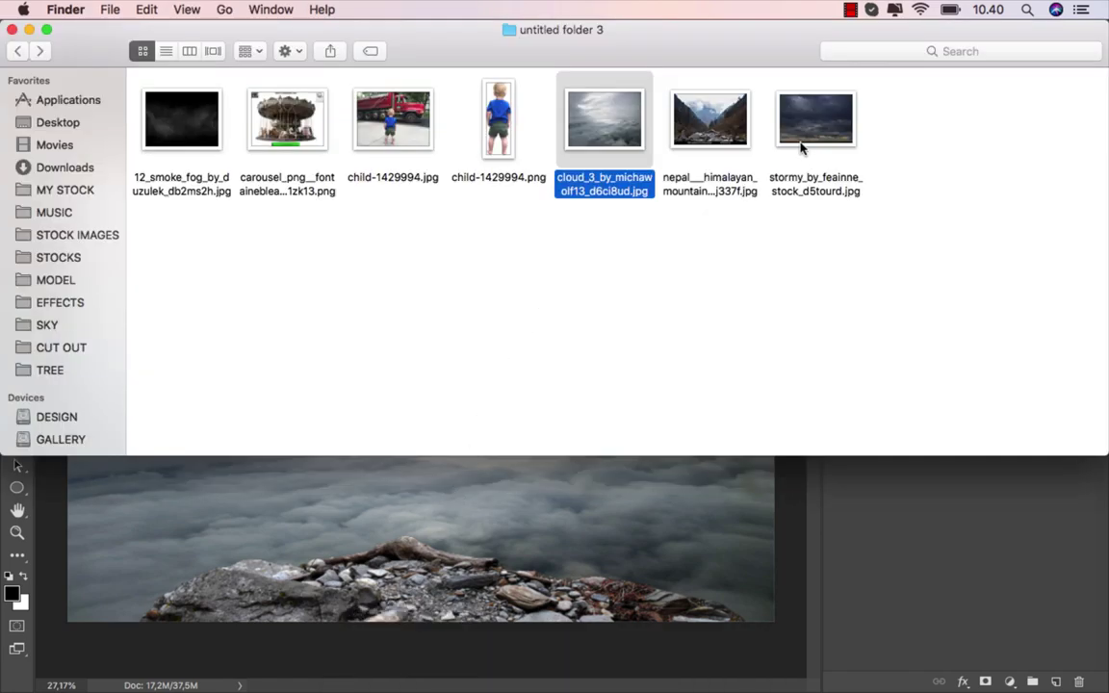
left_click_drag(800, 146, 421, 391)
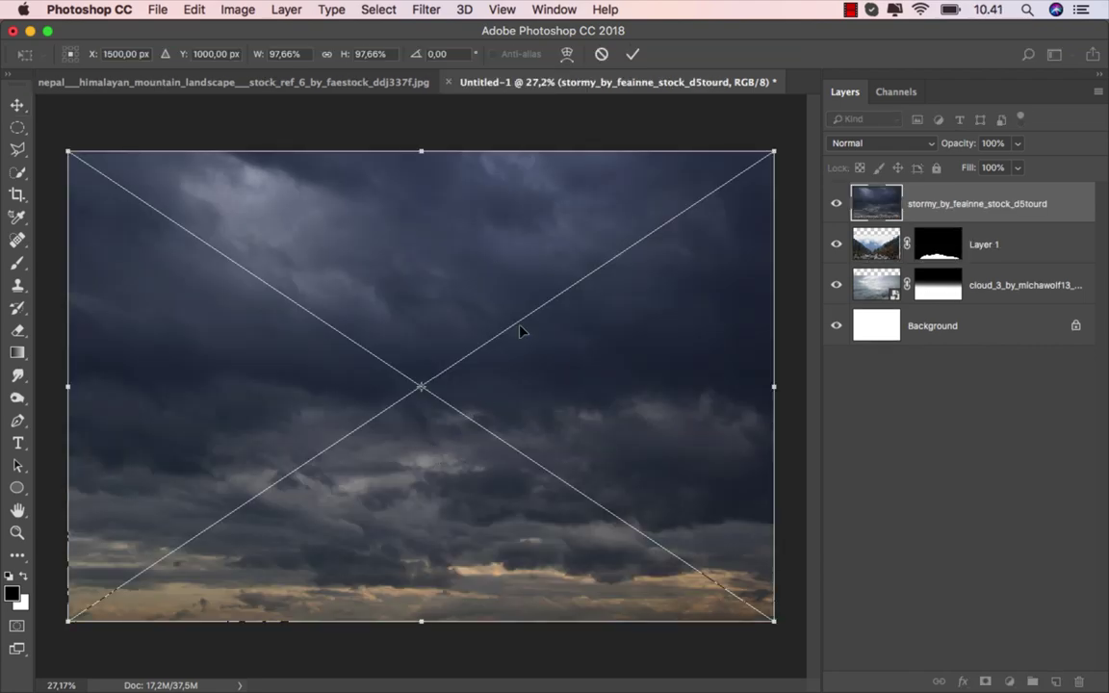
left_click(633, 54)
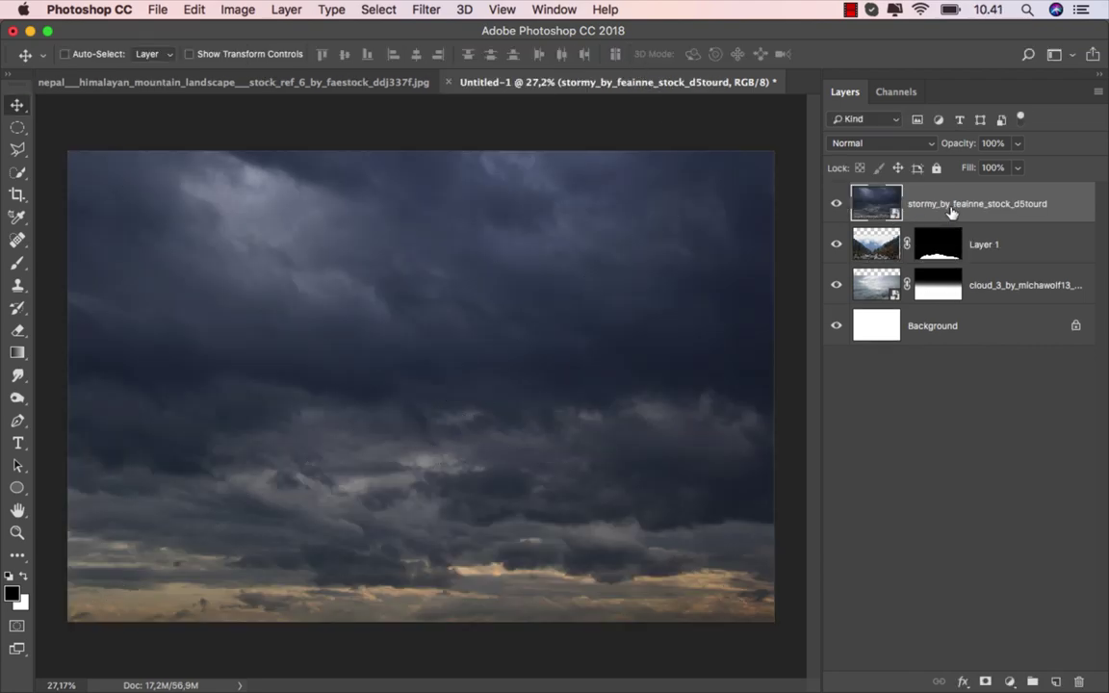
left_click_drag(951, 211, 961, 295)
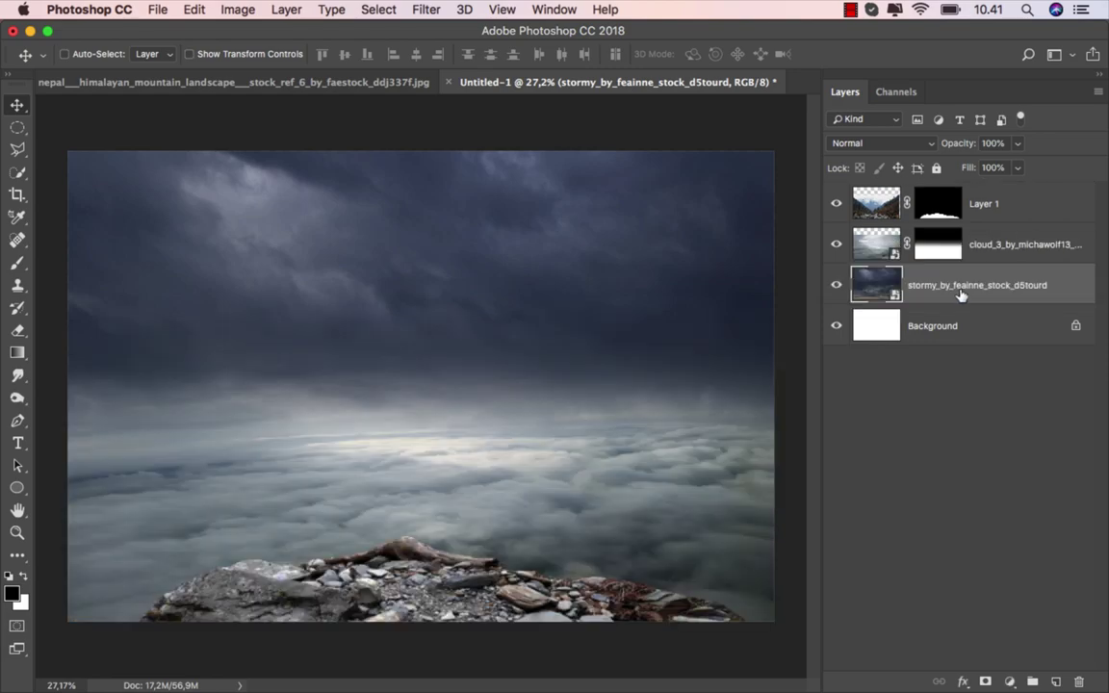
left_click(1007, 213)
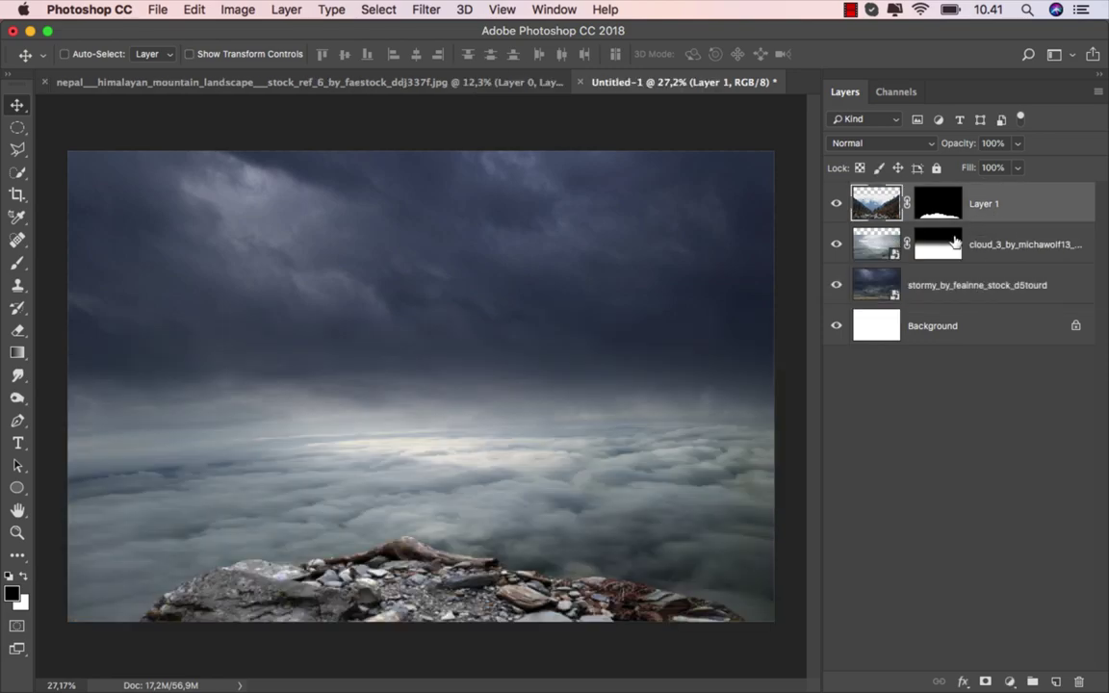
Place child-1429994.png, scale it to about 70.67%, and stand it on the rocky ledge.
left_click(376, 662)
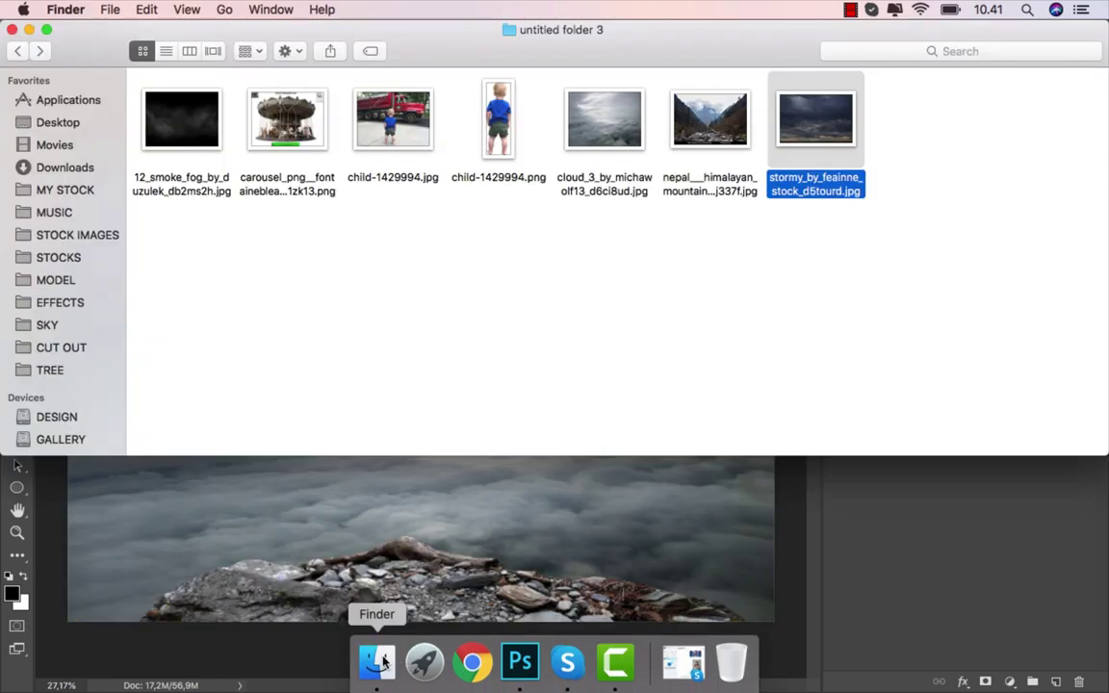
left_click(505, 138)
mouse_move(506, 138)
left_mouse_down()
mouse_move(443, 522)
mouse_move(425, 461)
left_mouse_up()
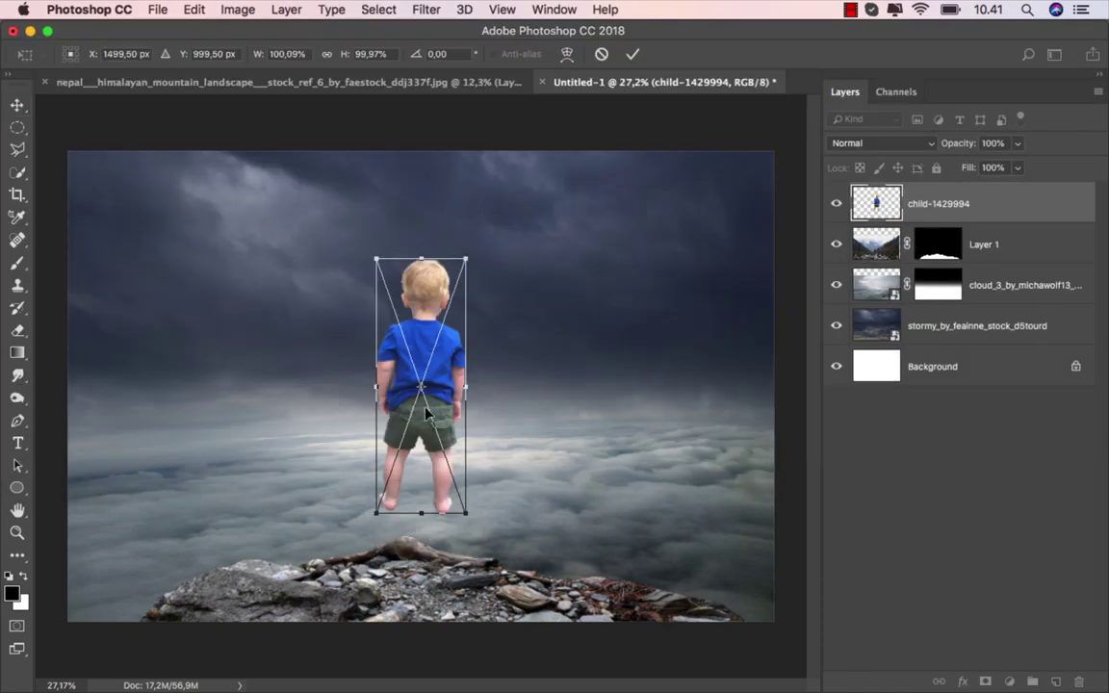
left_click_drag(424, 364, 420, 411)
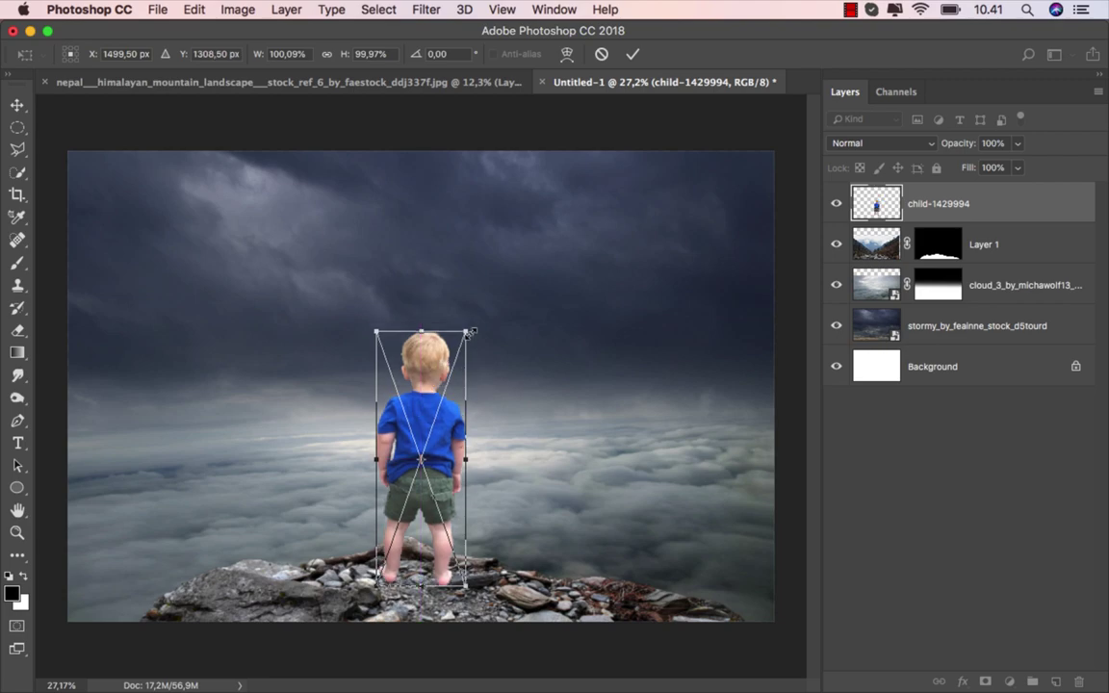
left_click_drag(466, 332, 446, 410)
key("Return")
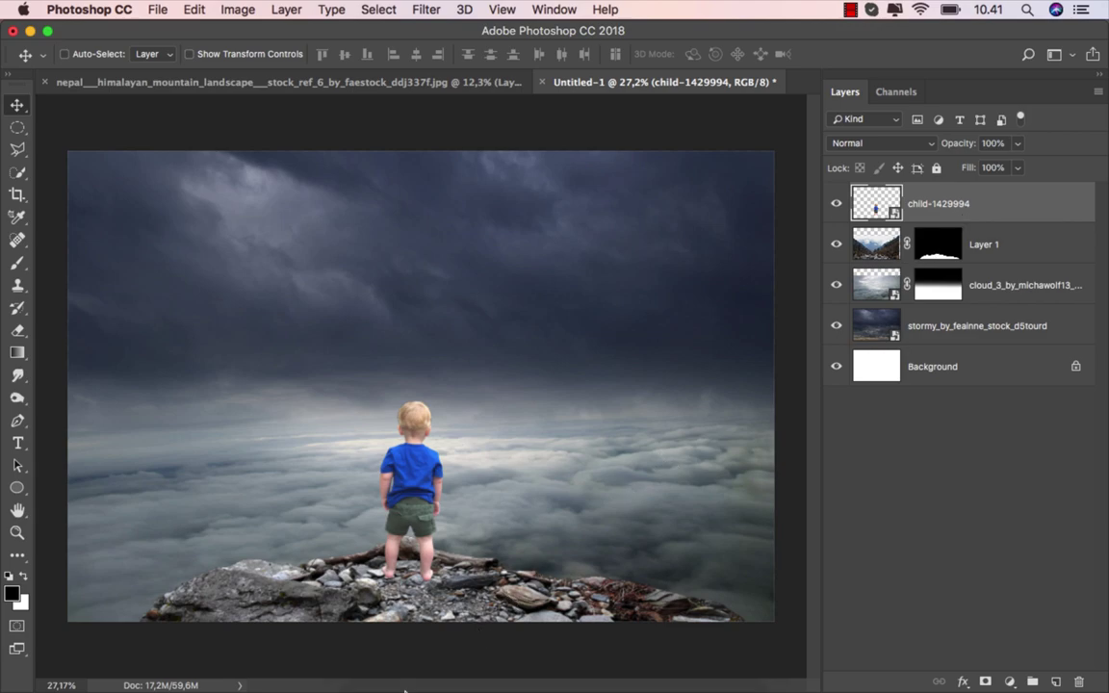
Place the carousel cut-out and move its layer beneath the child and rocks.
left_click(376, 662)
left_click(299, 166)
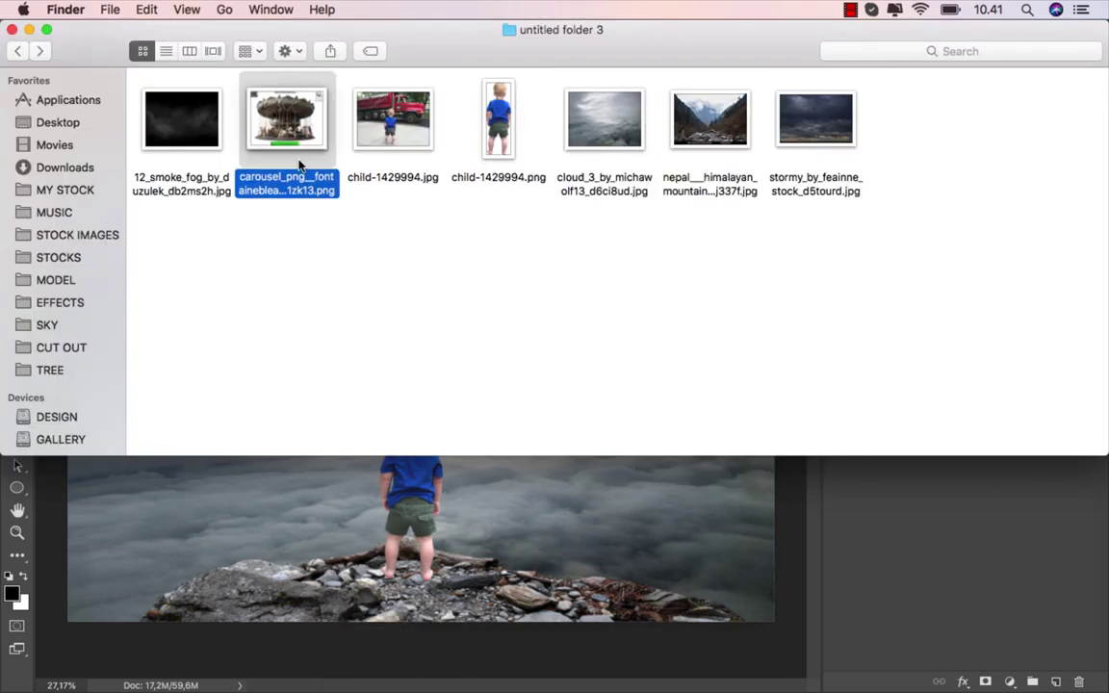
mouse_move(299, 166)
left_mouse_down()
mouse_move(466, 556)
mouse_move(438, 451)
left_mouse_up()
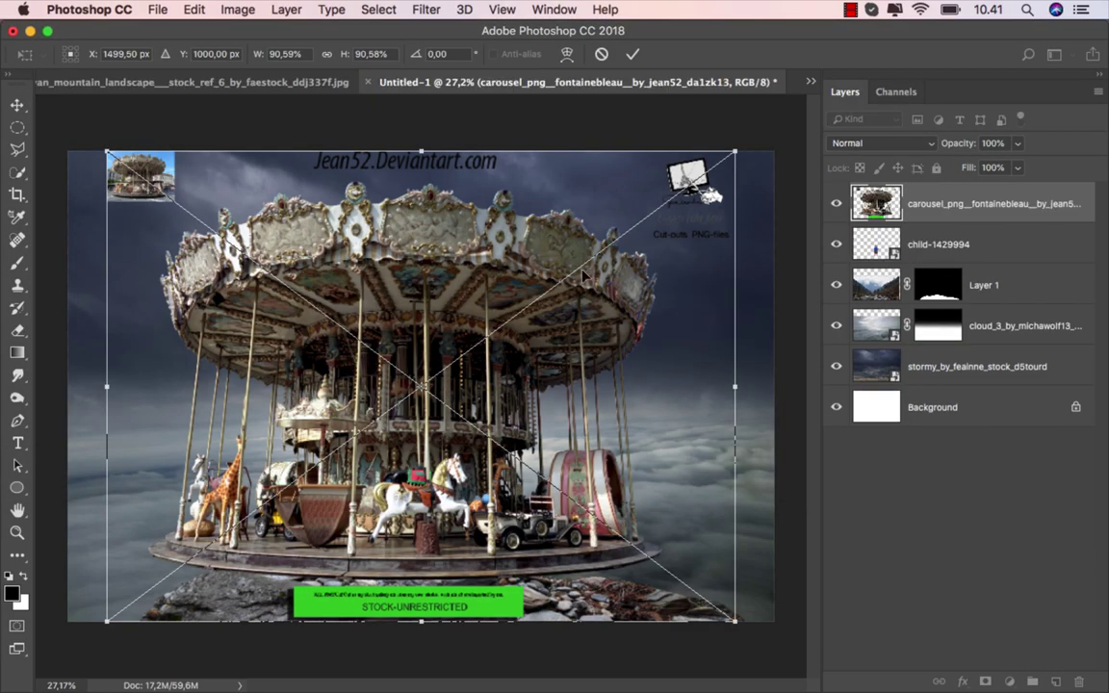
key("Return")
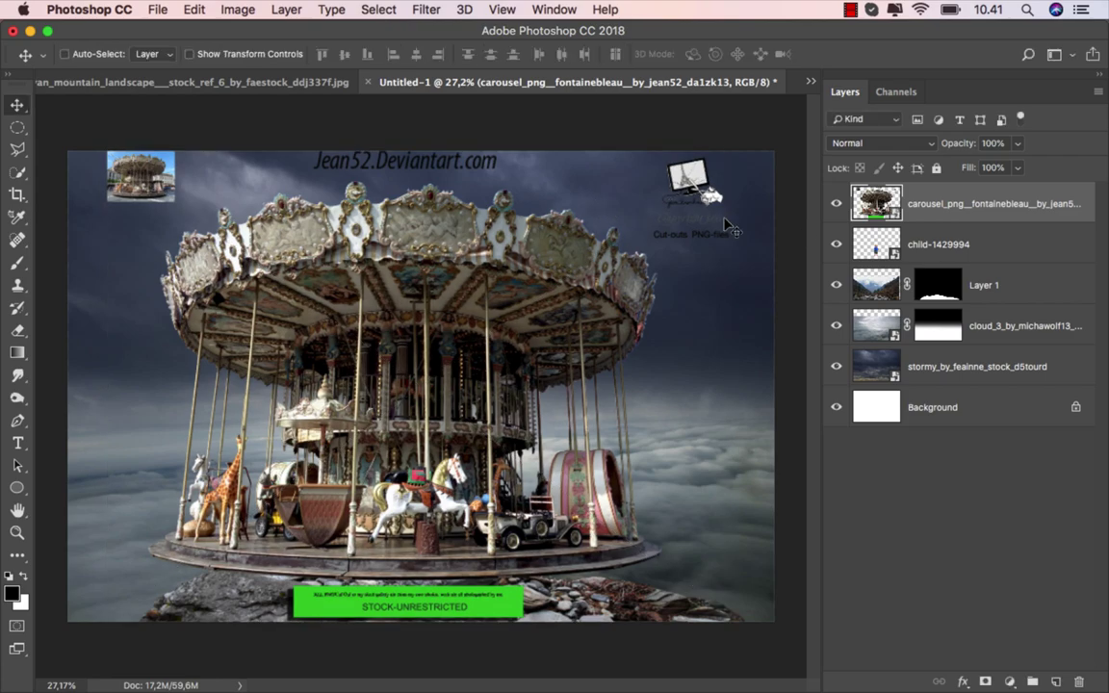
left_click_drag(936, 214, 939, 301)
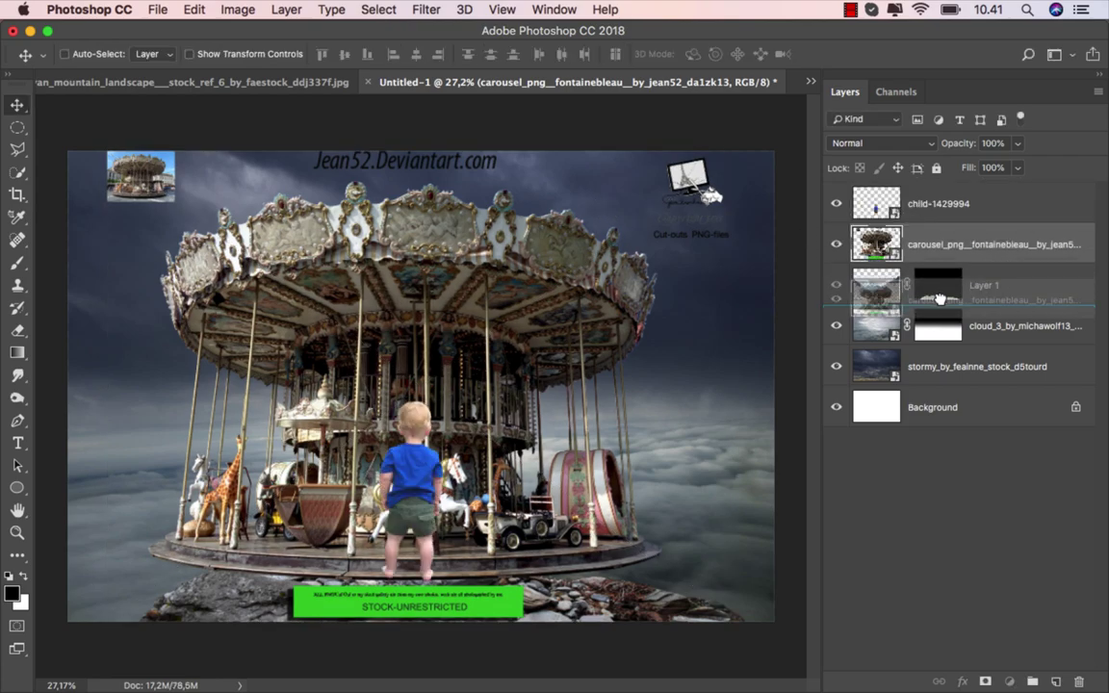
Scale the carousel to about 58.7% so it floats above the clouds.
key("super+t")
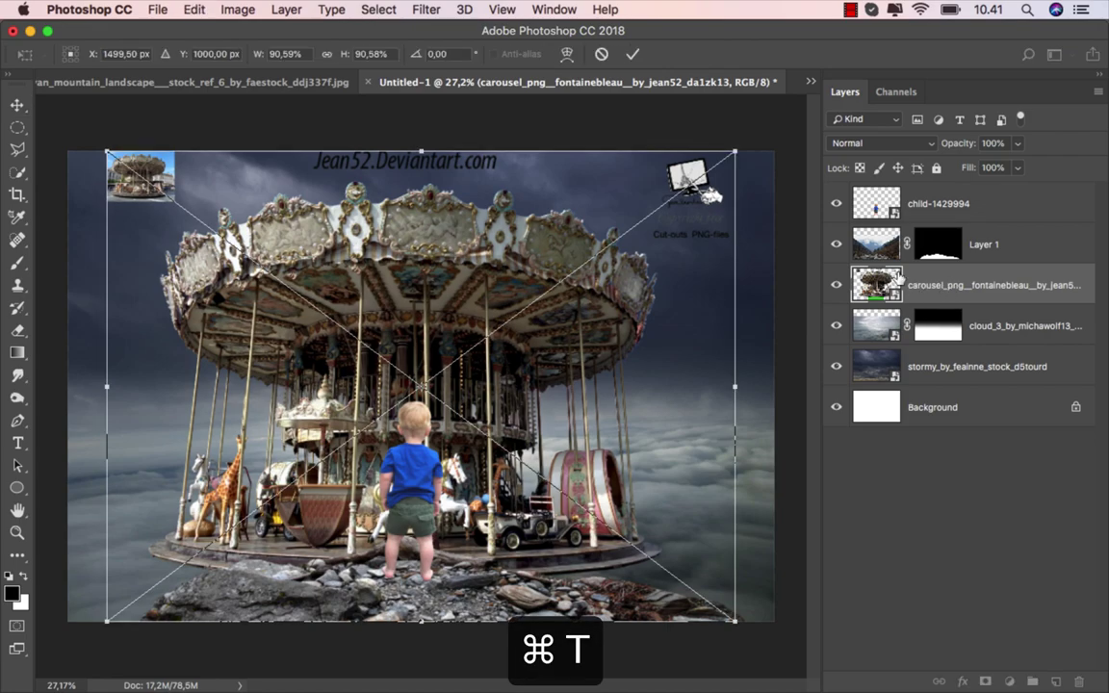
left_click_drag(737, 151, 665, 323)
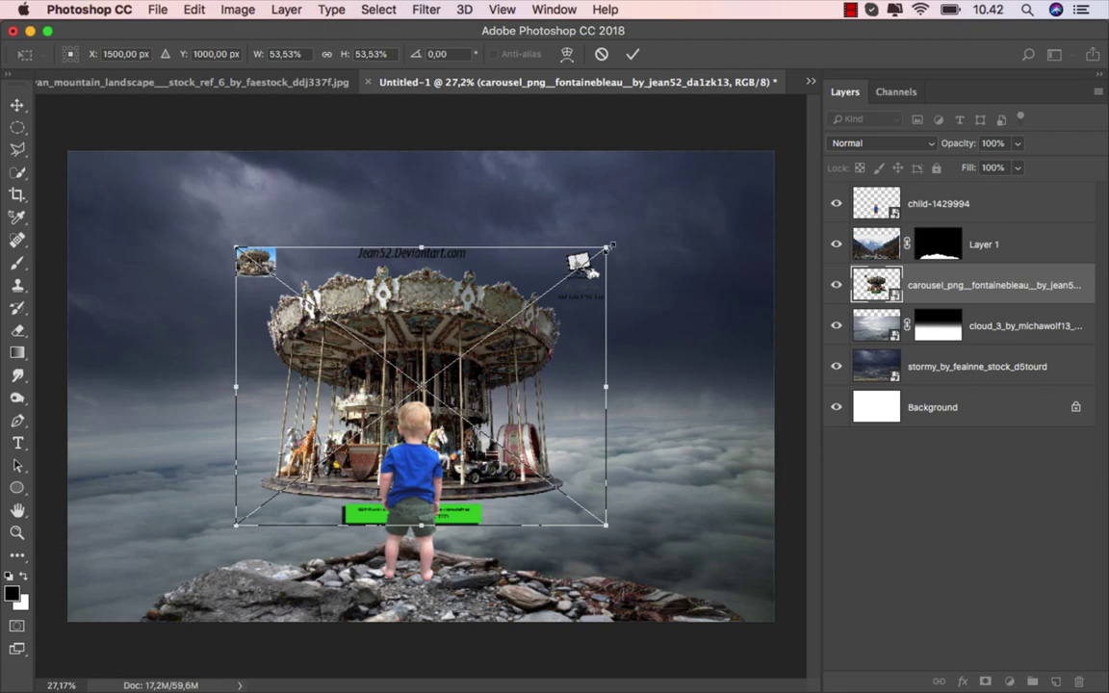
left_click_drag(609, 247, 640, 221)
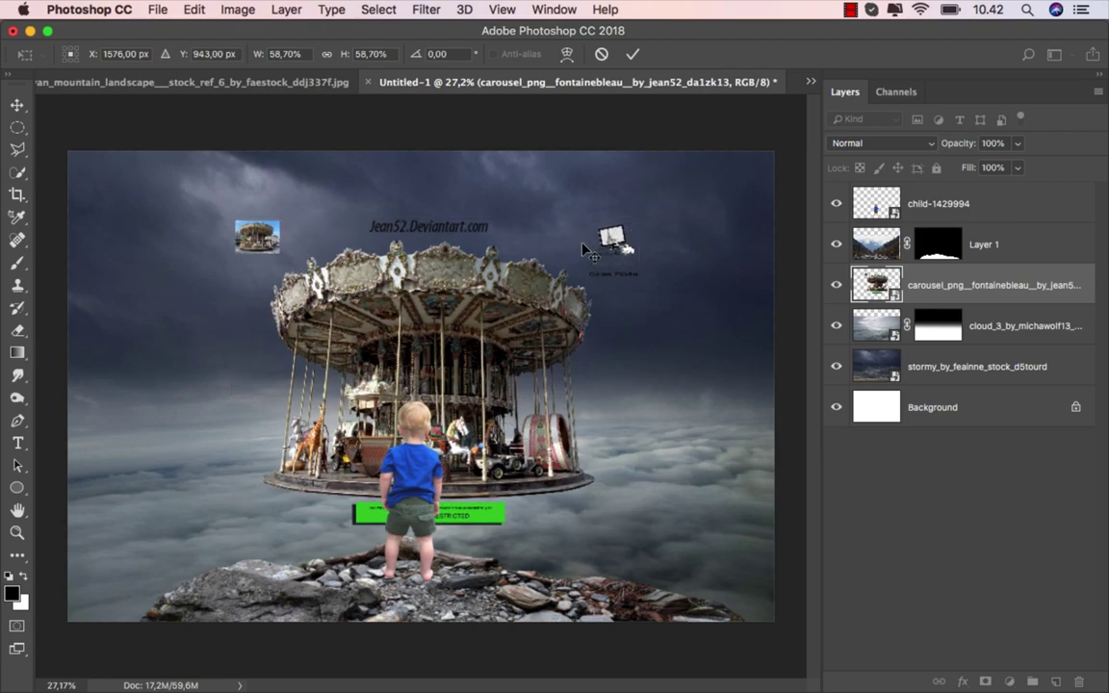
key("Return")
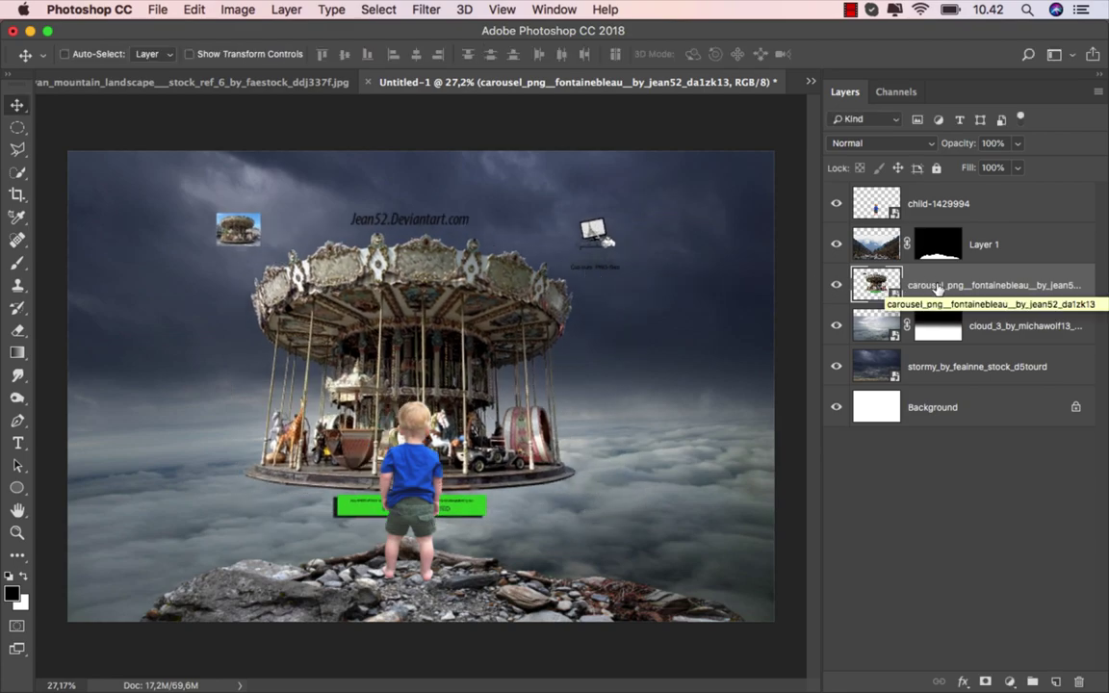
Add a mask to the carousel layer and set a soft brush to 114 px, 100% opacity.
left_click(984, 682)
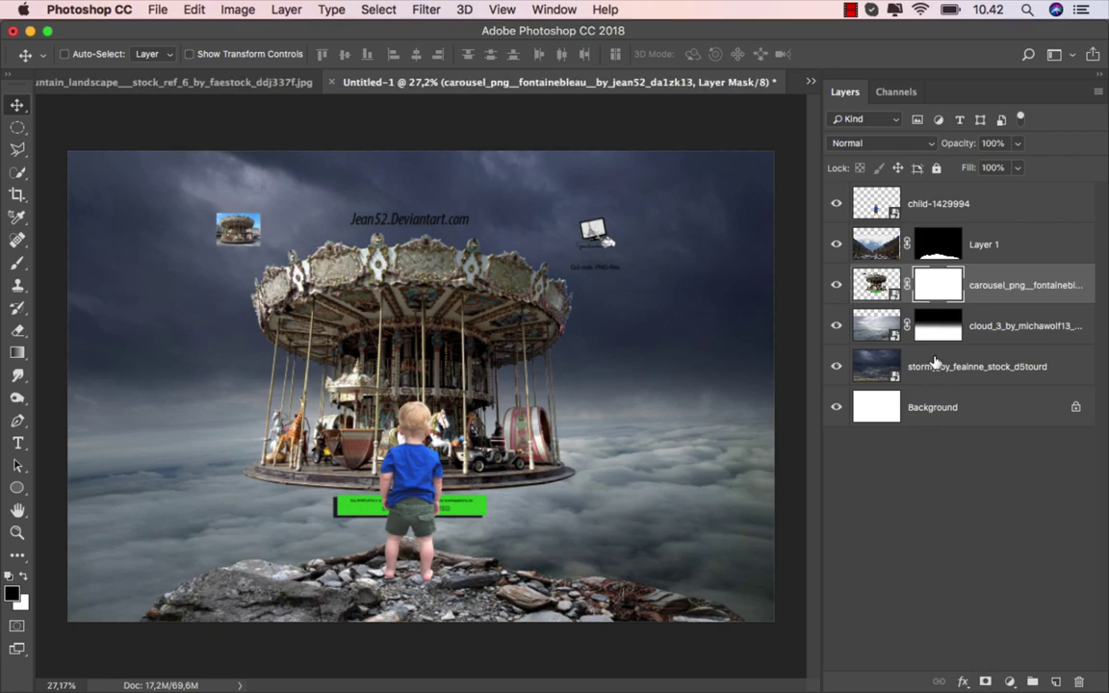
left_click_drag(18, 262, 56, 264)
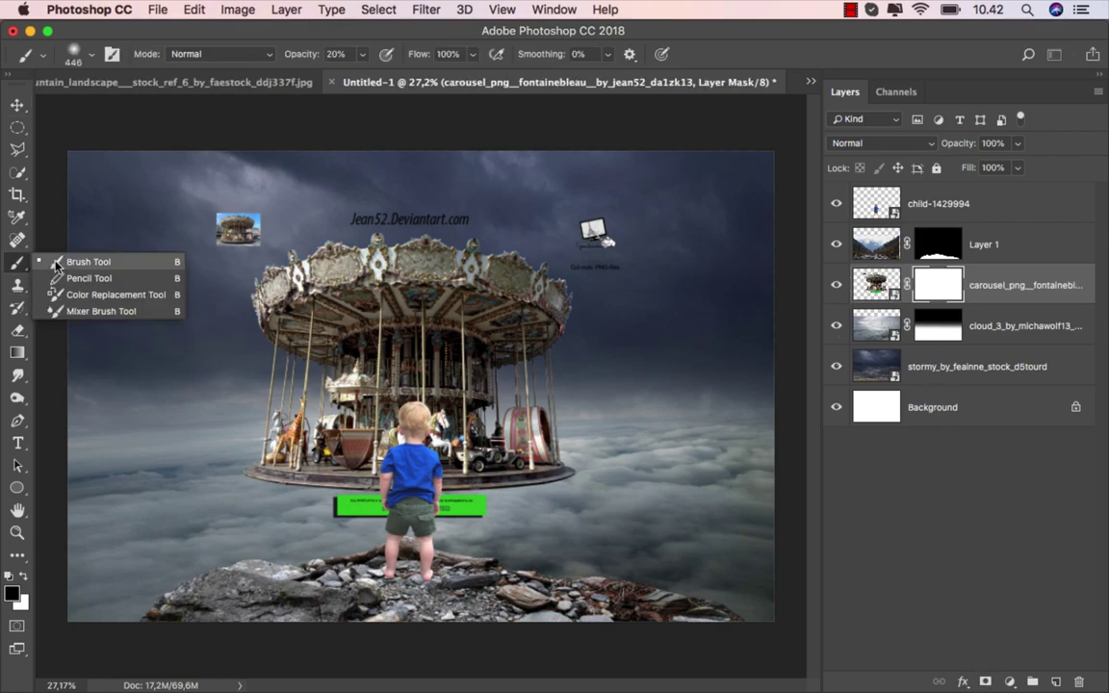
left_click(69, 265)
right_click(176, 274)
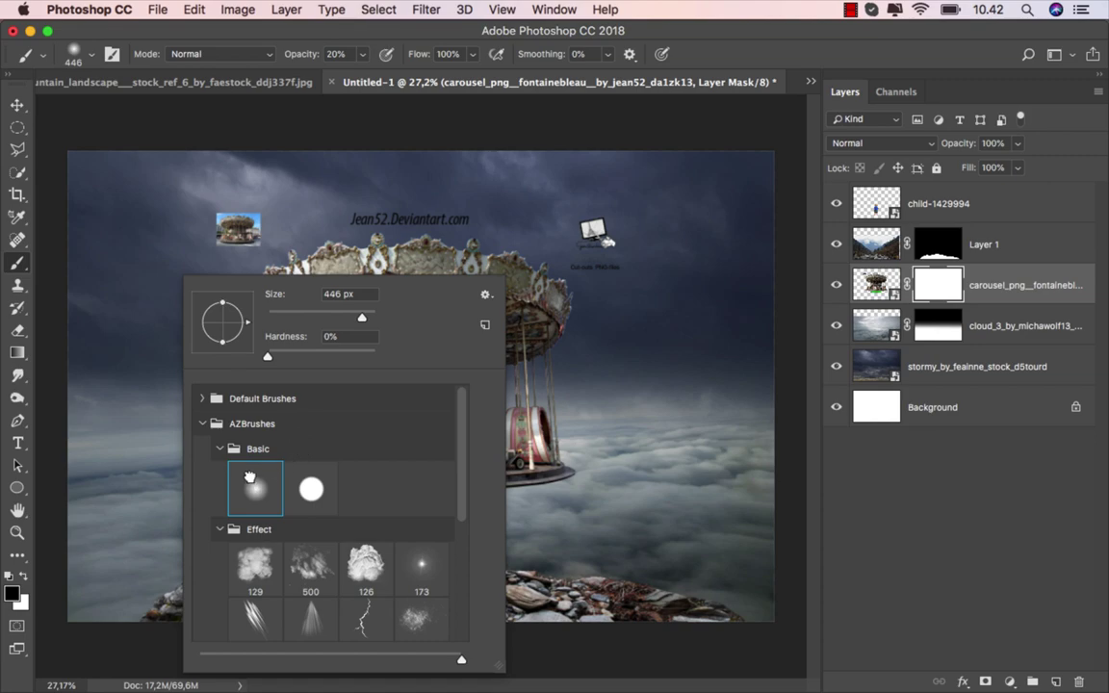
left_click(326, 315)
left_click(361, 55)
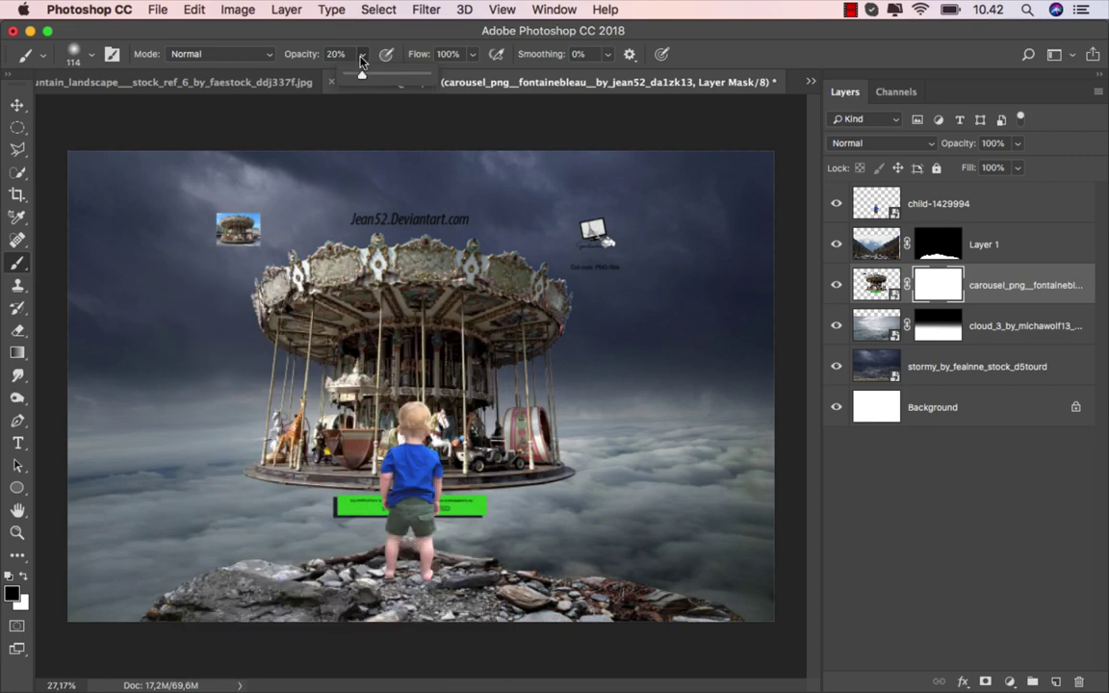
left_click_drag(367, 79, 431, 79)
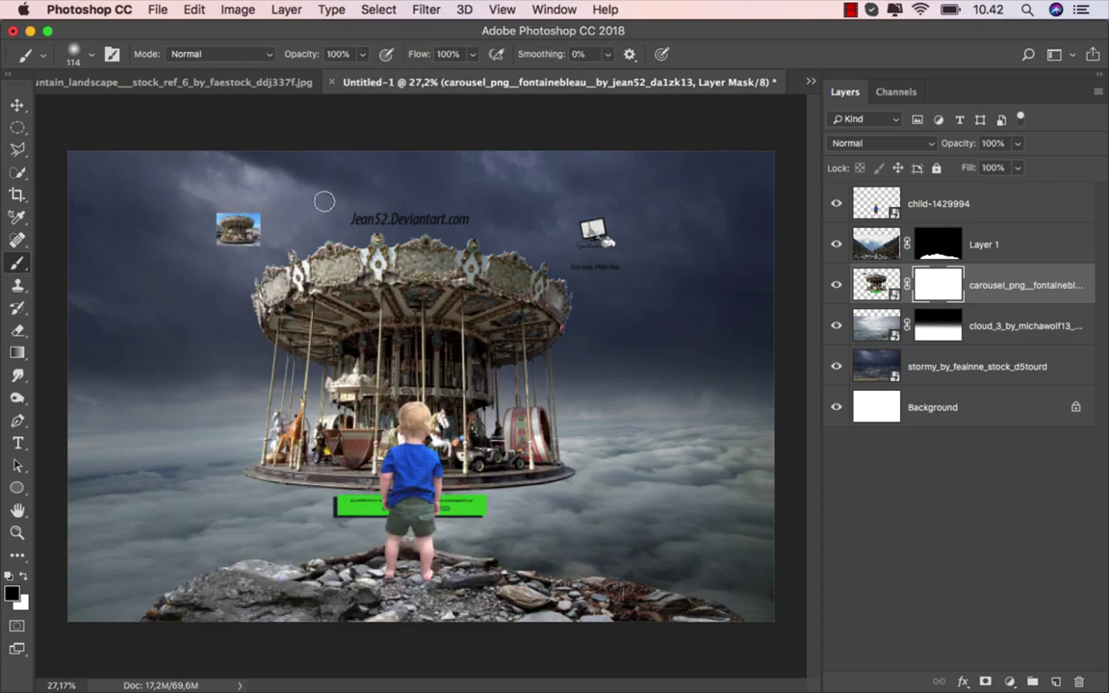
Paint out the thumbnail, watermark text and green stock banner on the carousel mask.
scroll(289, 212, "up", 1)
scroll(289, 211, "up", 5)
left_click_drag(145, 221, 223, 232)
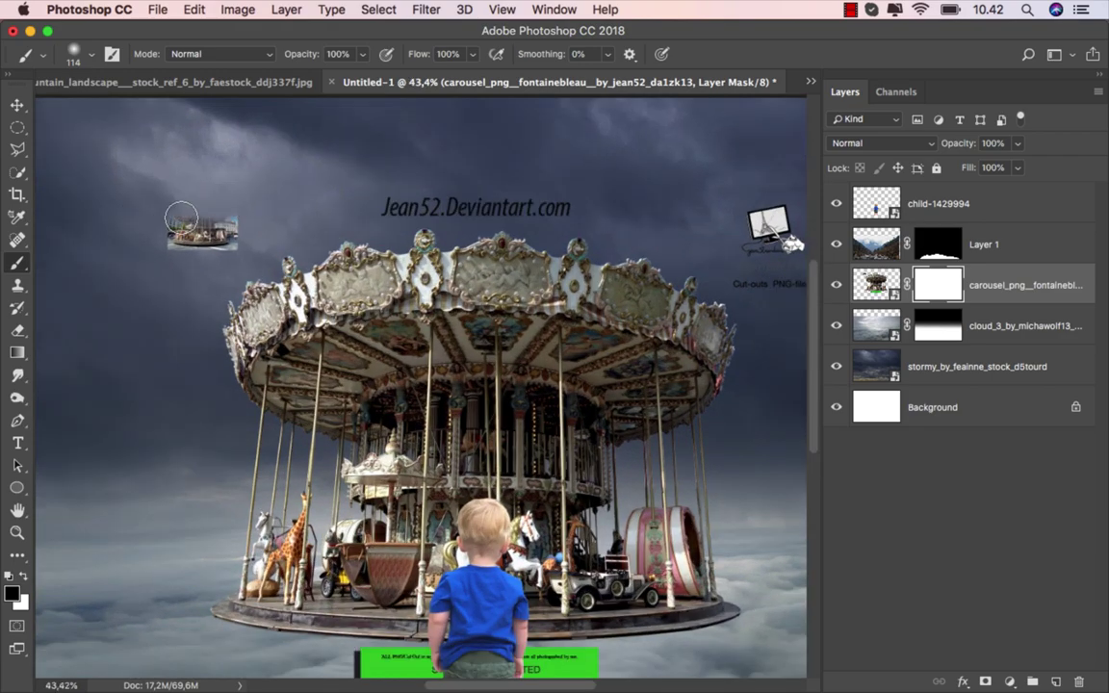
mouse_move(380, 204)
left_mouse_down()
mouse_move(510, 200)
mouse_move(383, 190)
left_mouse_up()
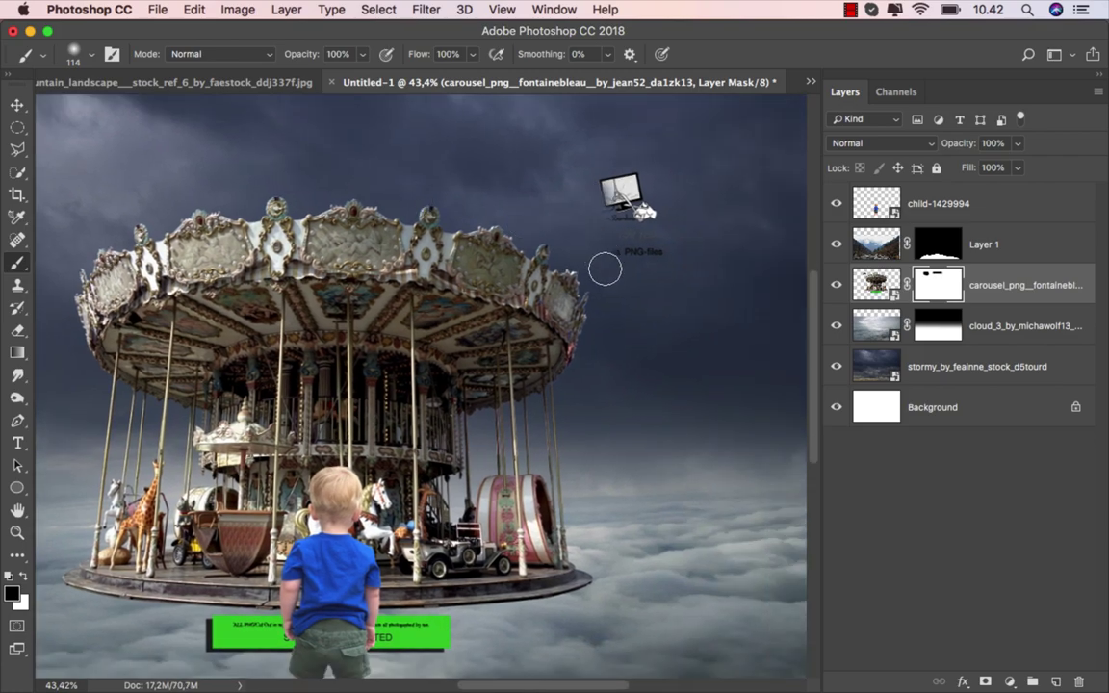
scroll(578, 414, "down", 5)
scroll(578, 414, "left", 5)
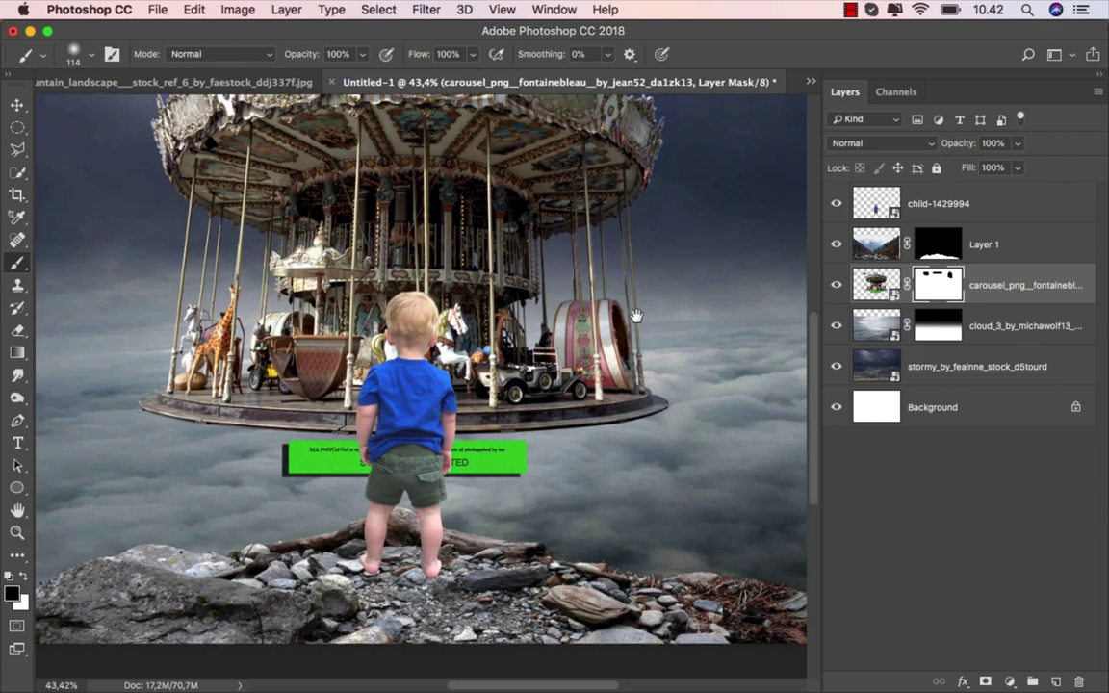
mouse_move(568, 438)
left_mouse_down()
mouse_move(321, 425)
mouse_move(551, 444)
left_mouse_up()
scroll(430, 454, "up", 2)
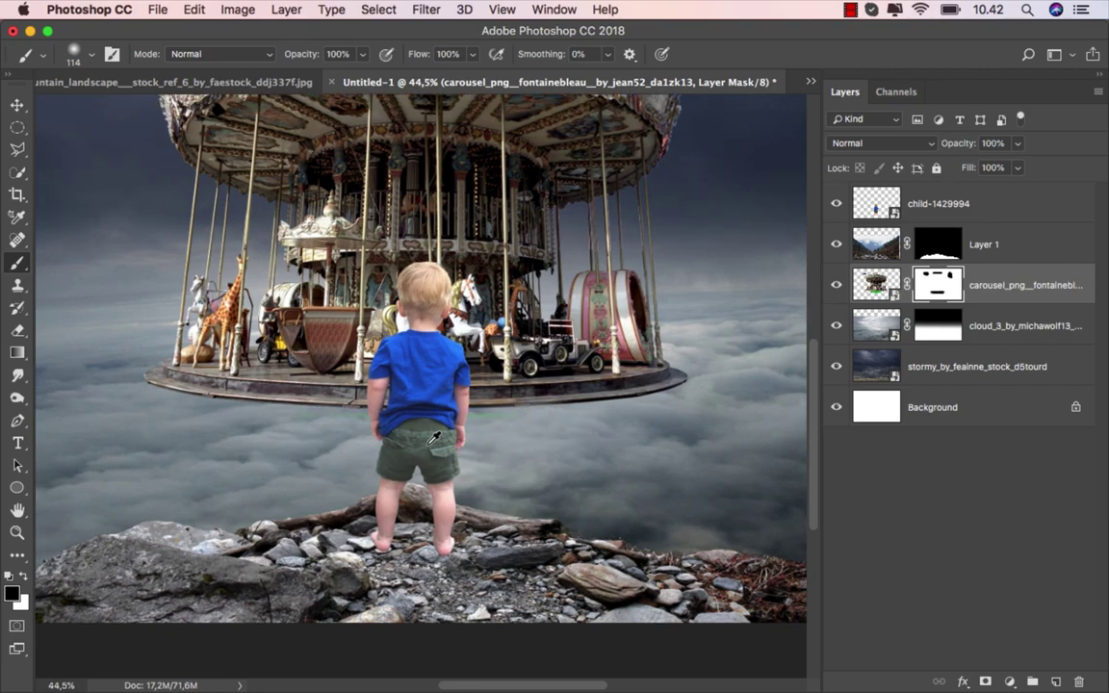
Enlarge the brush to 140 and soften the carousel platform's base into the clouds.
key("bracketright")
mouse_move(99, 372)
left_mouse_down()
mouse_move(201, 408)
mouse_move(536, 412)
mouse_move(703, 397)
left_mouse_up()
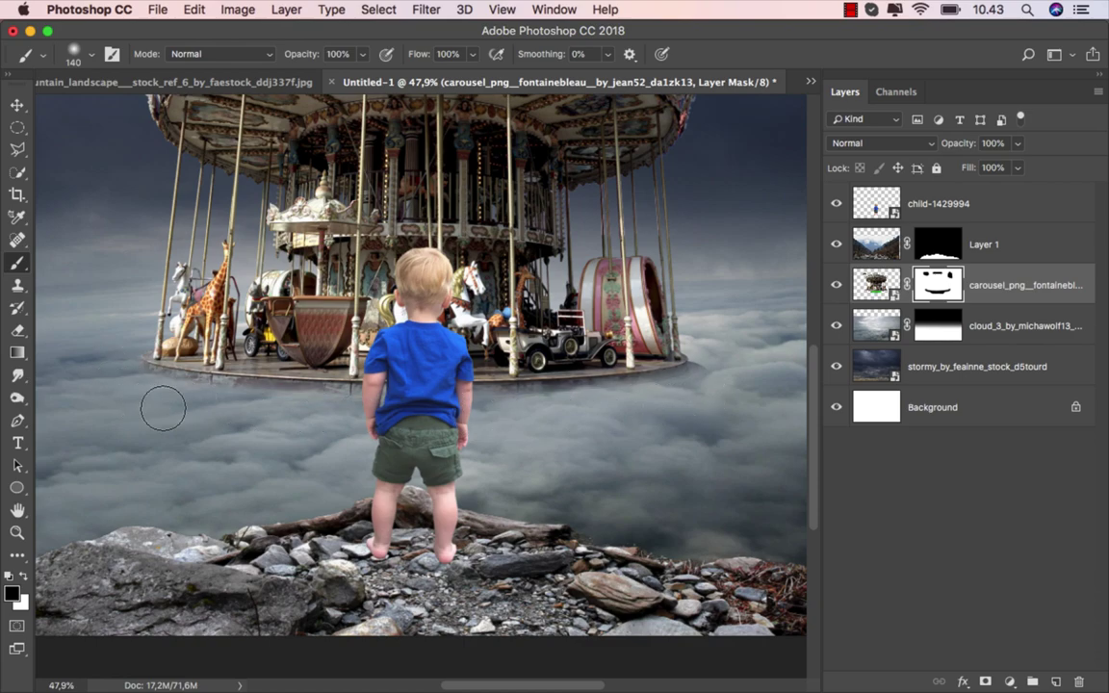
scroll(547, 472, "down", 2)
key("super+0")
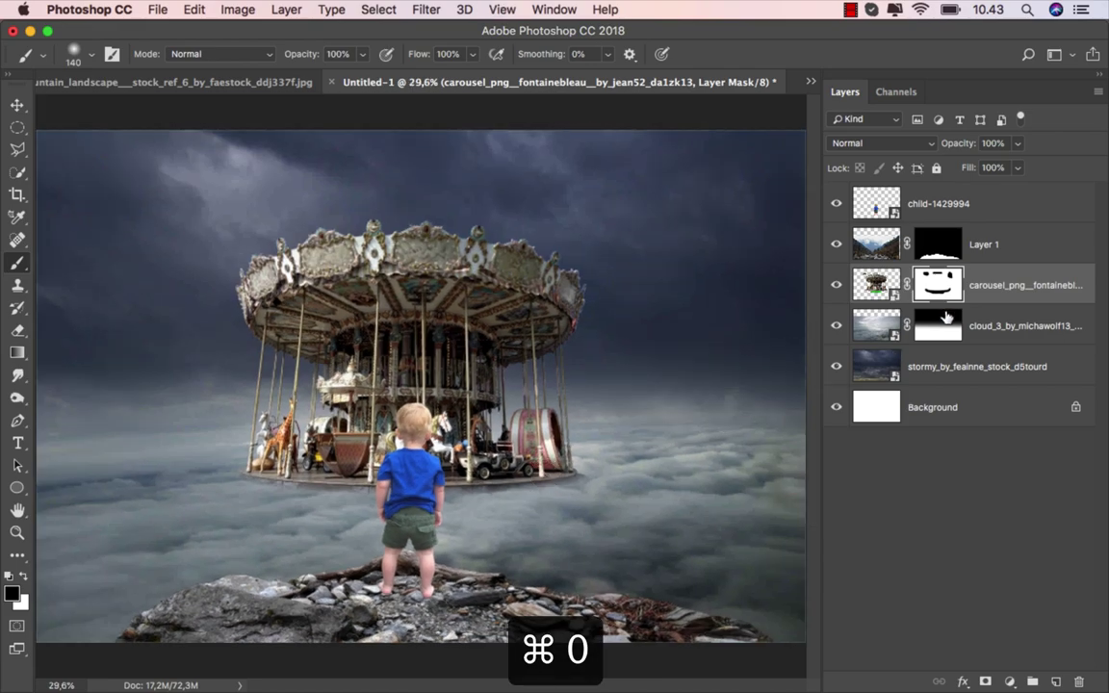
Add a Gradient Map adjustment above the cloud_3 layer and clip it to the clouds.
left_click(979, 289)
key("v")
left_click(996, 325)
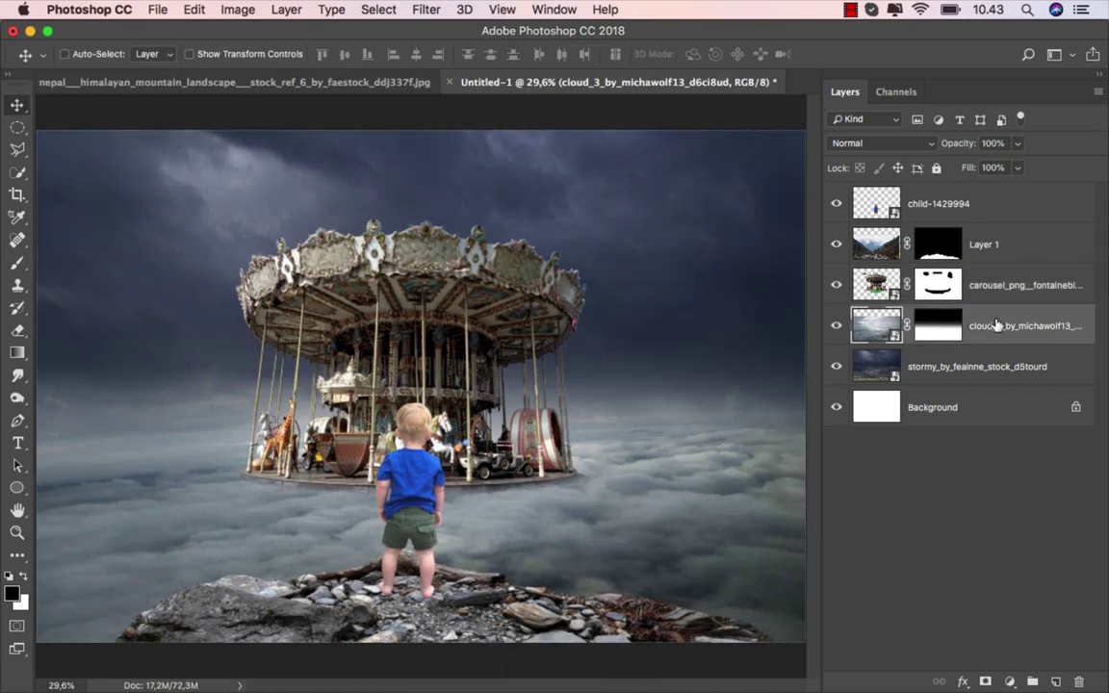
left_click(1009, 682)
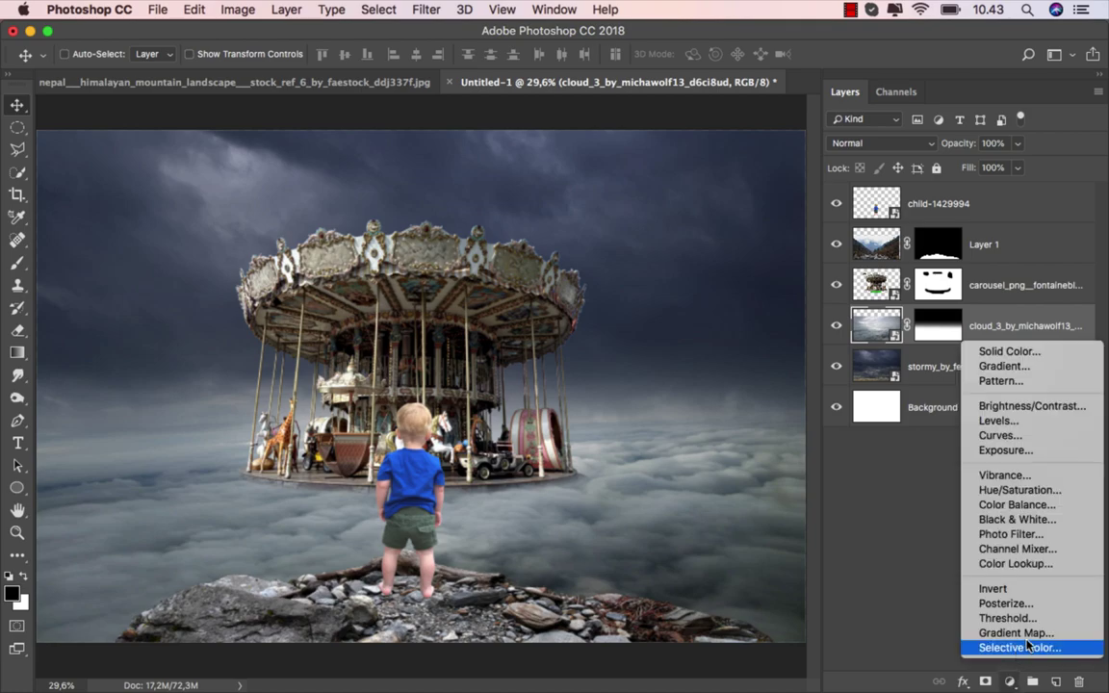
left_click(1035, 636)
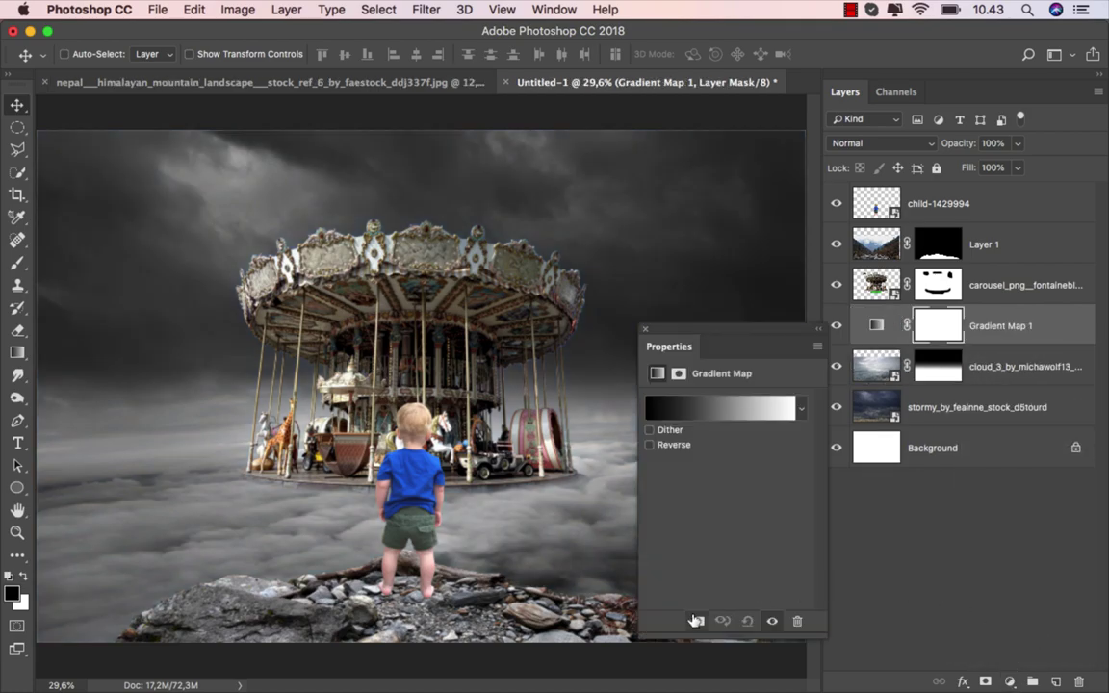
left_click(695, 622)
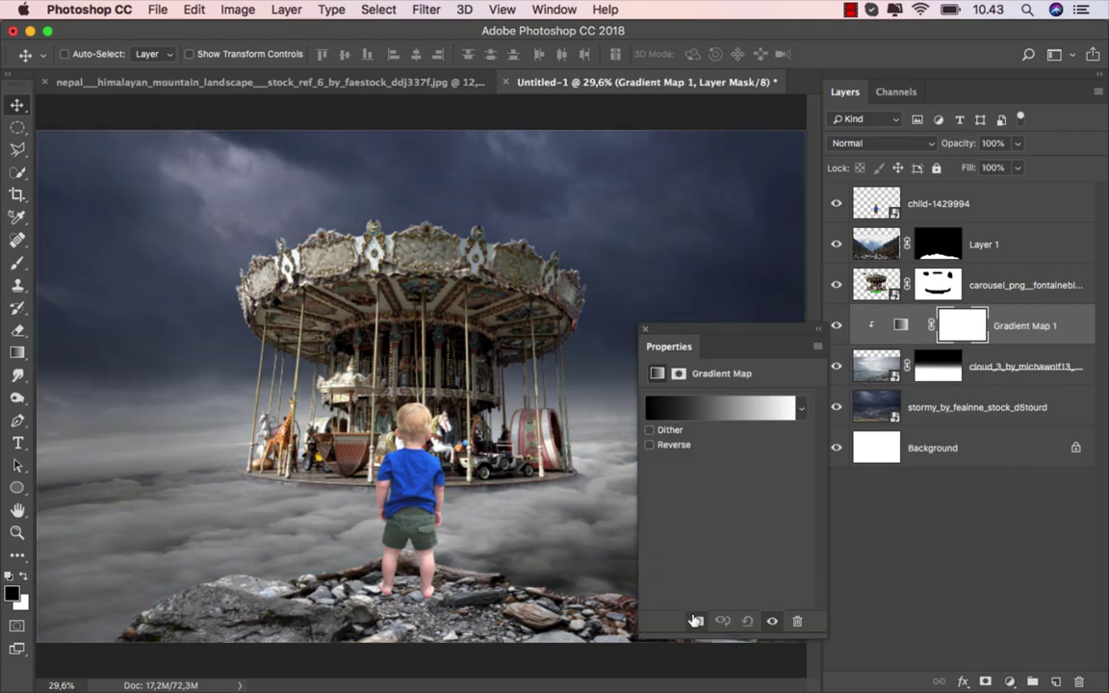
Keep the black-to-white gradient and set the Gradient Map's blend mode to Overlay.
left_click(801, 408)
left_click(720, 566)
left_click(645, 330)
left_click(837, 327)
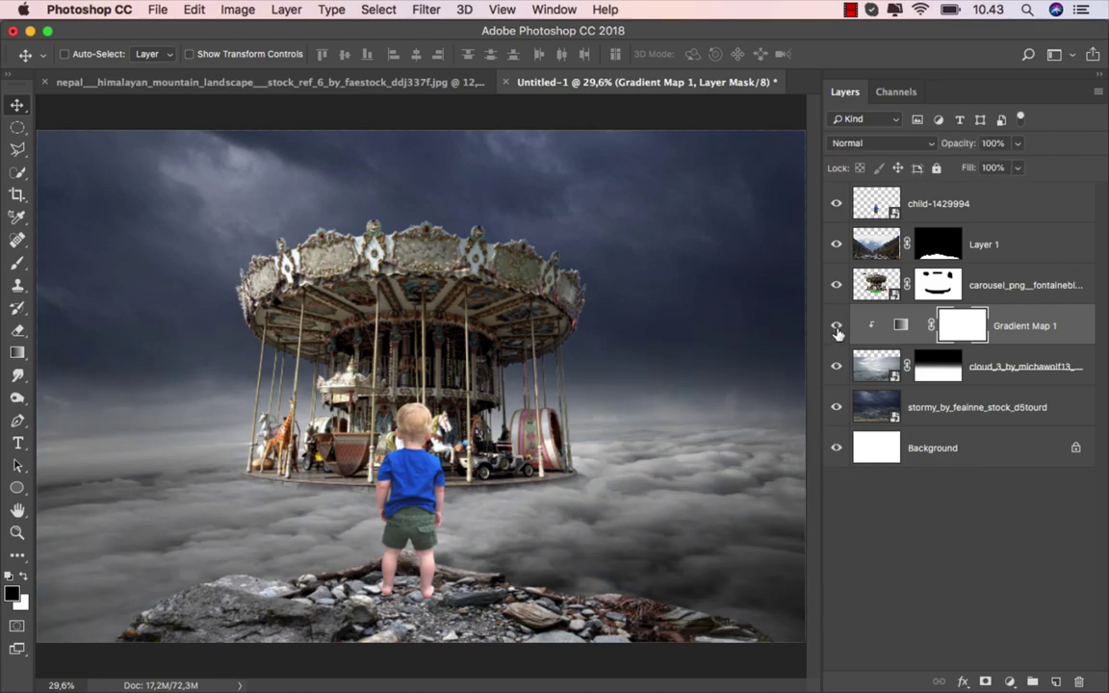
left_click(886, 145)
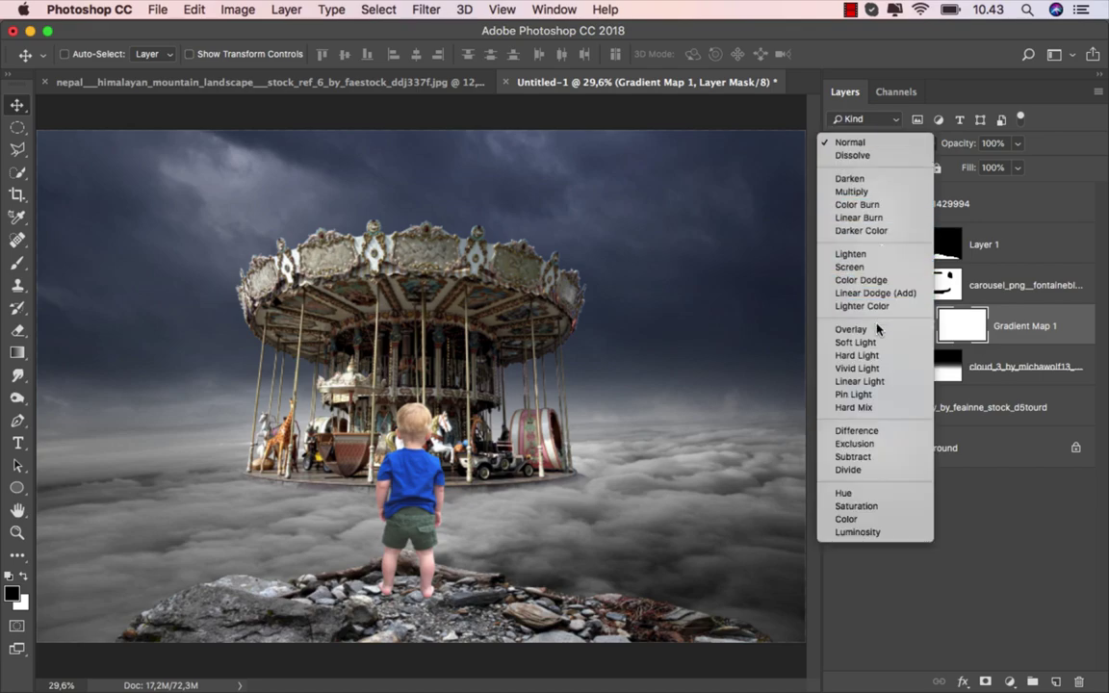
left_click(788, 297)
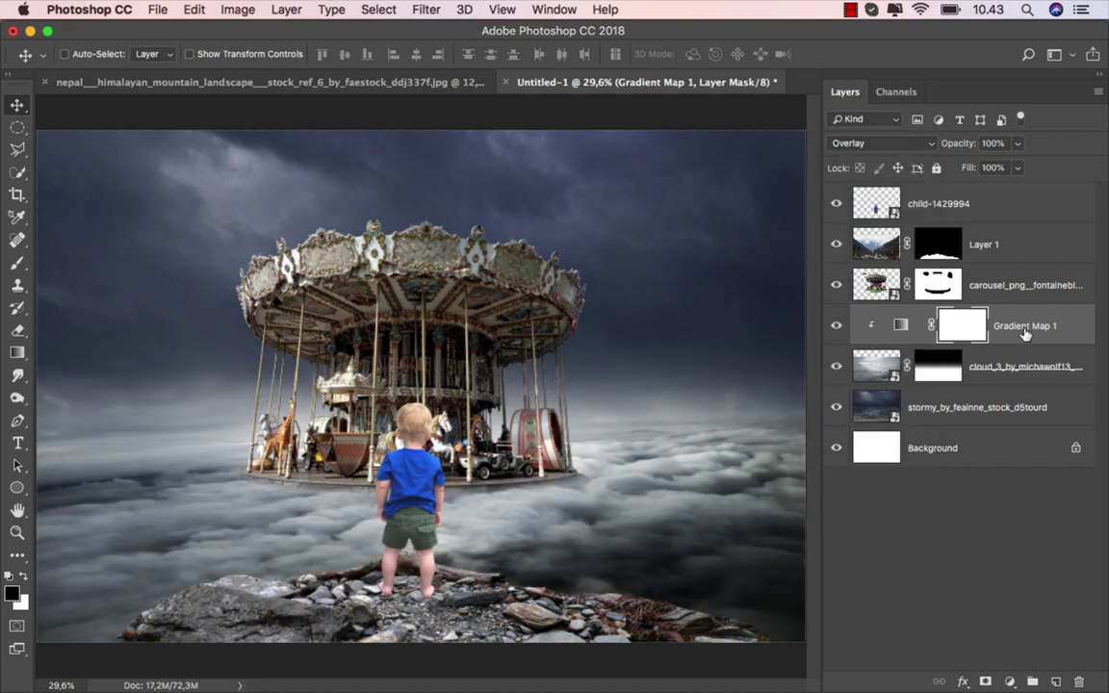
left_click(1025, 333)
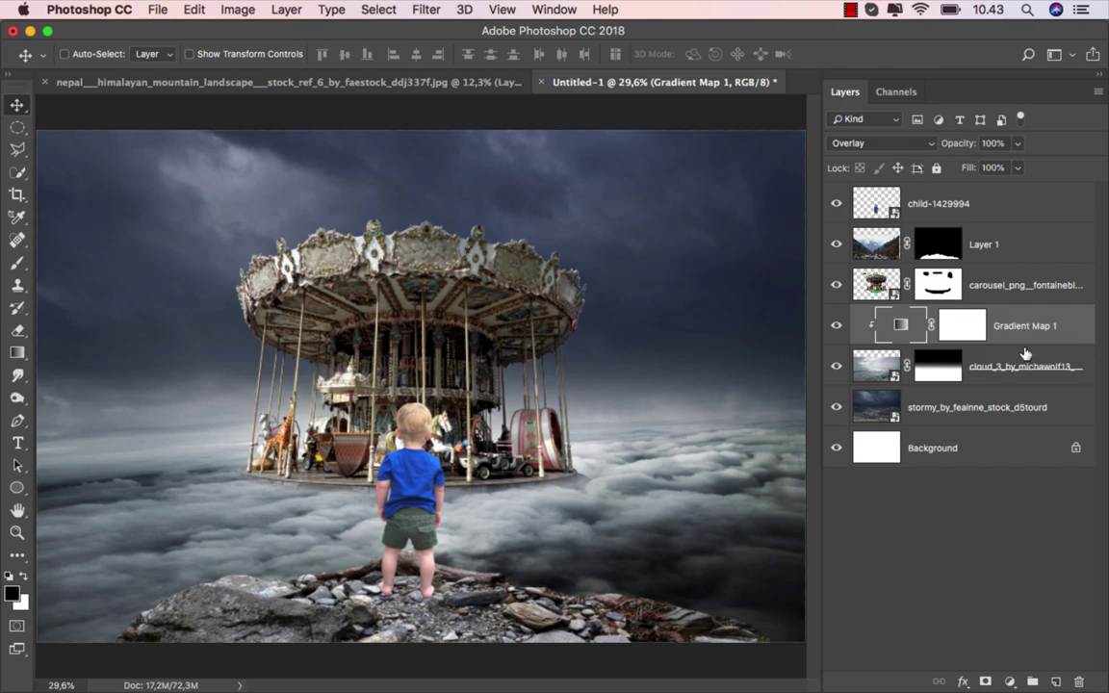
left_click(958, 327)
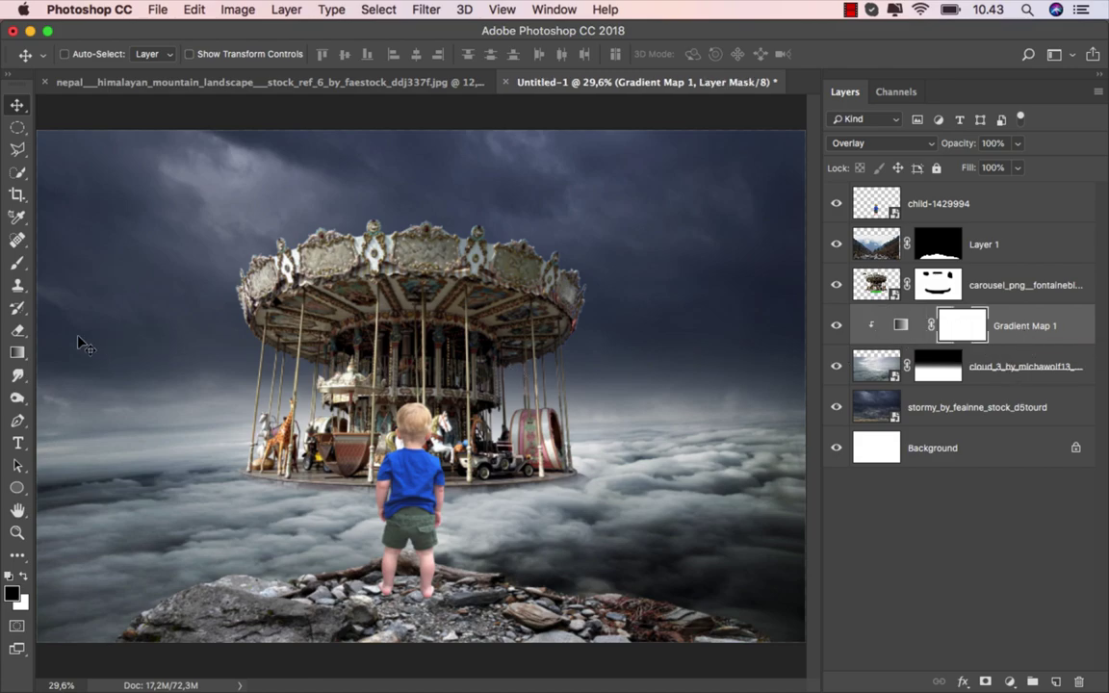
Draw a vertical black-to-white gradient on the Gradient Map 1 mask so the boost fades toward the top.
left_click_drag(18, 352, 89, 357)
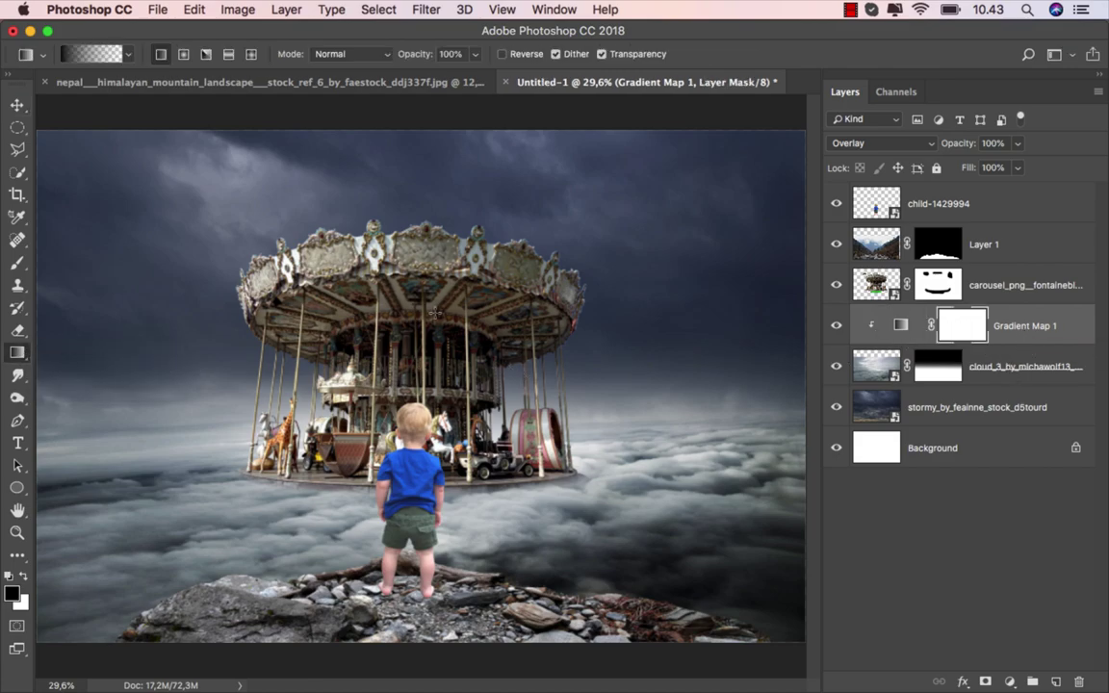
left_click_drag(434, 245, 432, 463)
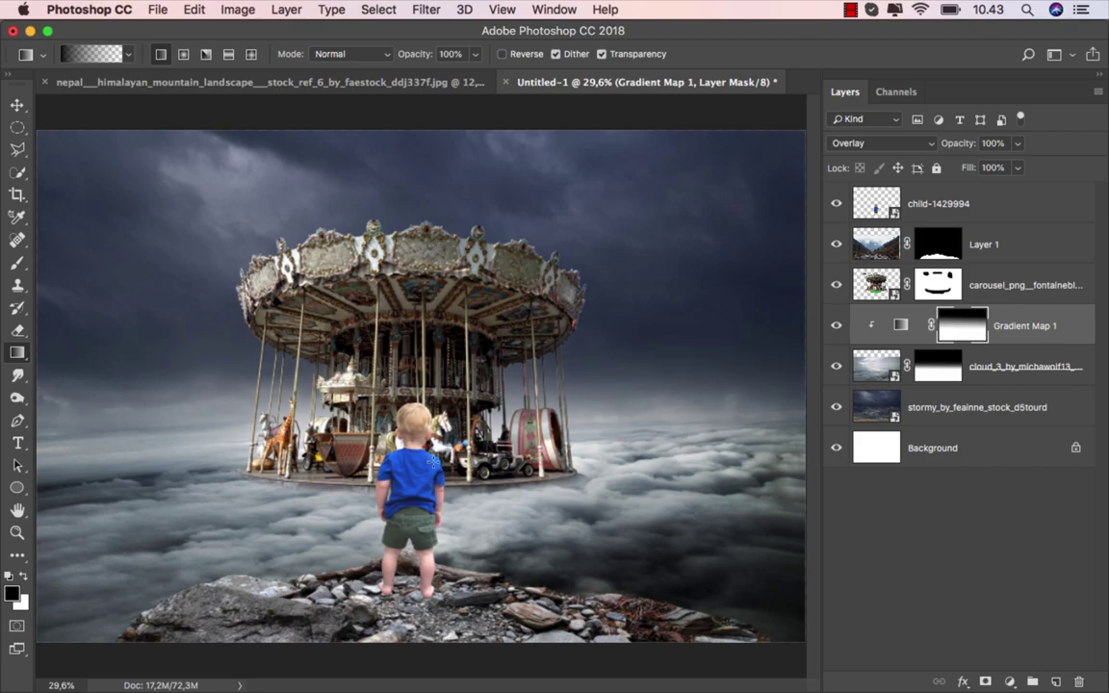
left_click_drag(401, 130, 393, 443)
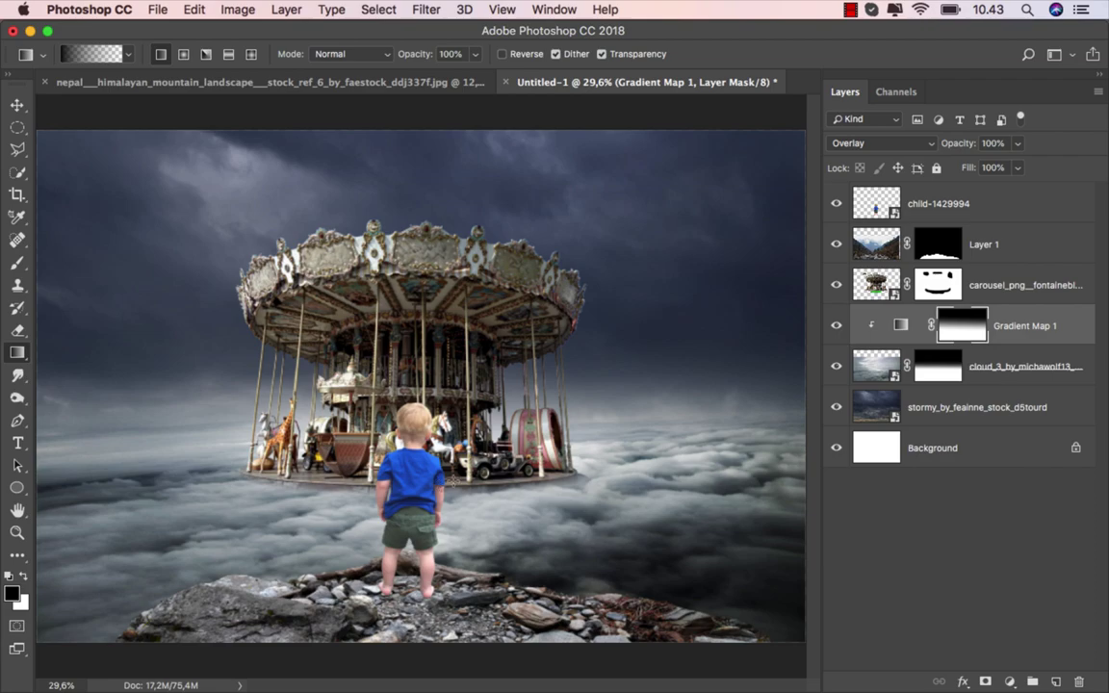
left_click(837, 326)
left_click_drag(405, 258, 402, 445)
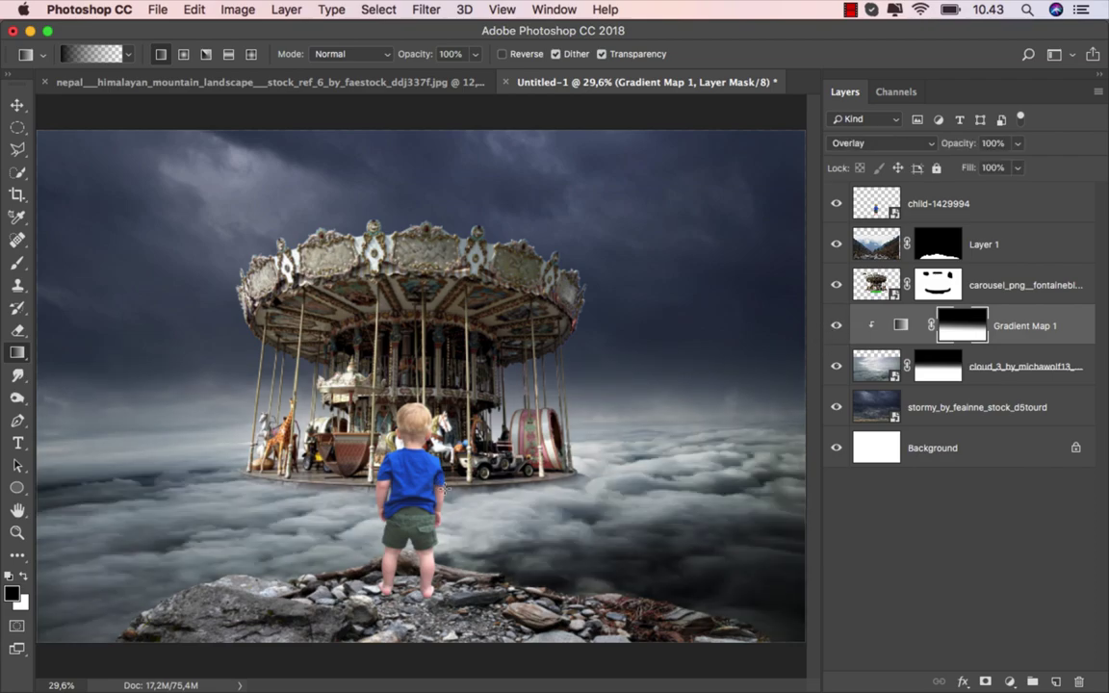
left_click(900, 325)
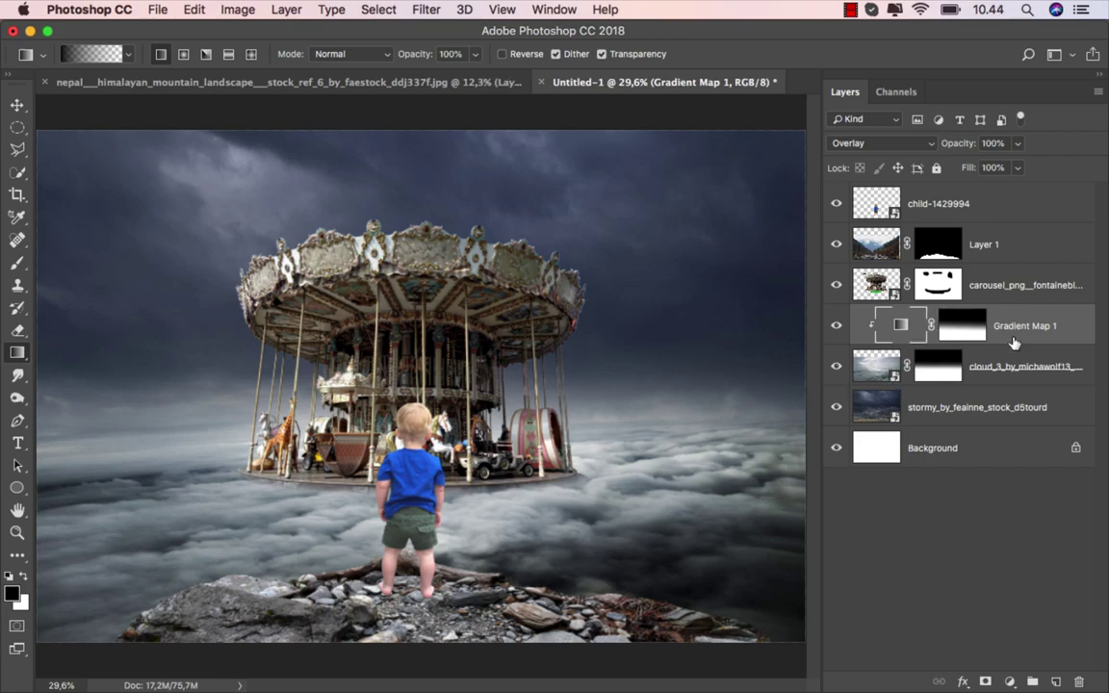
Add a clipped Brightness/Contrast adjustment to the clouds with Brightness -103 and Contrast 100.
left_click(1009, 682)
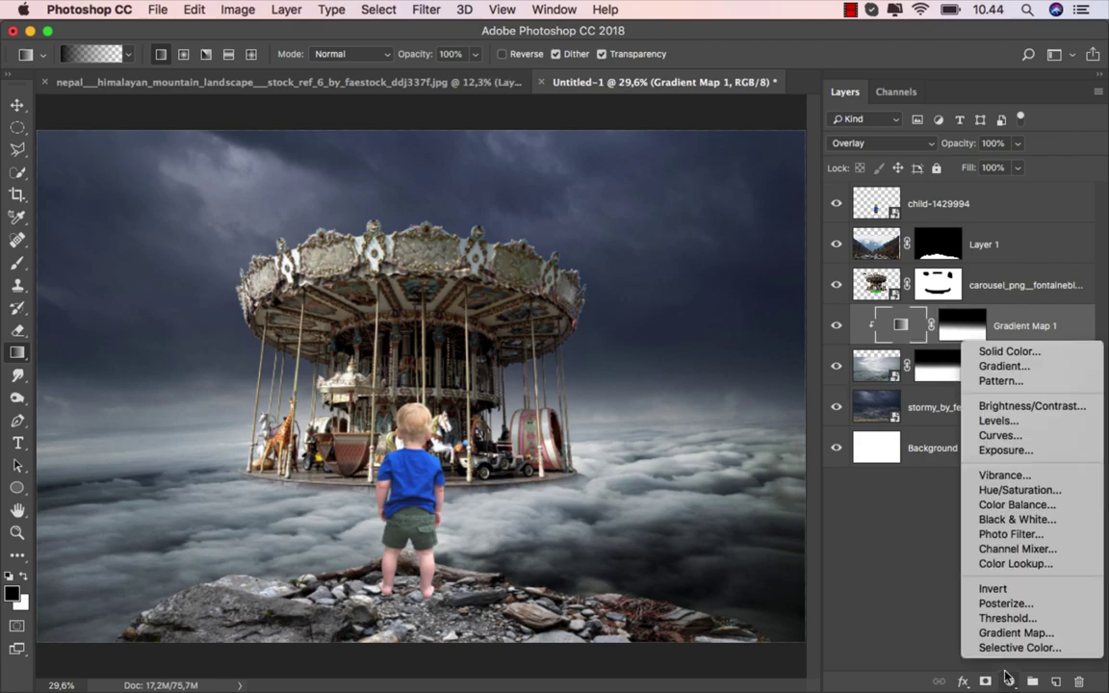
left_click(1036, 407)
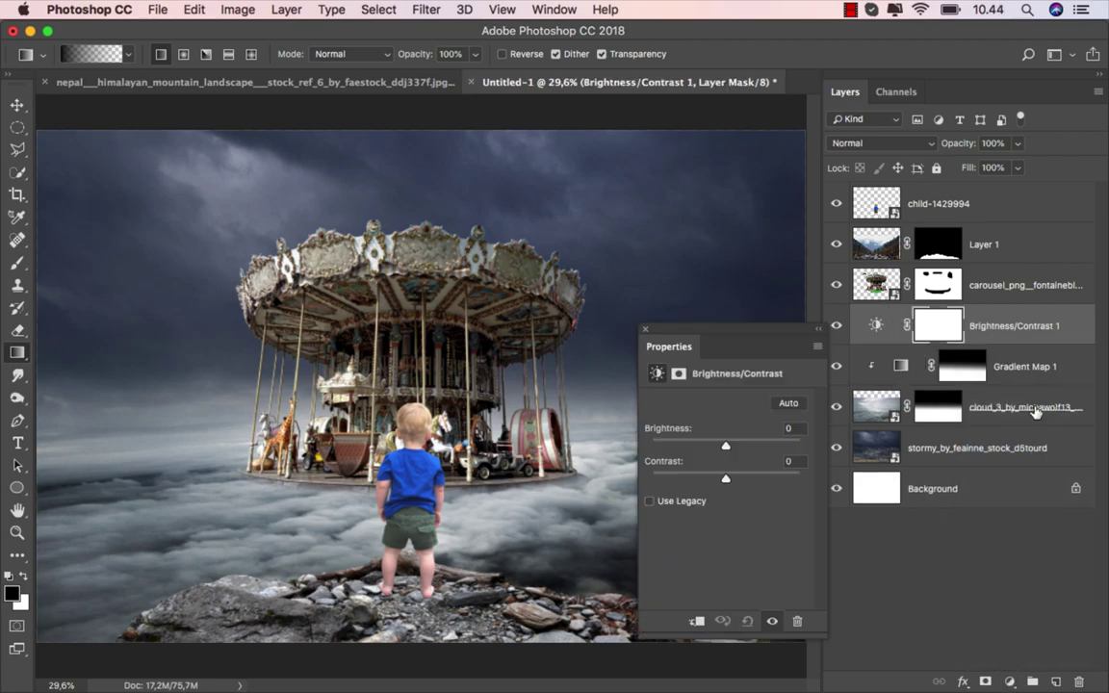
left_click(697, 621)
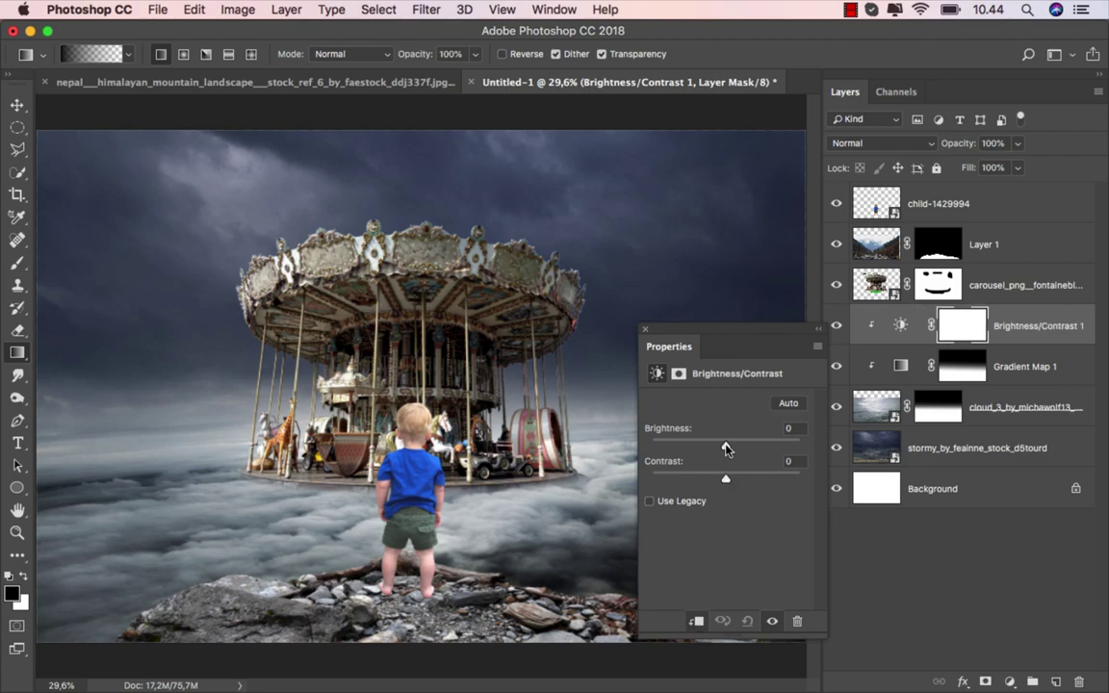
left_click_drag(725, 449, 671, 449)
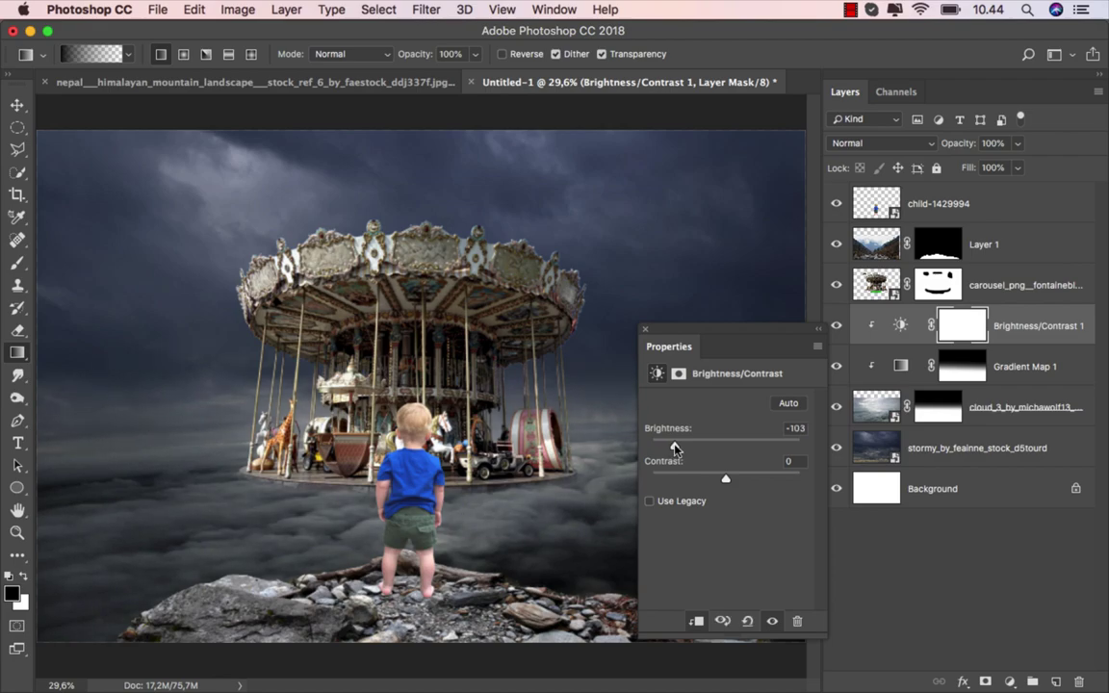
left_click_drag(727, 478, 825, 483)
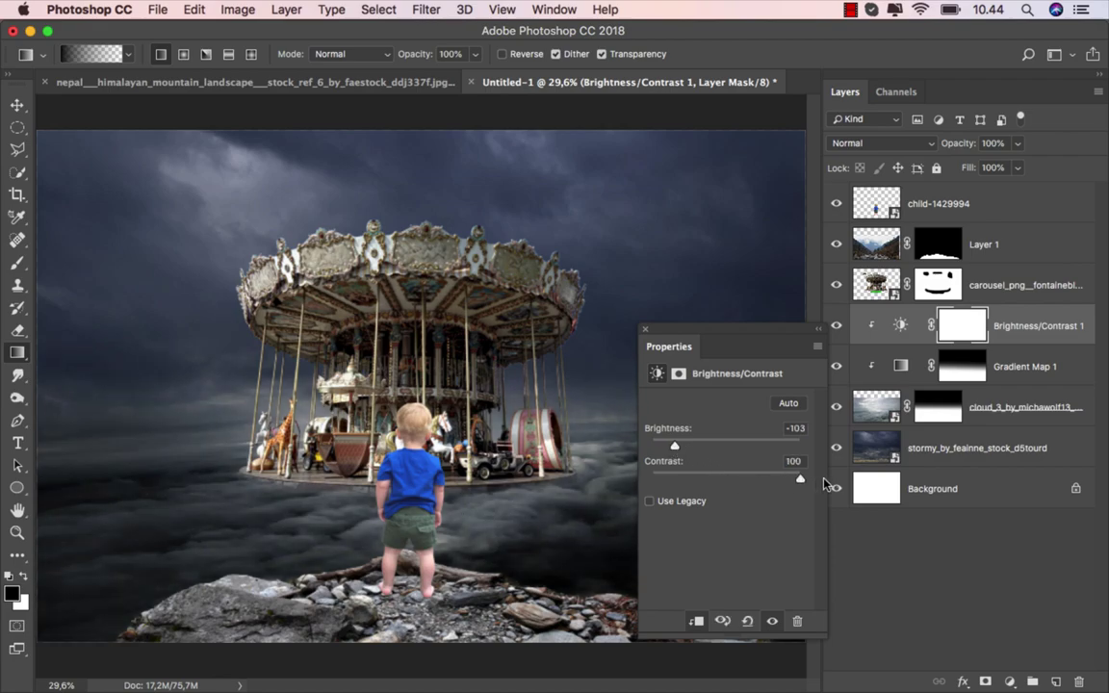
left_click(646, 329)
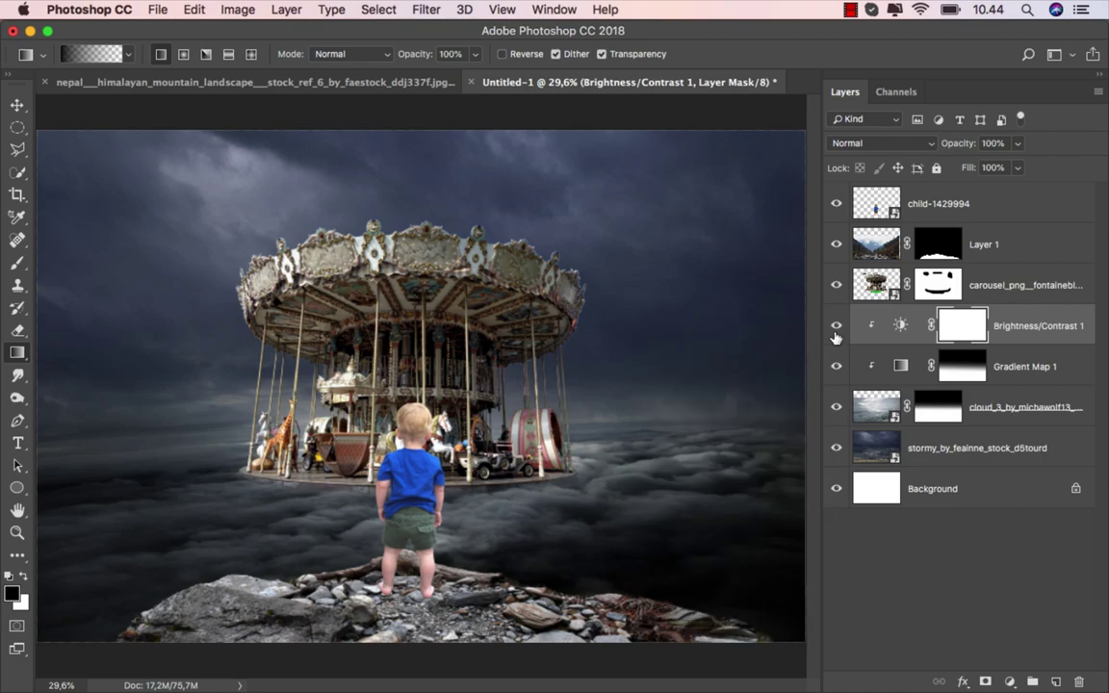
left_click(835, 327)
left_click(836, 327)
left_click(18, 262)
Paint a soft black spot on the Brightness/Contrast 1 mask and stretch it beneath the carousel.
left_click(53, 236)
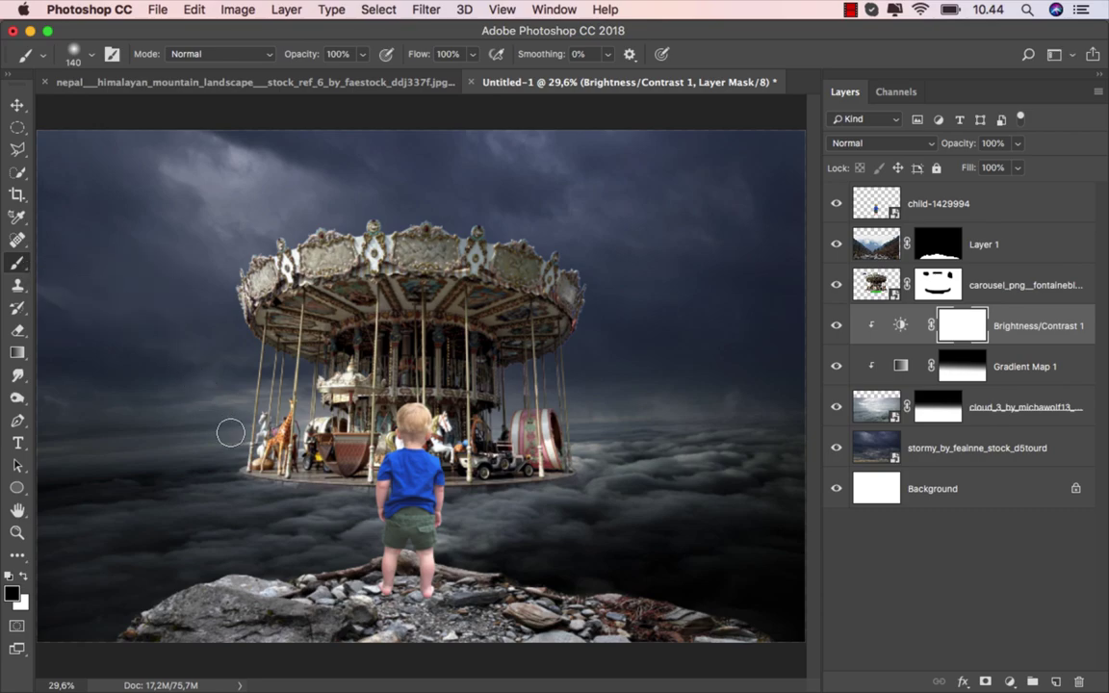
left_click(269, 472)
key("super+t")
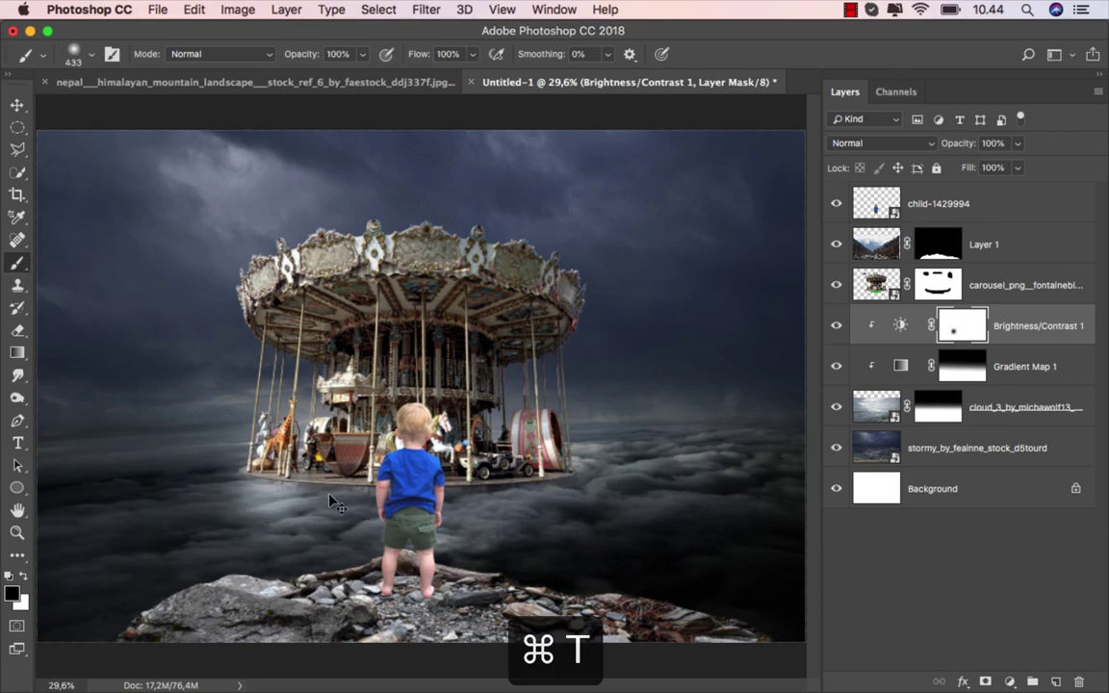
mouse_move(330, 500)
left_mouse_down()
mouse_move(402, 479)
mouse_move(663, 472)
left_mouse_up()
scroll(602, 524, "down", 2)
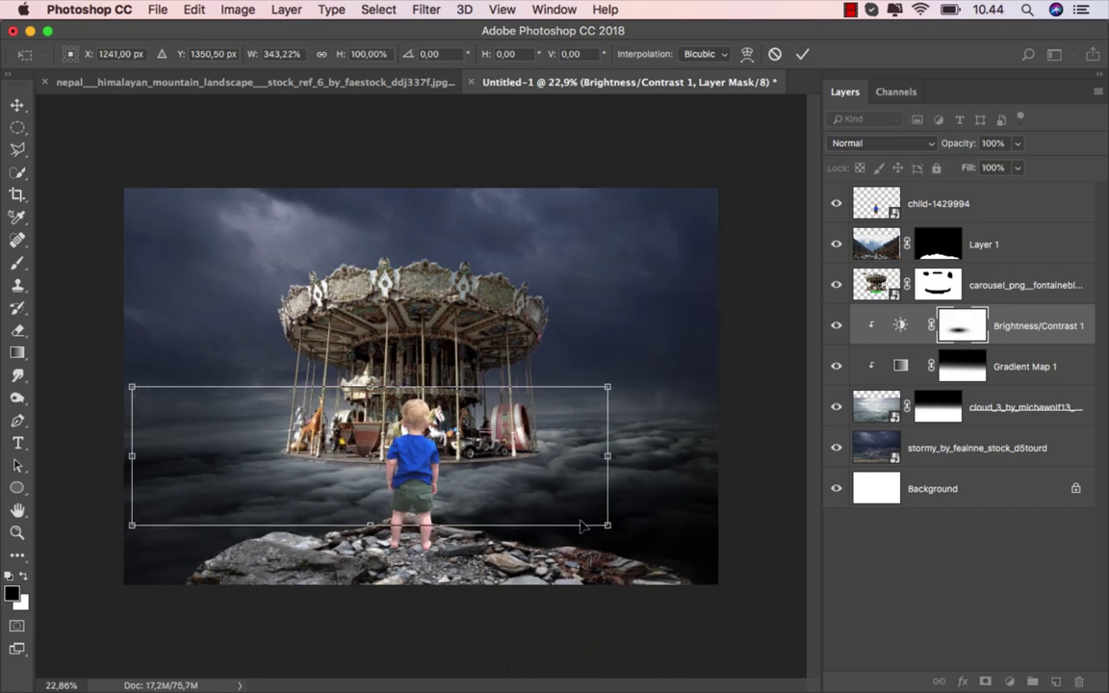
left_click_drag(118, 454, 37, 453)
scroll(420, 391, "down", 1)
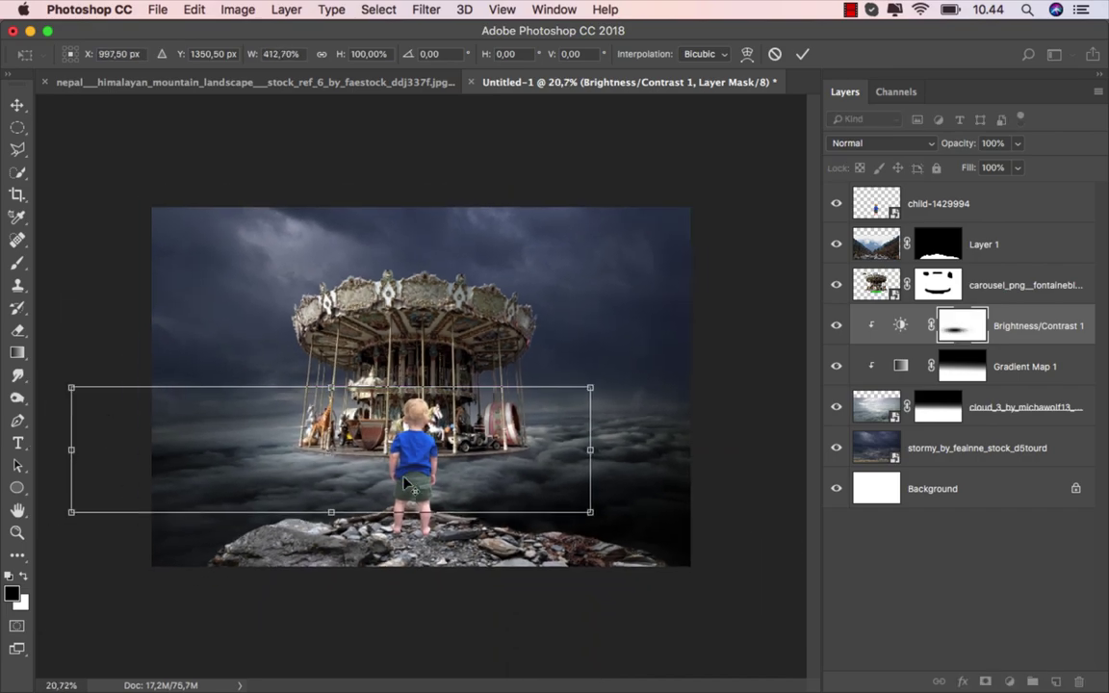
left_click_drag(590, 386, 797, 334)
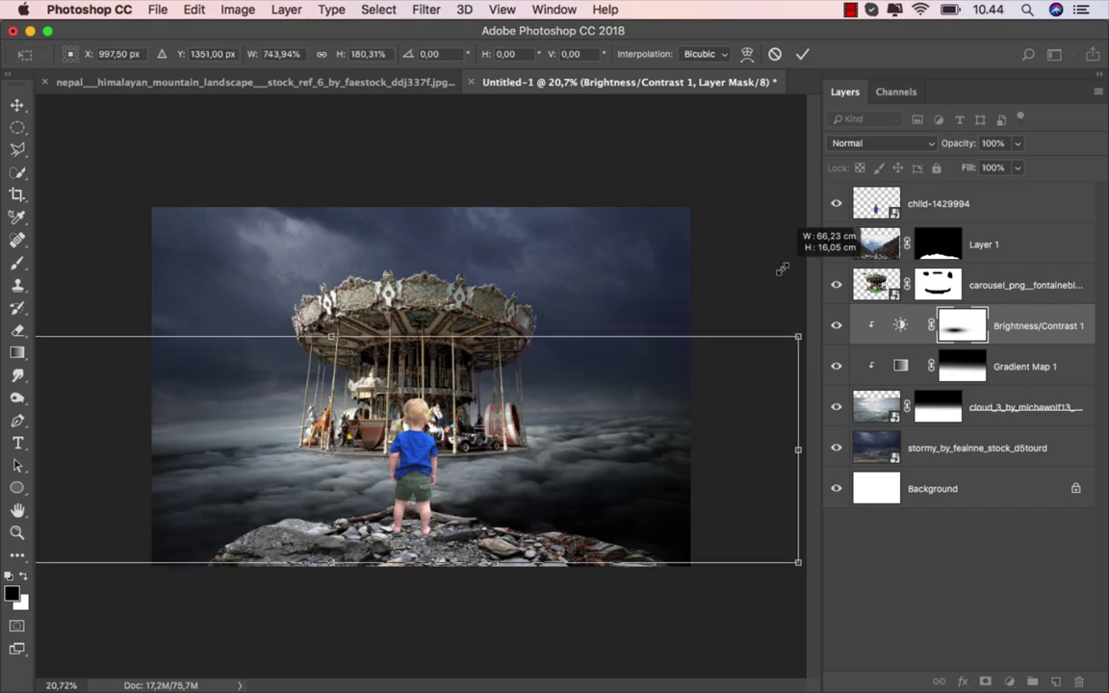
Refine the stretched mask spot so it is centred under the carousel, then commit the transform.
left_click_drag(621, 384, 481, 389)
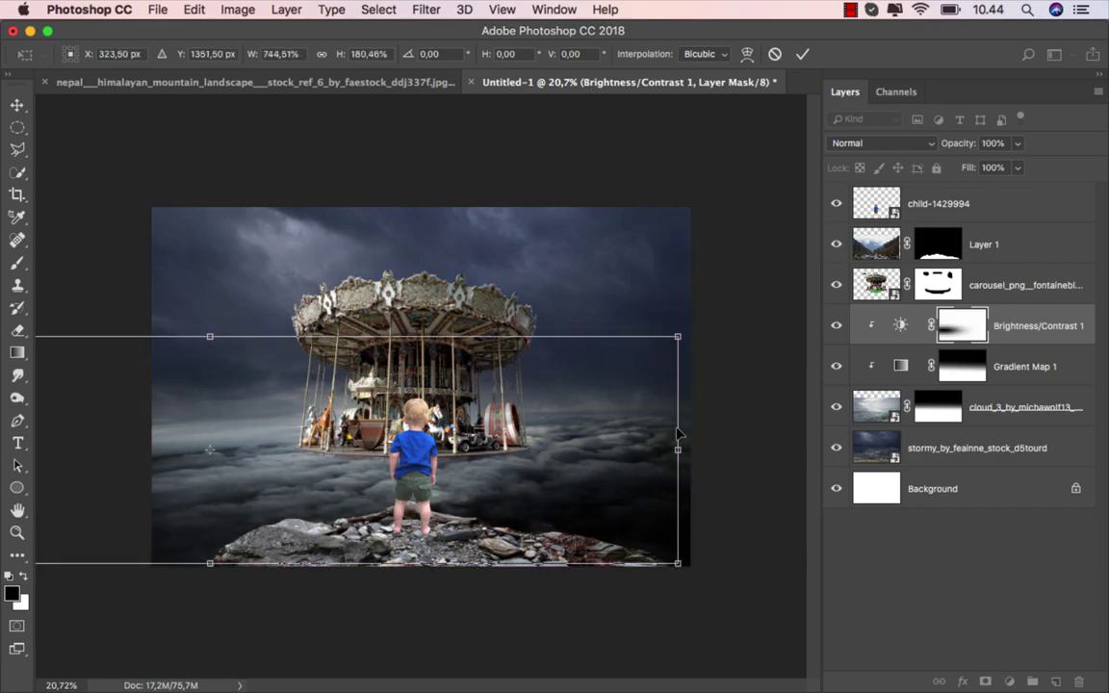
left_click_drag(679, 448, 728, 439)
left_click_drag(688, 385, 692, 385)
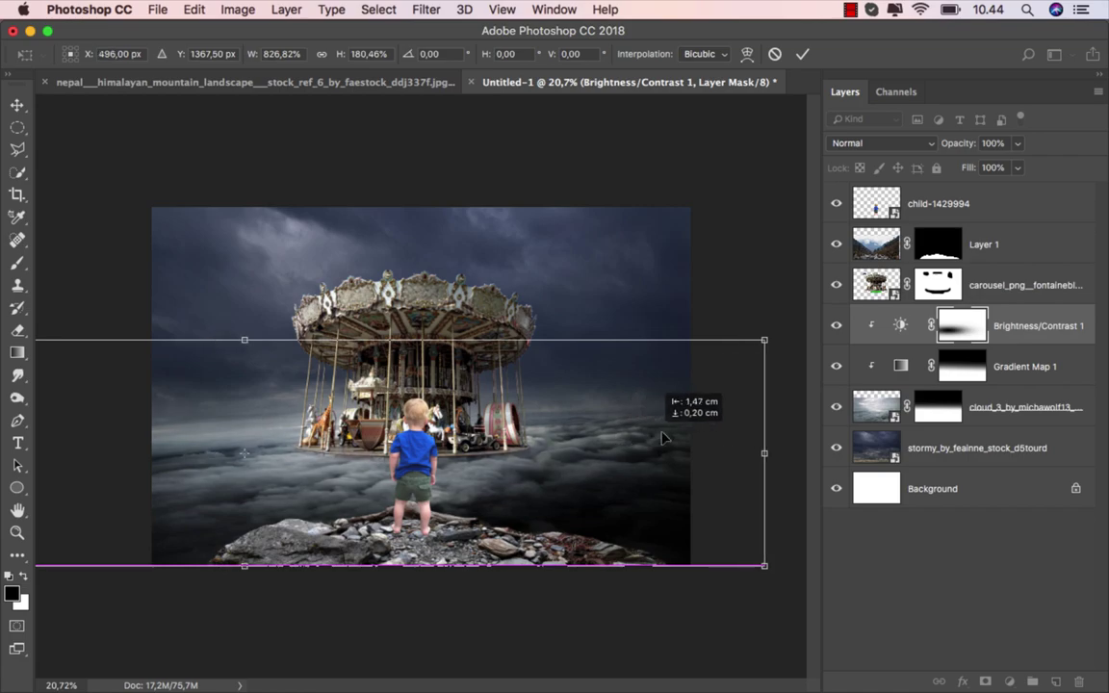
left_click_drag(265, 337, 266, 291)
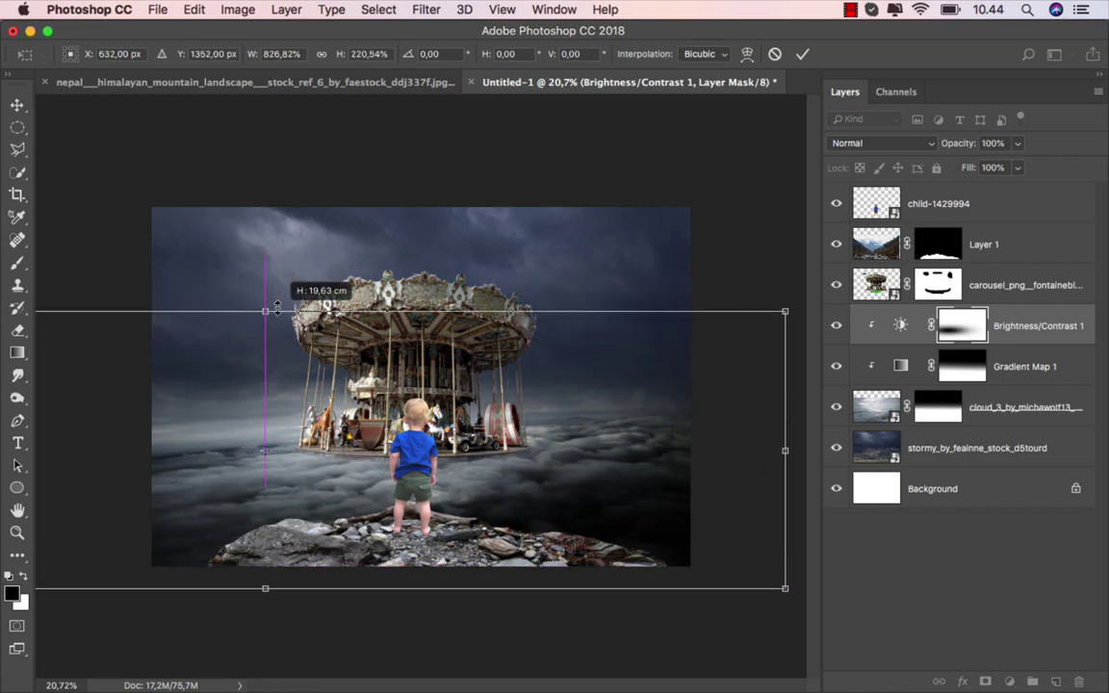
mouse_move(290, 354)
left_mouse_down()
mouse_move(306, 346)
mouse_move(319, 358)
left_mouse_up()
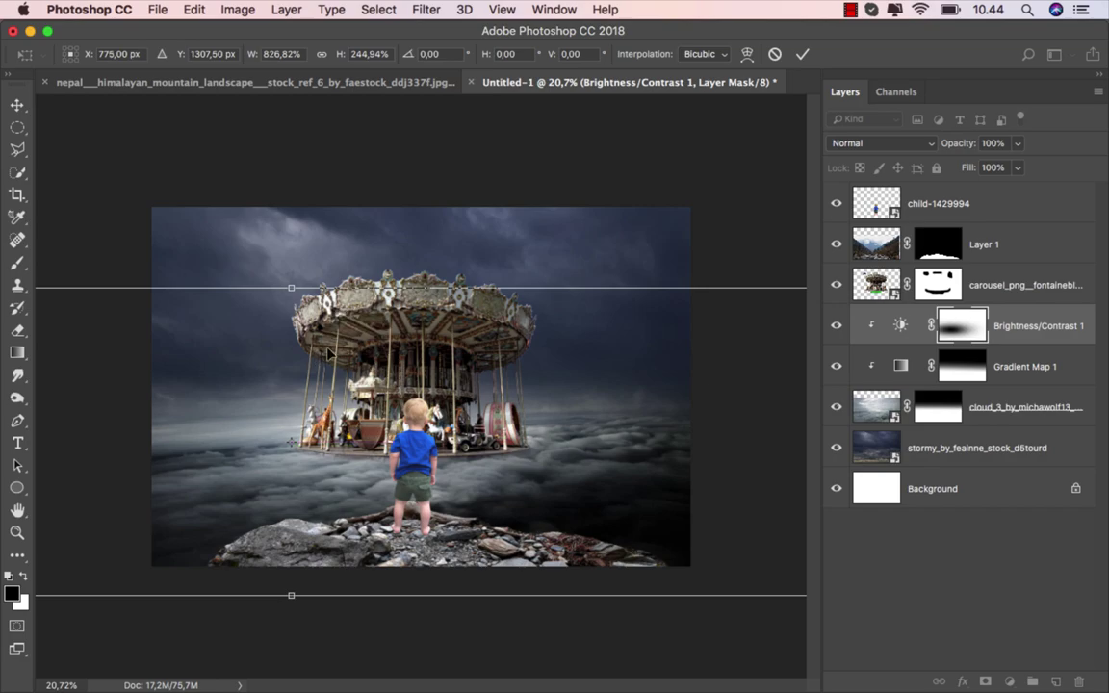
left_click(802, 54)
scroll(463, 380, "up", 3)
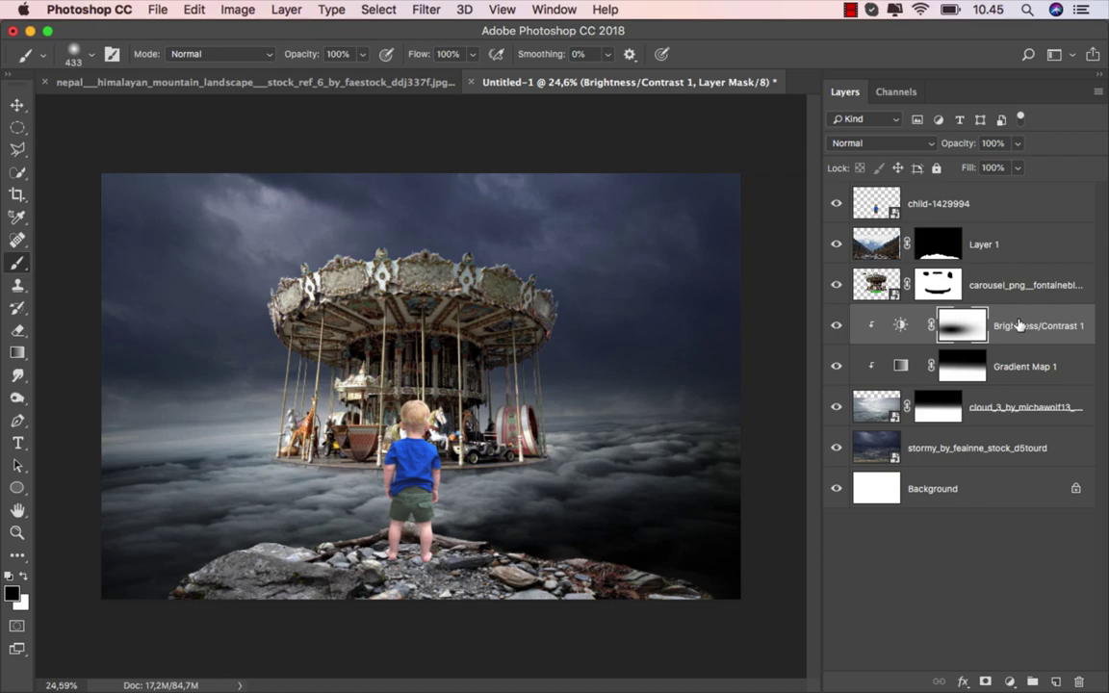
key("v")
left_click_drag(1018, 325, 971, 456)
Clip a Vibrance adjustment to the stormy sky layer with Vibrance lowered to -38.
left_click(942, 451)
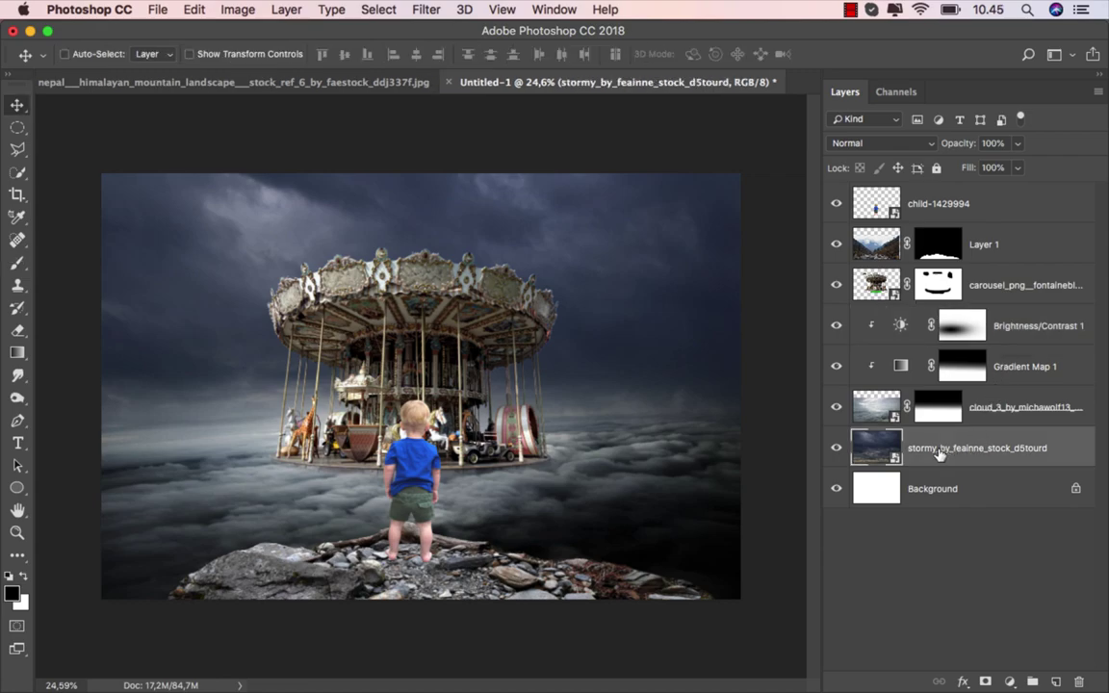
left_click(1009, 682)
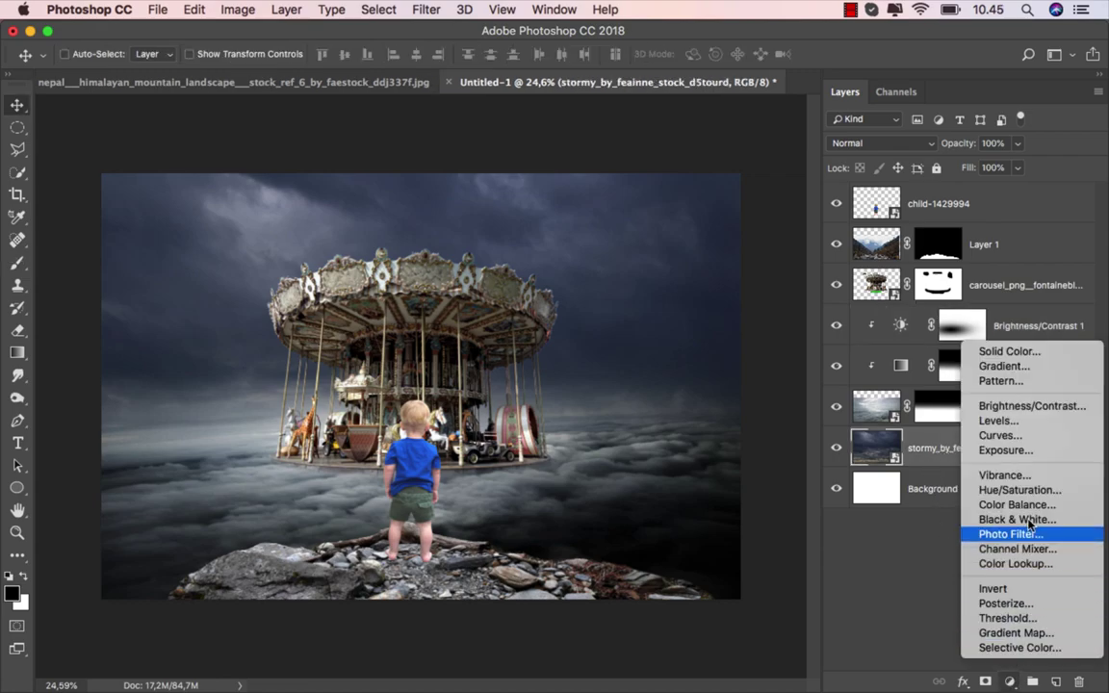
left_click(1039, 476)
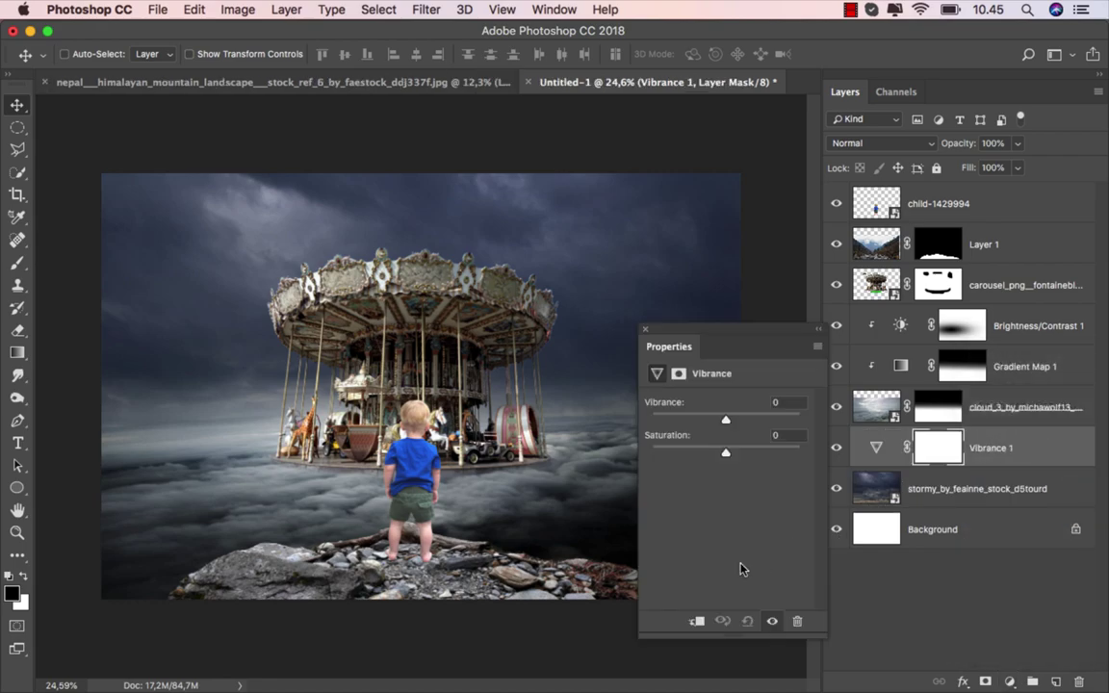
left_click(696, 621)
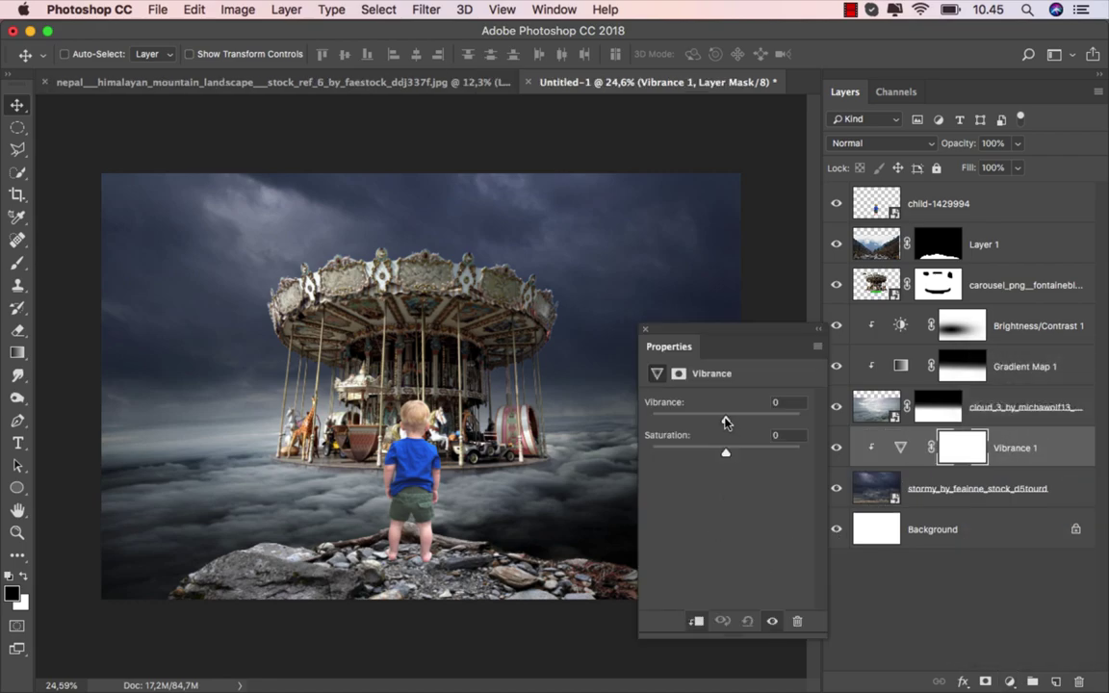
left_click_drag(726, 422, 698, 422)
left_click(645, 330)
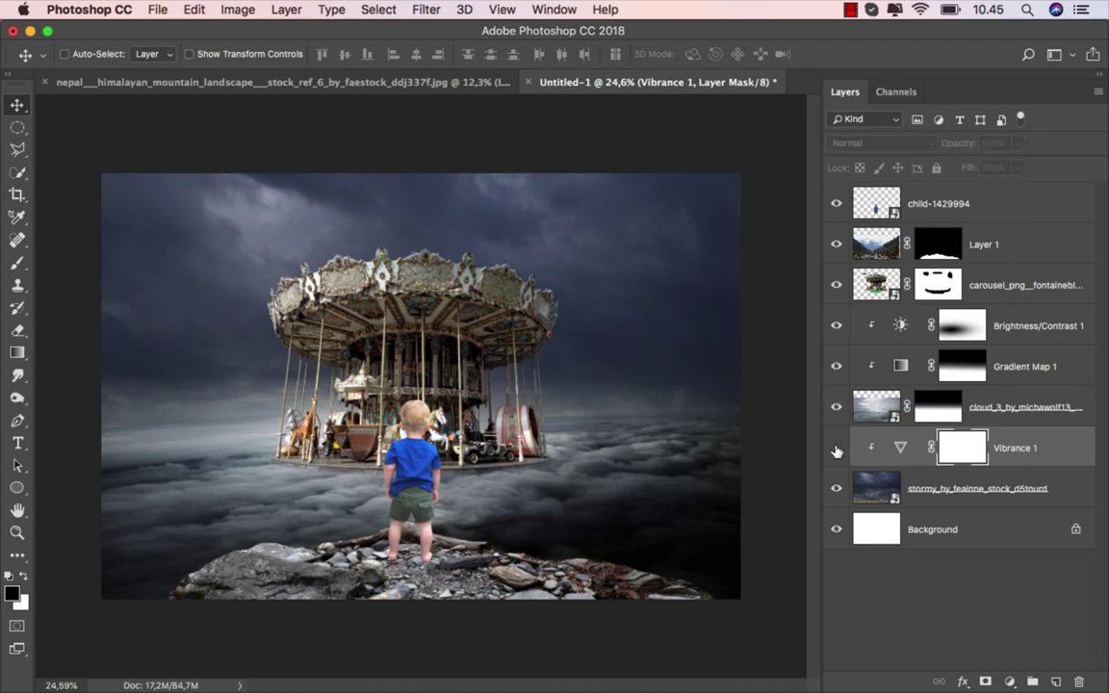
Clip a Vibrance 2 adjustment to the carousel layer, set to -36.
left_click(1019, 454)
left_click(999, 289)
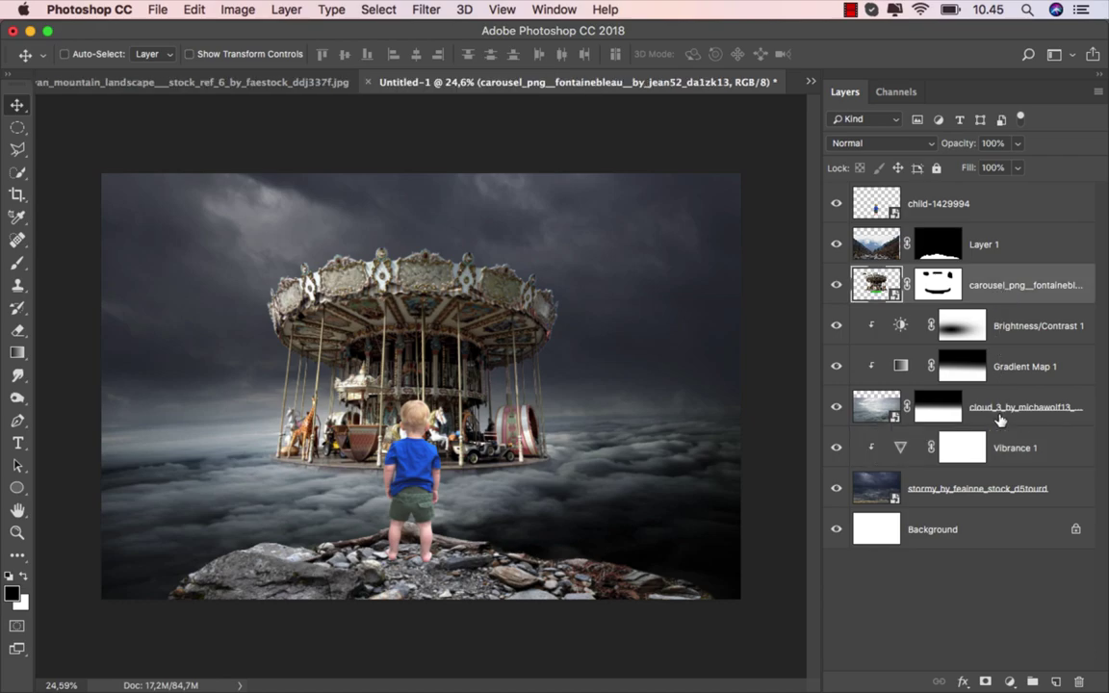
left_click(1009, 682)
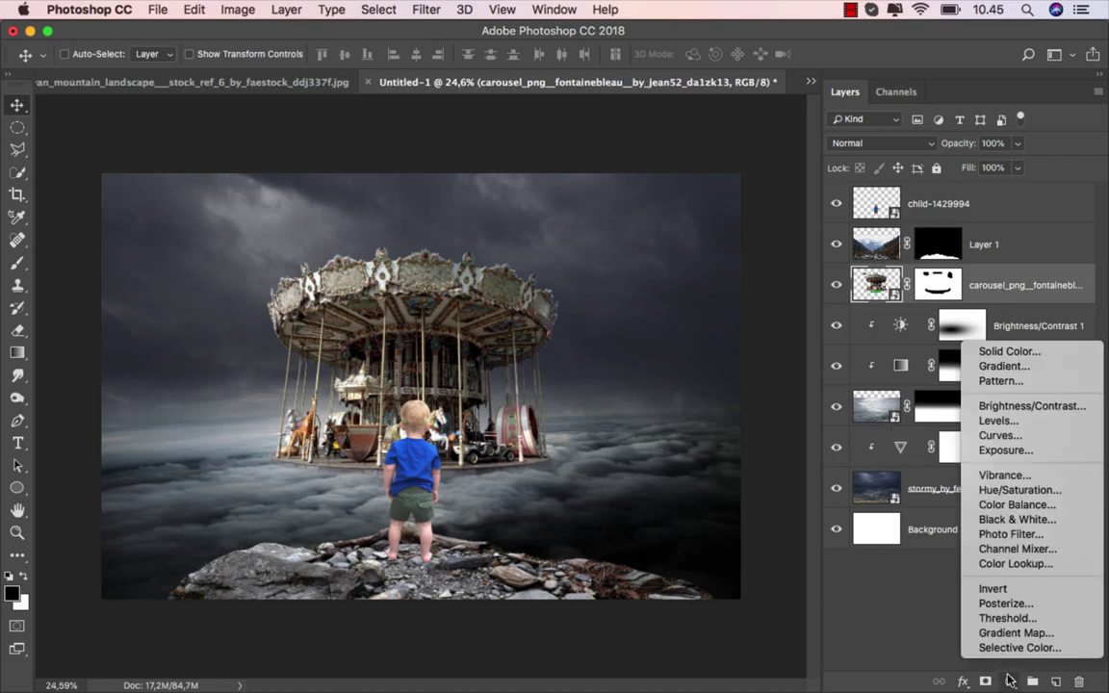
left_click(1034, 477)
left_click(697, 622)
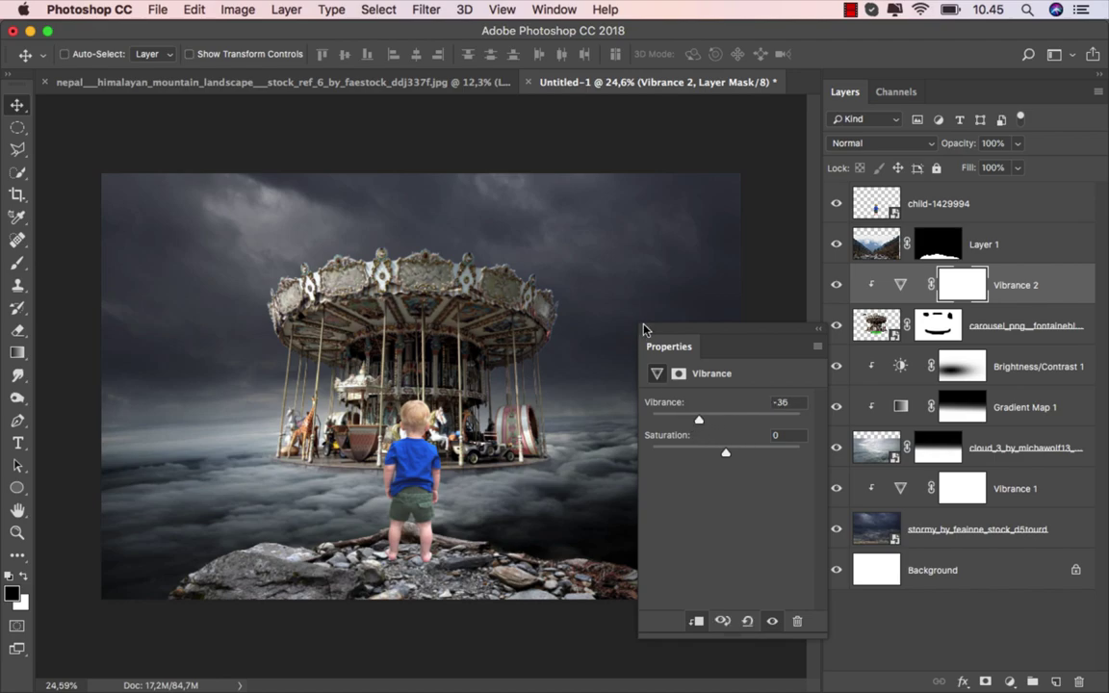
left_click(791, 317)
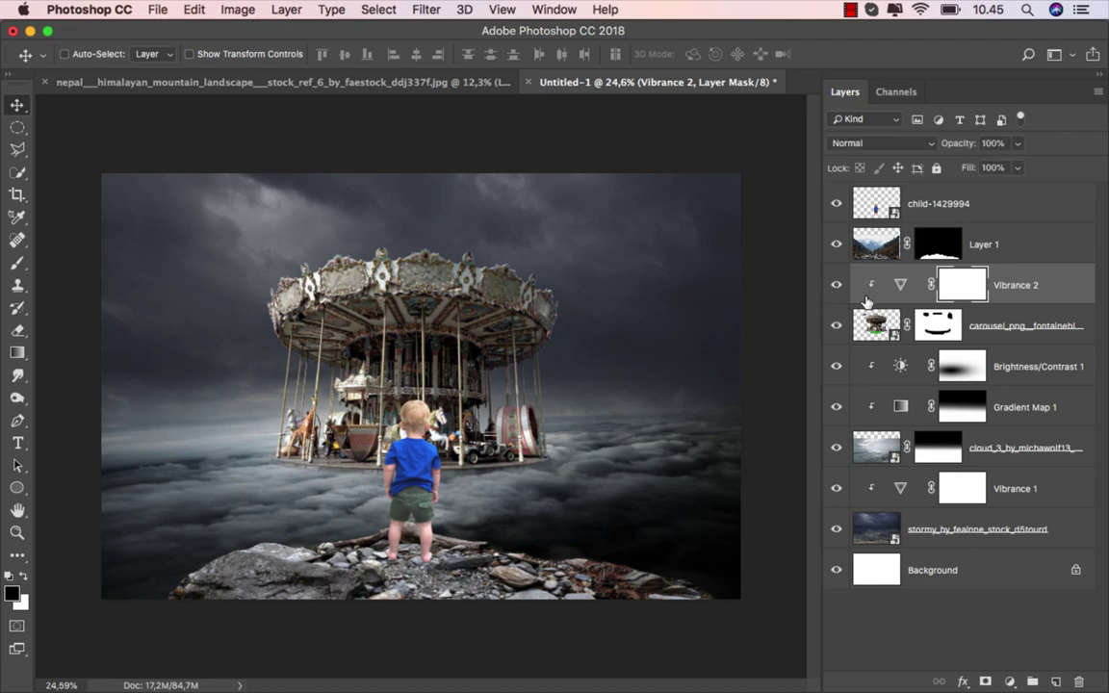
key("ctrl+2")
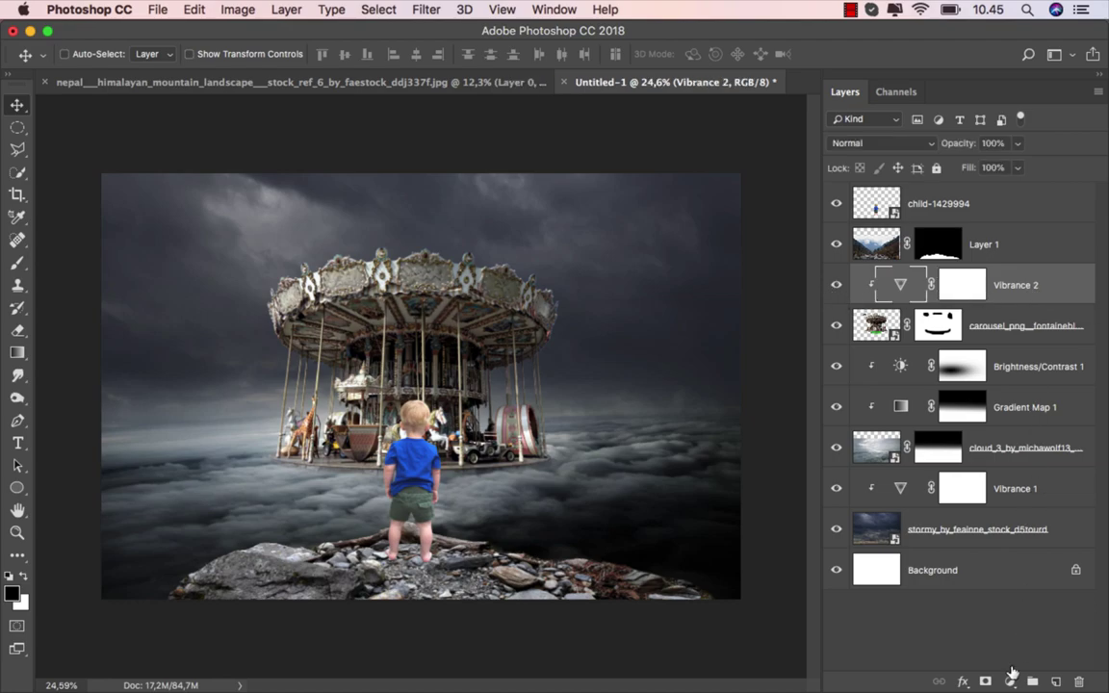
left_click(1009, 681)
Clip a Brightness/Contrast 2 adjustment to the carousel with Brightness at -78.
left_click(1044, 408)
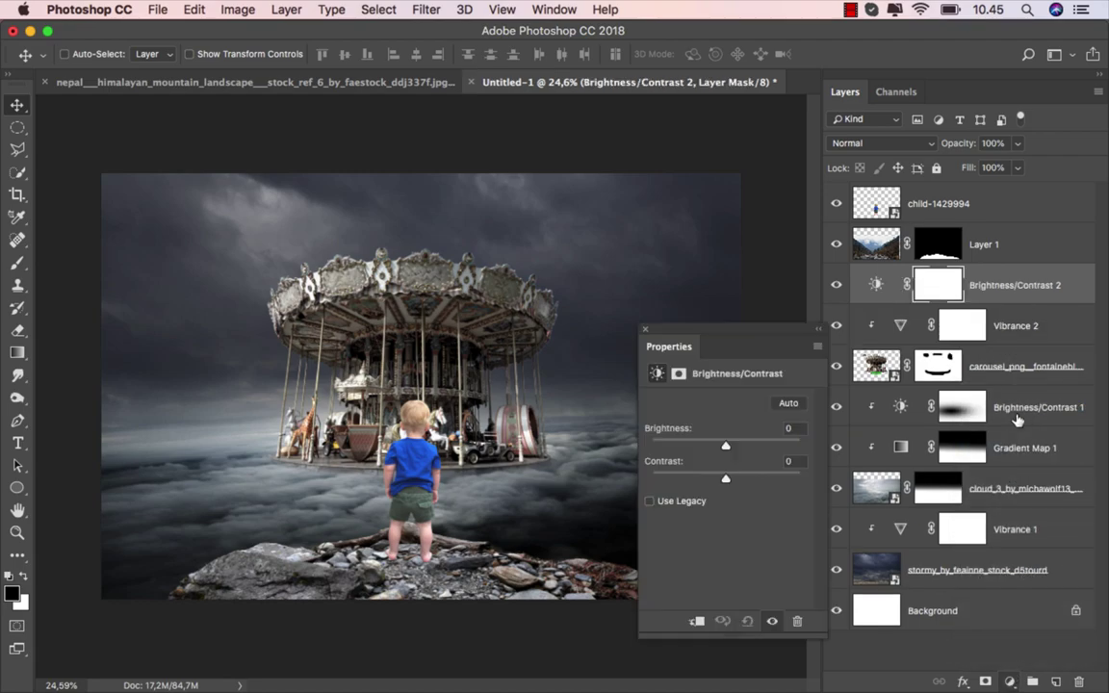
left_click(697, 622)
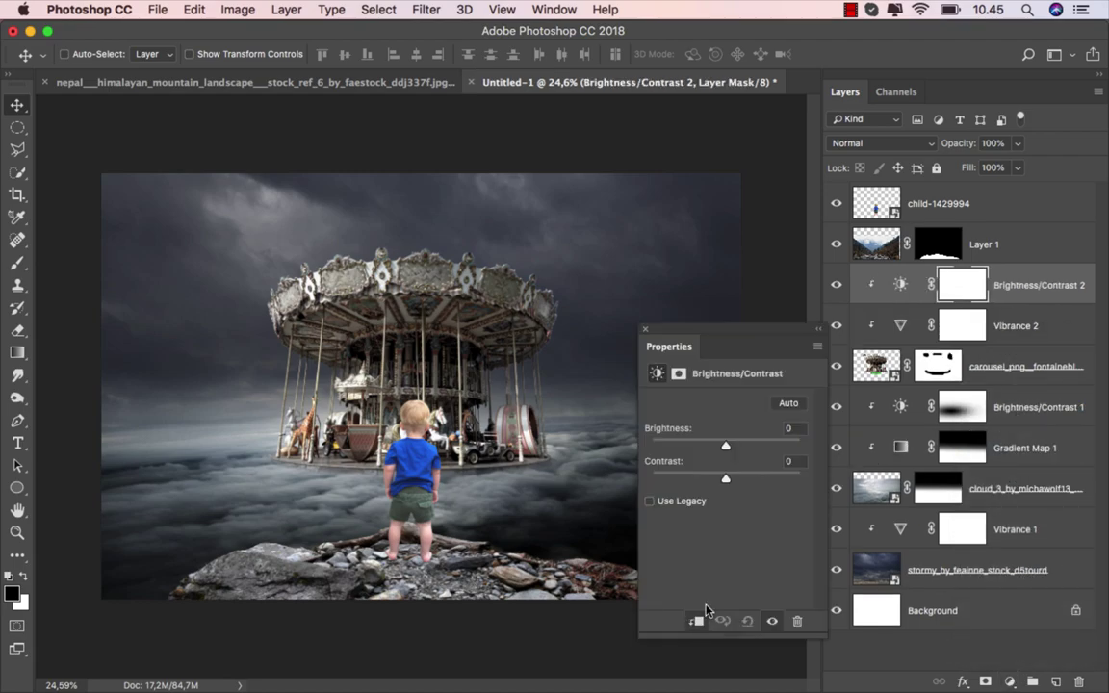
left_click_drag(726, 450, 695, 448)
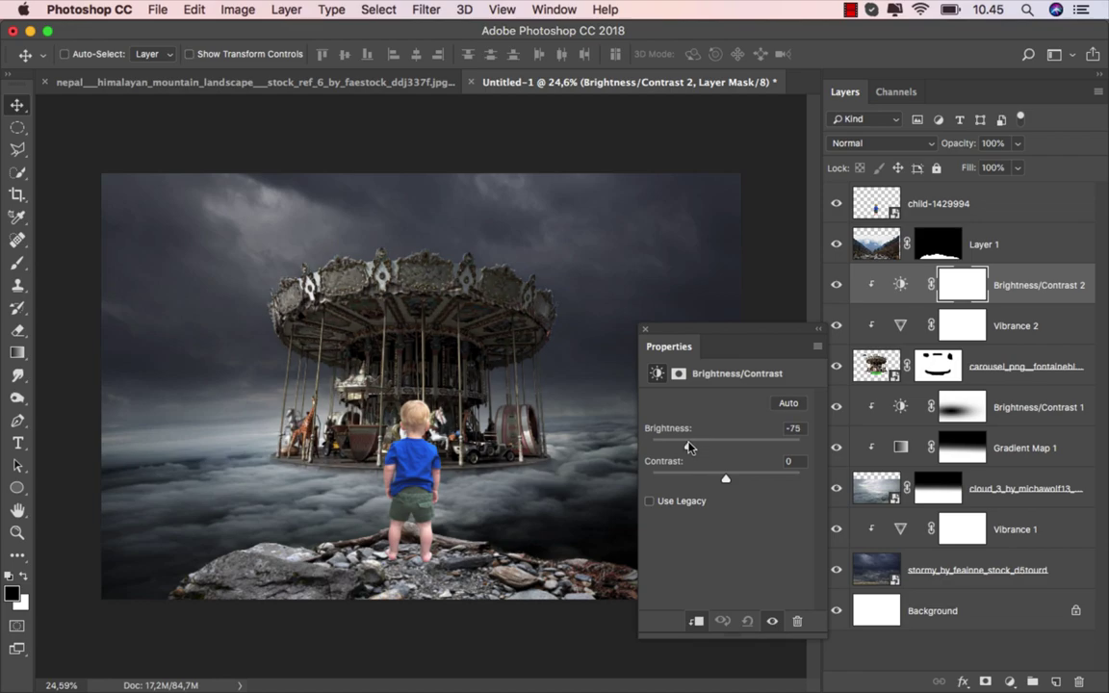
left_click(646, 329)
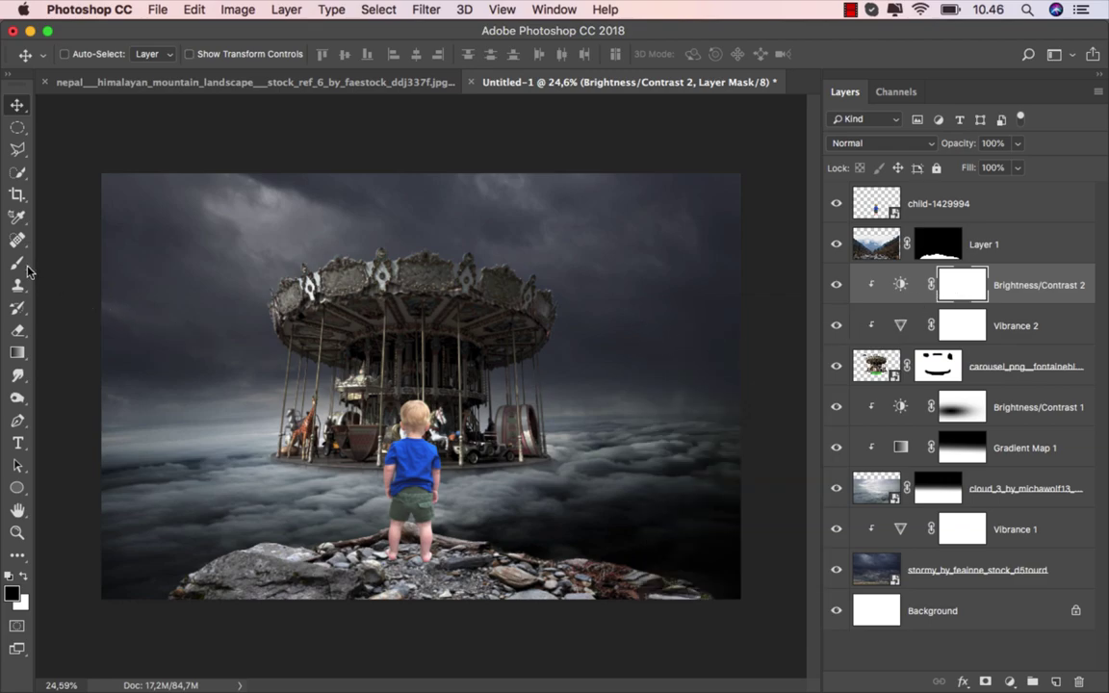
left_click_drag(17, 262, 58, 265)
Mask the adjustment off the carousel's top-left with a 1040 px soft black brush at 33% opacity.
right_click(181, 273)
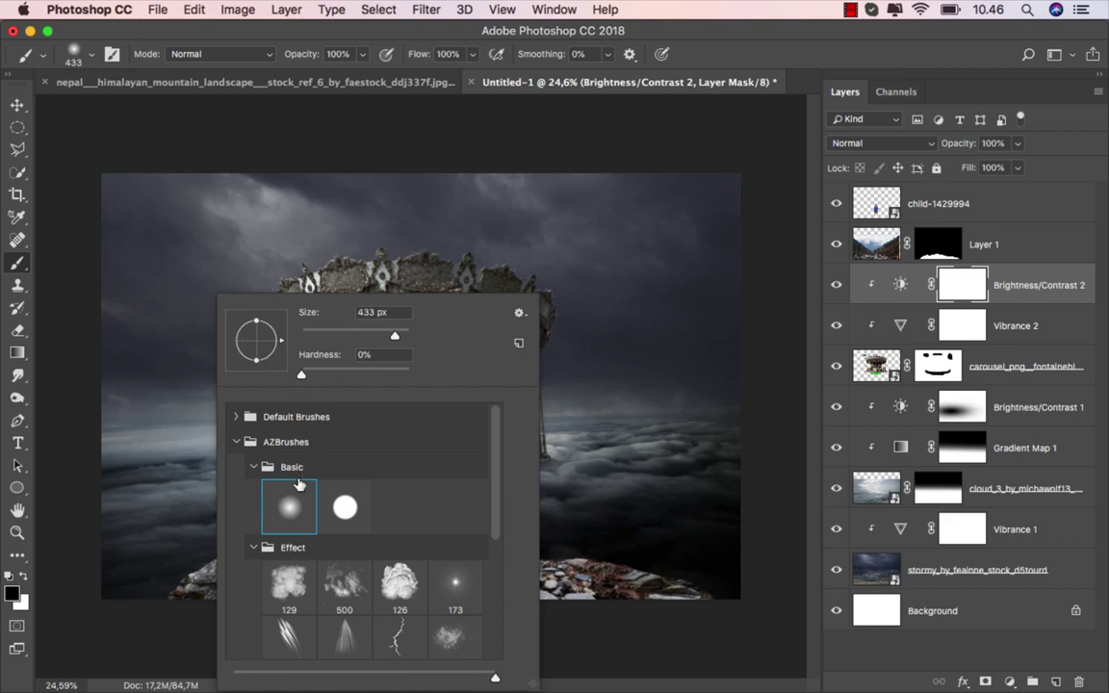
left_click_drag(395, 335, 401, 337)
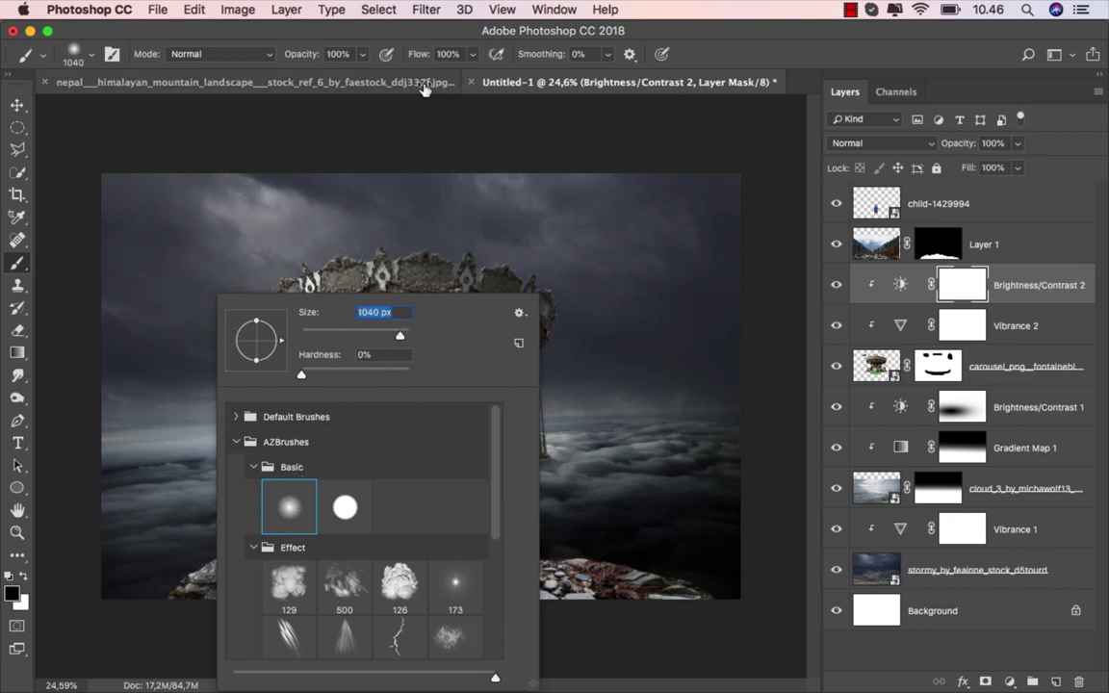
left_click(426, 44)
left_click(364, 55)
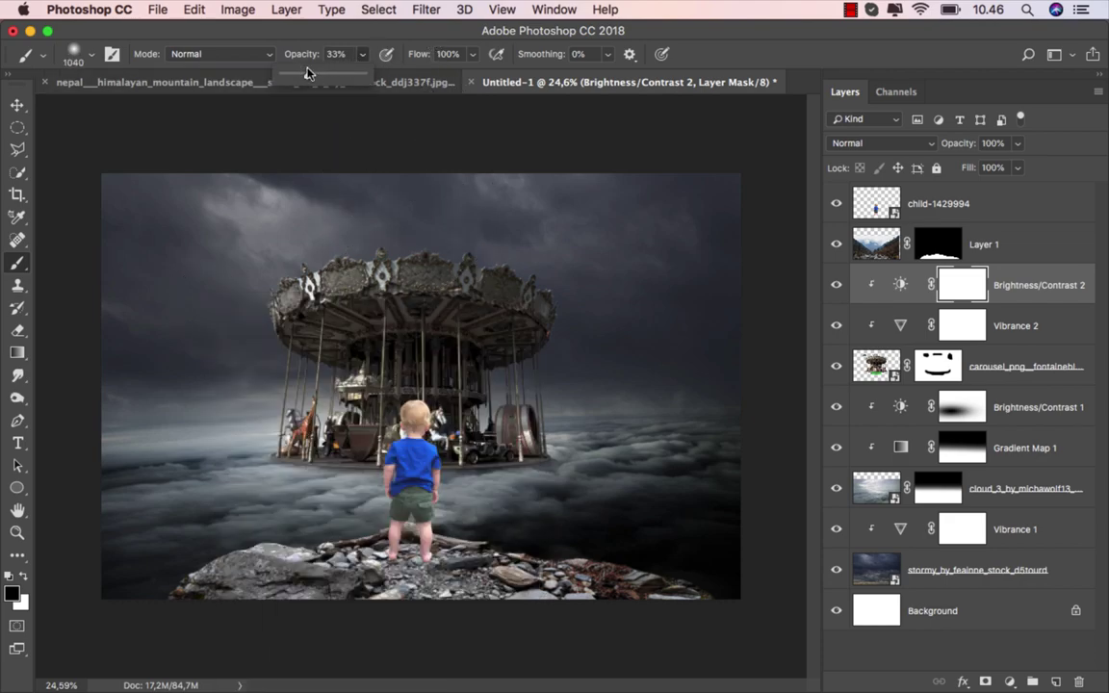
left_click_drag(317, 260, 273, 290)
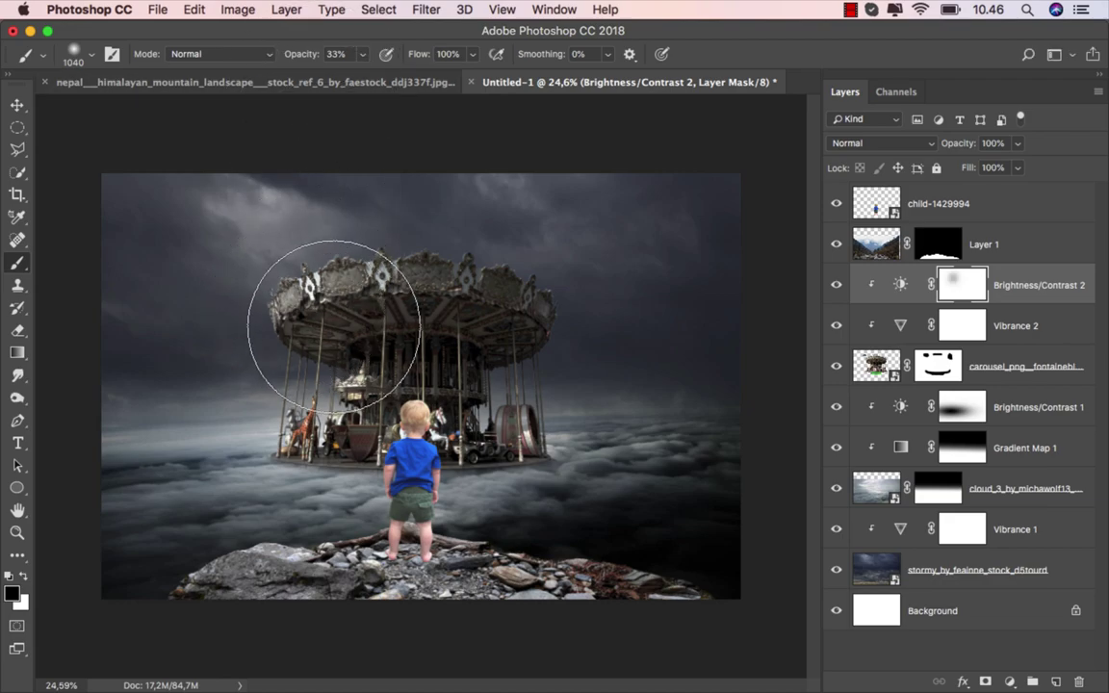
mouse_move(334, 326)
left_mouse_down()
mouse_move(297, 285)
mouse_move(383, 278)
mouse_move(366, 347)
mouse_move(308, 332)
mouse_move(274, 342)
mouse_move(322, 337)
mouse_move(400, 376)
mouse_move(247, 273)
mouse_move(277, 248)
mouse_move(394, 320)
mouse_move(408, 186)
mouse_move(320, 271)
mouse_move(303, 353)
mouse_move(354, 438)
mouse_move(282, 413)
mouse_move(300, 399)
left_mouse_up()
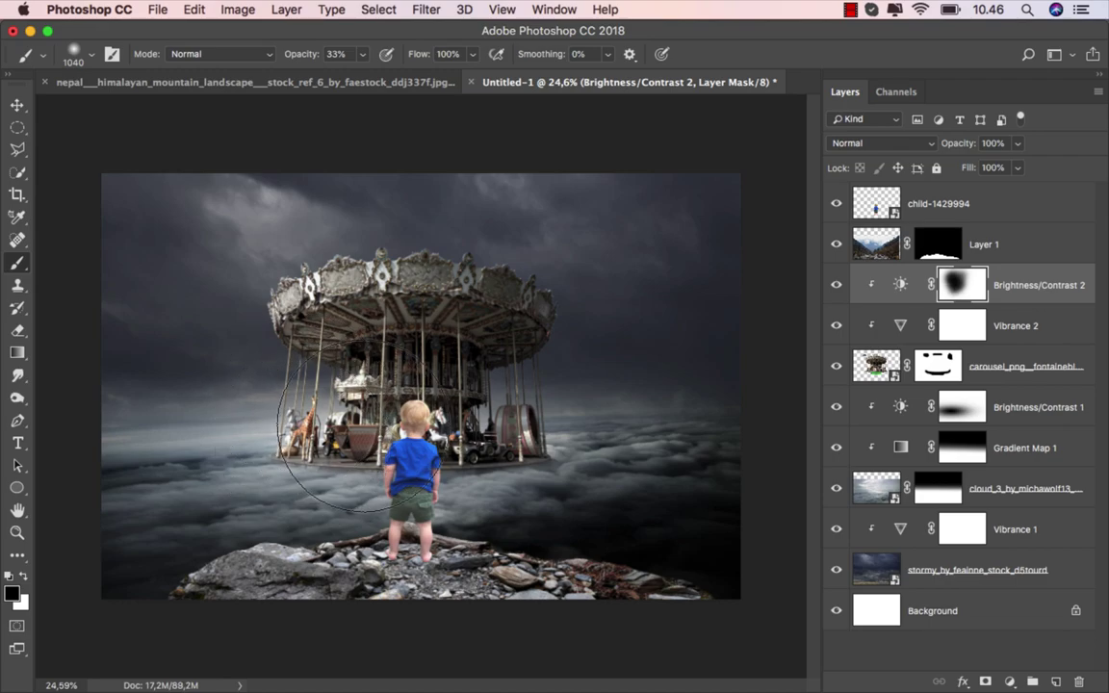
Paint white at 100% opacity to restore the adjustment over the carousel's centre.
key("x")
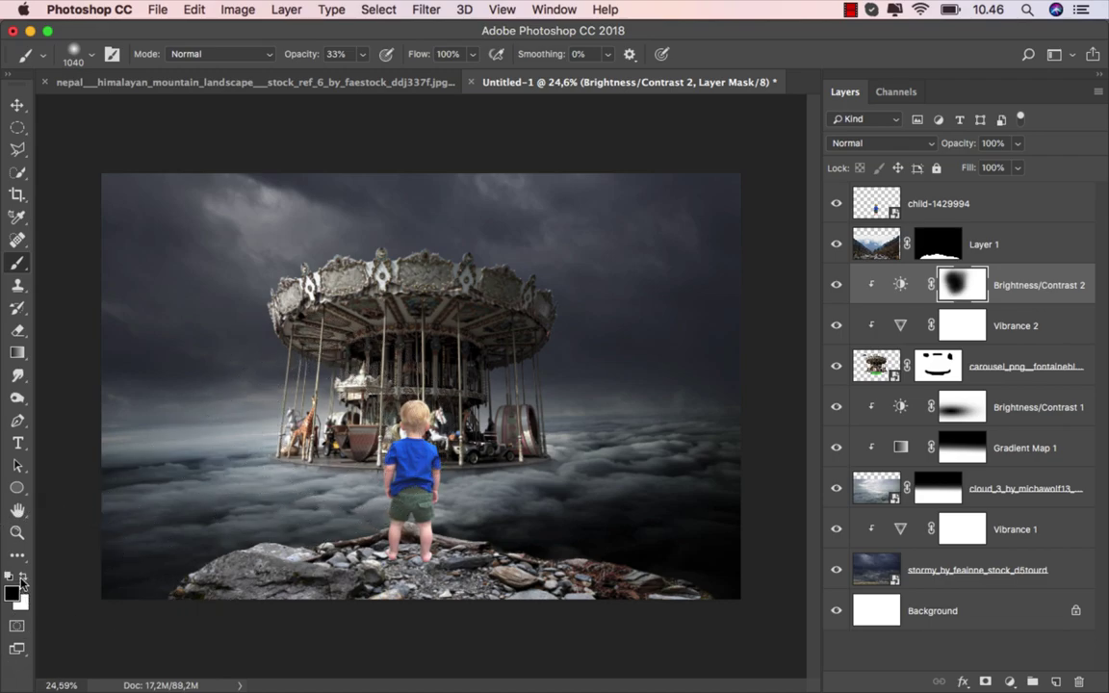
left_click(362, 53)
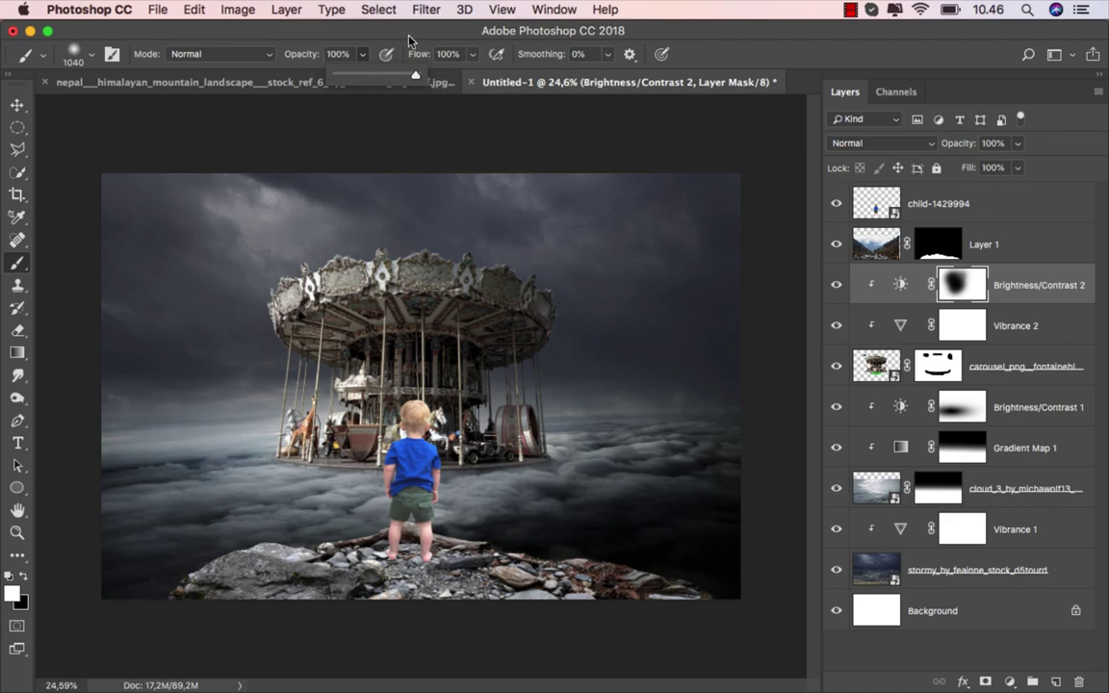
left_click_drag(435, 289, 394, 288)
scroll(395, 305, "up", 2)
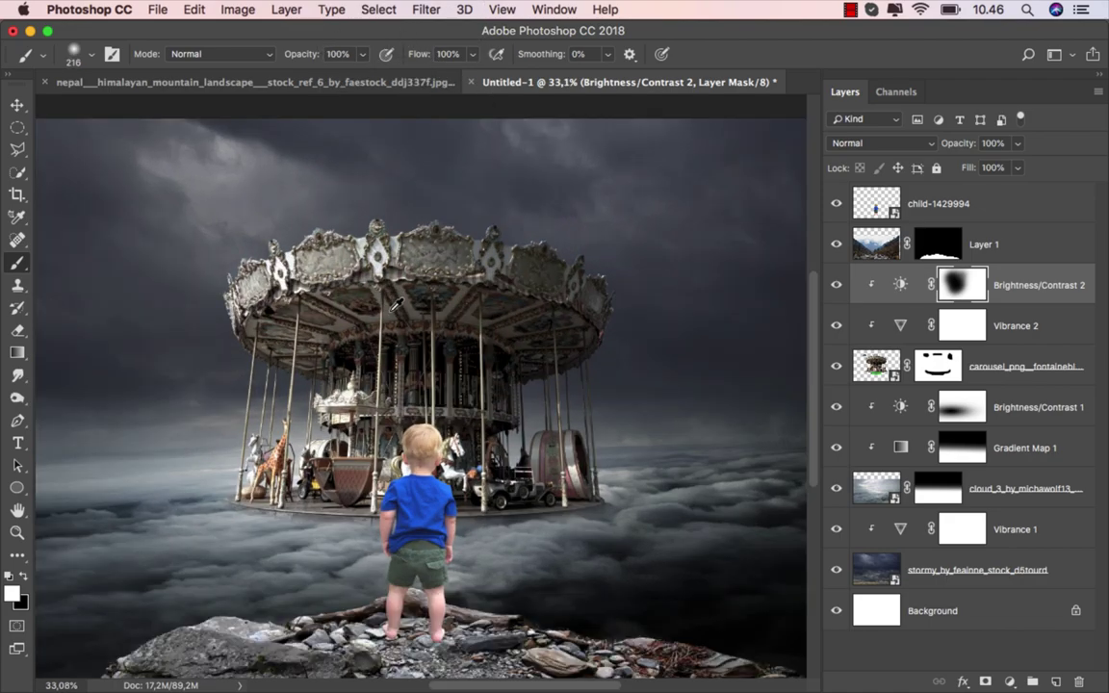
scroll(395, 305, "up", 1)
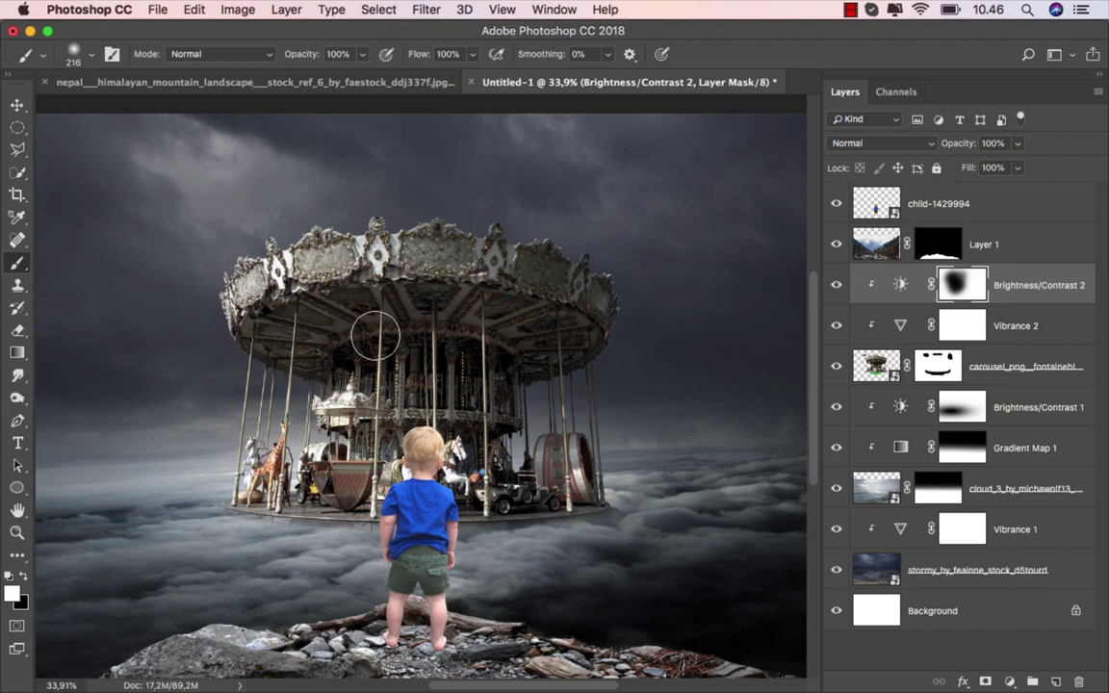
left_click_drag(390, 396, 569, 487)
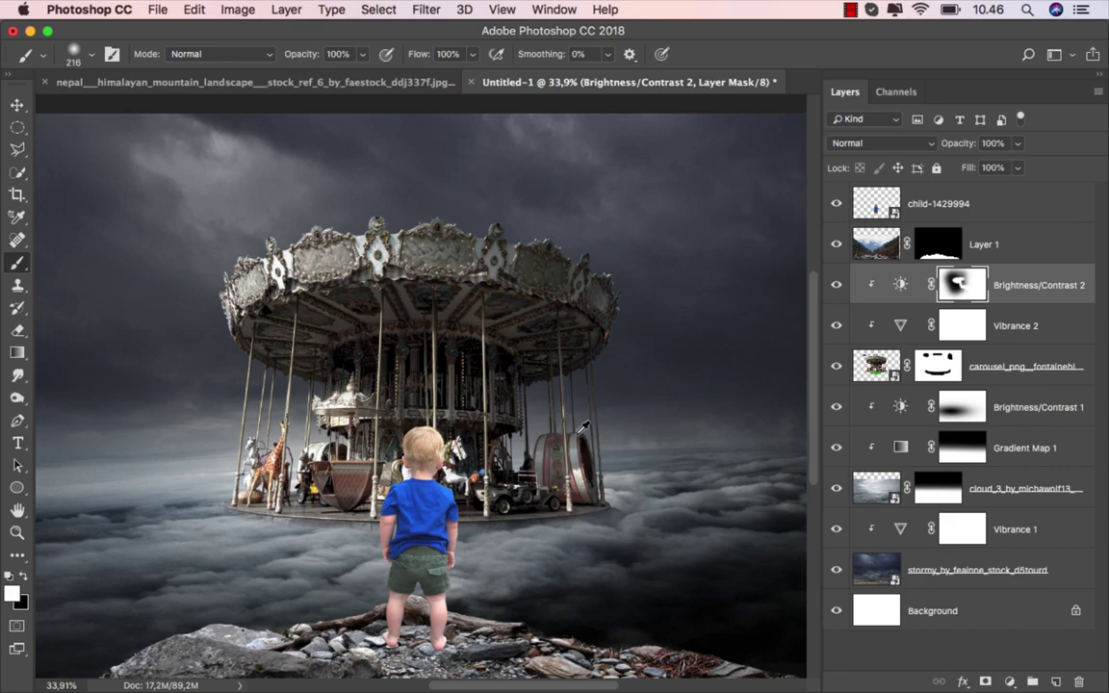
scroll(539, 424, "down", 2)
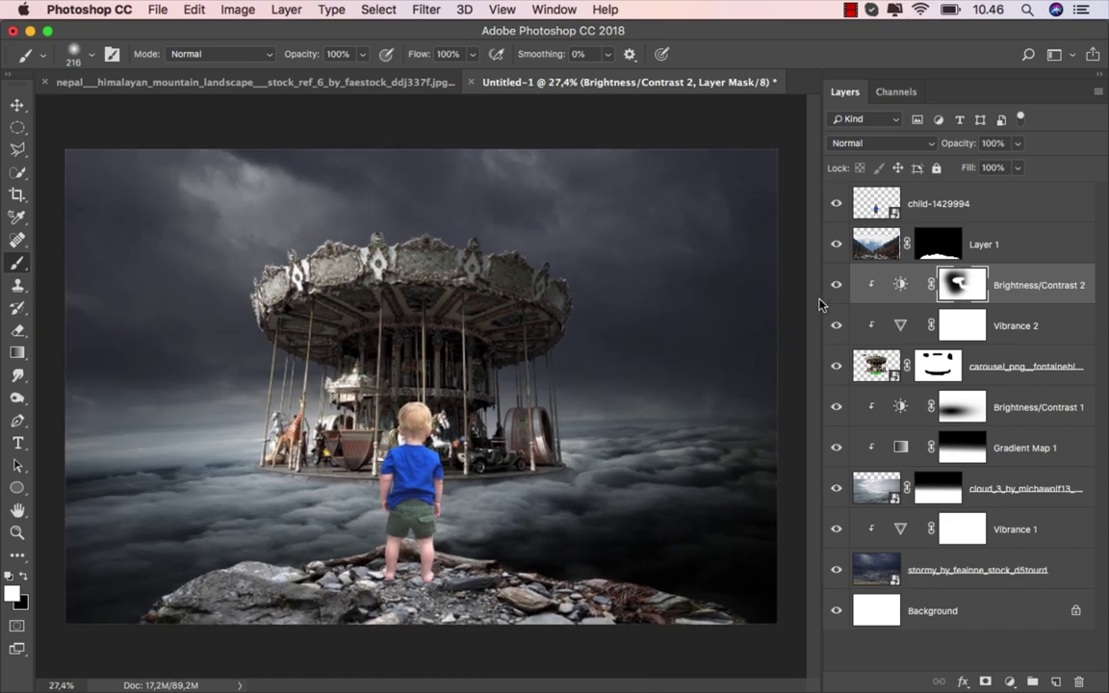
left_click(837, 285)
left_click(837, 285)
left_click(900, 285)
Clip a Vibrance -33 adjustment to Layer 1 and add a new empty layer above it.
key("v")
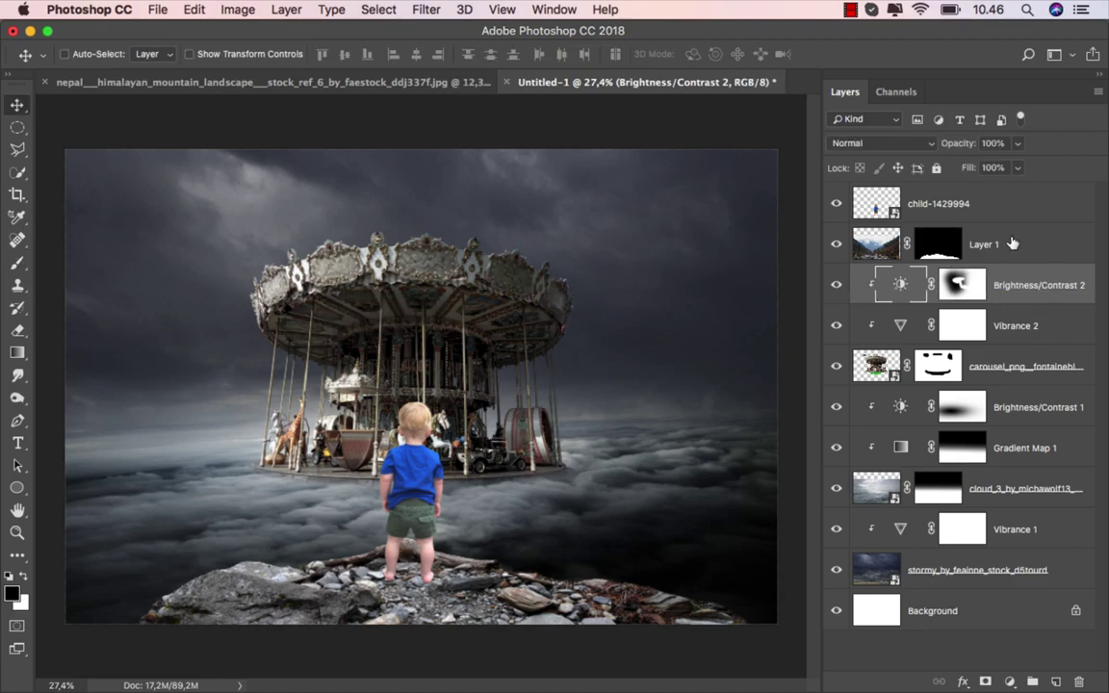
left_click(1013, 244)
left_click(1009, 681)
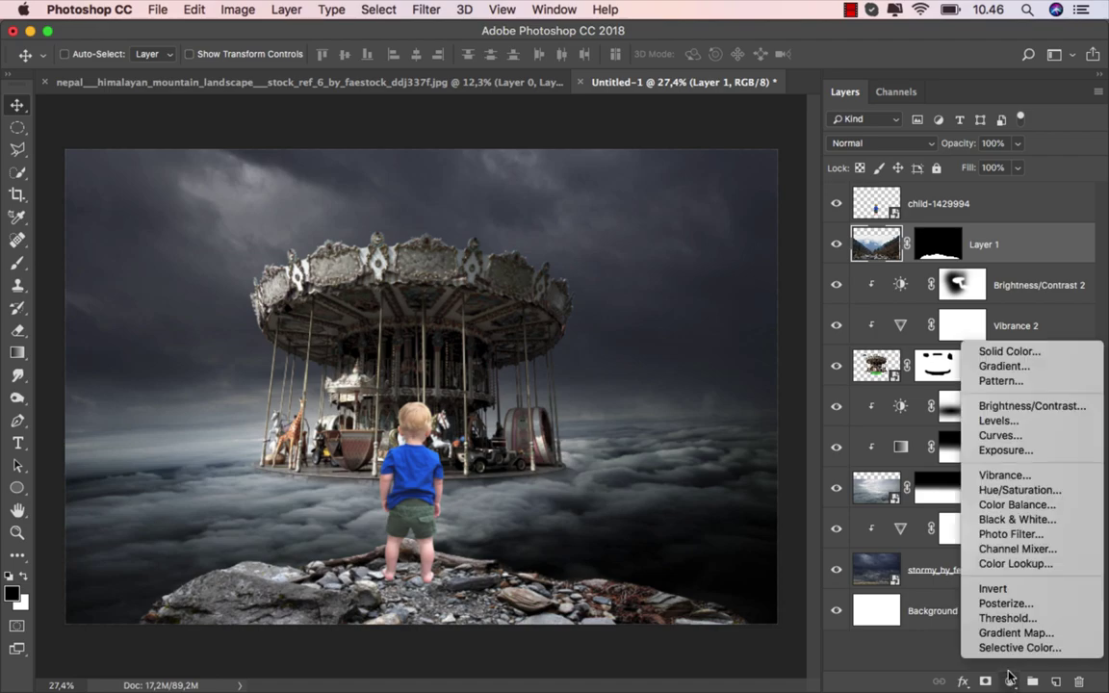
left_click(1006, 474)
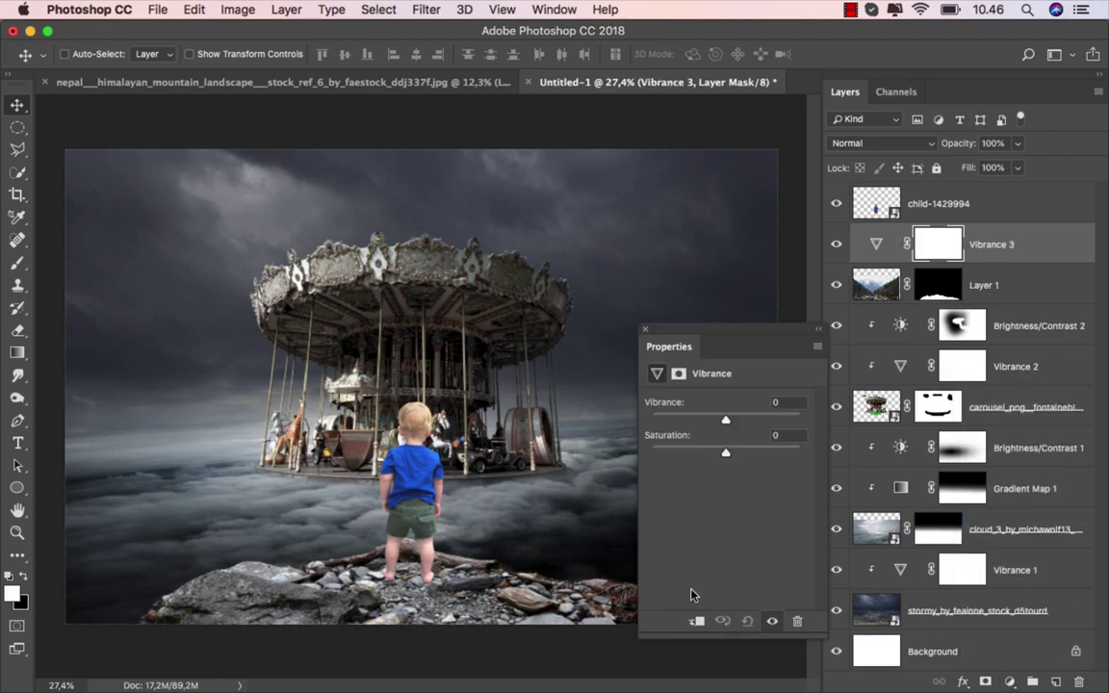
left_click(696, 619)
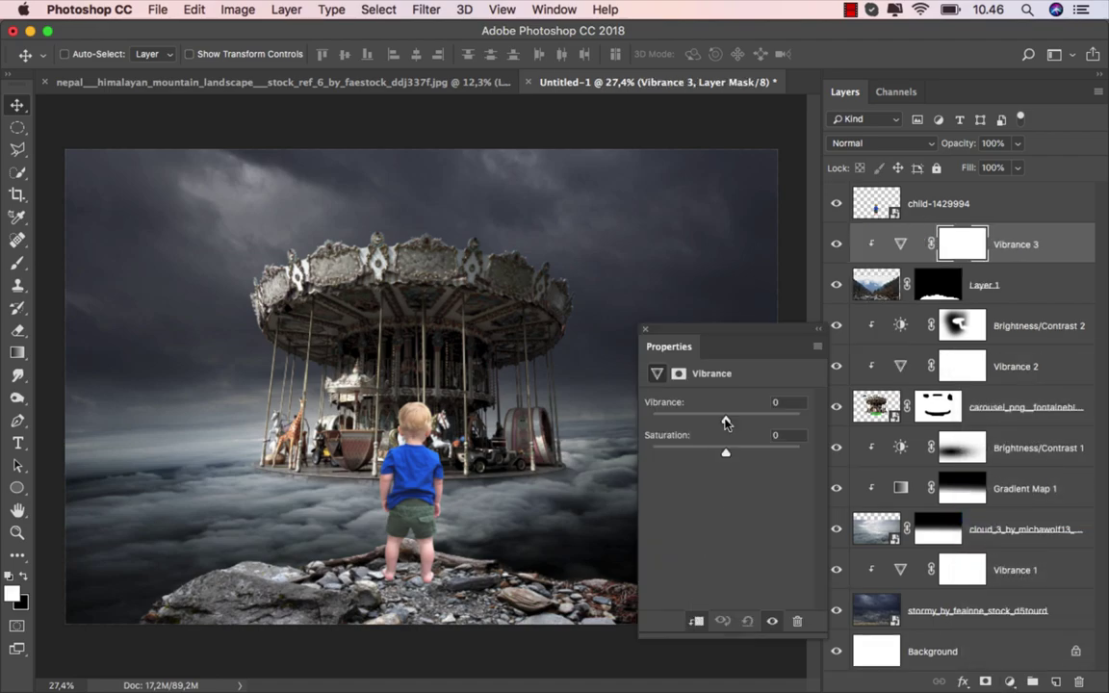
left_click_drag(724, 419, 699, 419)
left_click(645, 330)
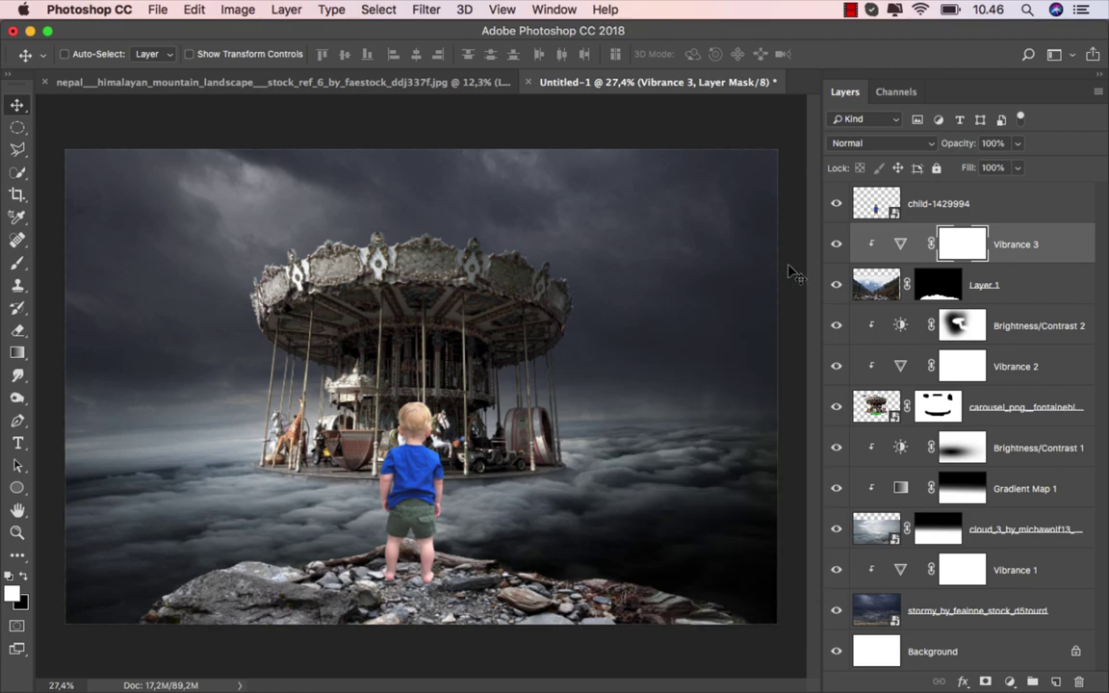
left_click(1018, 245)
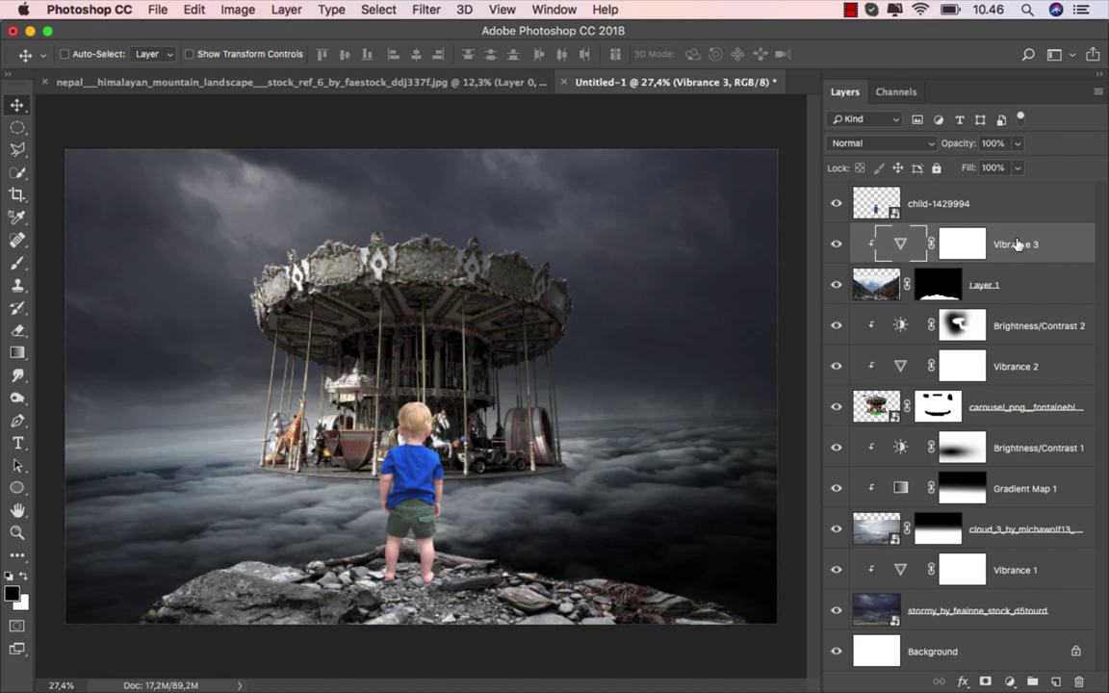
key("super+shift+alt+n")
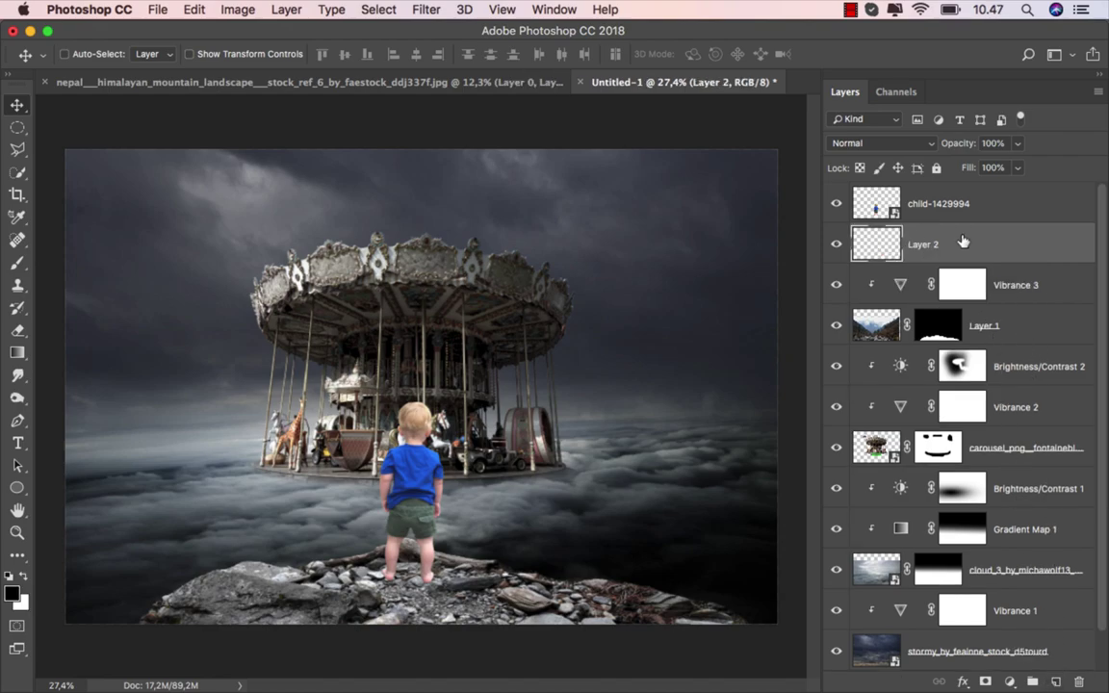
Clip Layer 2 to the rocks, rename it 'black' and set it to Soft Light.
right_click(963, 242)
left_click(836, 522)
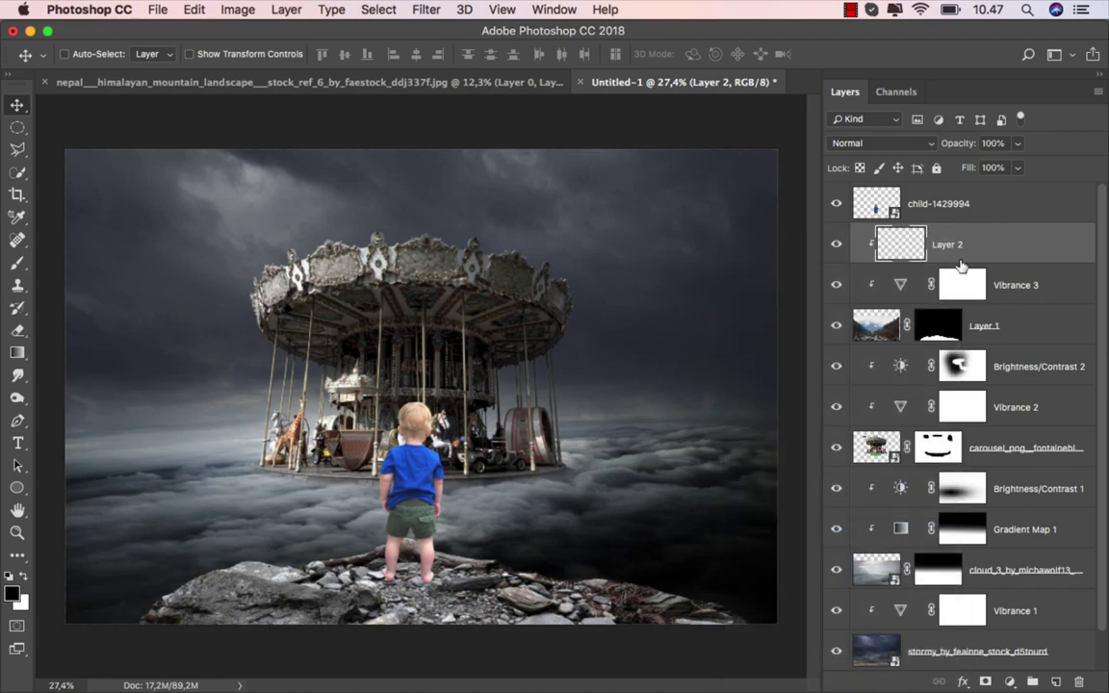
double_click(947, 245)
type("black")
key("Return")
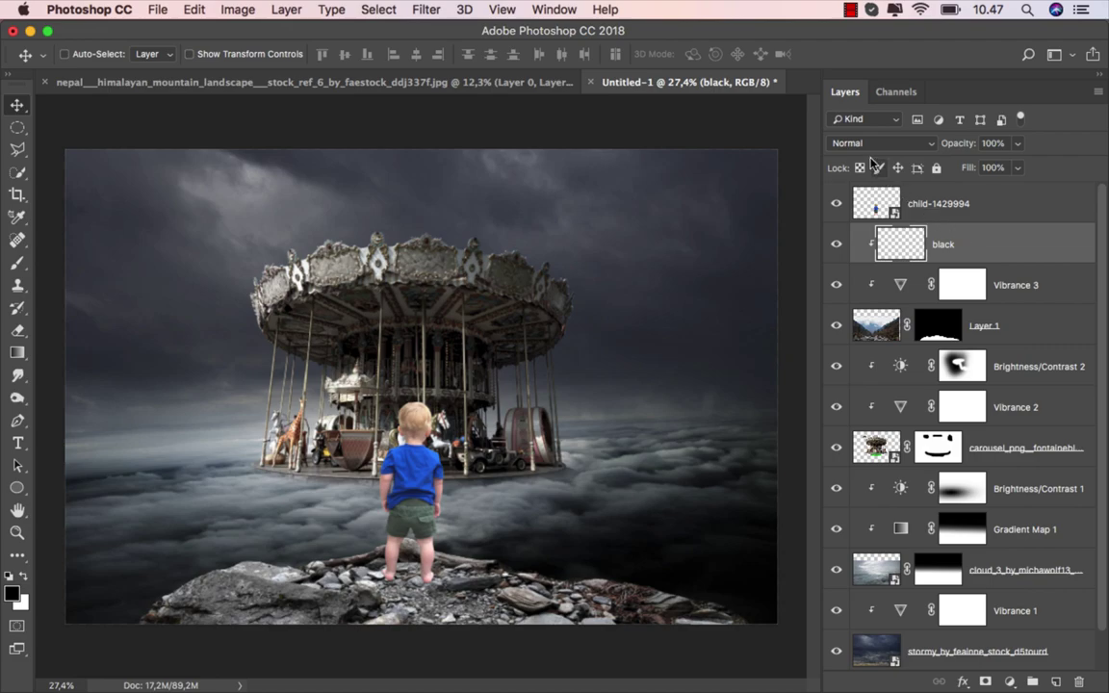
left_click(871, 143)
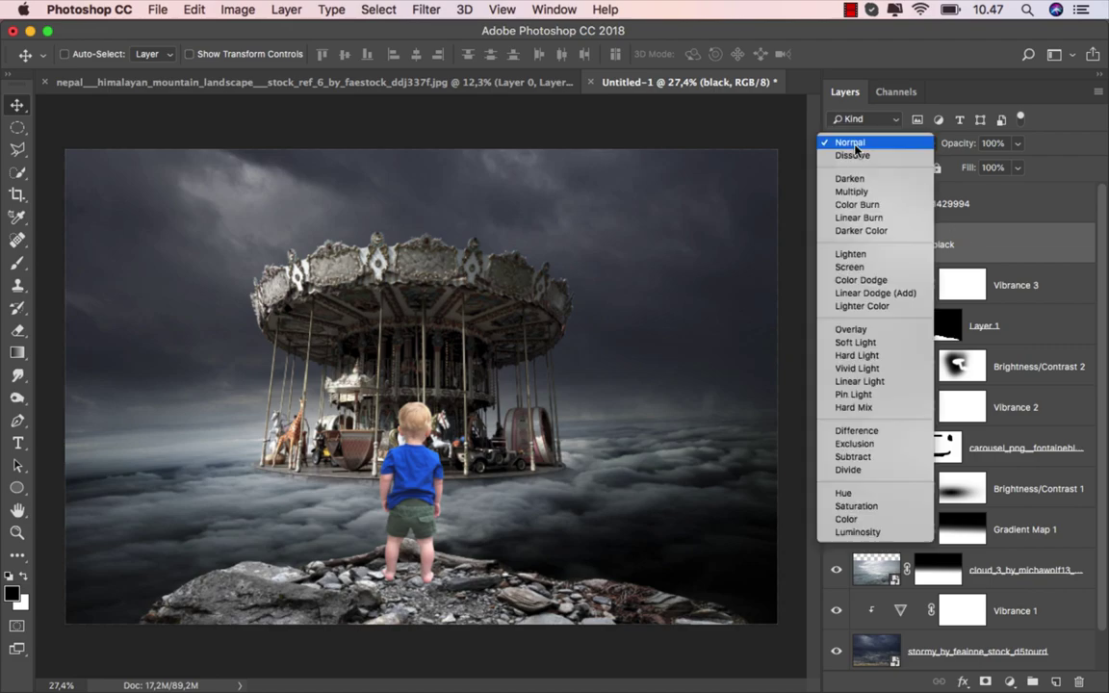
left_click(857, 342)
Darken the rocky foreground with a black gradient drawn up from the bottom on the black layer.
left_click(23, 357)
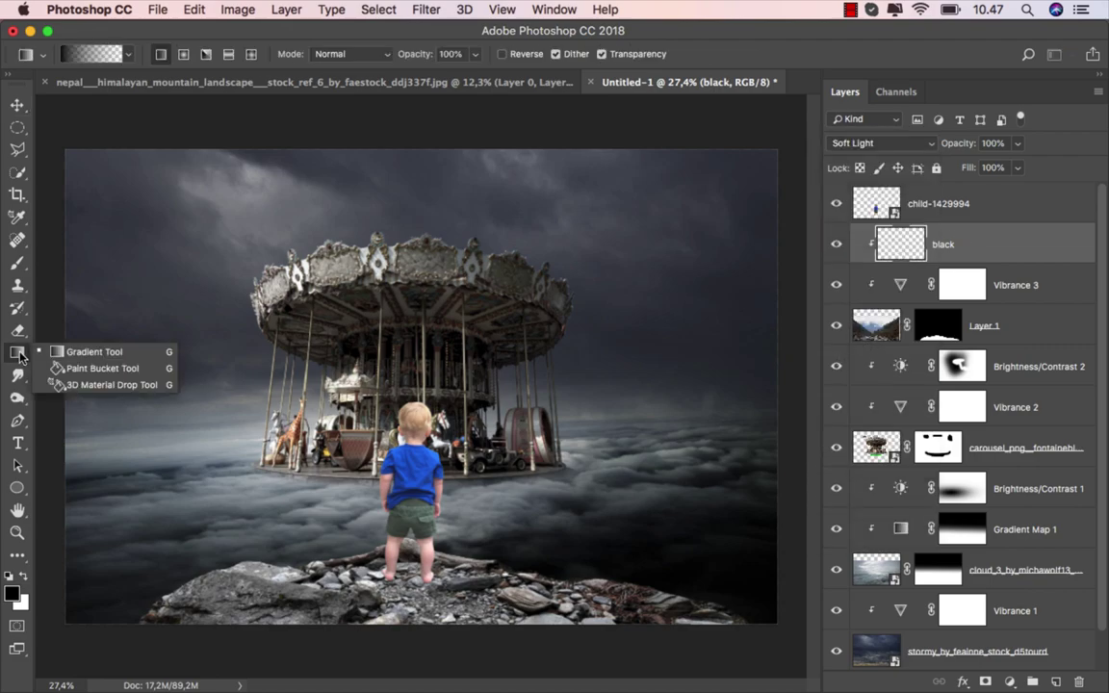
left_click(77, 352)
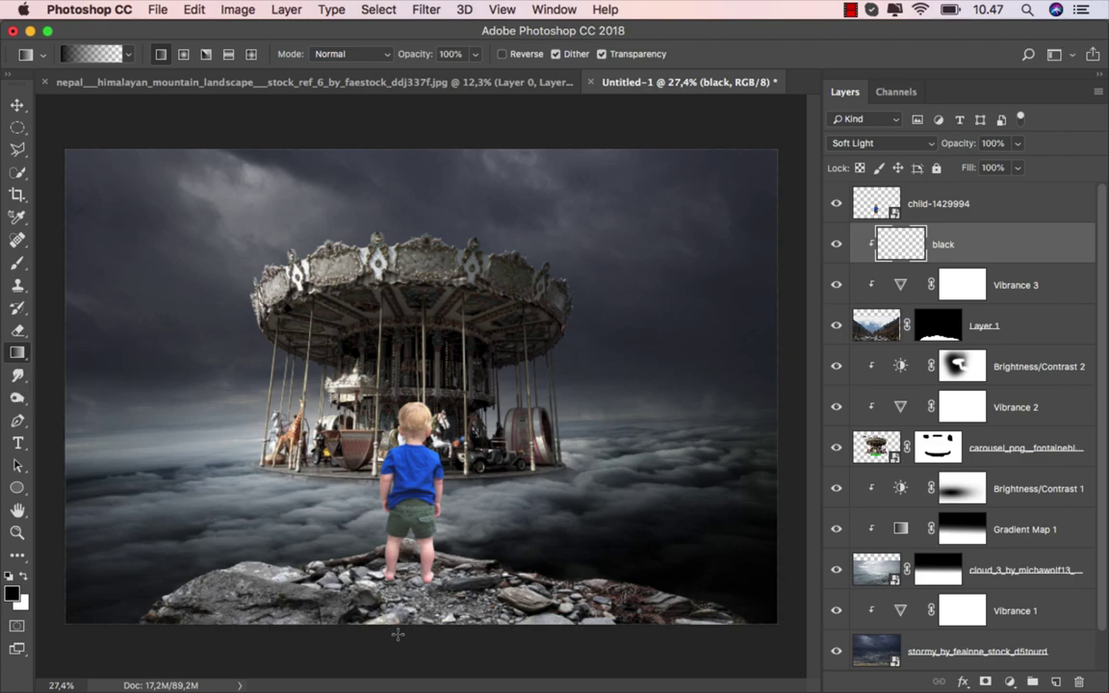
left_click_drag(396, 638, 397, 638)
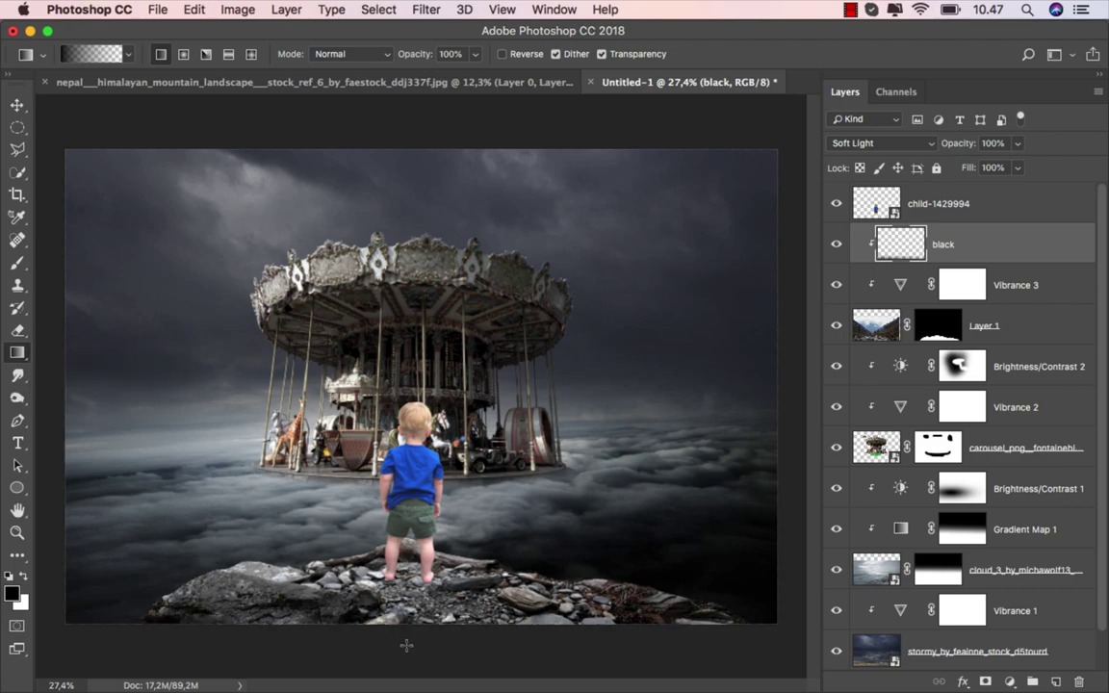
left_click(17, 104)
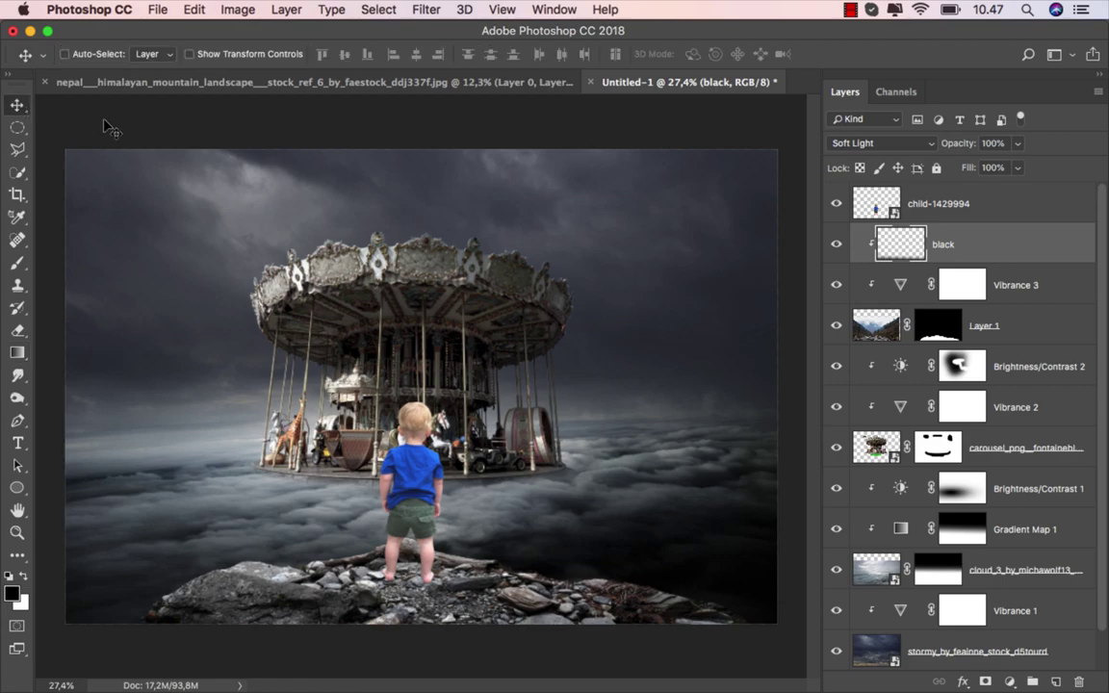
left_click(836, 246)
left_click(836, 246)
Add a Levels adjustment clipped to the child, with black input 23 and output white 142.
left_click(972, 205)
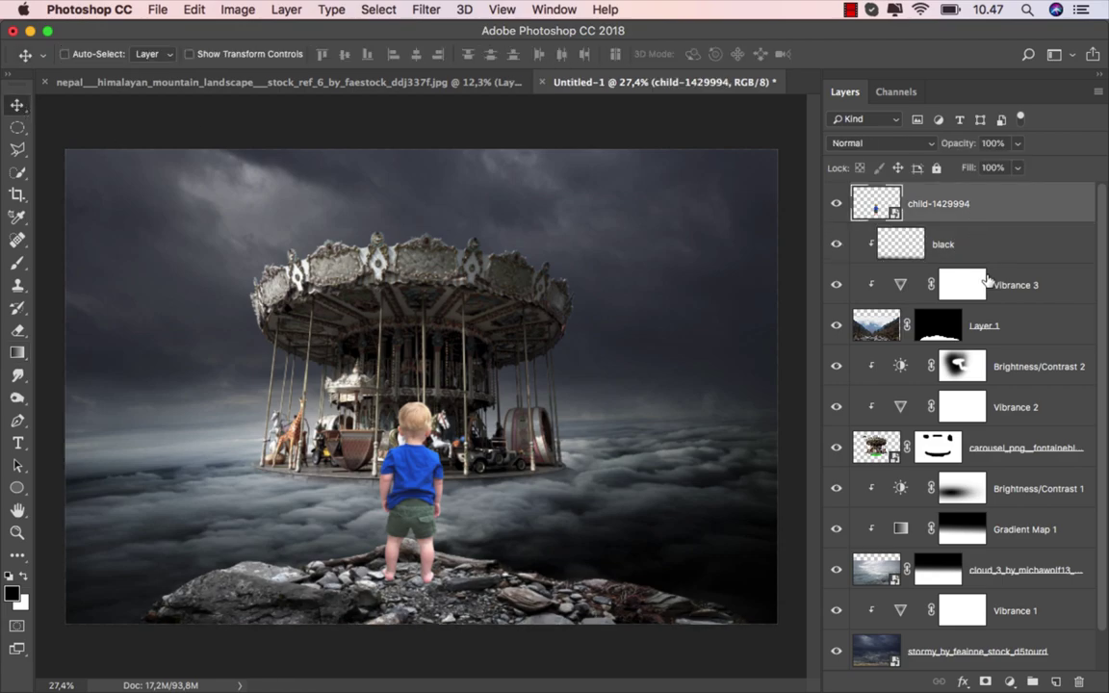
left_click(1008, 681)
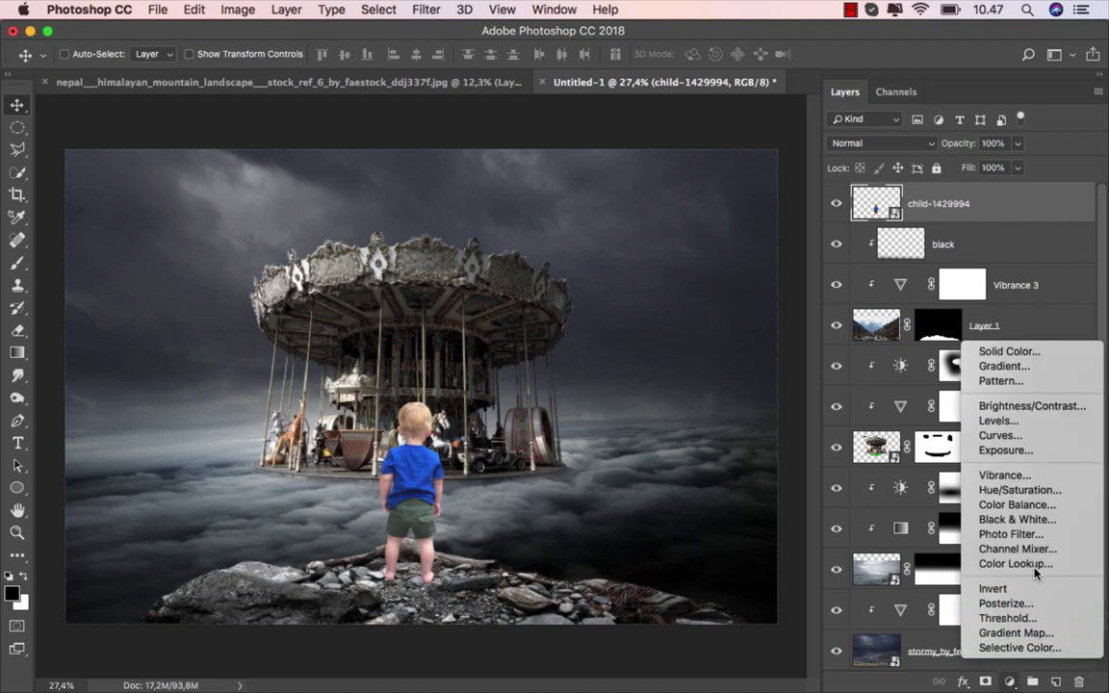
left_click(1044, 422)
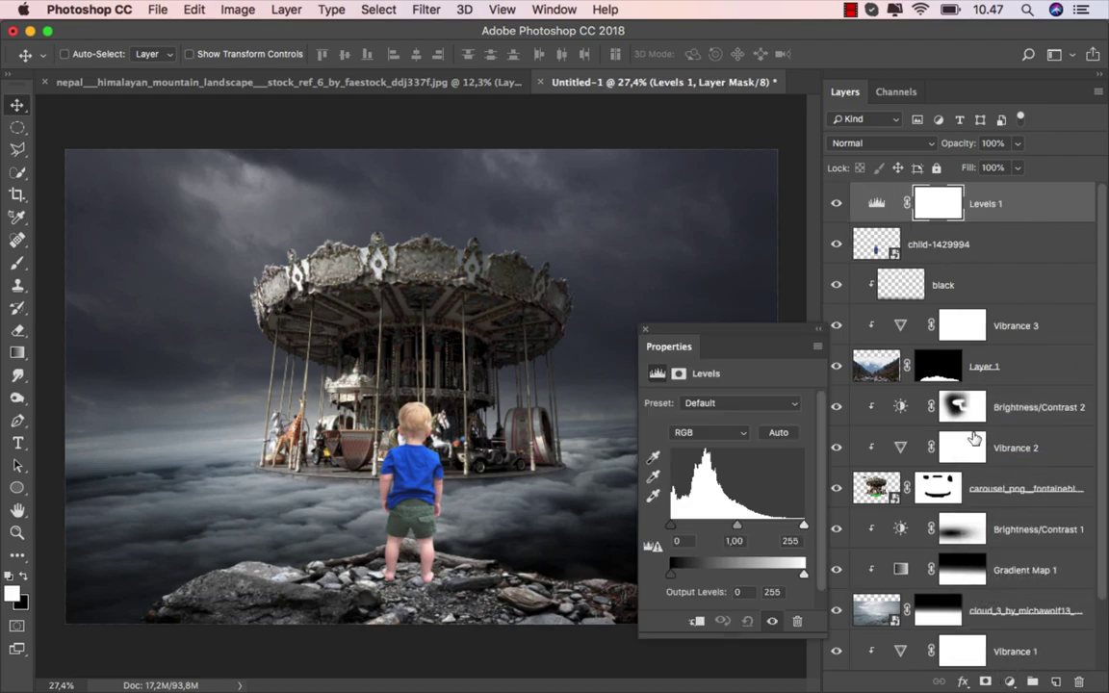
left_click(702, 622)
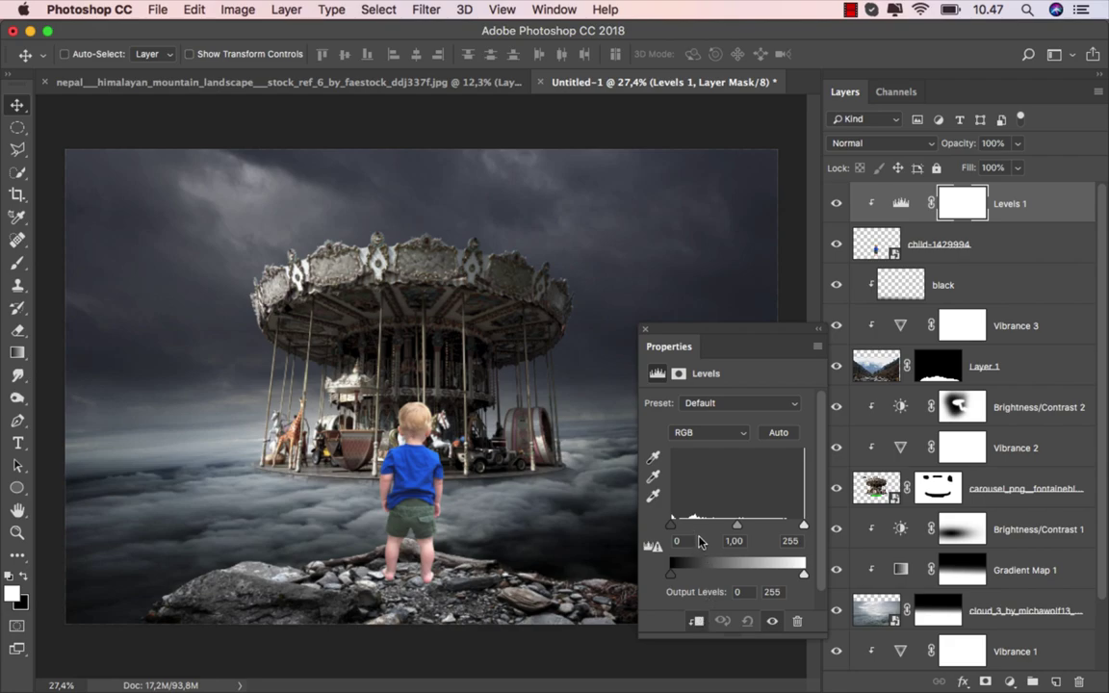
left_click_drag(675, 526, 692, 528)
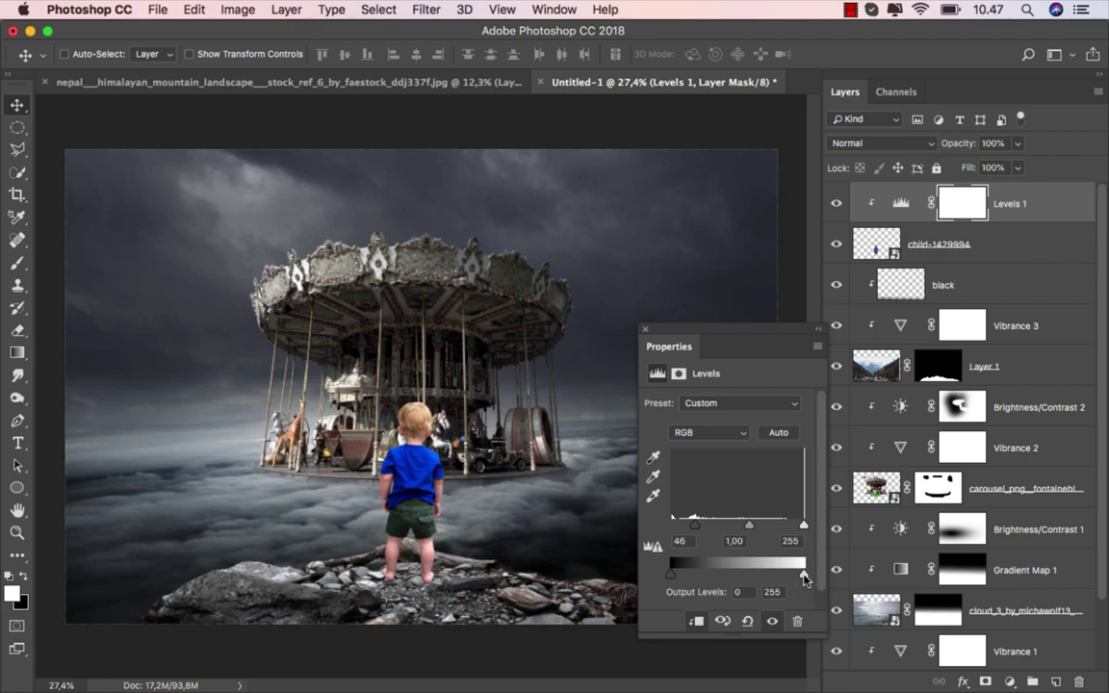
left_click_drag(804, 577, 754, 575)
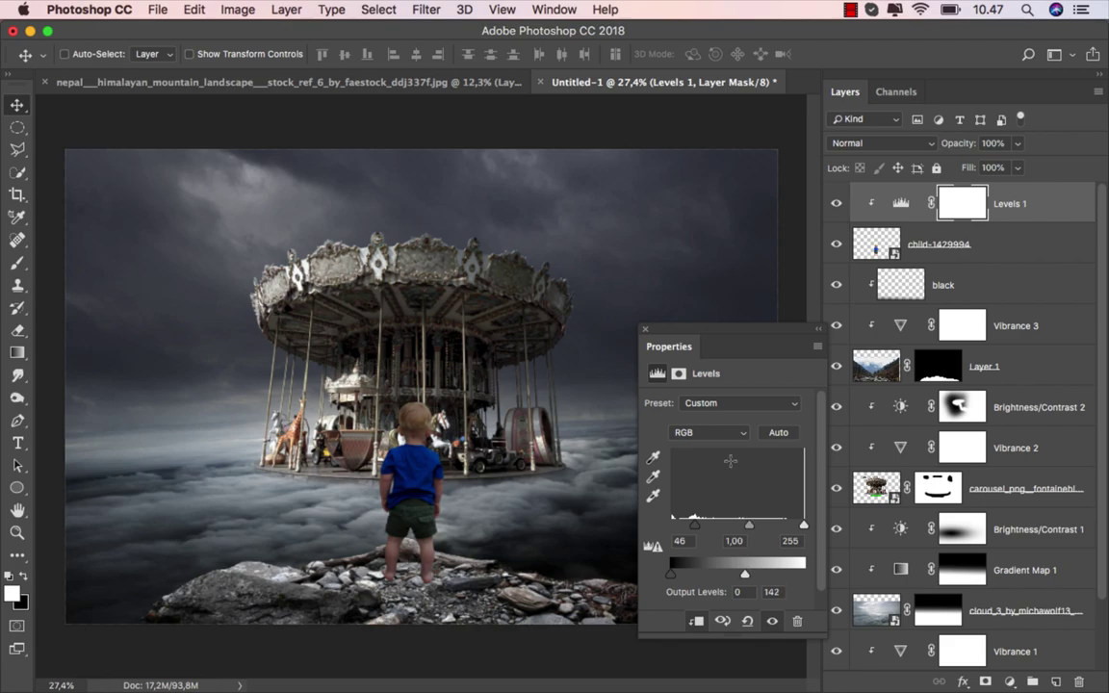
left_click(646, 331)
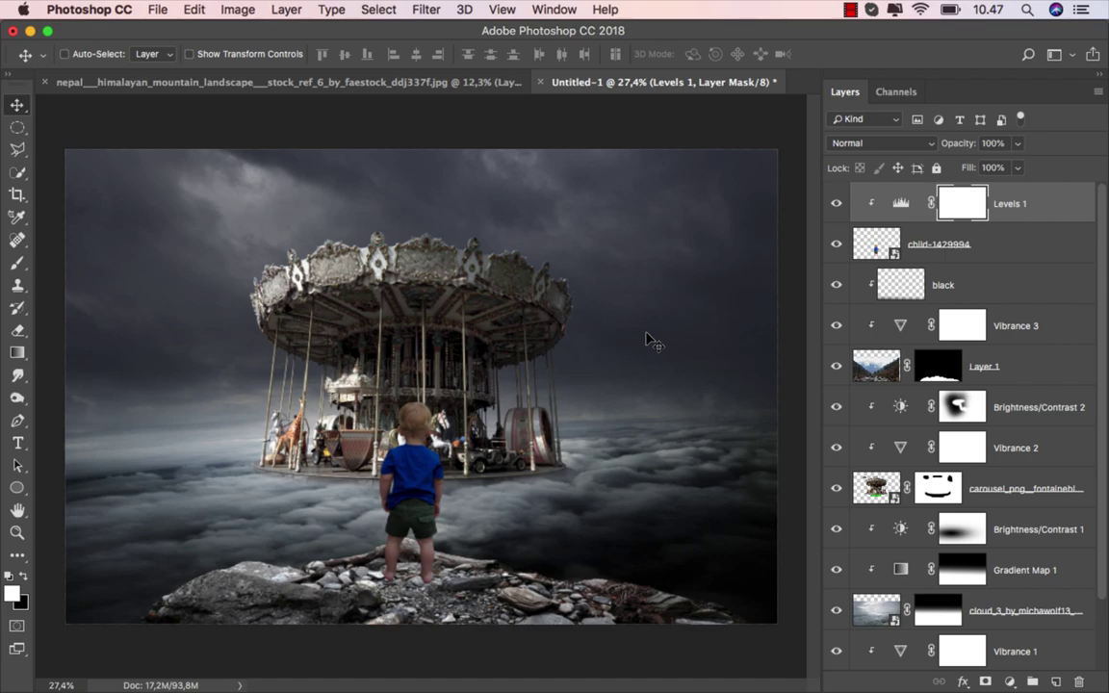
left_click(835, 203)
left_click(835, 203)
key("super+2")
Add a Vibrance adjustment clipped to the boy and set Vibrance to -36.
left_click(1009, 682)
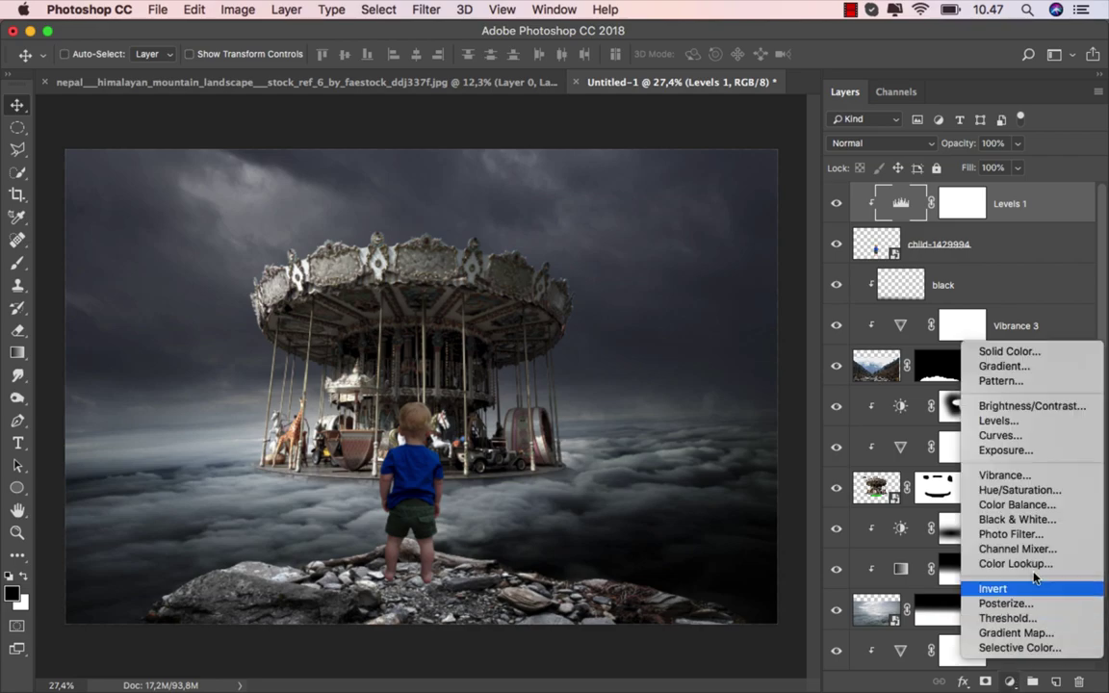
left_click(1045, 479)
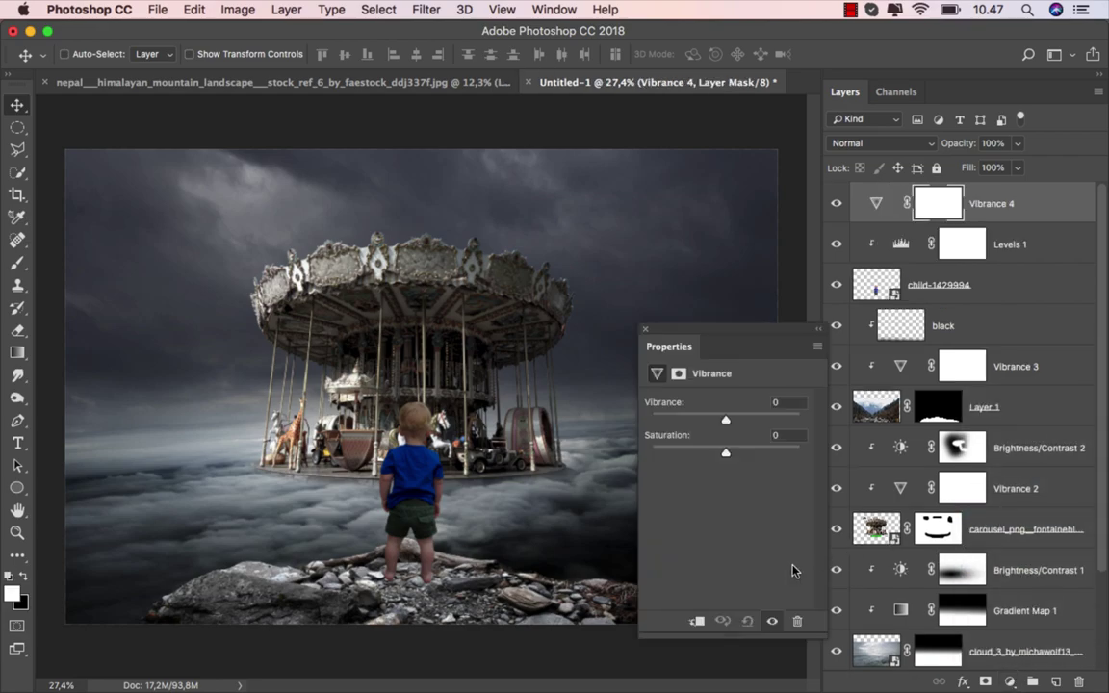
left_click(699, 623)
left_click_drag(733, 420, 706, 422)
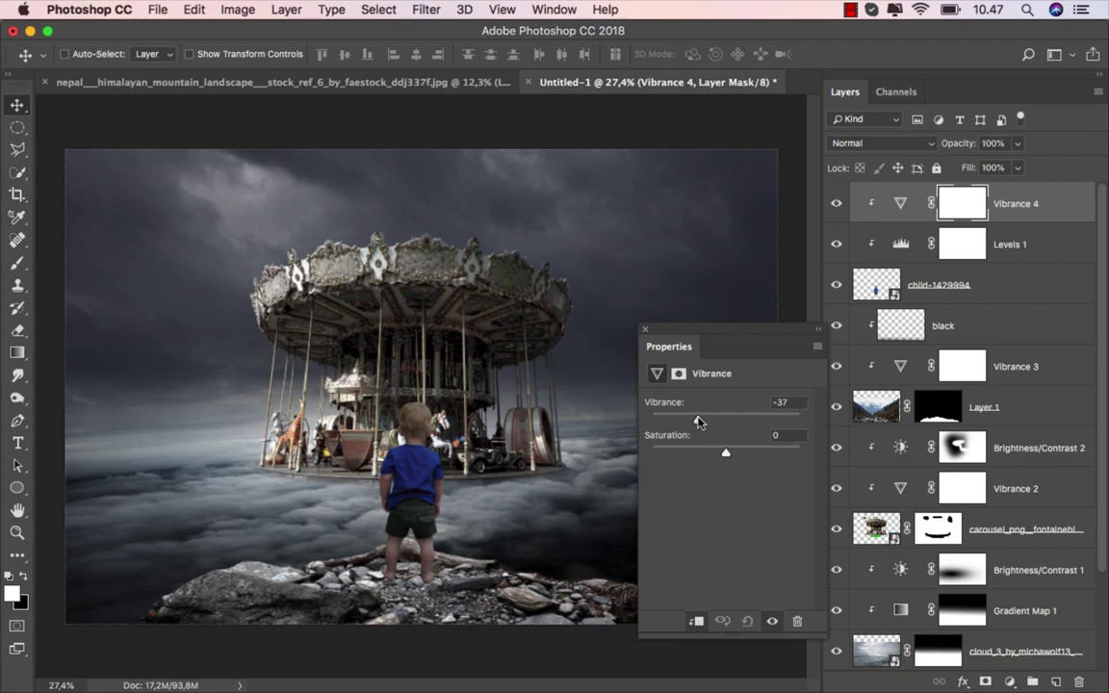
left_click(646, 330)
left_click(901, 203)
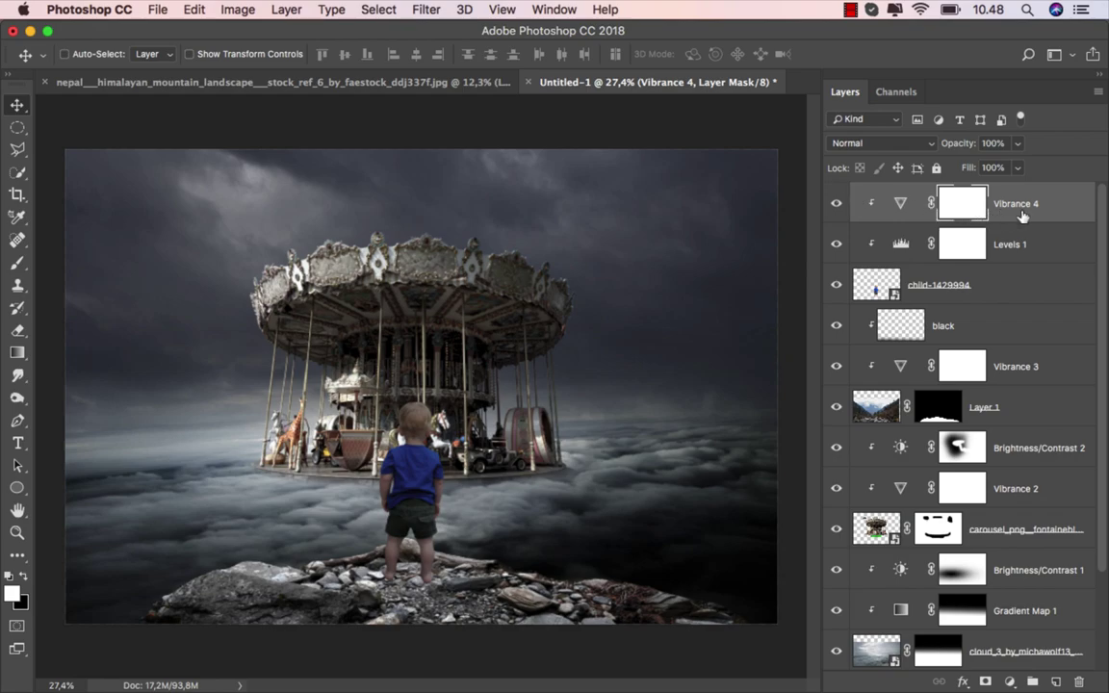
Add a clipped Selective Color layer and set Cyans to Cyan +100, Magenta -100.
left_click(1009, 681)
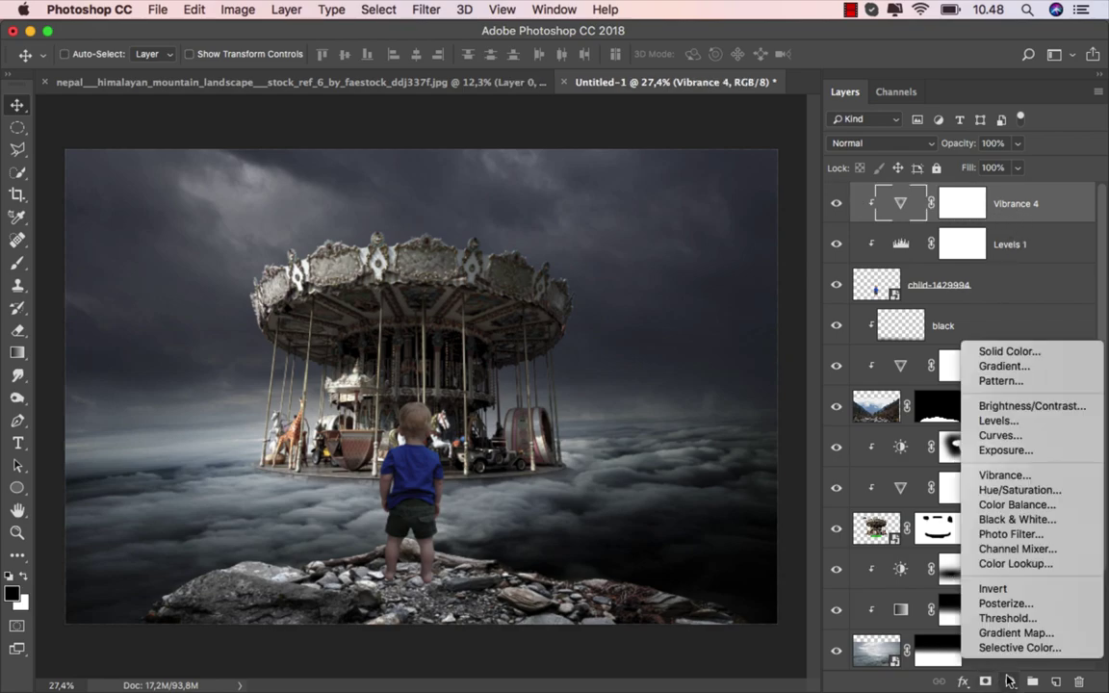
left_click(997, 649)
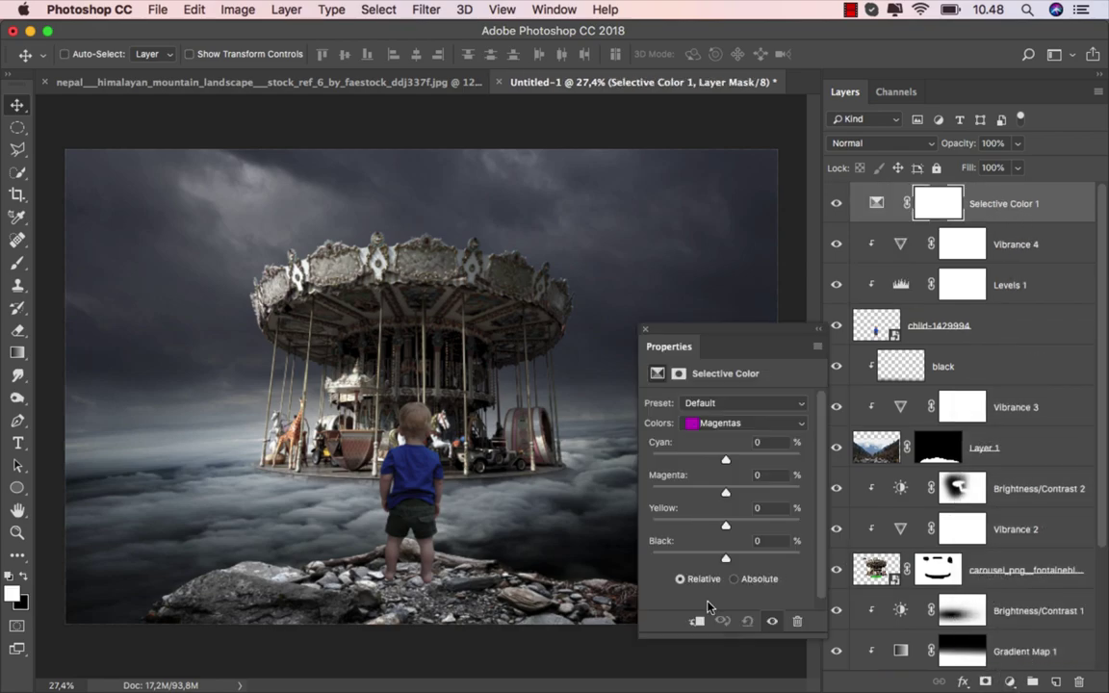
left_click(697, 621)
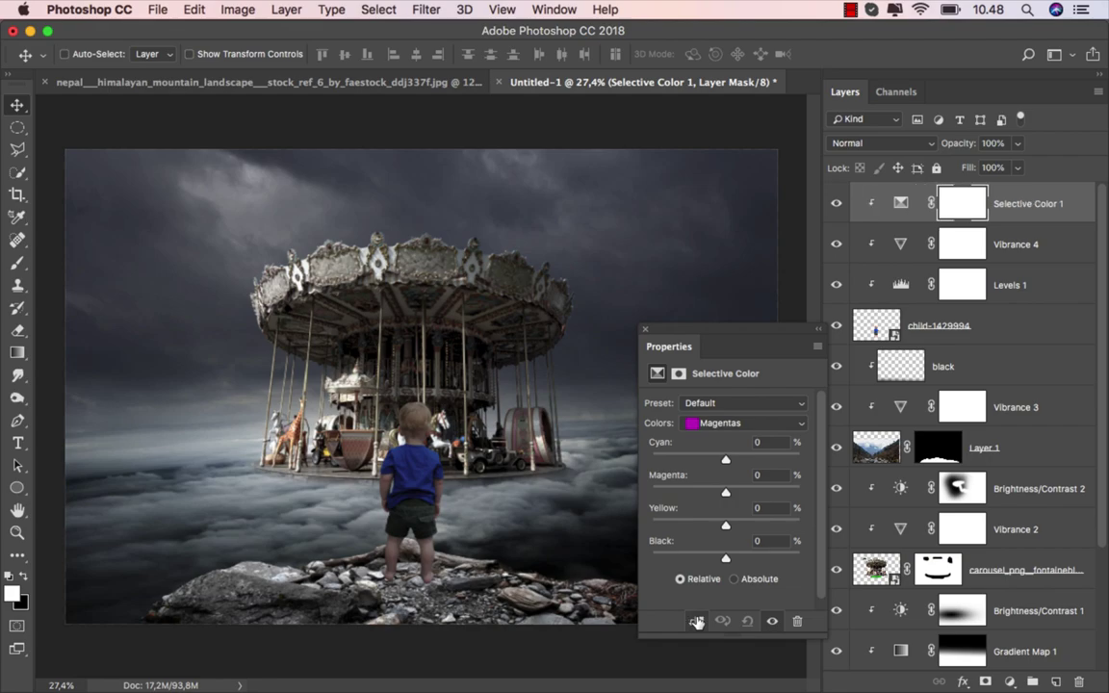
left_click(720, 424)
left_click(734, 400)
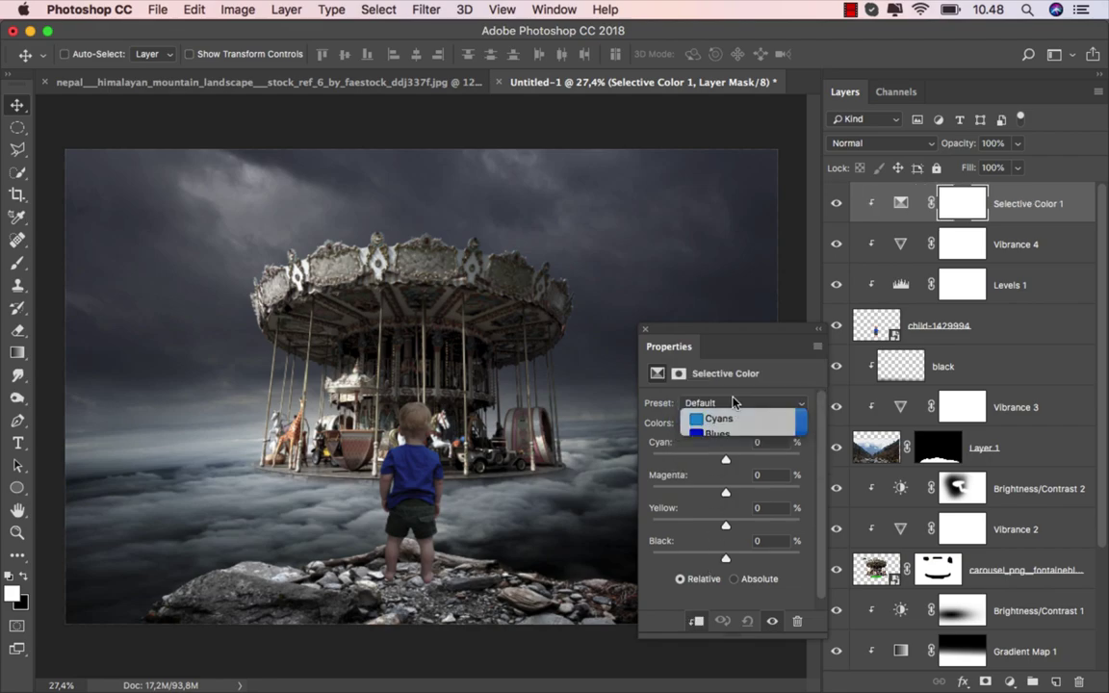
left_click_drag(725, 460, 800, 460)
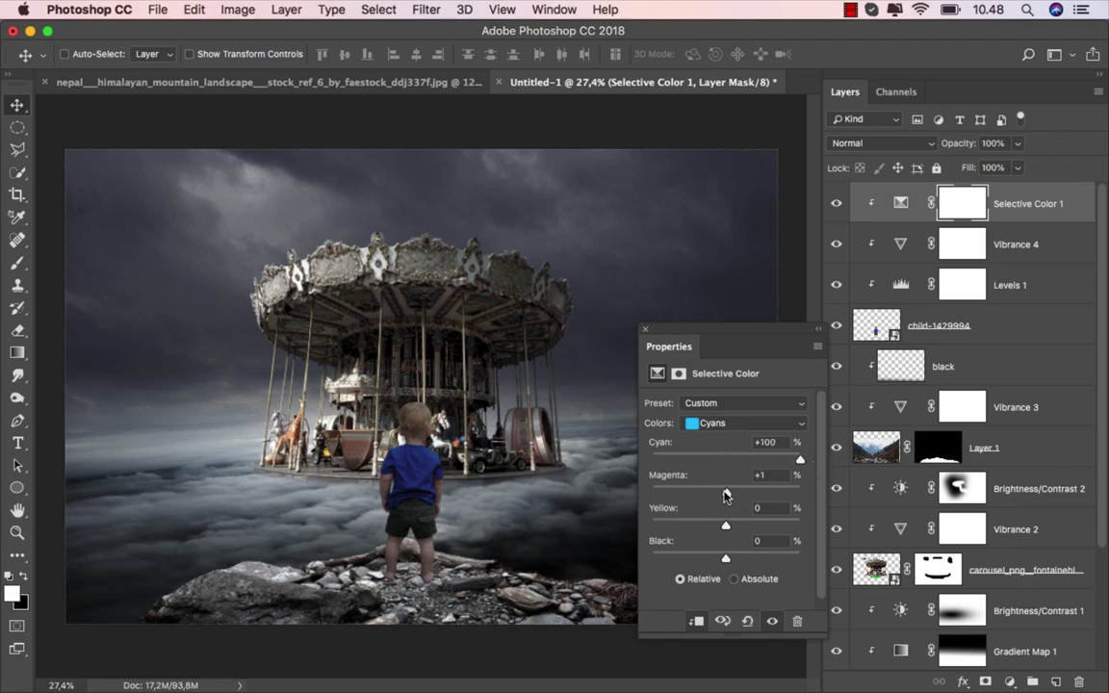
left_click_drag(727, 493, 625, 492)
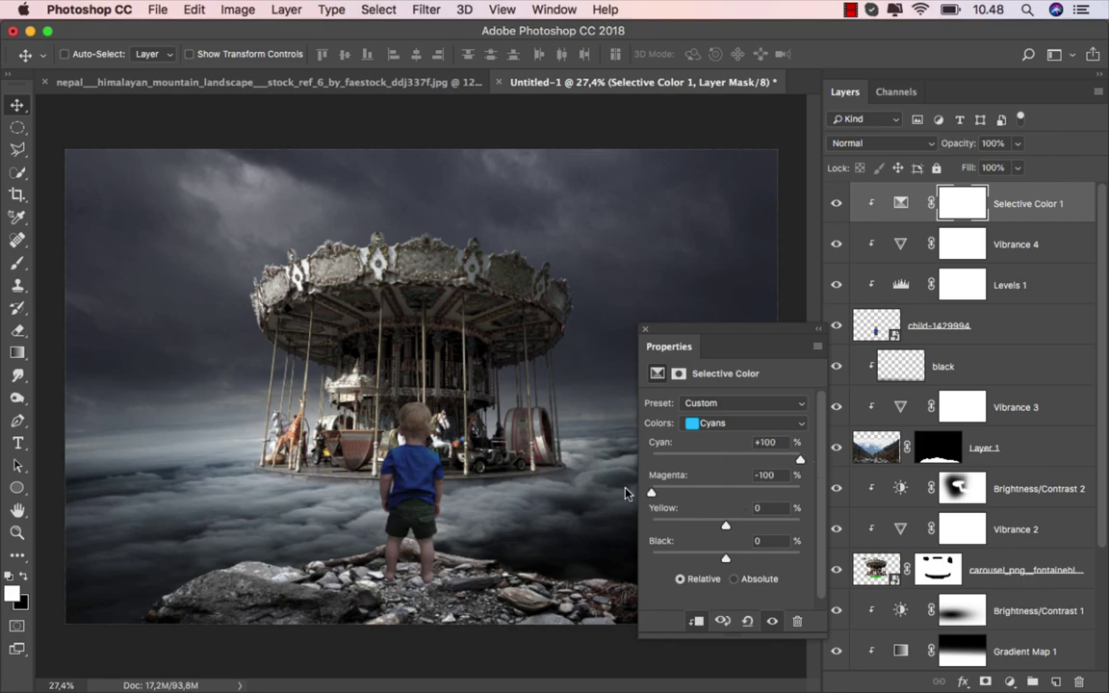
In Blues, set Cyan +100, Magenta -98, Yellow -100 and Black -10 to turn the shirt teal.
left_click(732, 430)
left_click(741, 436)
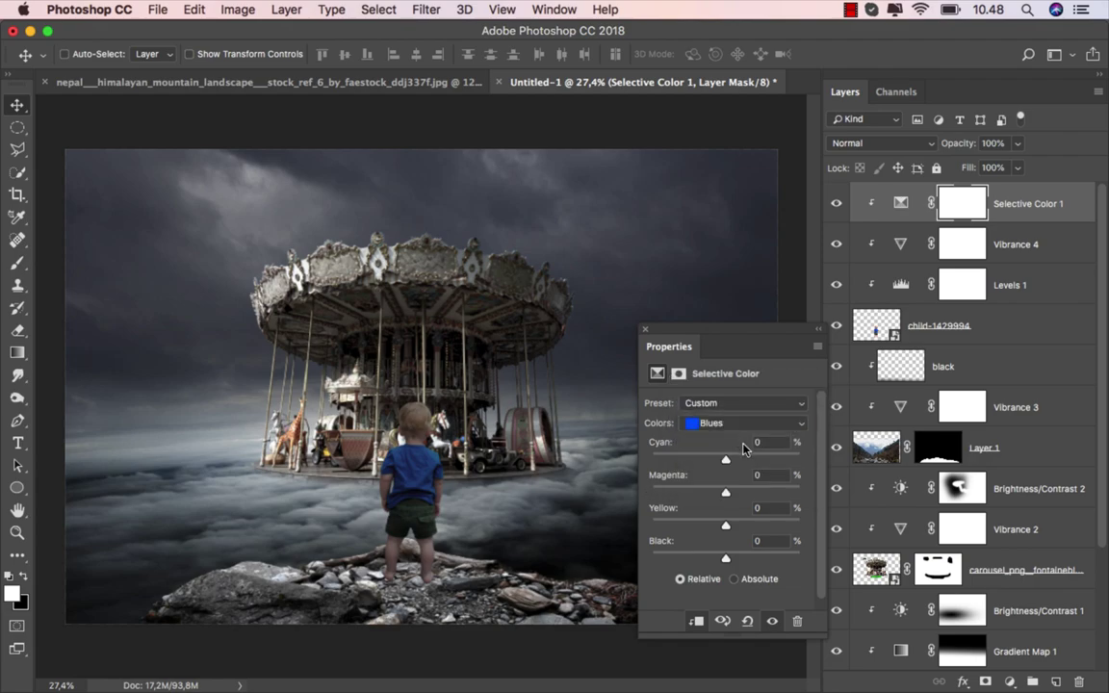
left_click_drag(726, 460, 822, 463)
left_click_drag(727, 494, 655, 493)
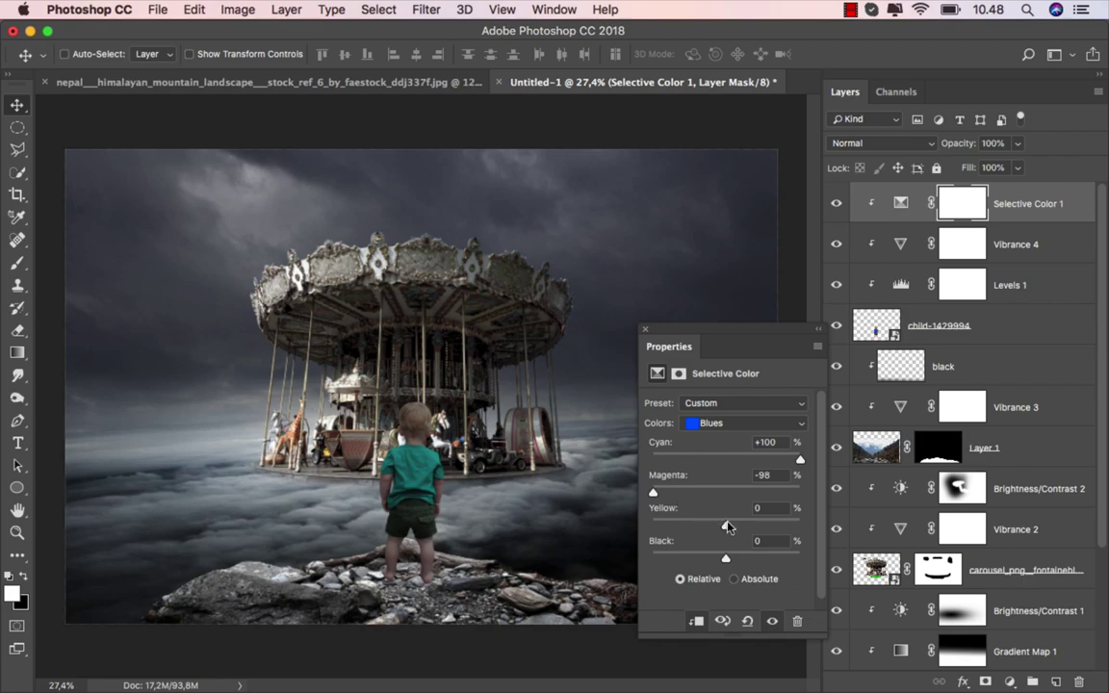
left_click_drag(725, 529, 637, 529)
left_click_drag(725, 561, 718, 561)
left_click(645, 329)
left_click(835, 204)
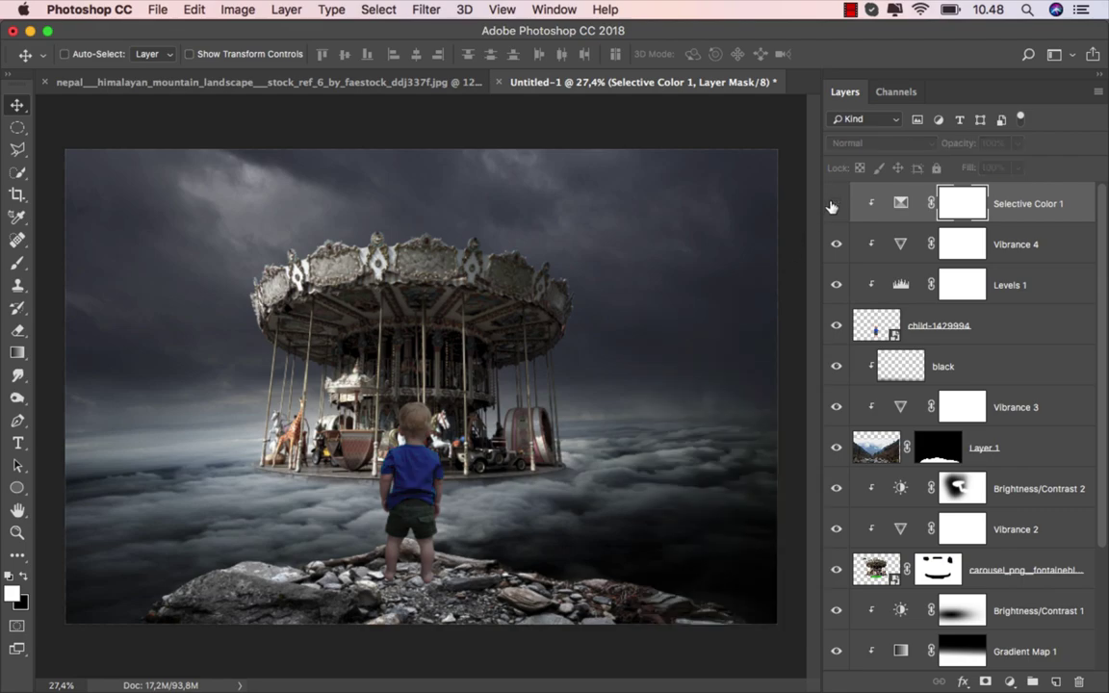
left_click(834, 204)
key("super+2")
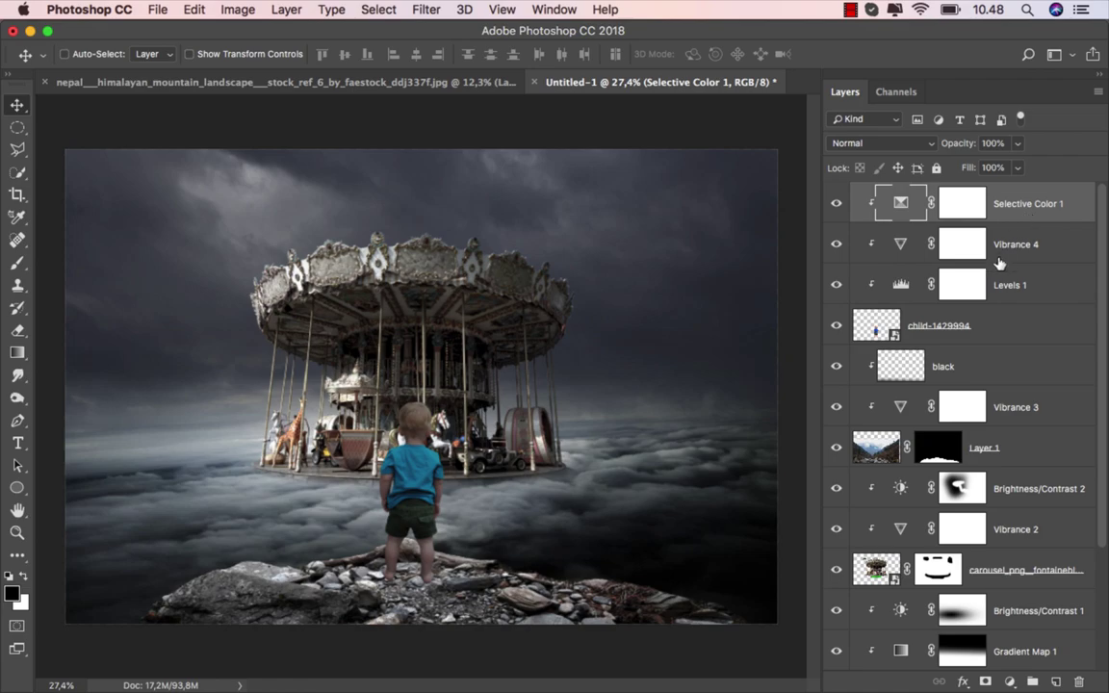
Give child-1429994 a white Inner Shadow: Normal, 100% opacity, 90°, distance 2 px, size 9 px.
left_click(967, 328)
right_click(911, 328)
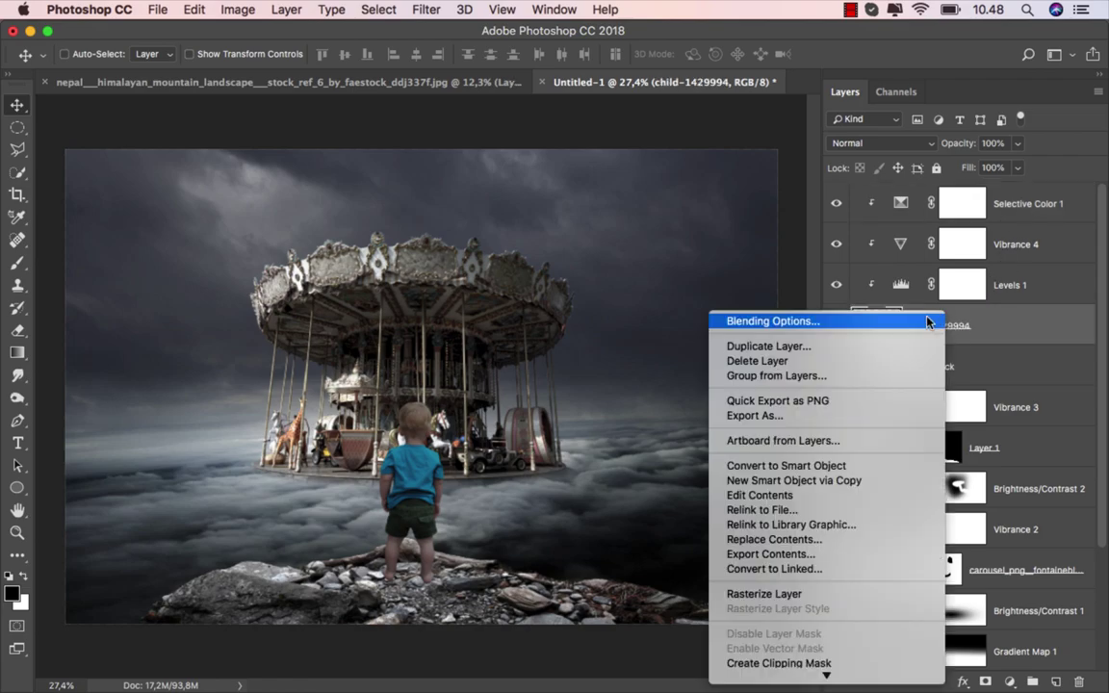
left_click(911, 329)
left_click_drag(423, 252, 780, 229)
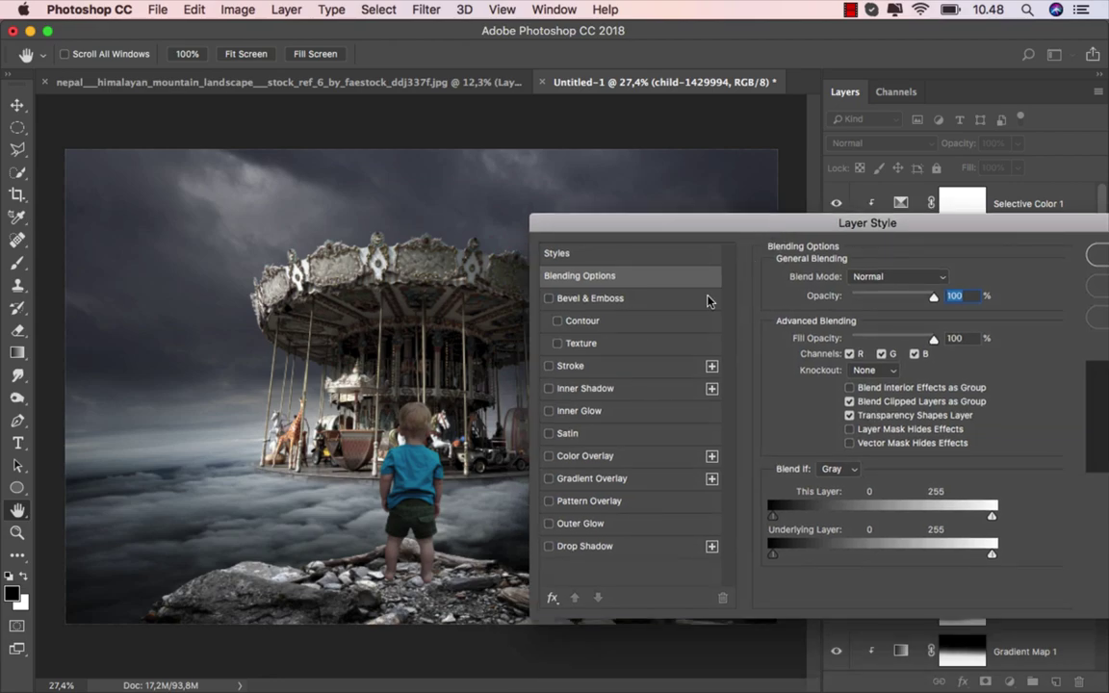
left_click(549, 389)
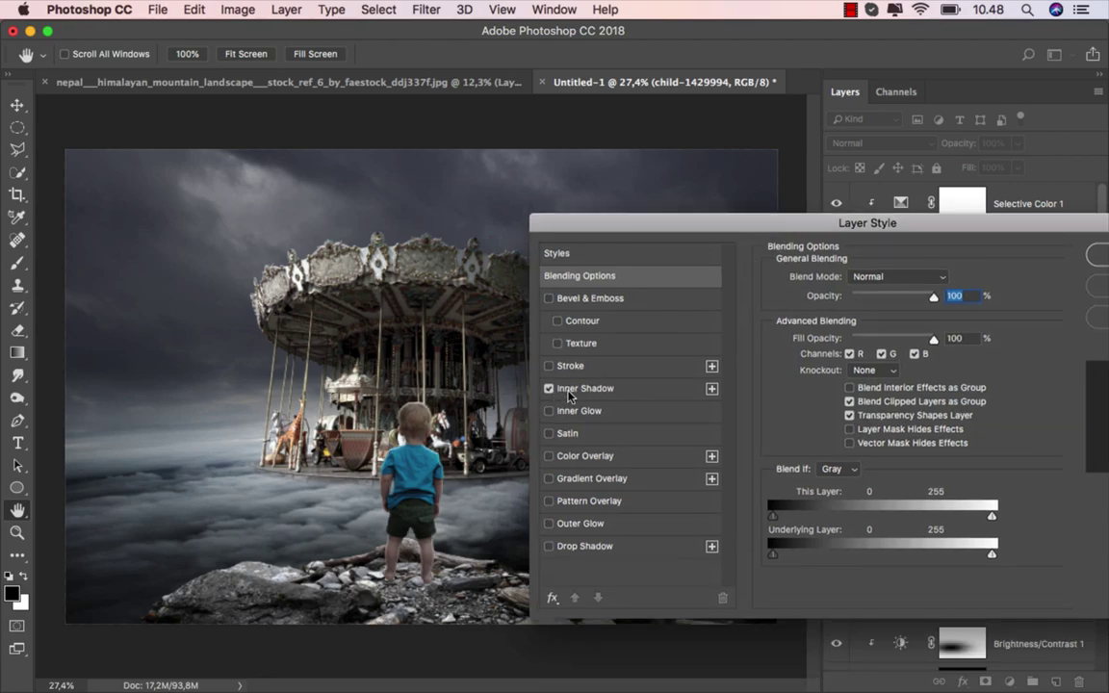
left_click(569, 397)
scroll(444, 495, "up", 5)
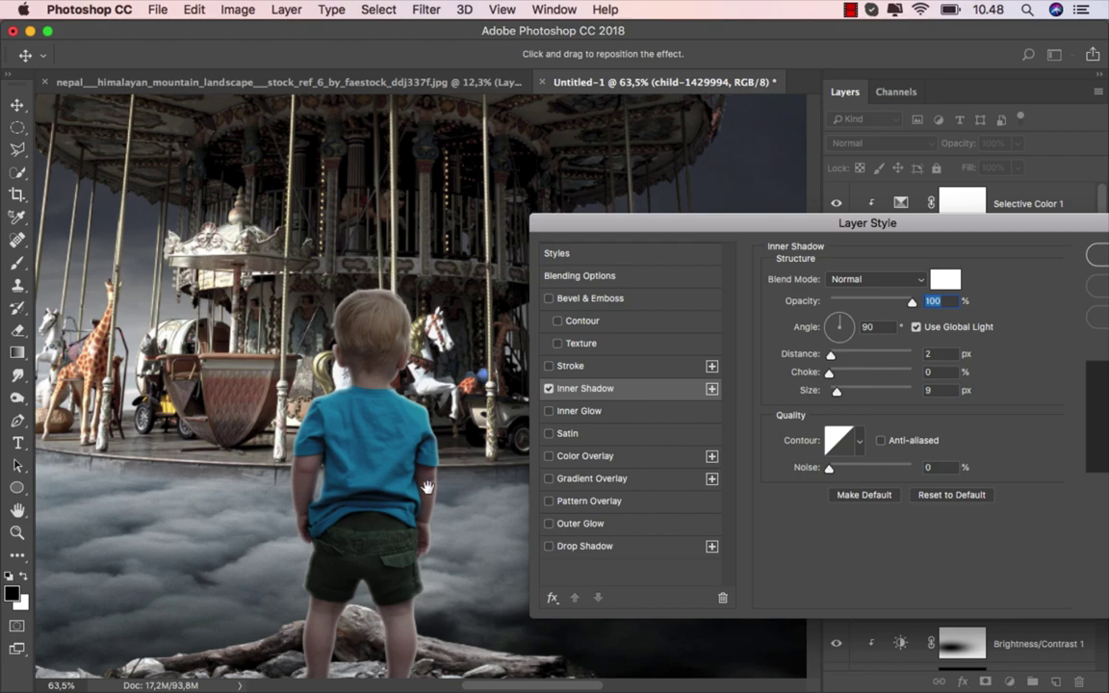
left_click_drag(427, 488, 413, 403)
left_click(550, 389)
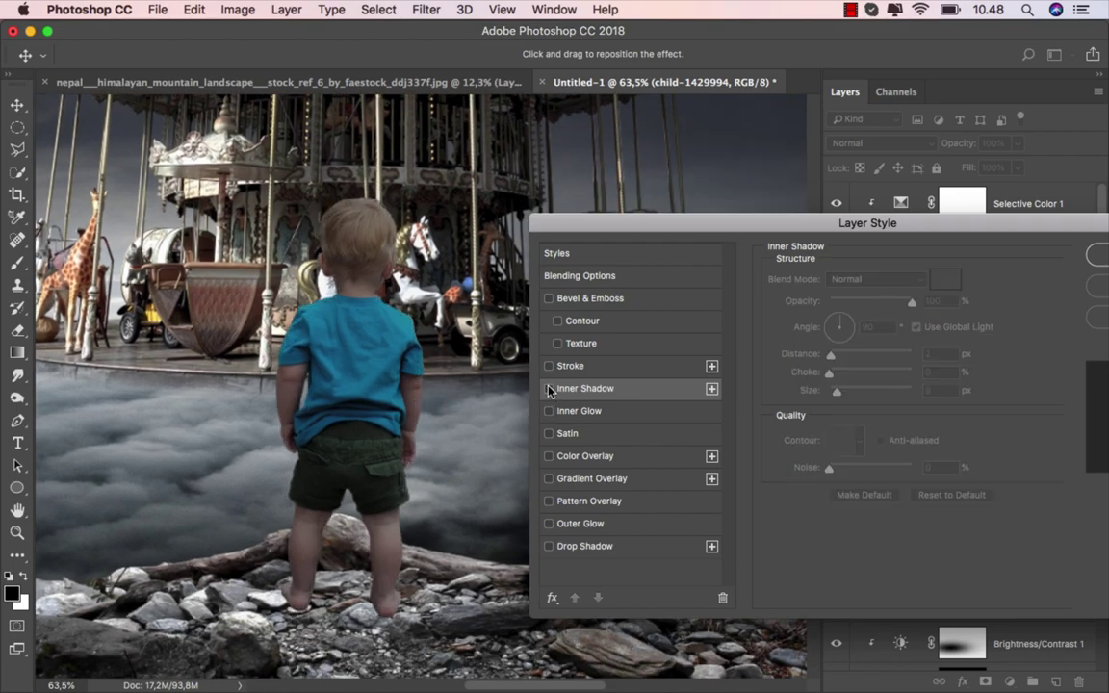
left_click(550, 390)
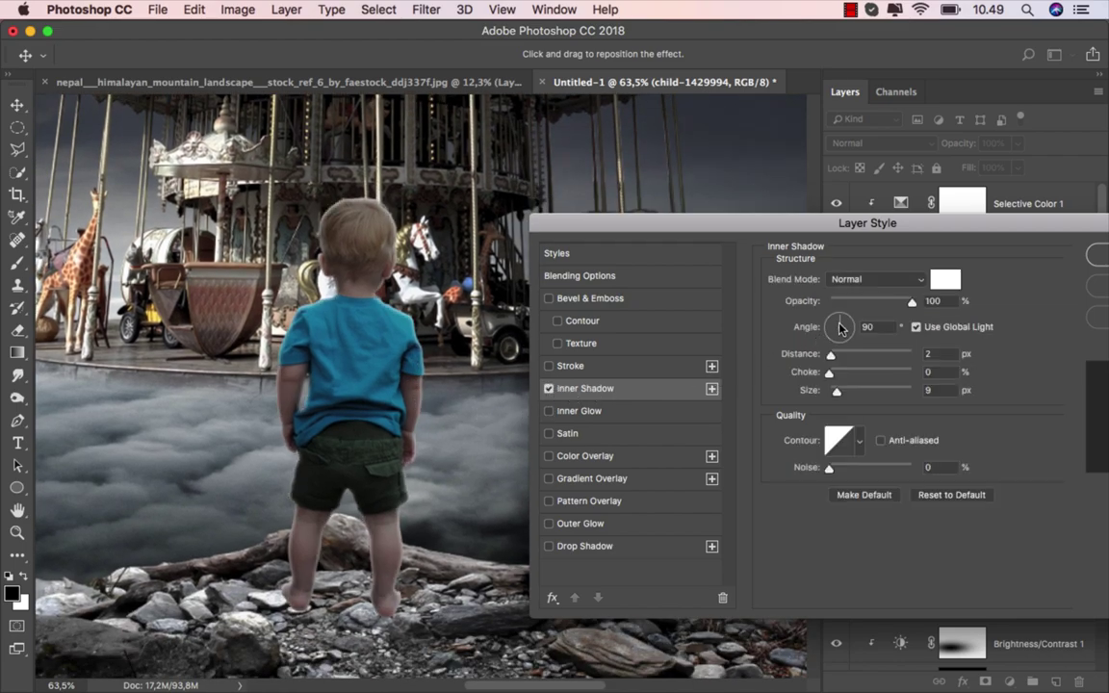
mouse_move(835, 395)
left_mouse_down()
mouse_move(854, 389)
mouse_move(825, 397)
mouse_move(838, 398)
left_mouse_up()
left_click_drag(839, 224, 716, 222)
Apply the Inner Shadow, convert it to its own layer, and move it to the top.
left_click(1001, 256)
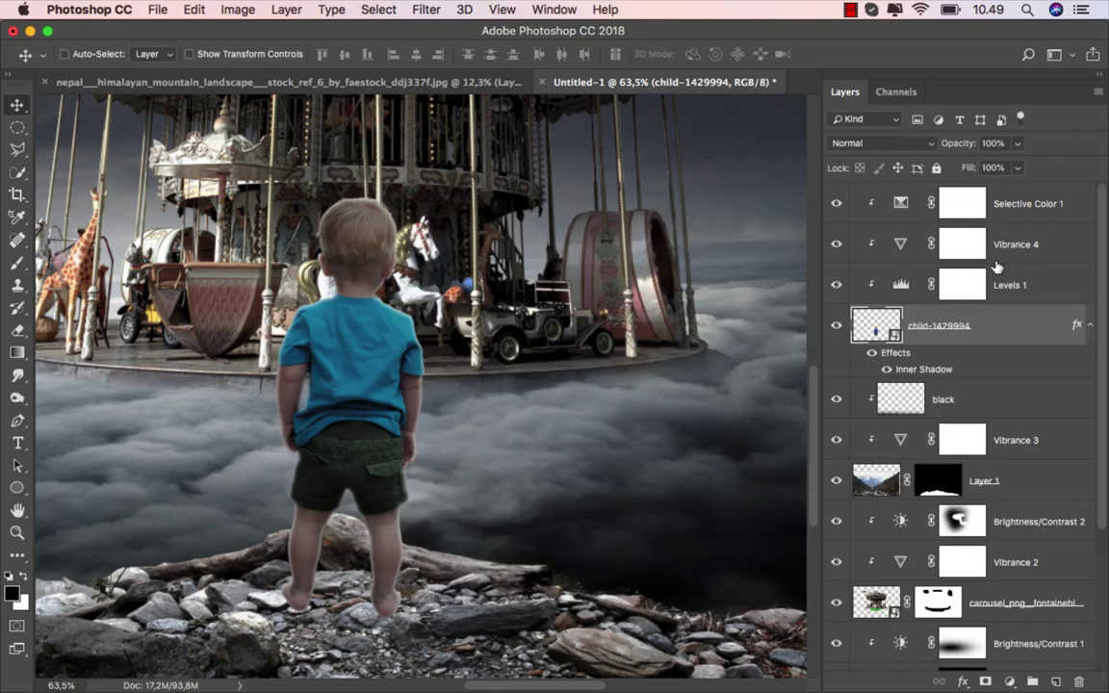
right_click(944, 363)
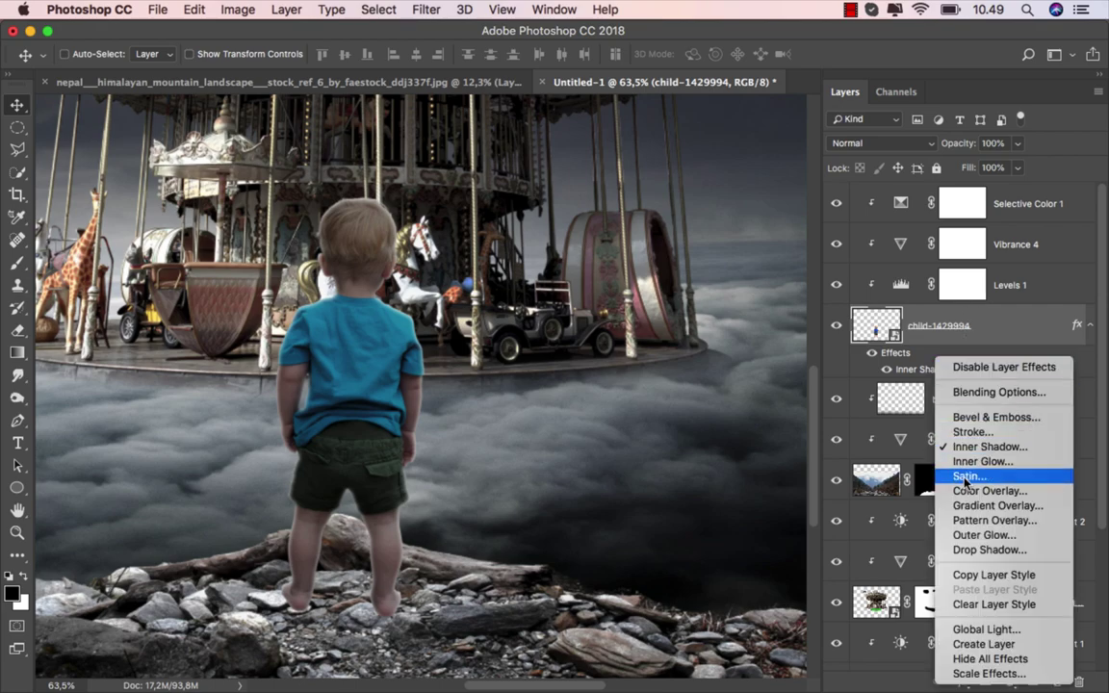
left_click(987, 644)
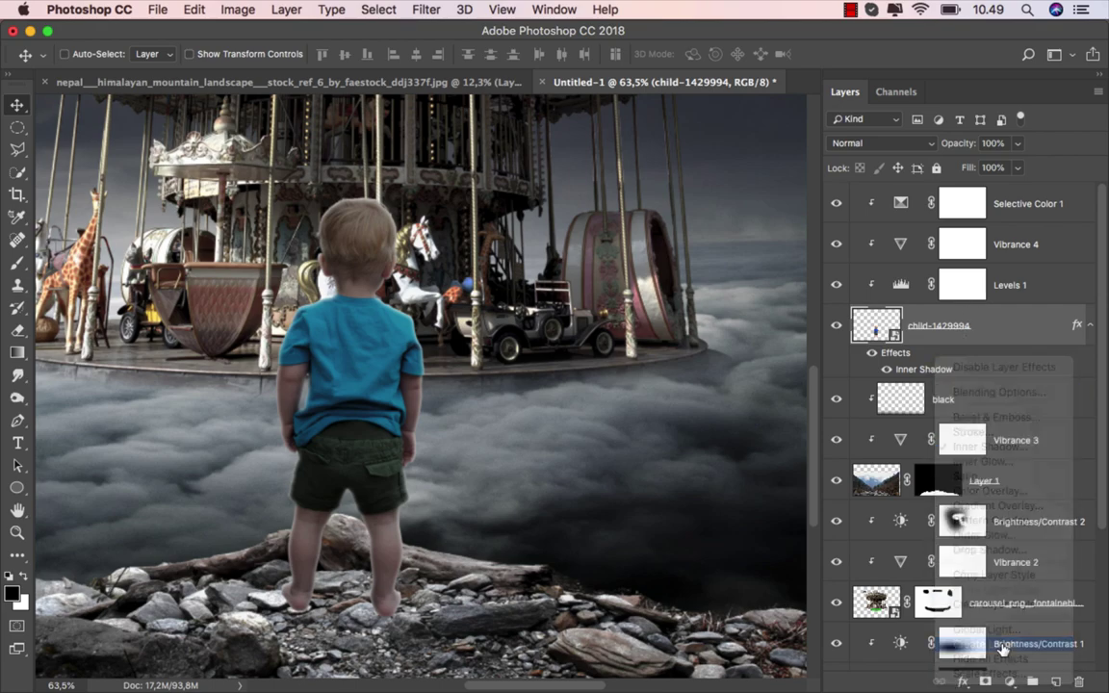
left_click_drag(971, 328, 975, 197)
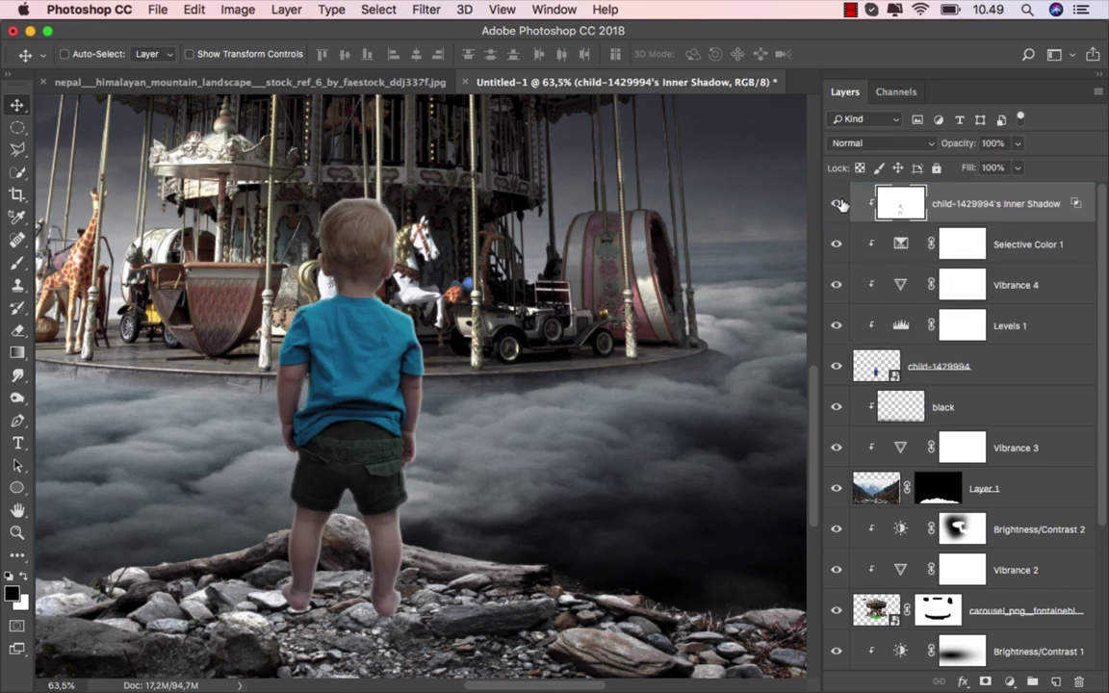
Mask the Inner Shadow layer with a black-to-white gradient fading it toward the boy's feet.
left_click(1010, 682)
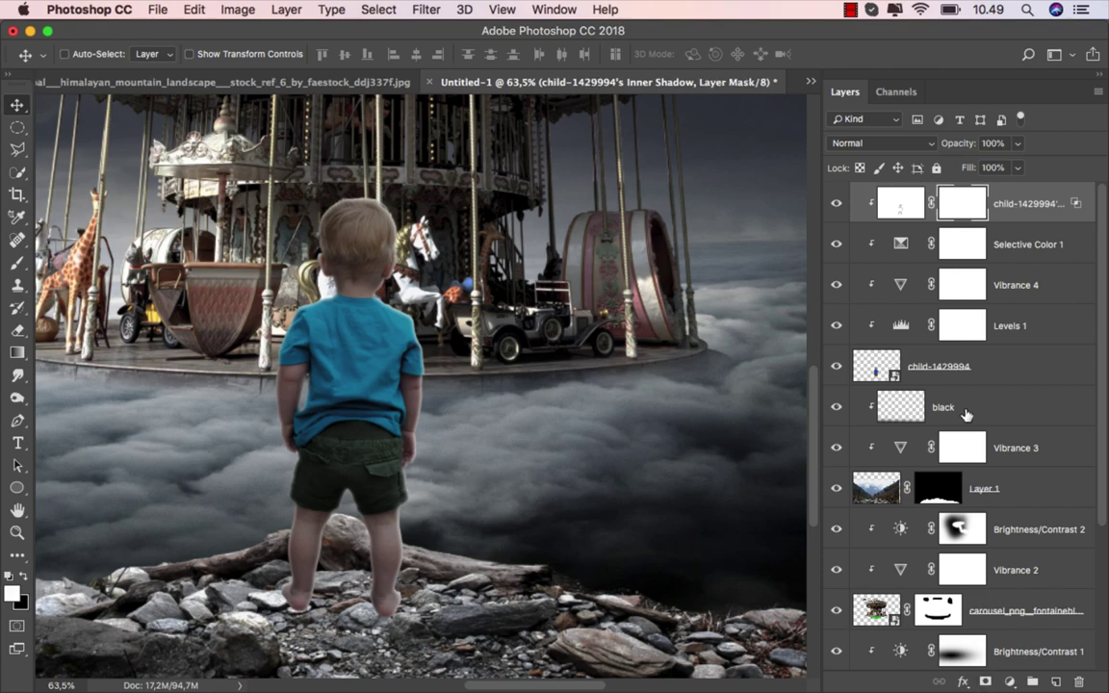
left_click(17, 351)
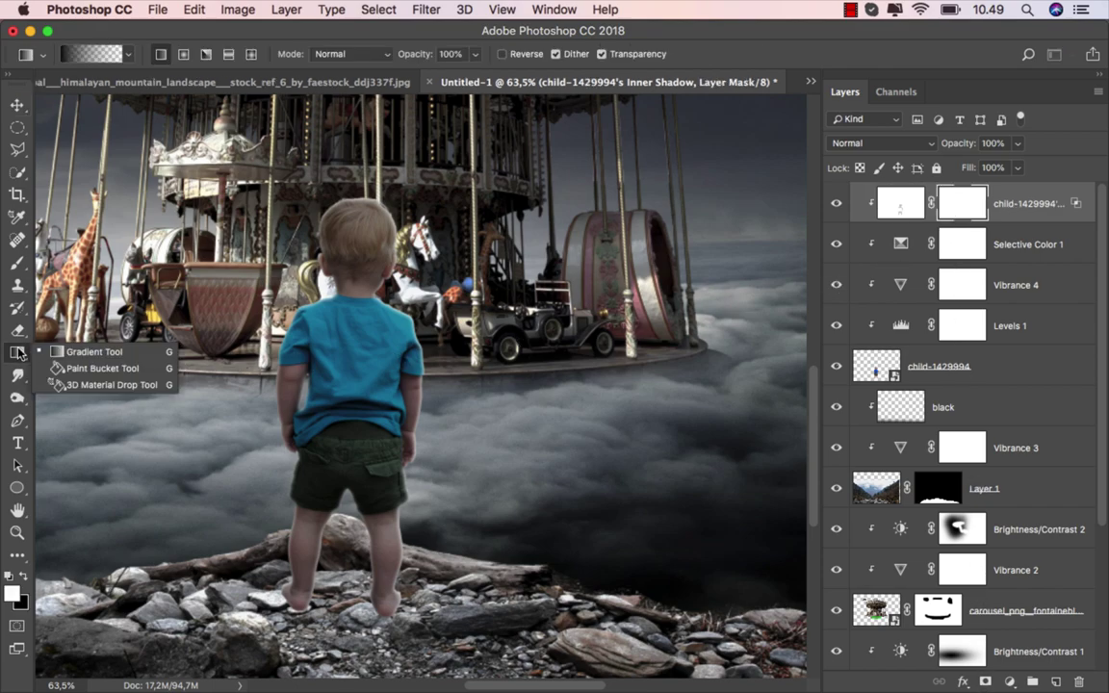
left_click(58, 318)
left_click(24, 580)
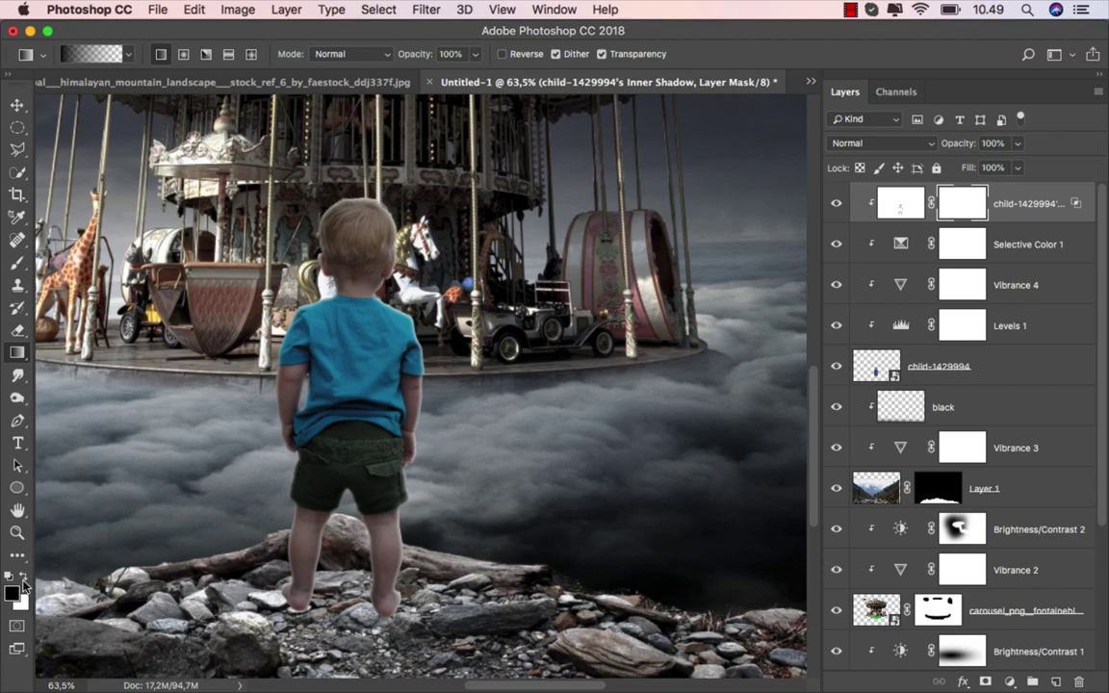
scroll(349, 544, "down", 2)
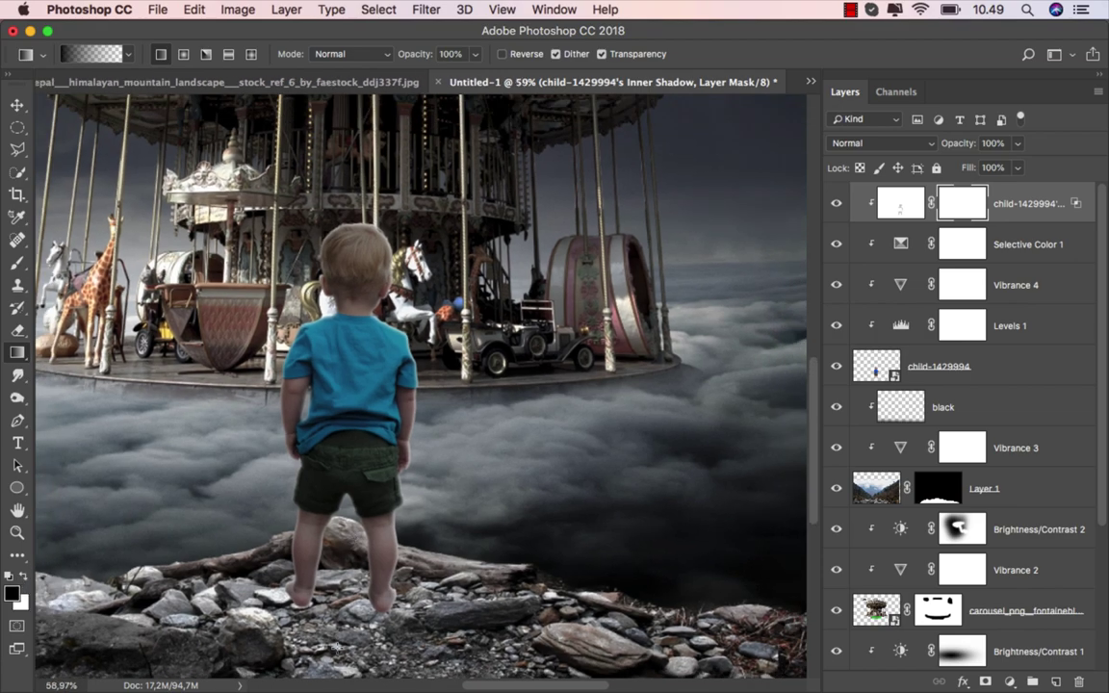
left_click_drag(304, 588, 307, 358)
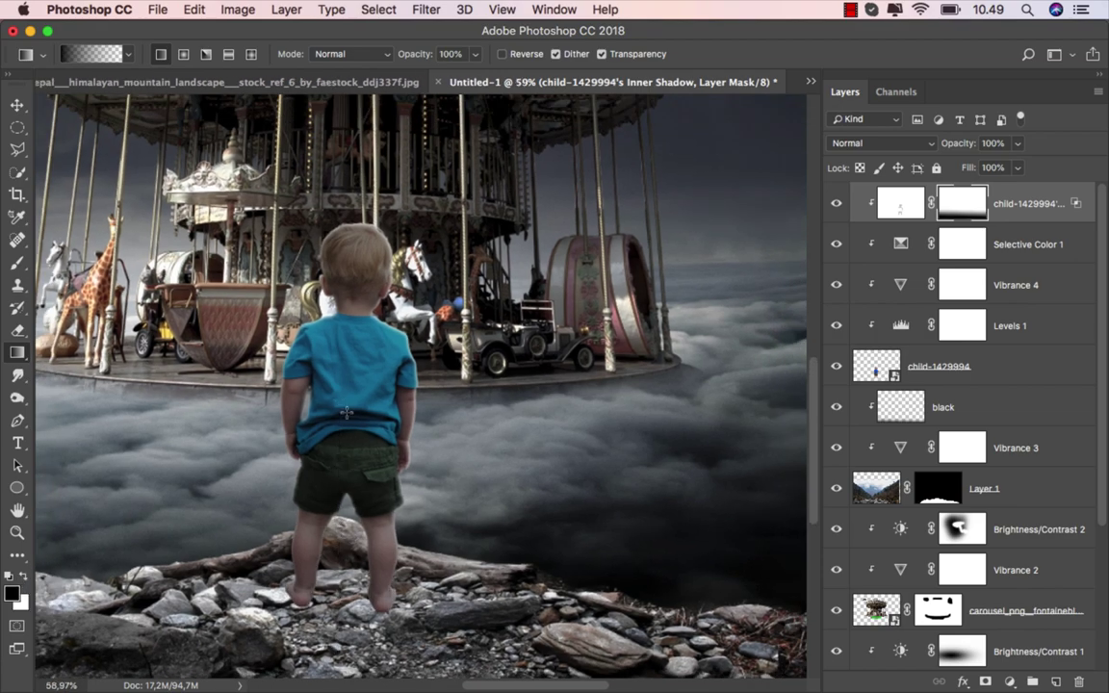
scroll(556, 385, "down", 2)
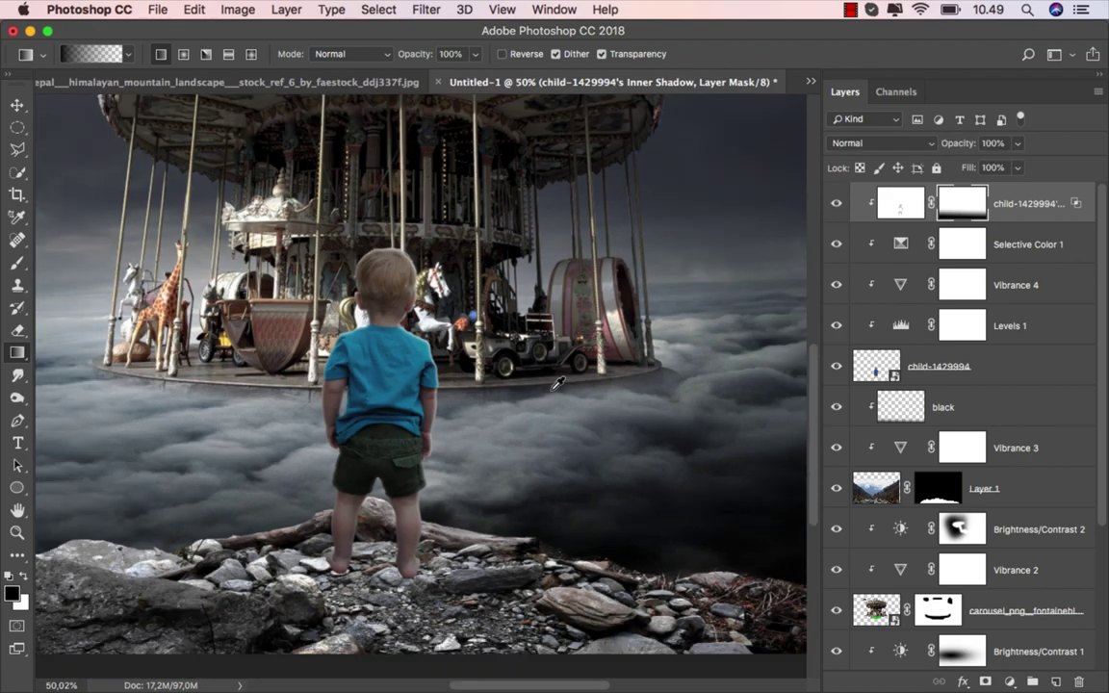
scroll(556, 384, "down", 2)
key("super+0")
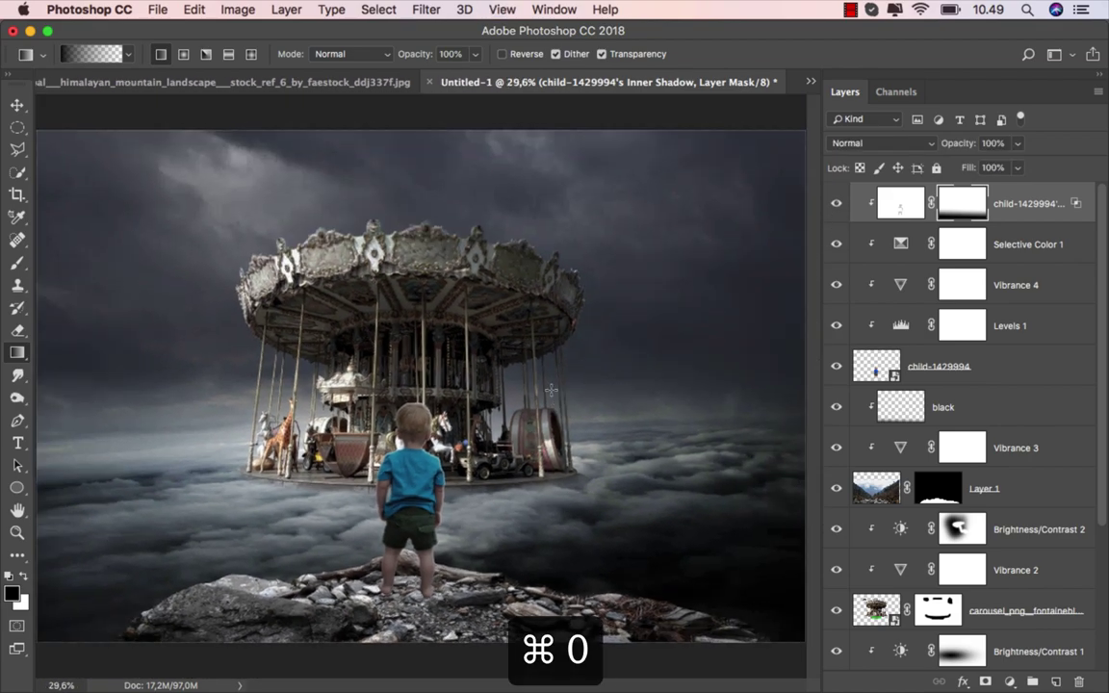
left_click(902, 203)
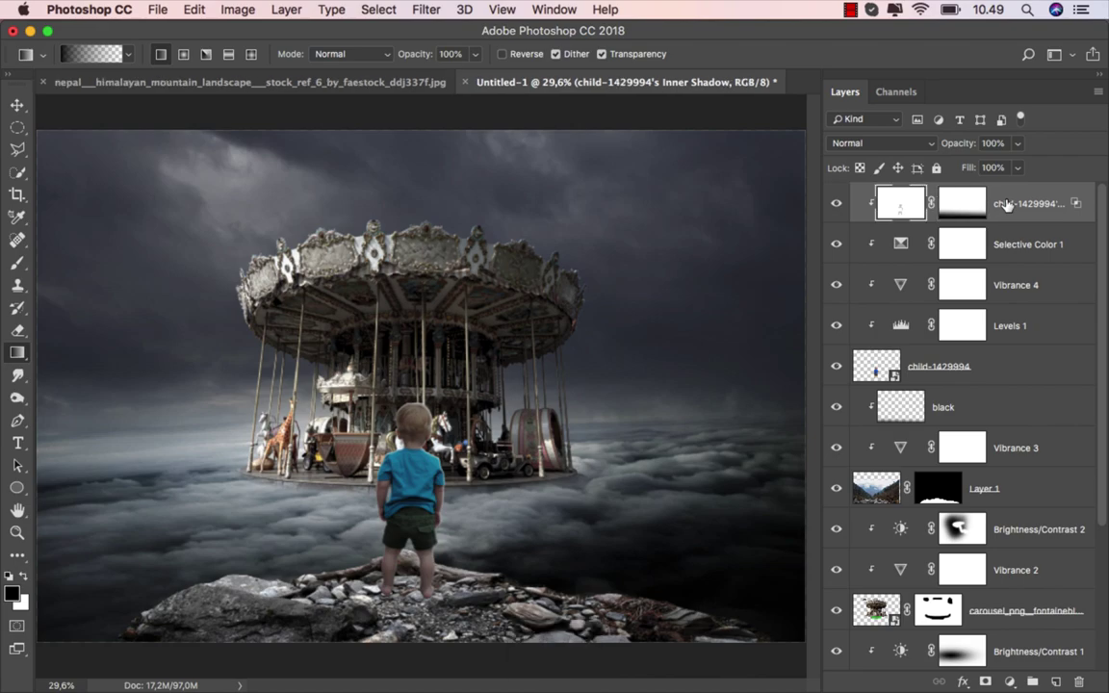
Create a new empty layer named 'shadow' above the black layer.
key("v")
left_click(977, 404)
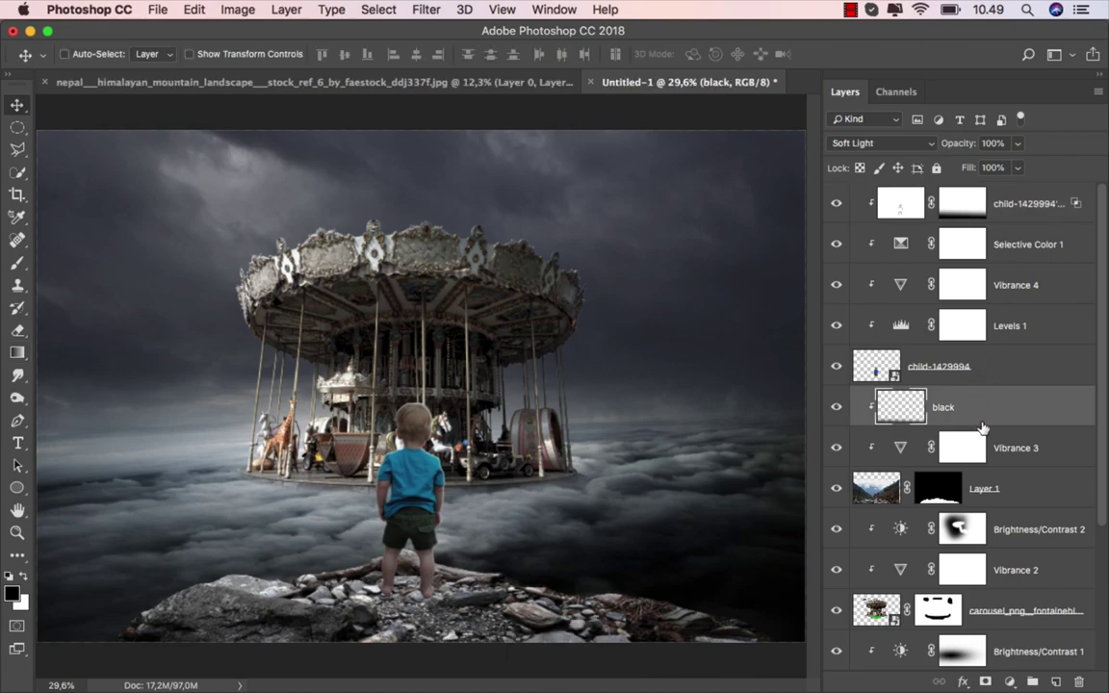
key("super+alt+shift+n")
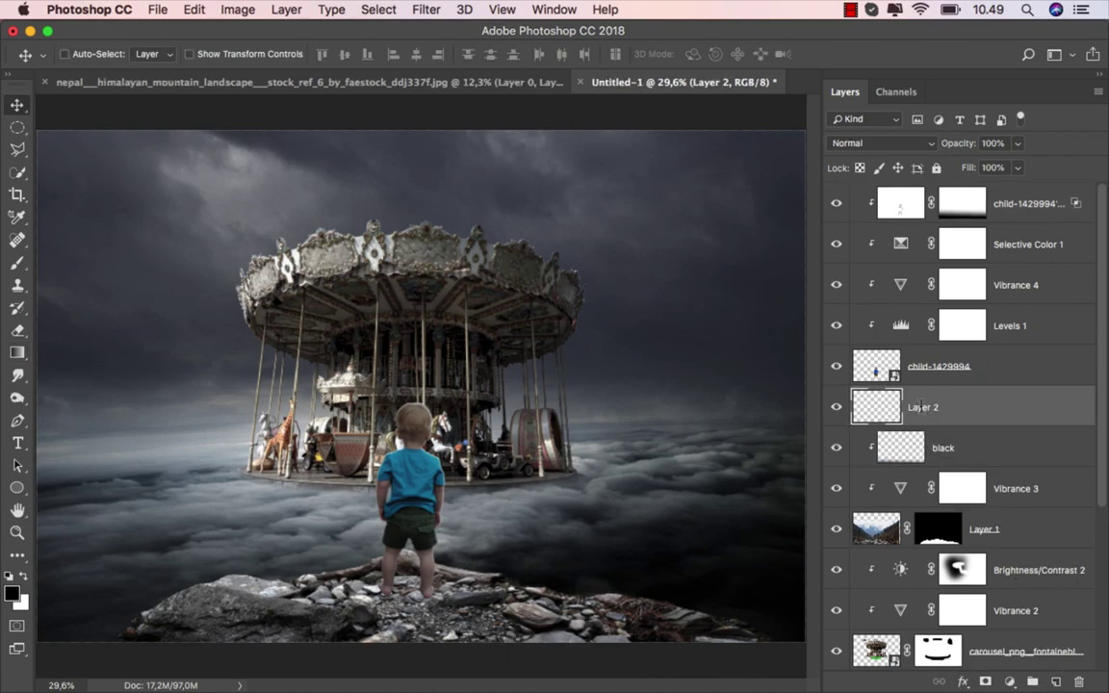
type("shadow")
key("Return")
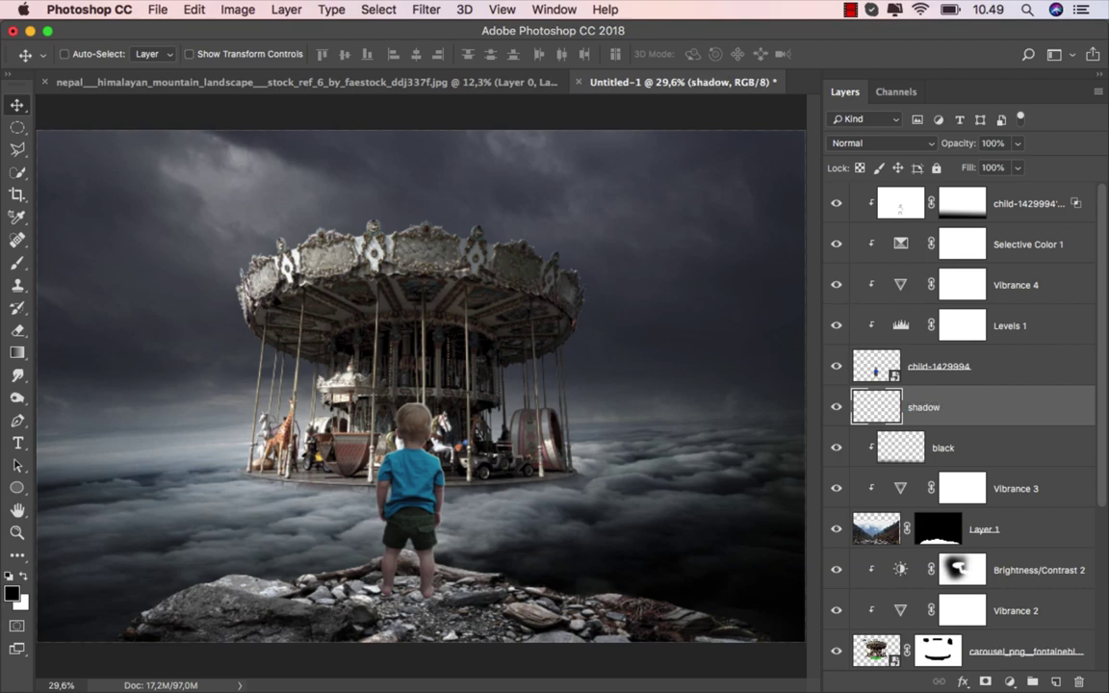
Set up a soft round brush at about 12% opacity and 76 px.
left_click(17, 262)
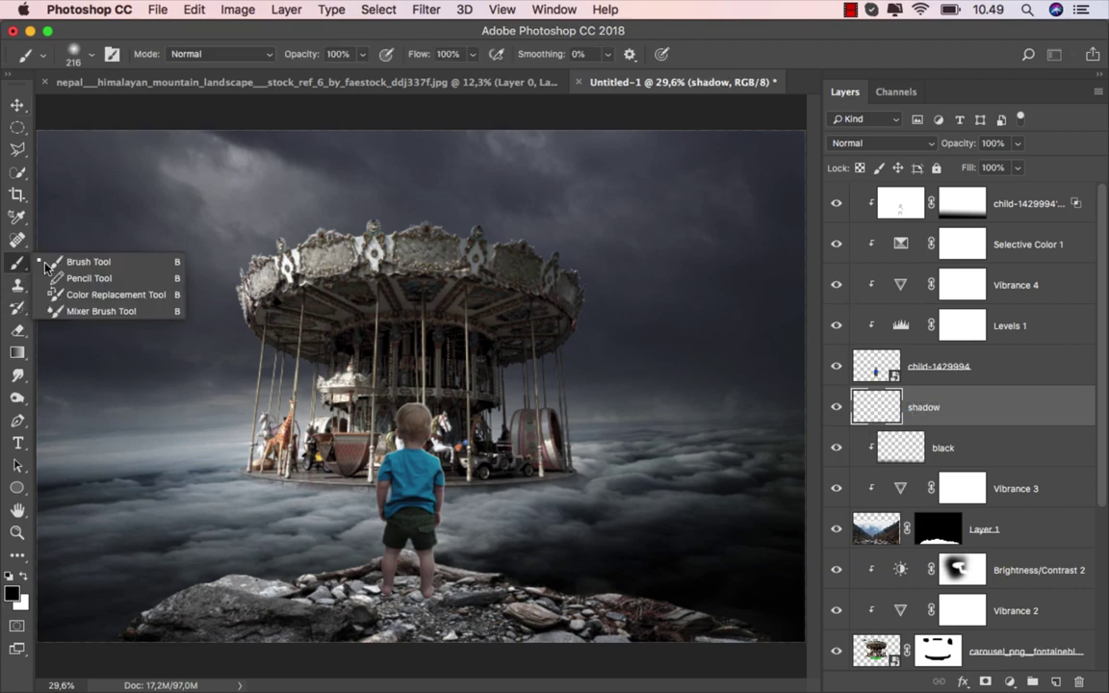
left_click(91, 245)
scroll(393, 549, "up", 5)
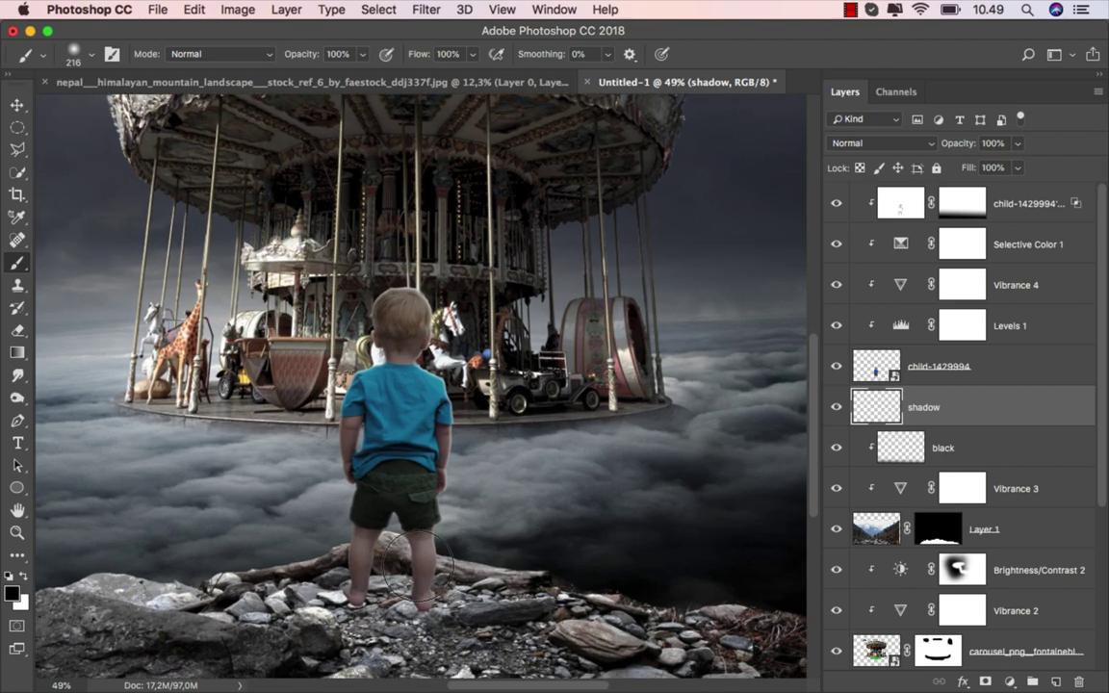
scroll(393, 549, "up", 3)
scroll(393, 549, "up", 3)
scroll(393, 549, "up", 1)
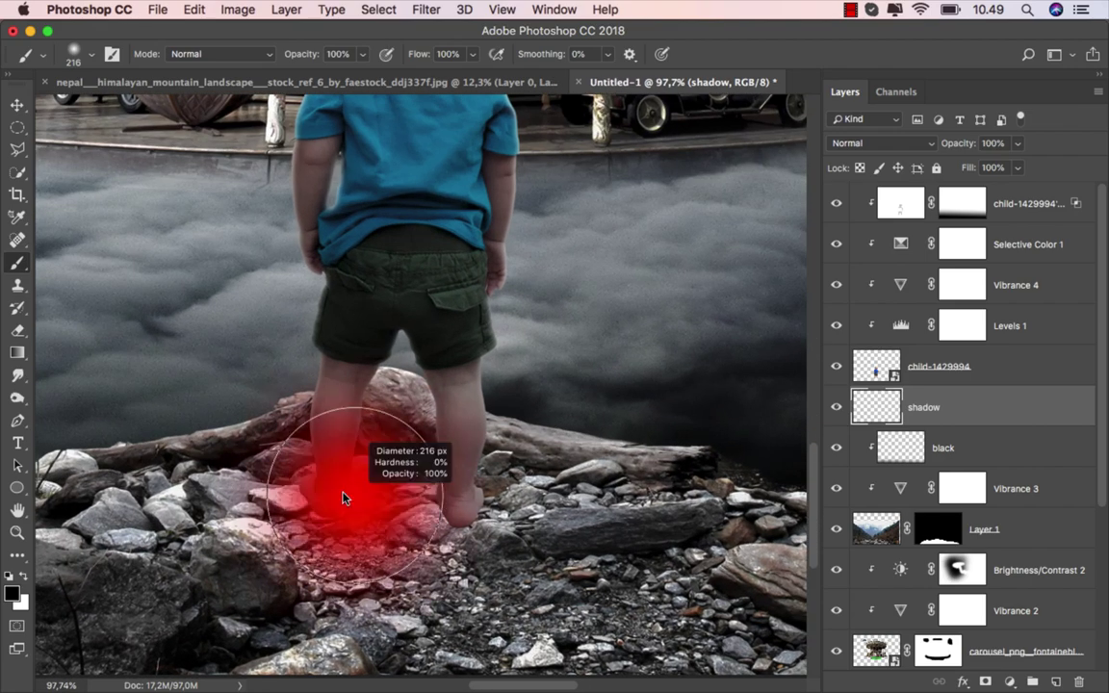
left_click_drag(287, 492, 323, 495)
scroll(318, 481, "up", 3)
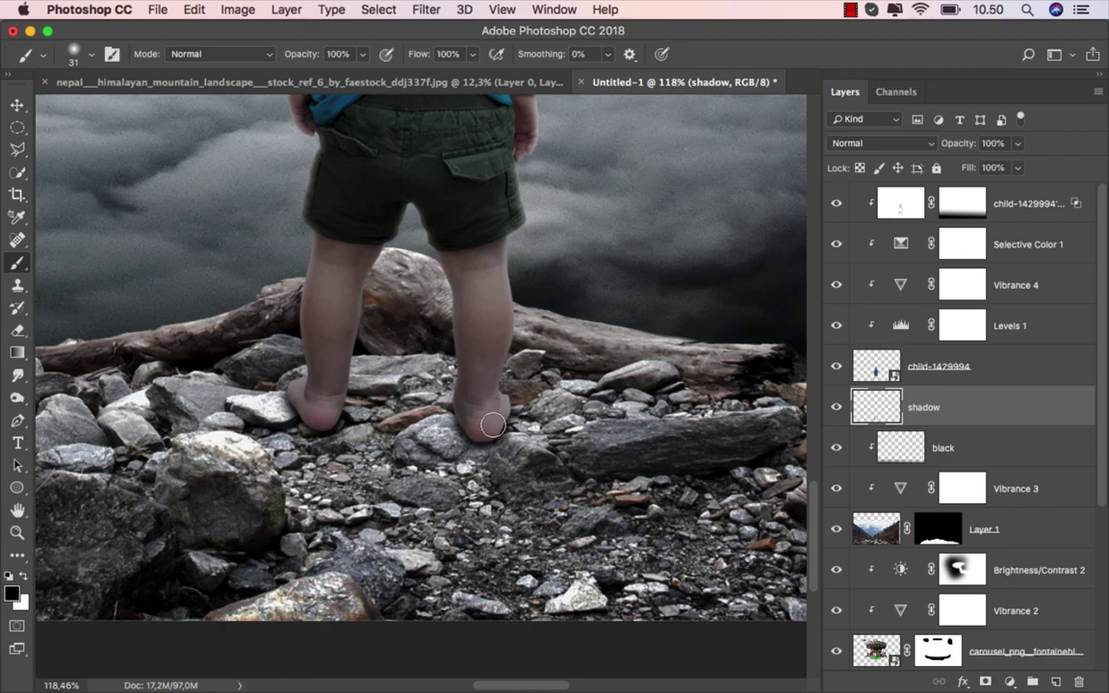
left_click(363, 55)
left_click_drag(299, 74, 292, 76)
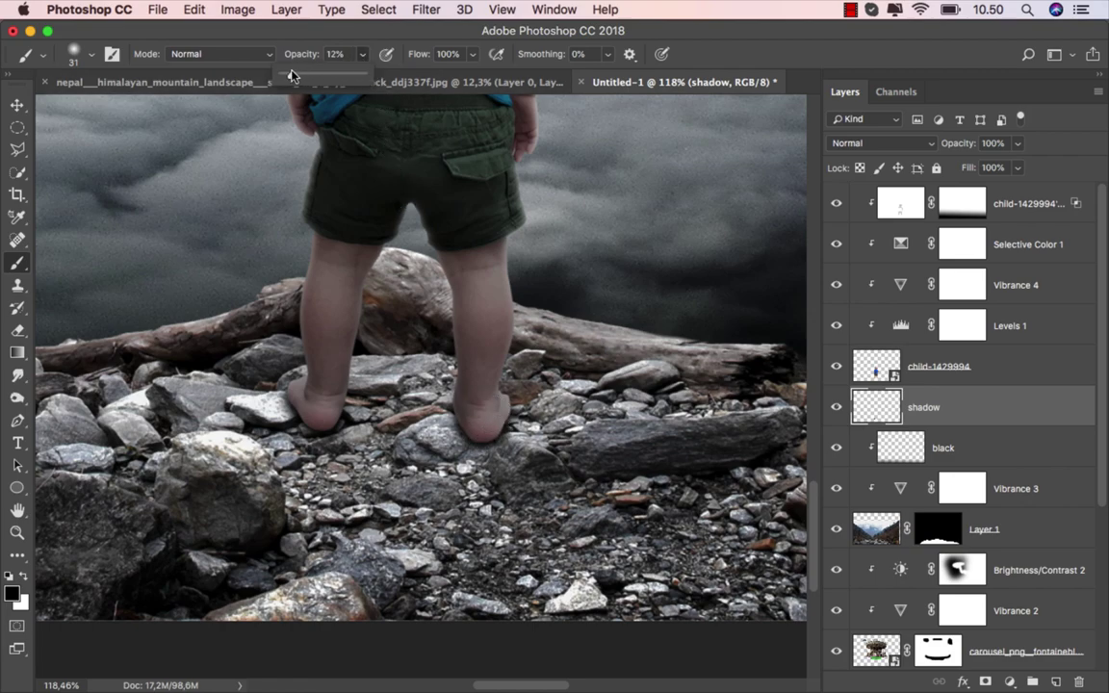
left_click_drag(341, 308, 375, 310)
scroll(414, 328, "down", 2)
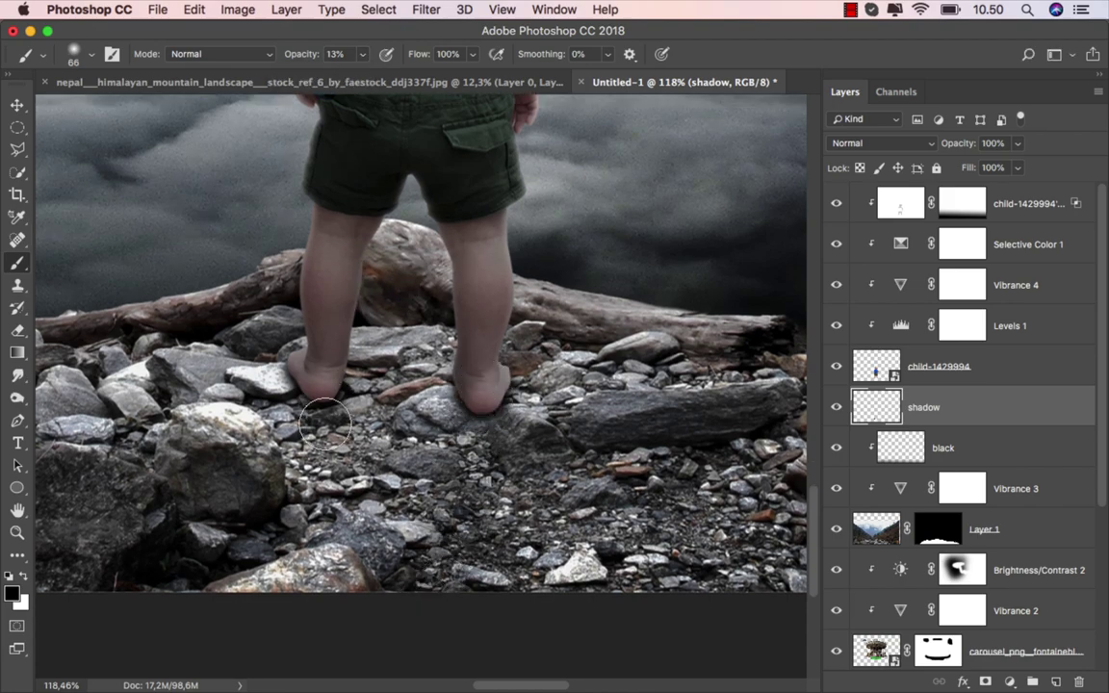
left_click_drag(342, 570, 351, 570)
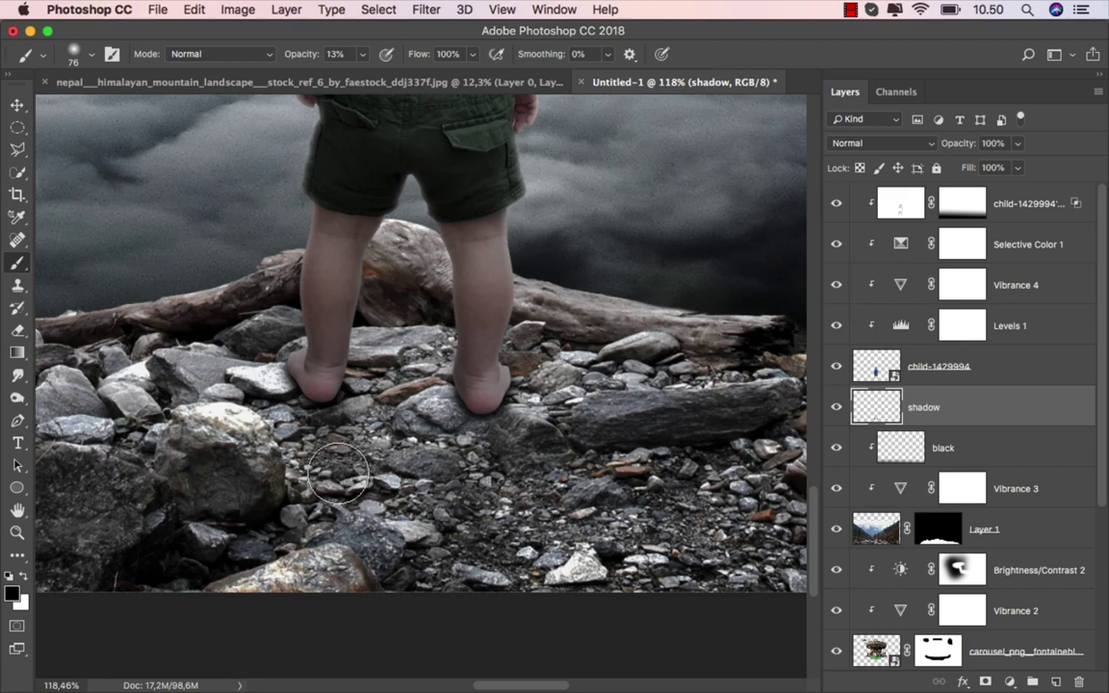
Paint a faint black contact shadow beneath the child's right foot, resizing the brush as needed.
left_click_drag(453, 405, 424, 452)
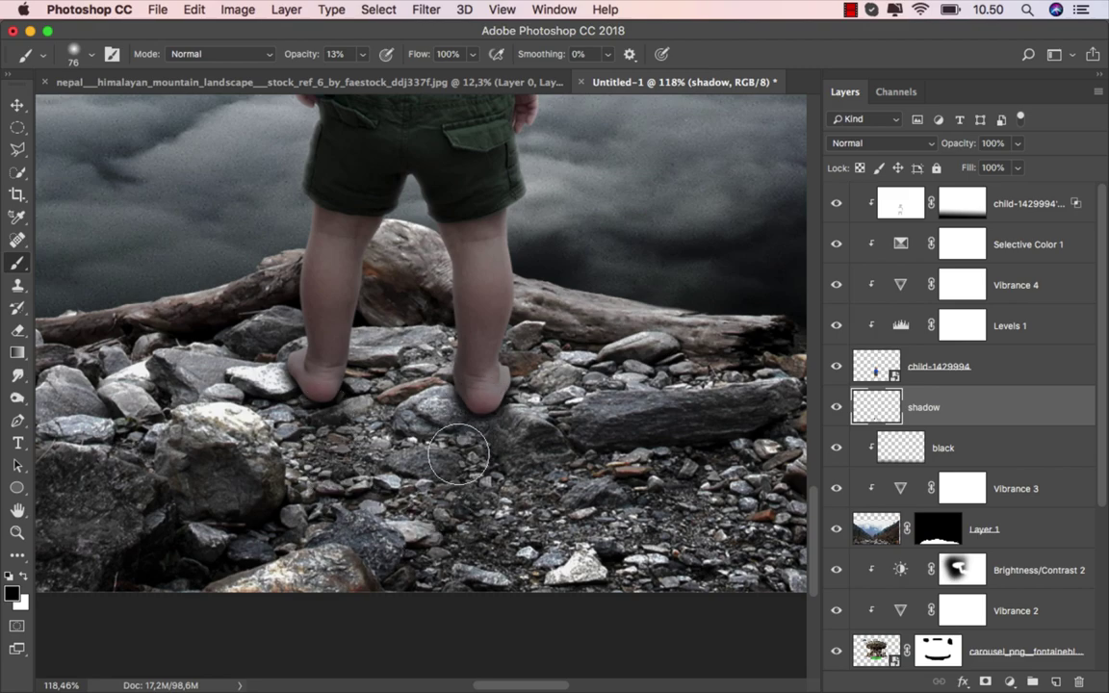
scroll(424, 544, "down", 1)
mouse_move(385, 520)
left_mouse_down()
mouse_move(409, 520)
mouse_move(374, 528)
mouse_move(422, 468)
mouse_move(411, 509)
left_mouse_up()
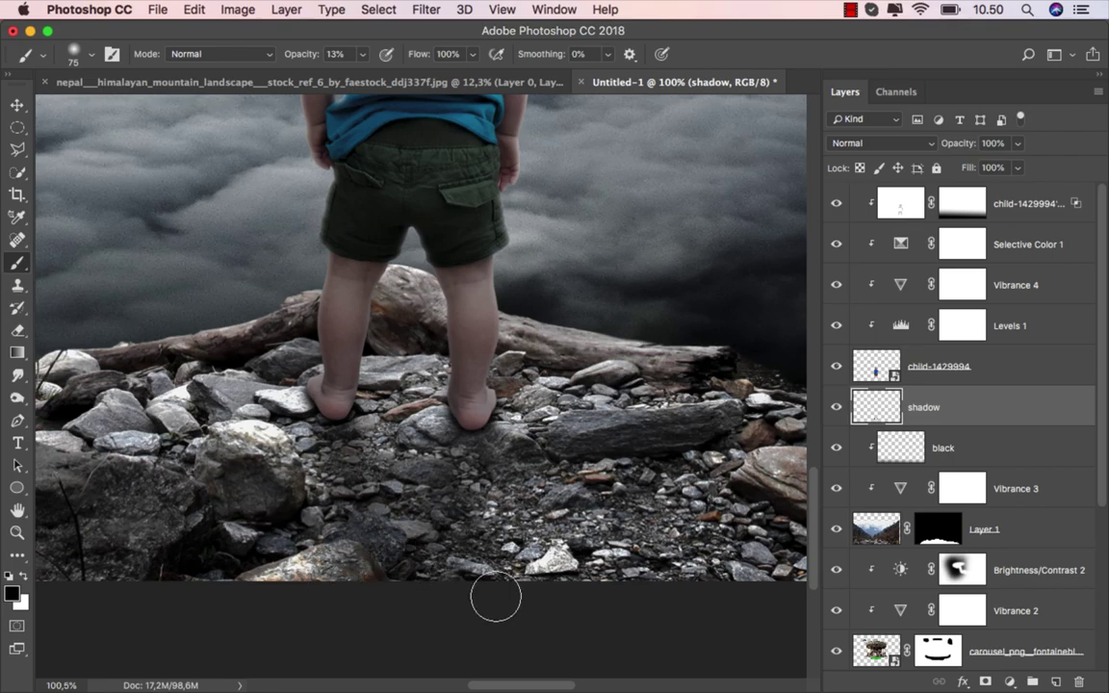
scroll(491, 578, "down", 5)
scroll(492, 521, "up", 10)
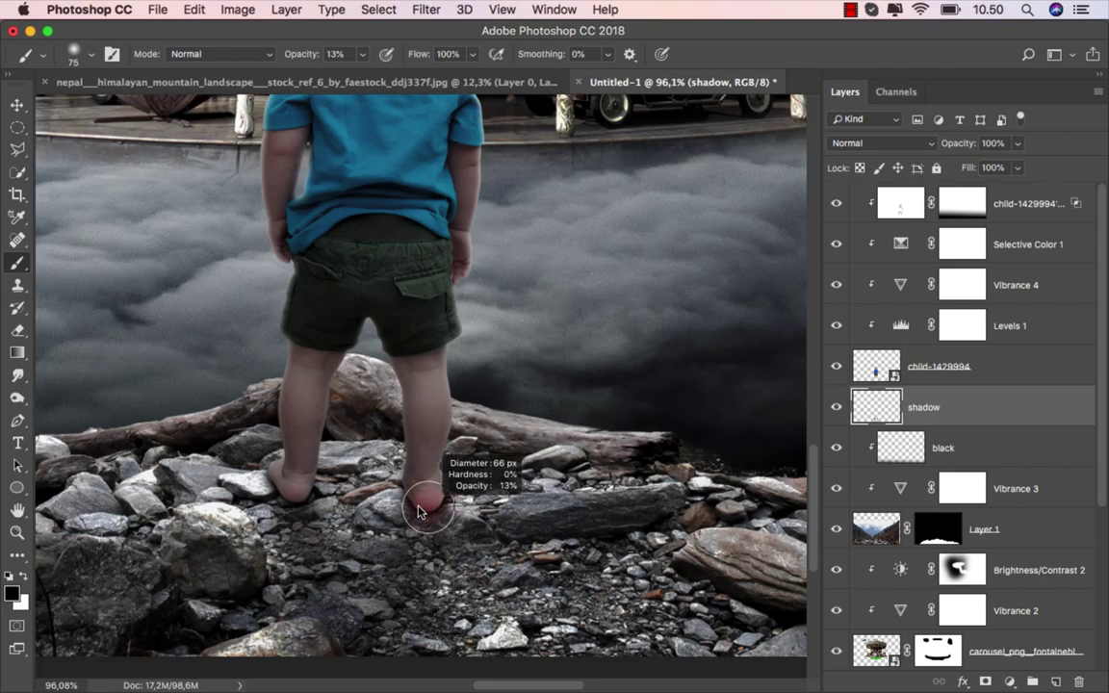
mouse_move(417, 511)
left_mouse_down()
mouse_move(426, 520)
mouse_move(293, 512)
left_mouse_up()
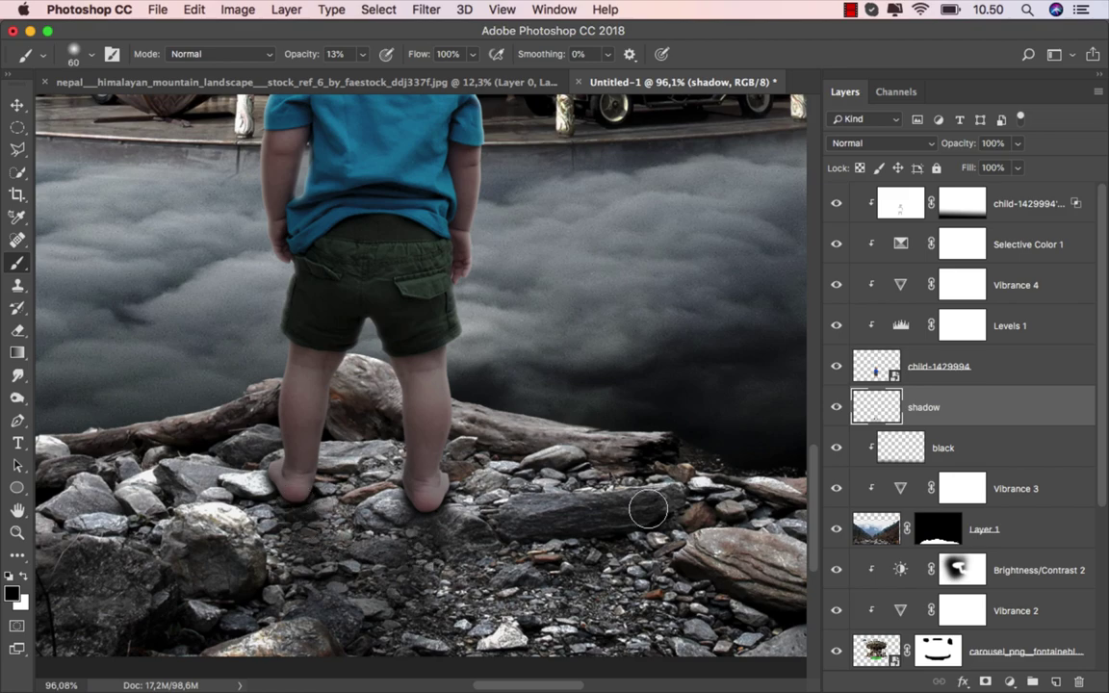
left_click(927, 192)
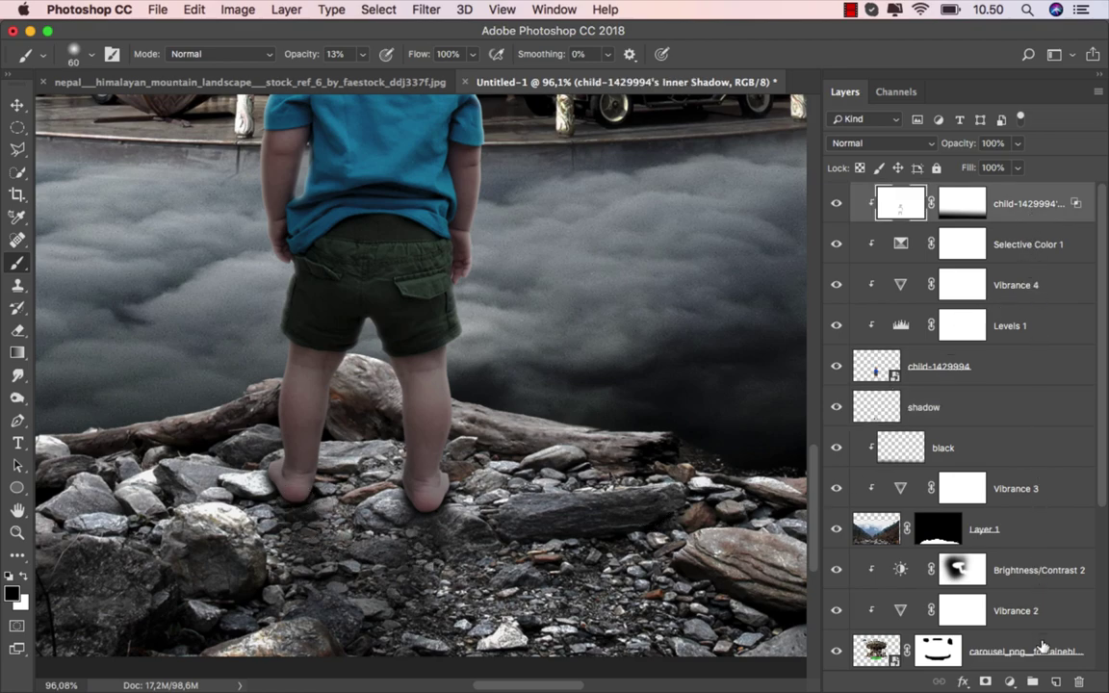
Add a new top layer clipped to the child and name it 'black'.
key("ctrl+alt+shift+n")
right_click(957, 236)
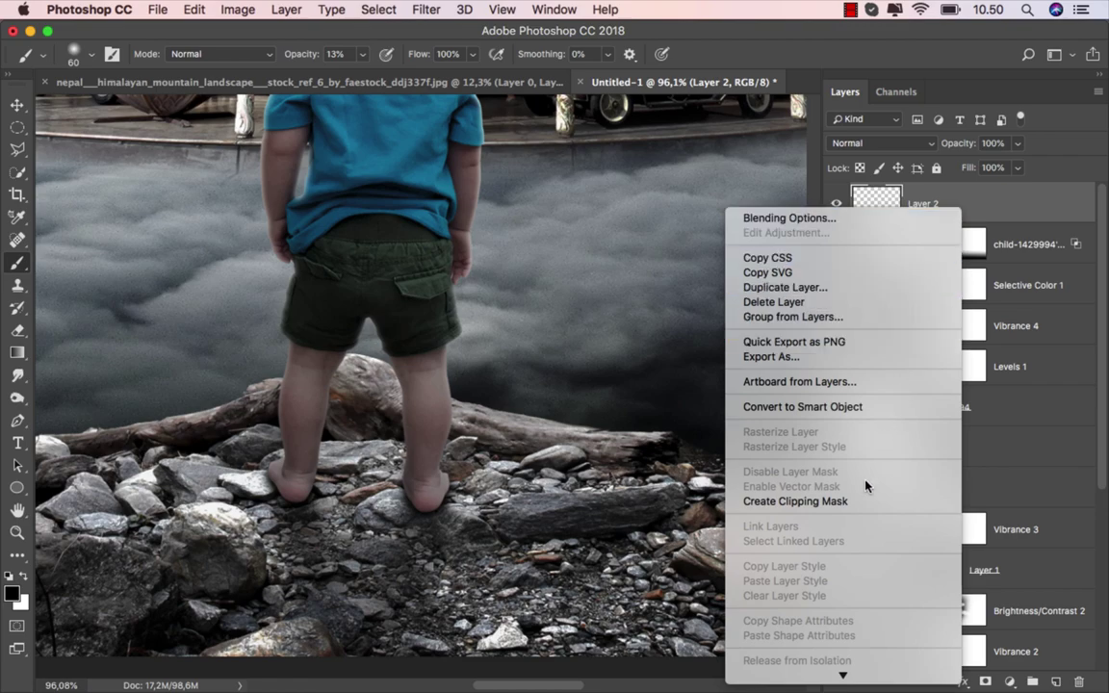
left_click(905, 502)
double_click(948, 204)
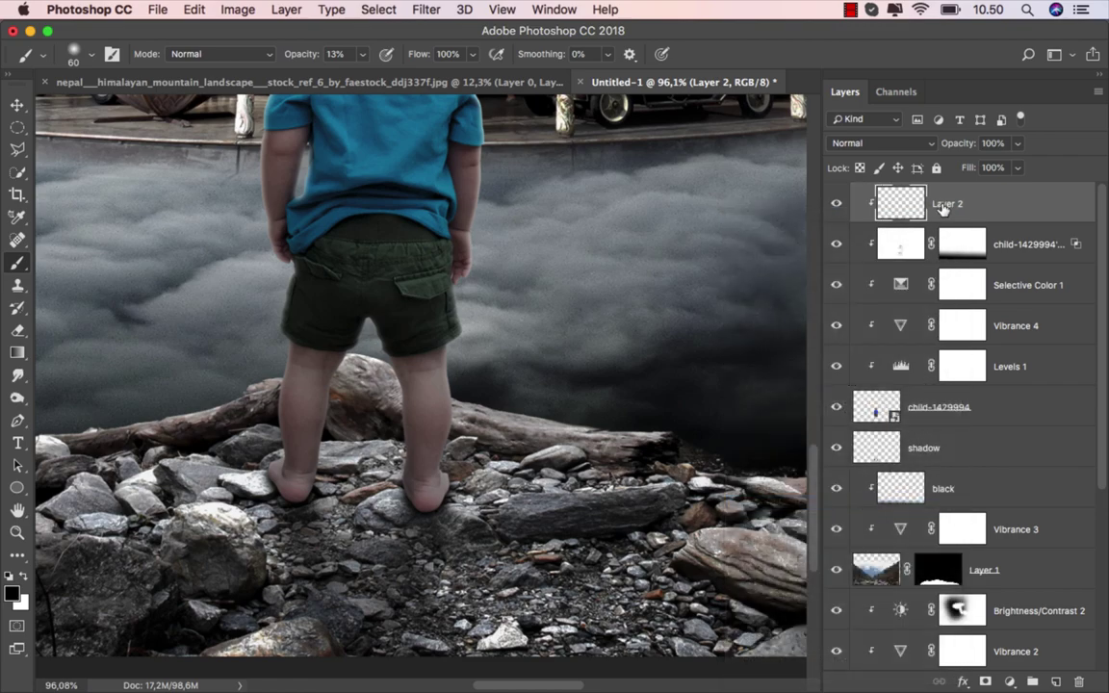
type("black")
key("Return")
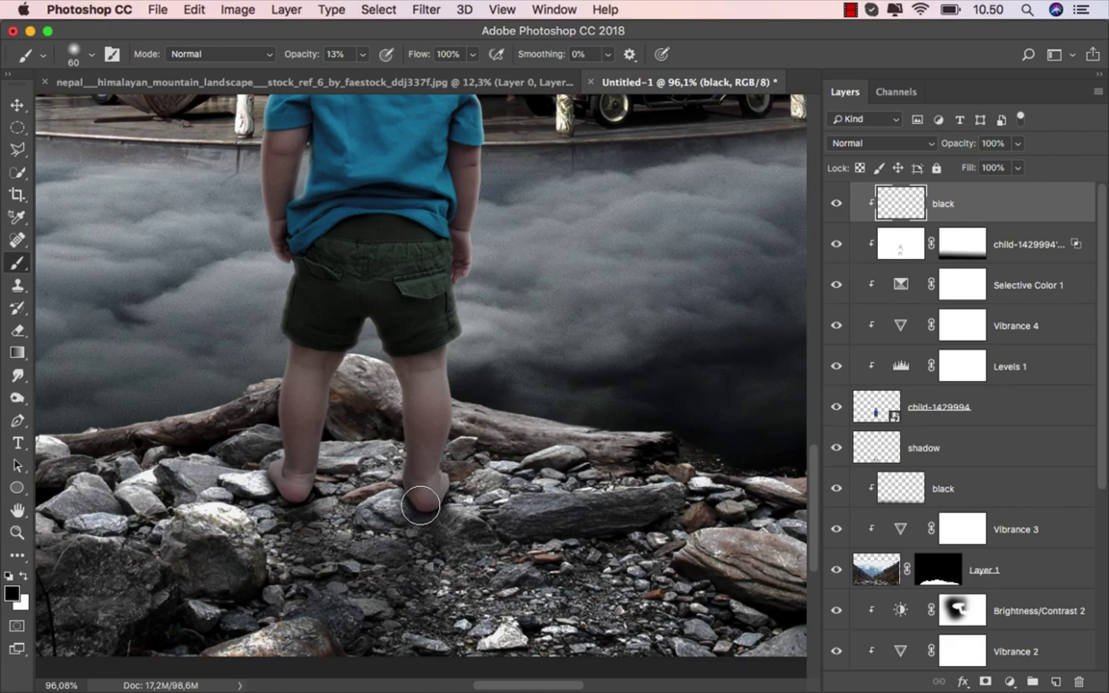
Brush black over the child's feet and legs, then set the layer's fill to 78%.
mouse_move(375, 452)
left_mouse_down()
mouse_move(418, 498)
mouse_move(421, 408)
left_mouse_up()
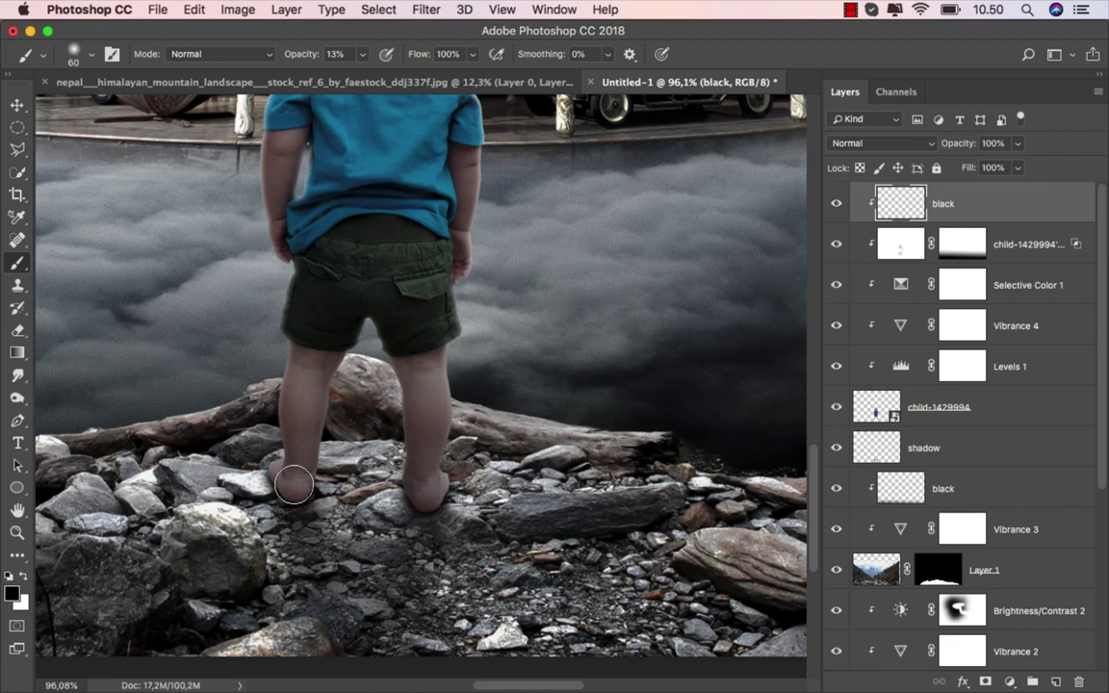
mouse_move(277, 463)
left_mouse_down()
mouse_move(307, 384)
mouse_move(268, 458)
mouse_move(290, 498)
mouse_move(260, 448)
mouse_move(284, 447)
left_mouse_up()
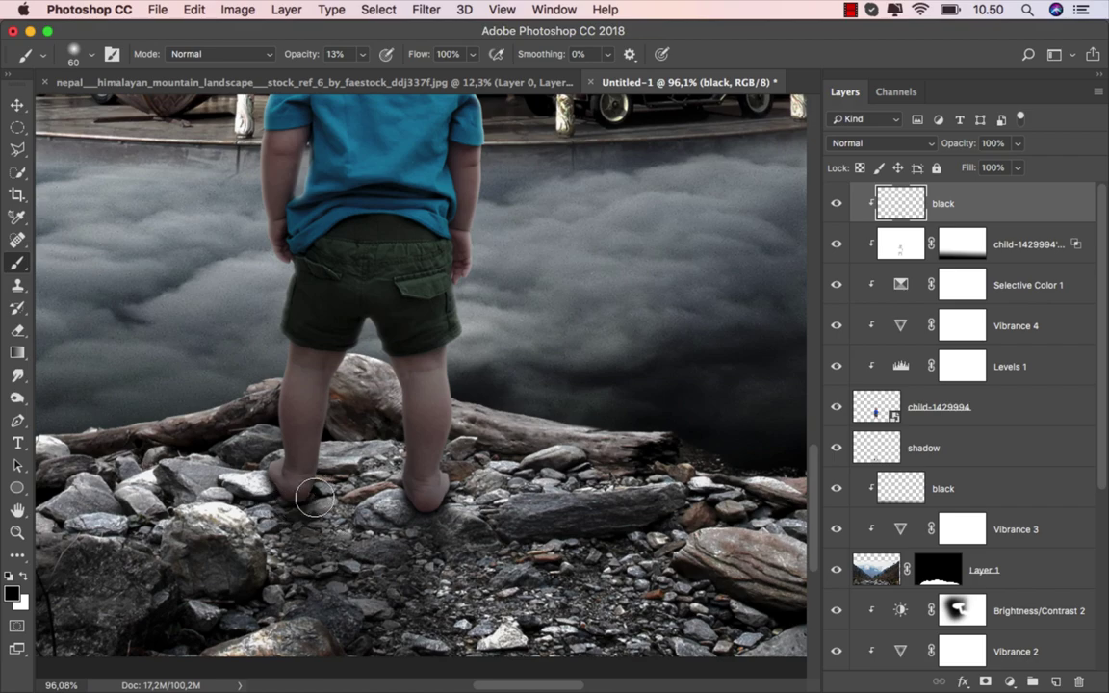
scroll(425, 512, "down", 5)
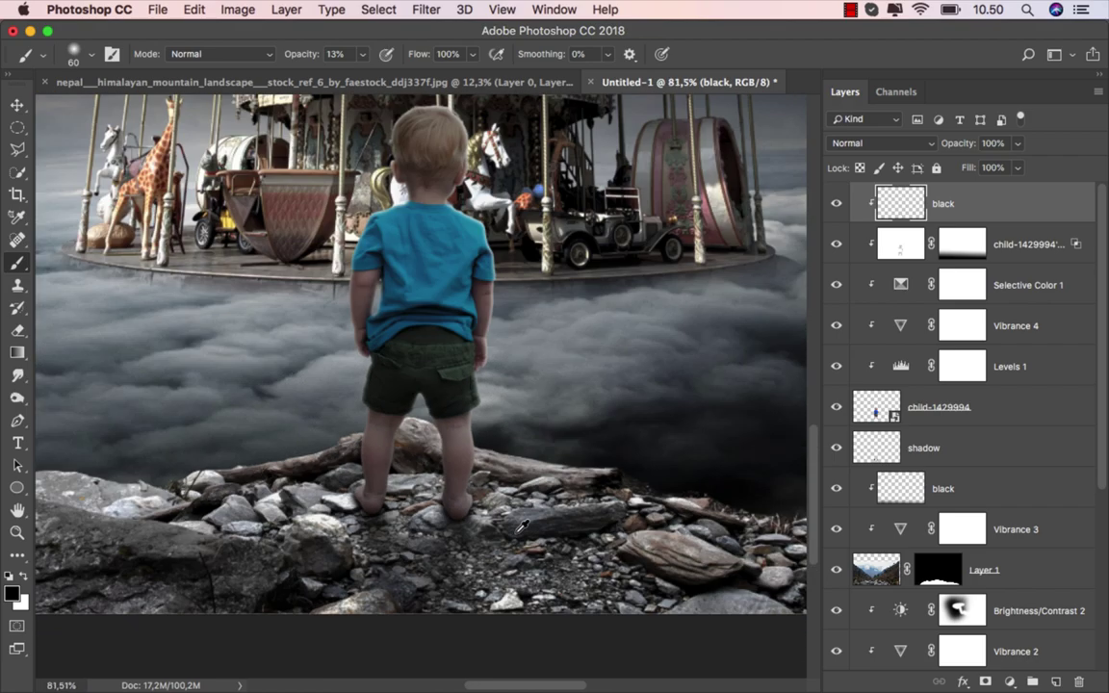
key("super+0")
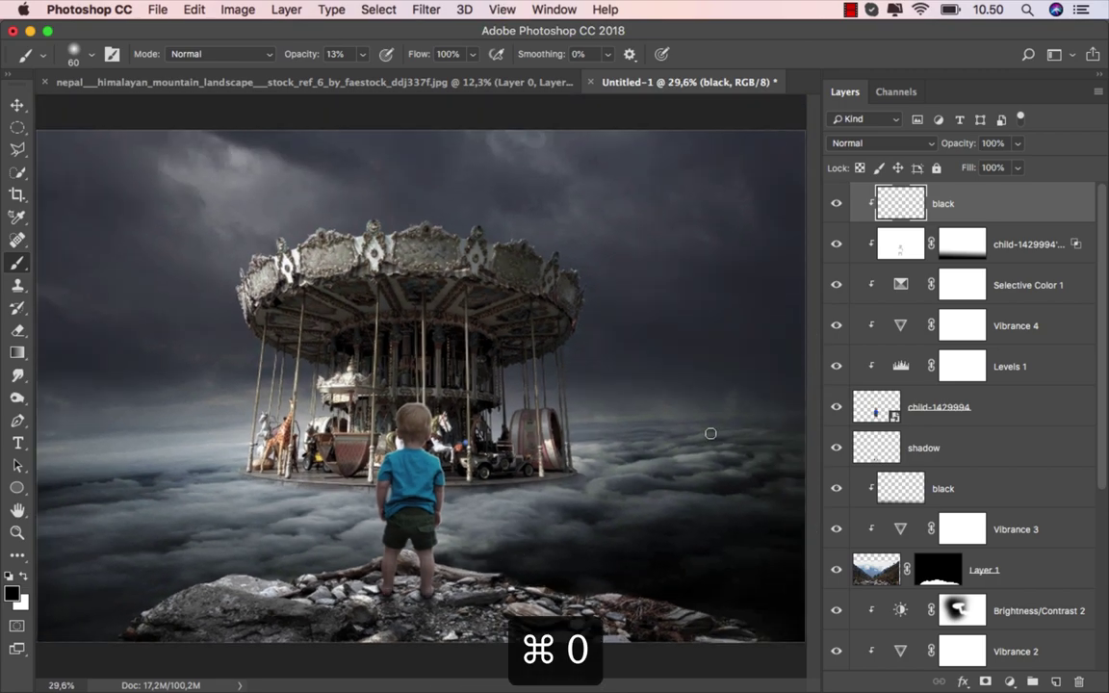
left_click(837, 207)
left_click(837, 206)
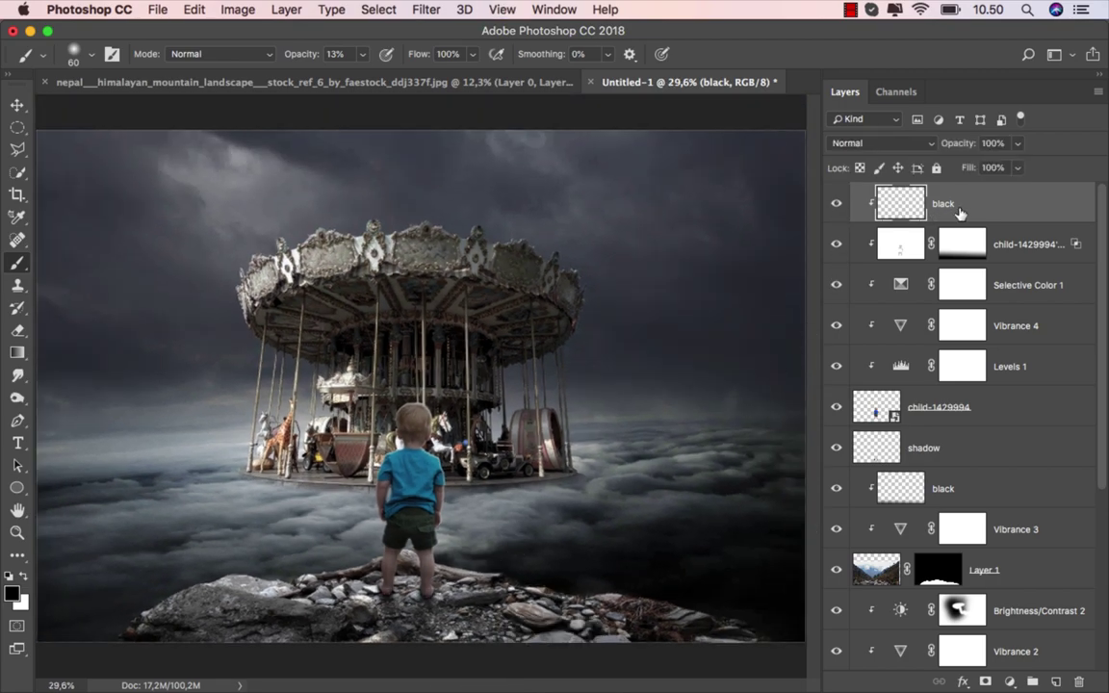
left_click_drag(1014, 168, 961, 208)
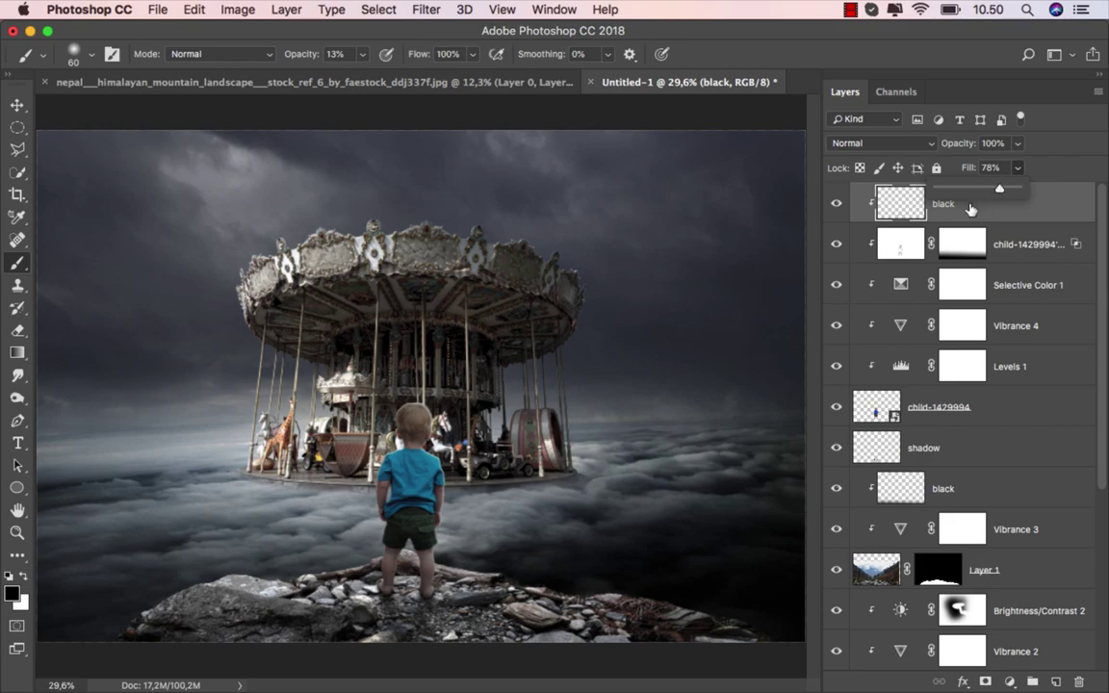
key("super+0")
Place the 12_smoke_fog_by_duzulek_db2ms2h image and stretch it to cover the canvas.
key("v")
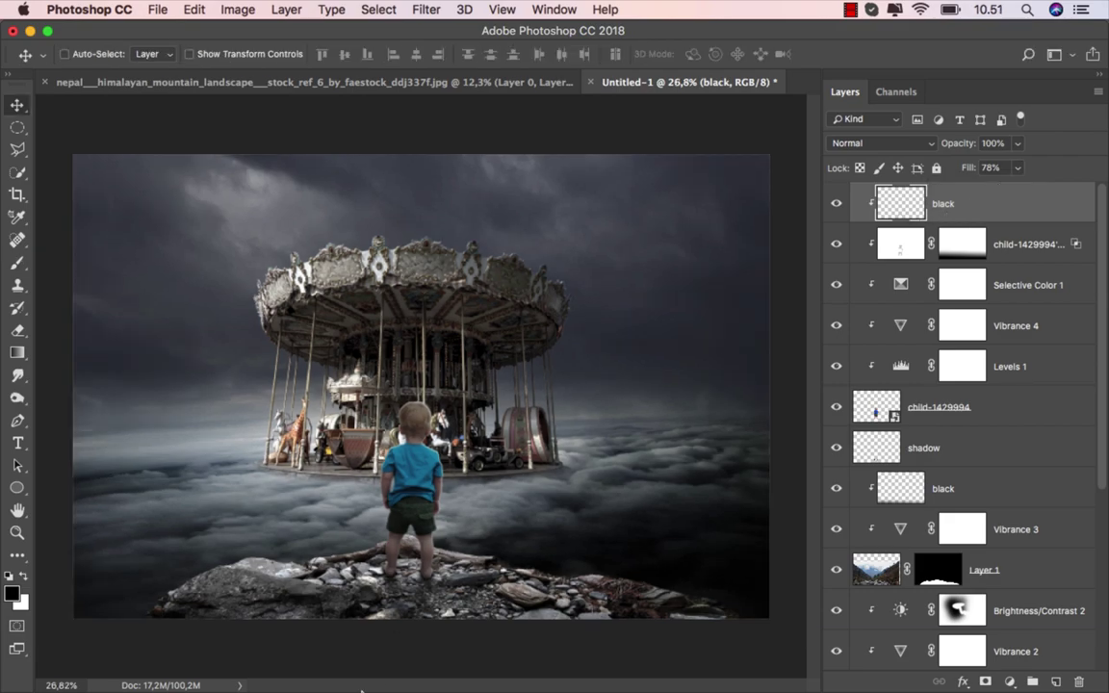
left_click(377, 666)
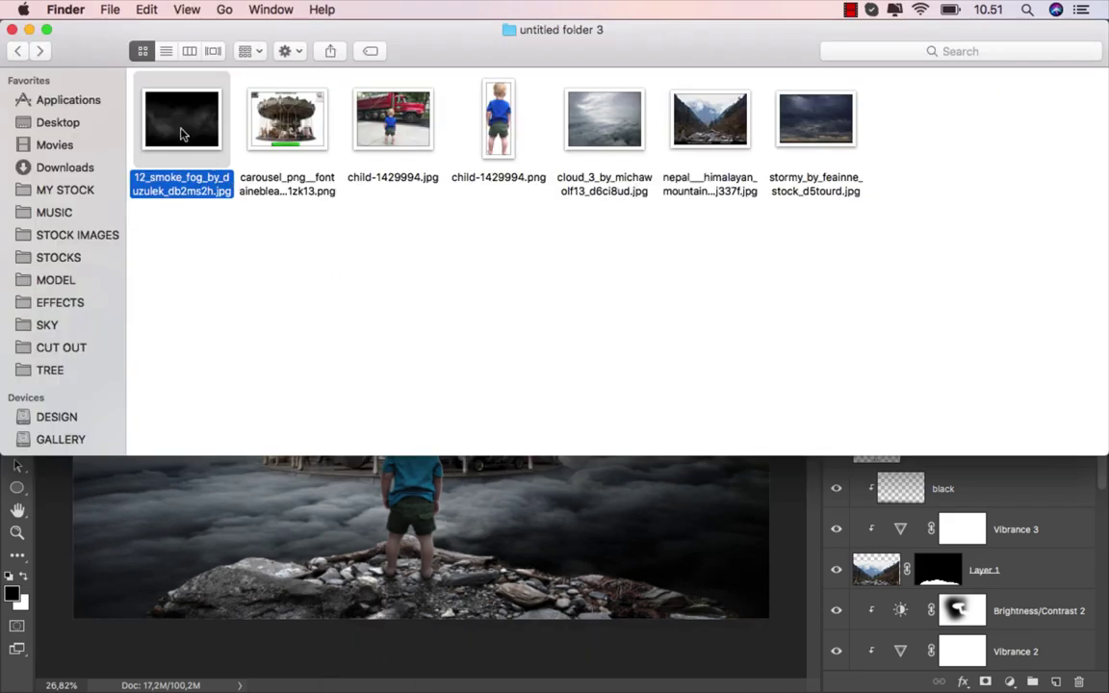
left_click_drag(181, 135, 332, 496)
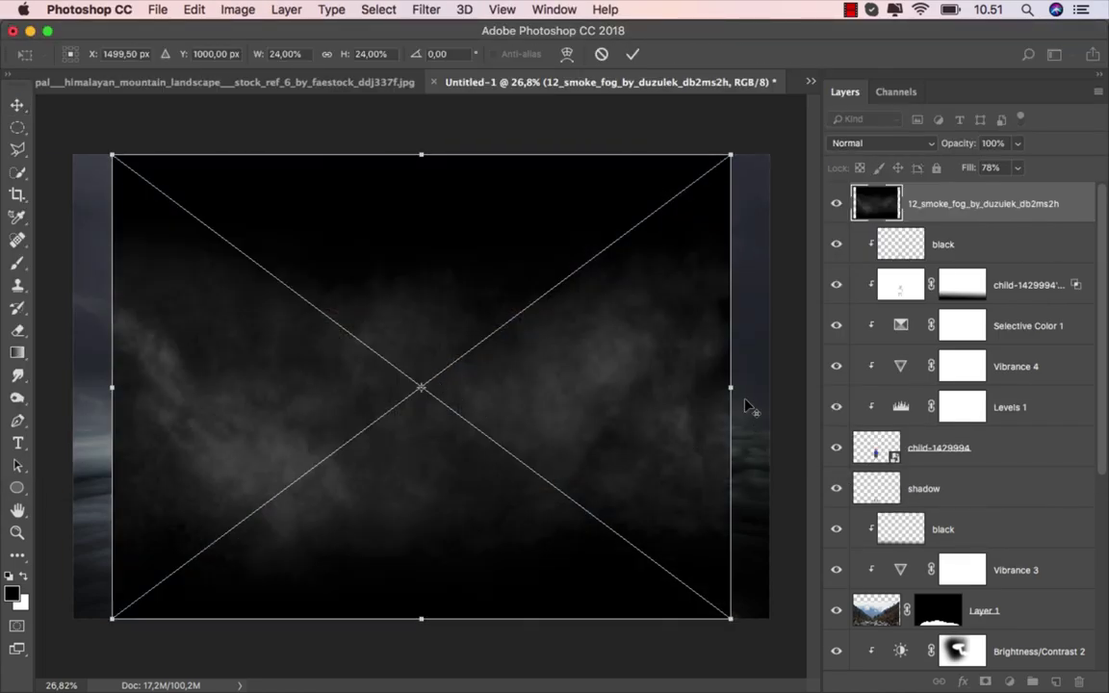
left_click_drag(731, 387, 765, 389)
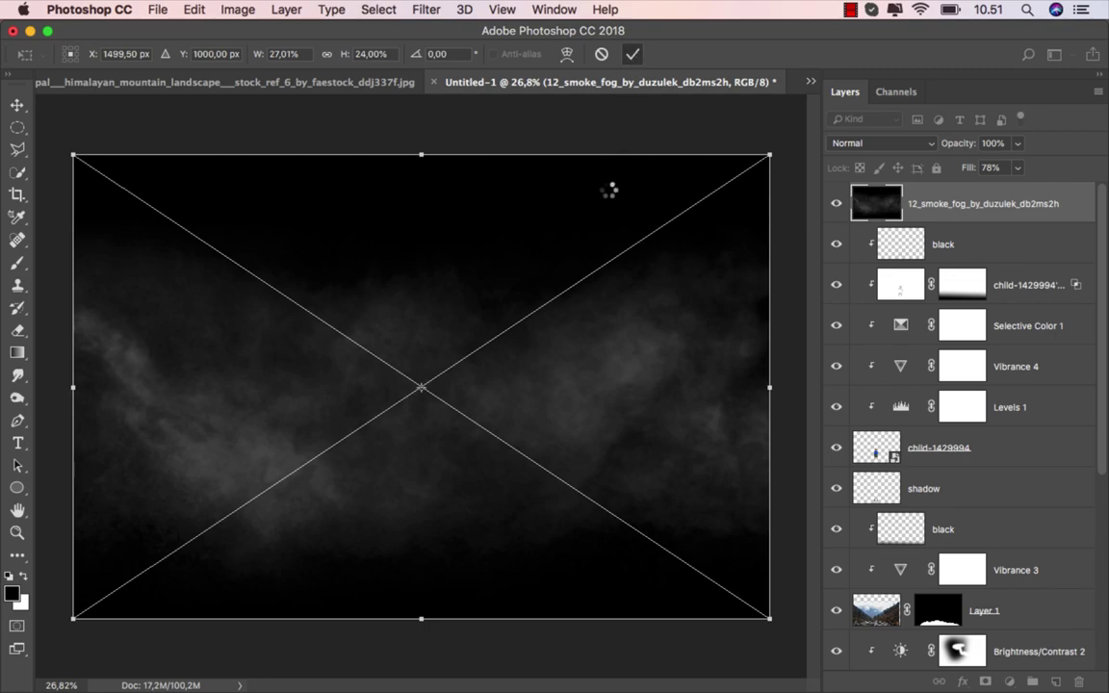
key("Return")
Set the fog layer to Screen blend mode at 51% opacity.
left_click(863, 146)
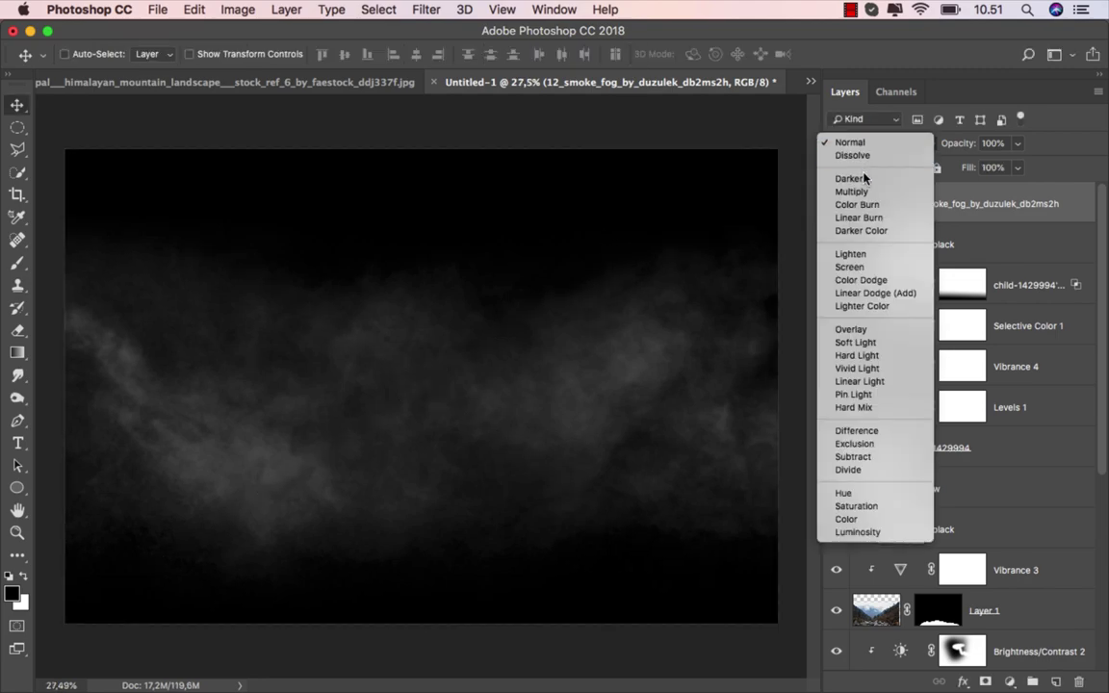
left_click(872, 266)
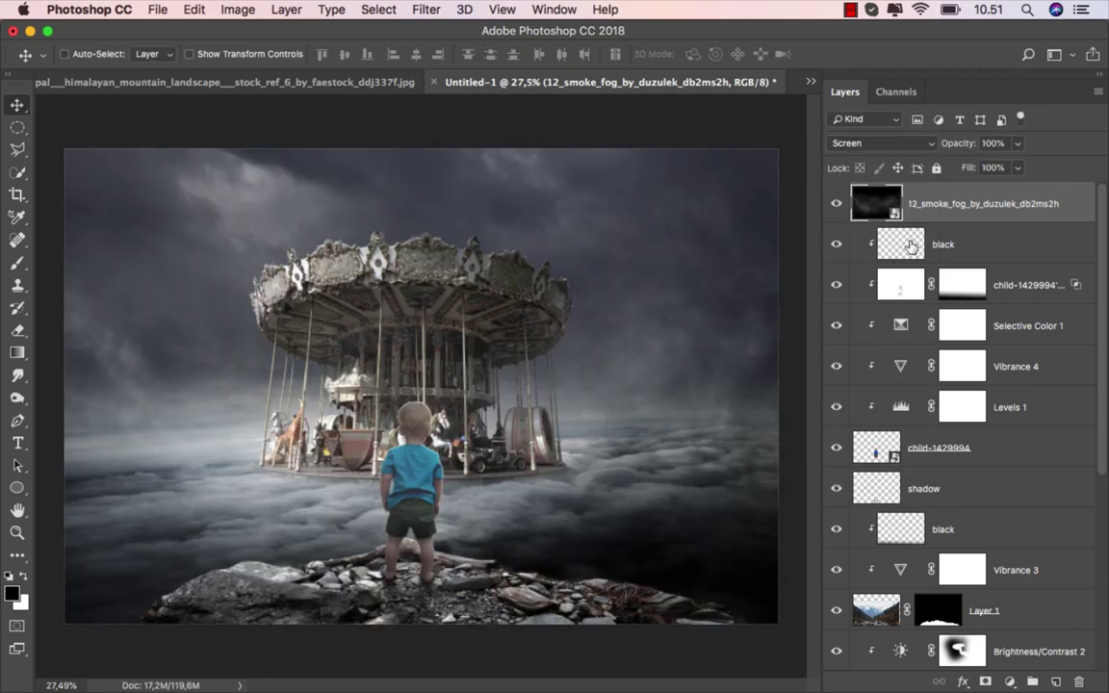
left_click(1018, 145)
left_click_drag(1013, 170, 983, 170)
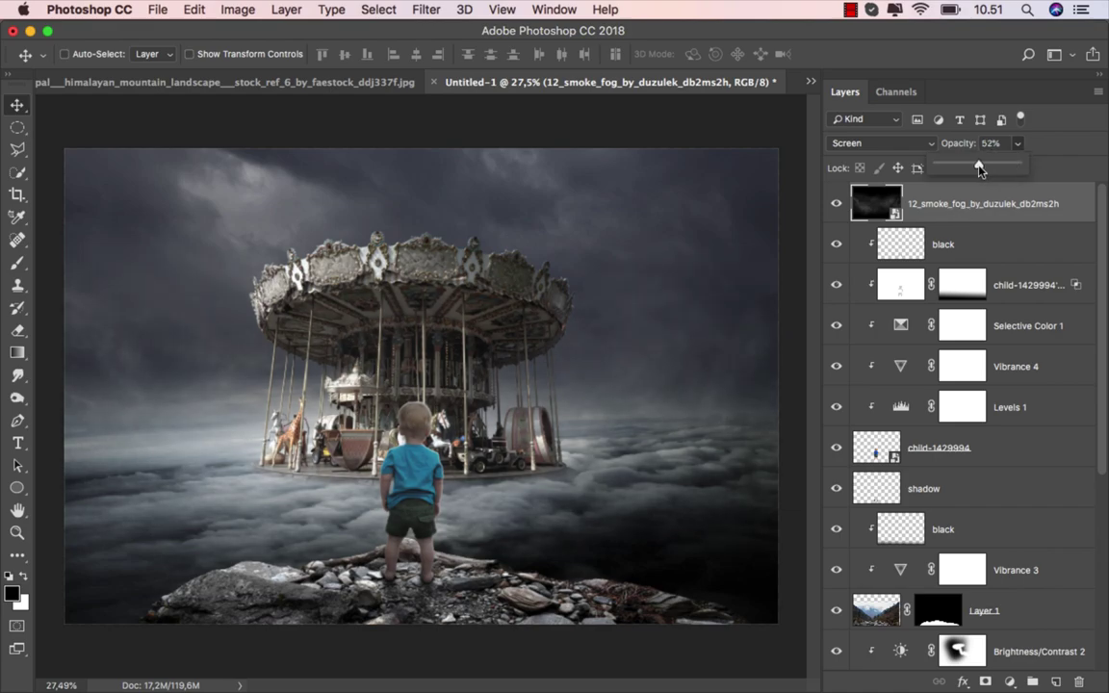
left_click(871, 183)
Flip the fog layer vertically and add a white layer mask.
key("super+t")
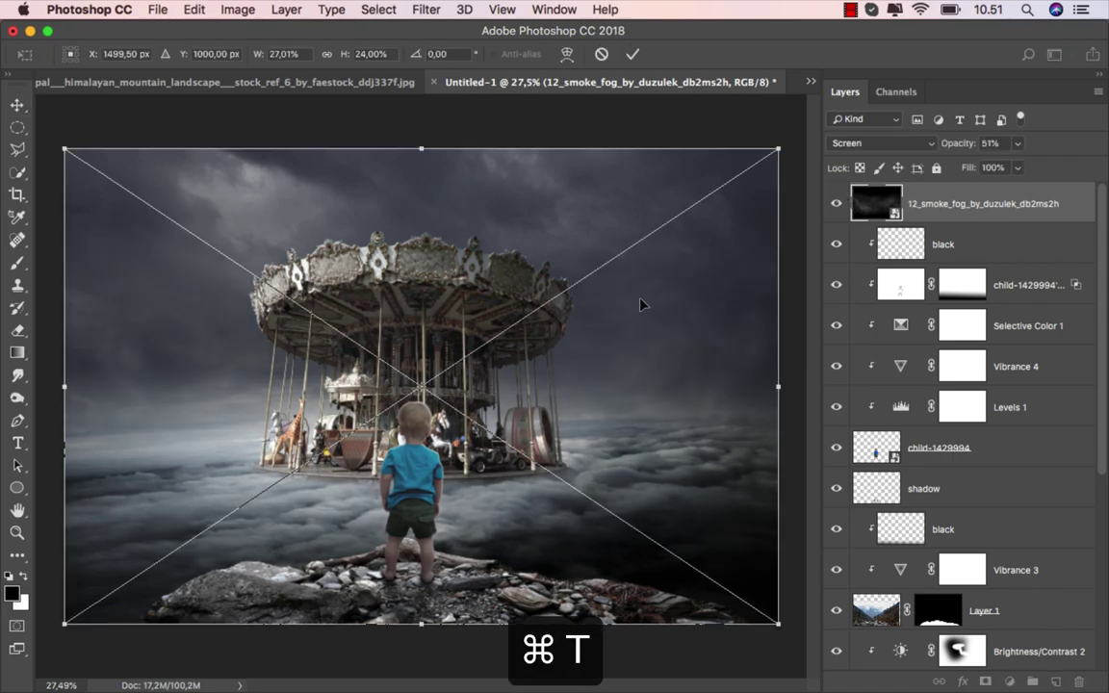
right_click(641, 301)
left_click(692, 514)
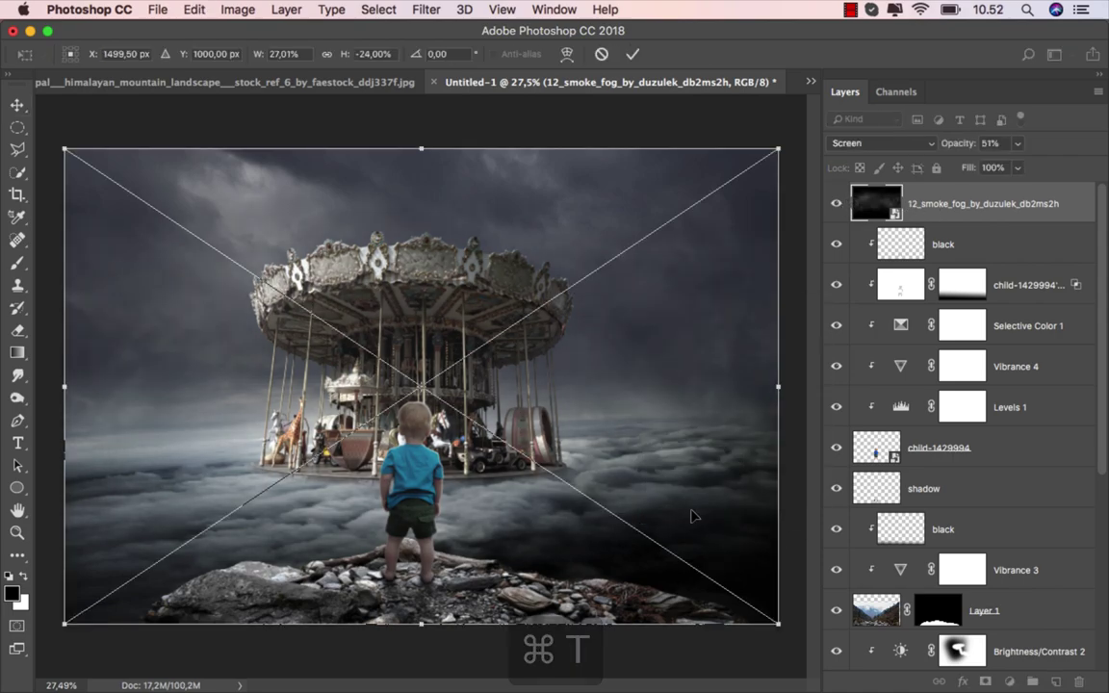
left_click(633, 54)
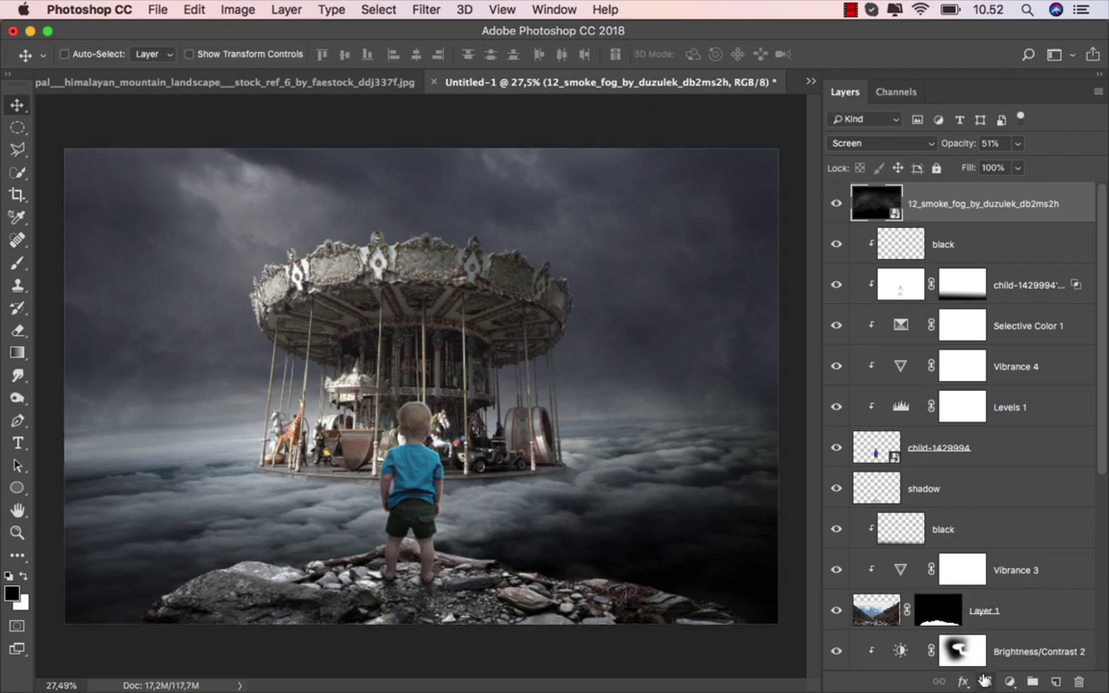
left_click(985, 682)
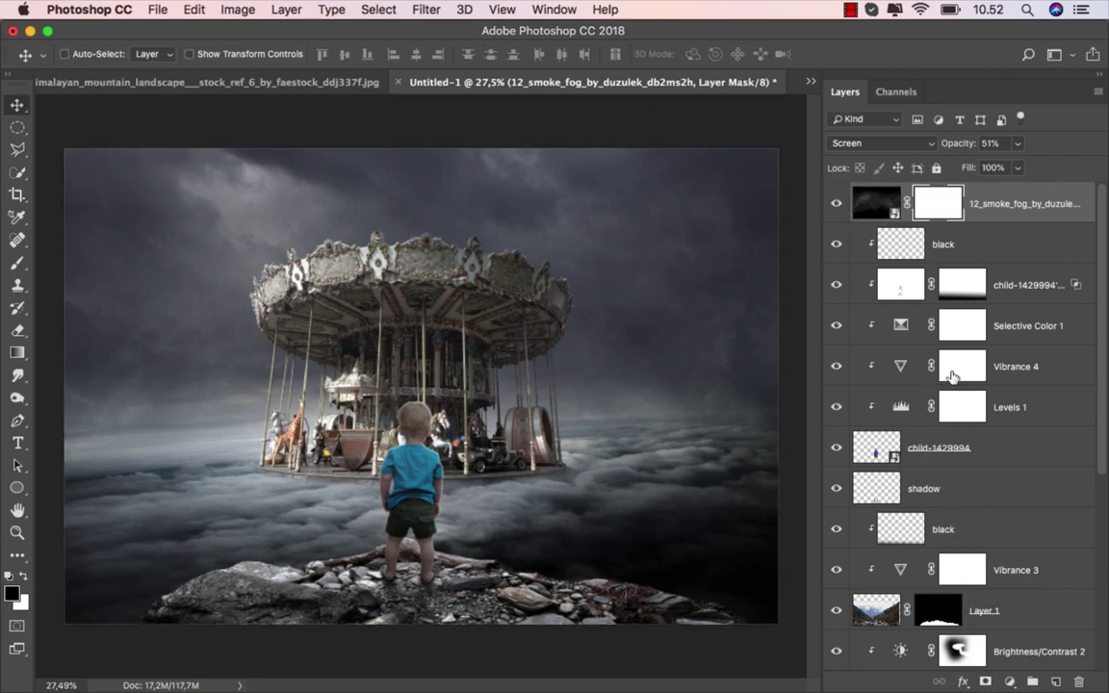
With a 35% opacity, size 296 brush, paint black on the fog mask over the carousel.
left_click(18, 263)
left_click(60, 264)
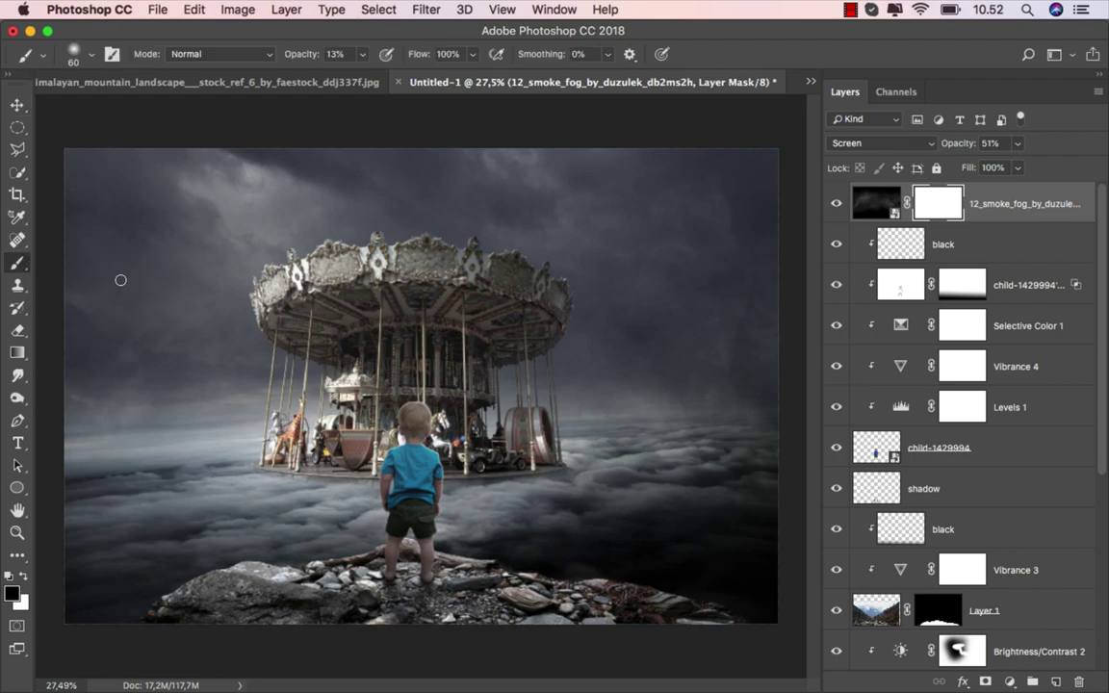
left_click(362, 54)
left_click_drag(360, 74, 379, 75)
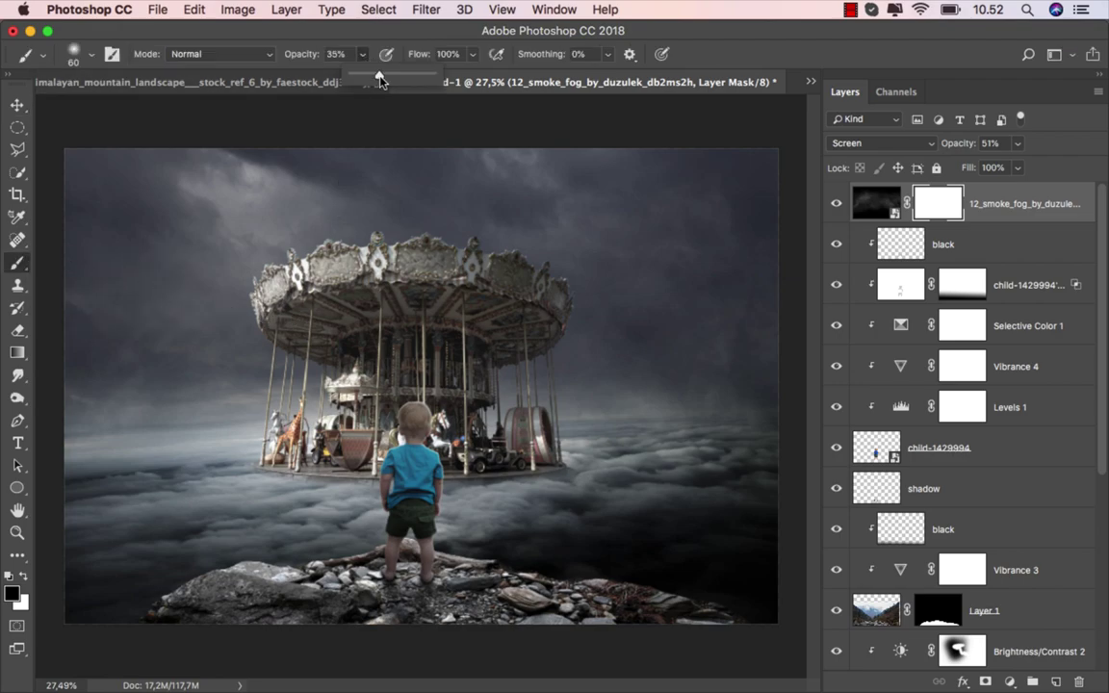
mouse_move(525, 241)
left_mouse_down()
mouse_move(539, 241)
mouse_move(531, 329)
mouse_move(364, 309)
mouse_move(401, 330)
mouse_move(472, 304)
mouse_move(539, 332)
mouse_move(495, 371)
mouse_move(485, 435)
mouse_move(485, 293)
mouse_move(352, 274)
mouse_move(304, 327)
mouse_move(481, 359)
left_mouse_up()
scroll(520, 289, "up", 1)
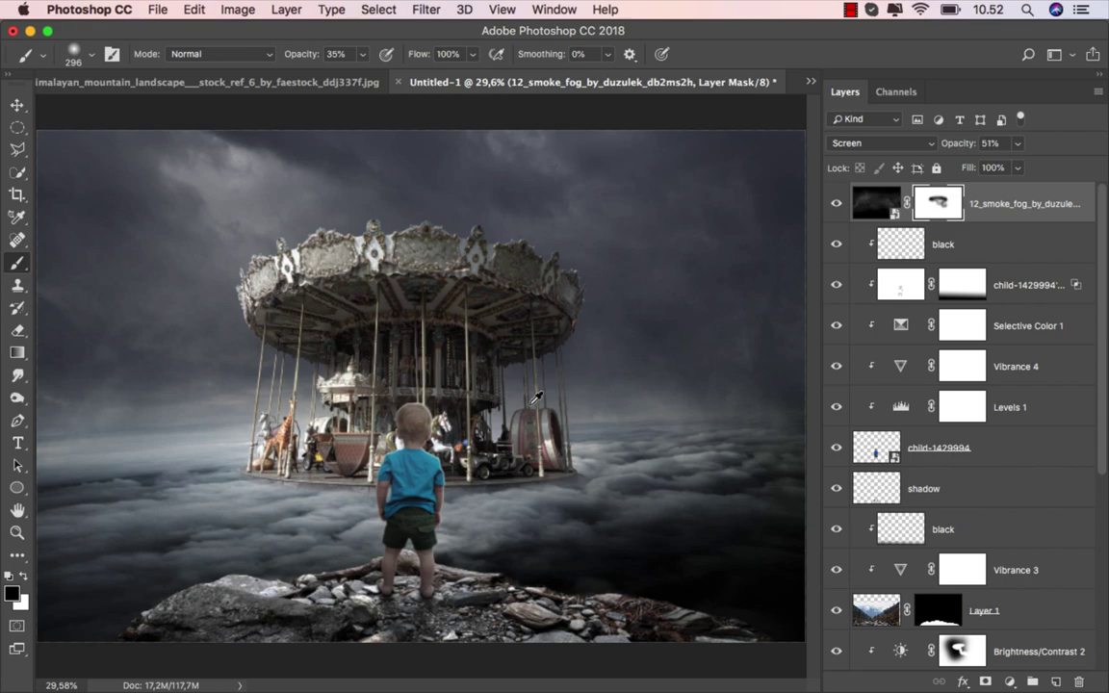
scroll(536, 398, "down", 1)
scroll(536, 398, "down", 1)
Compare the fog on and off, then add a Gradient Map adjustment above it.
left_click(835, 203)
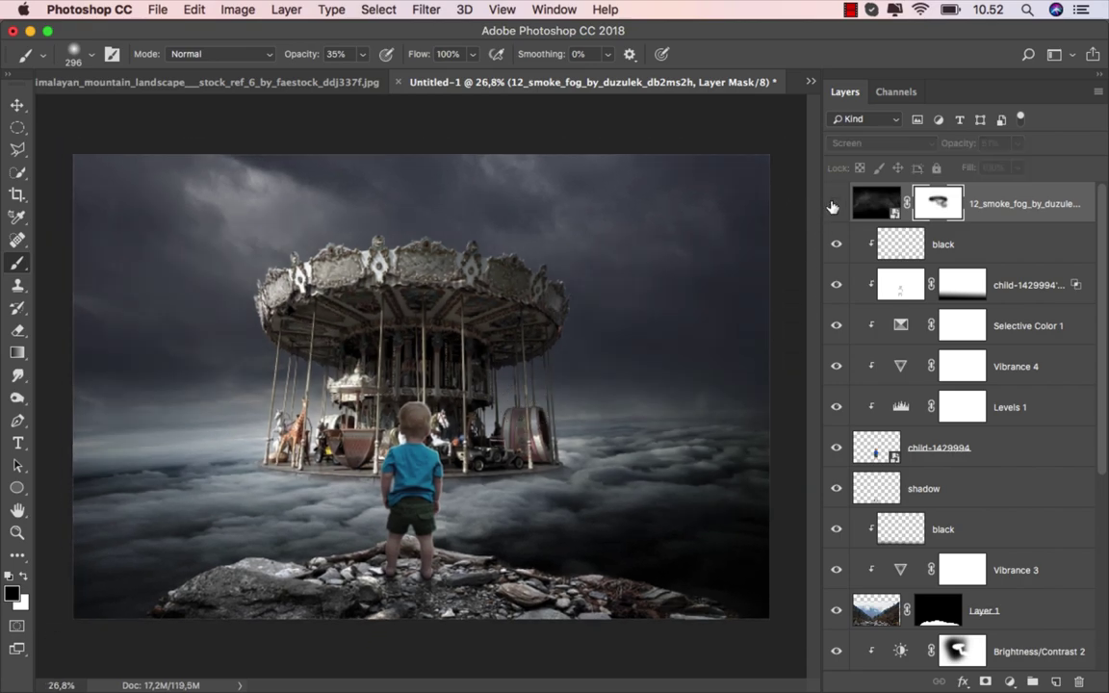
left_click(836, 203)
left_click(866, 197)
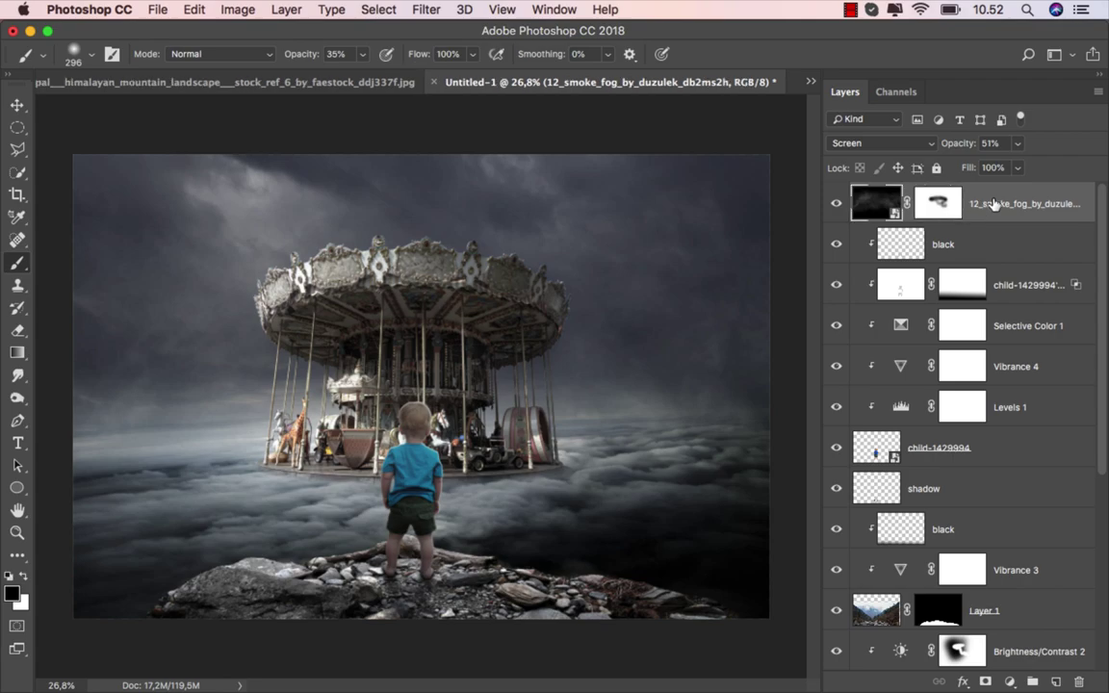
left_click(1010, 682)
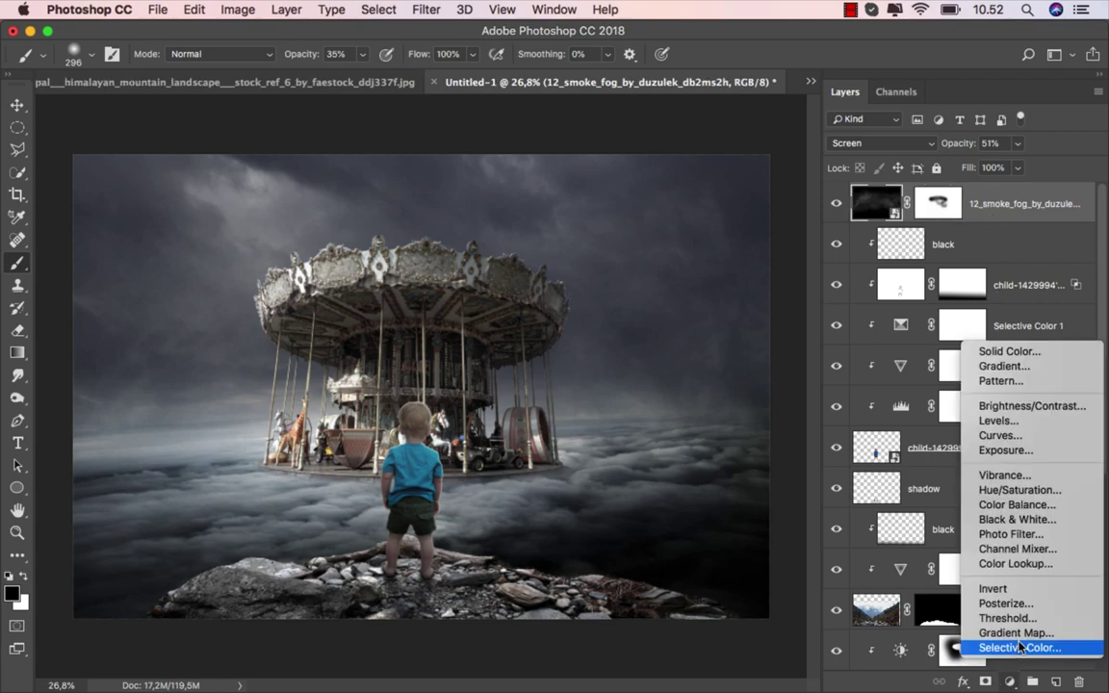
left_click(1027, 635)
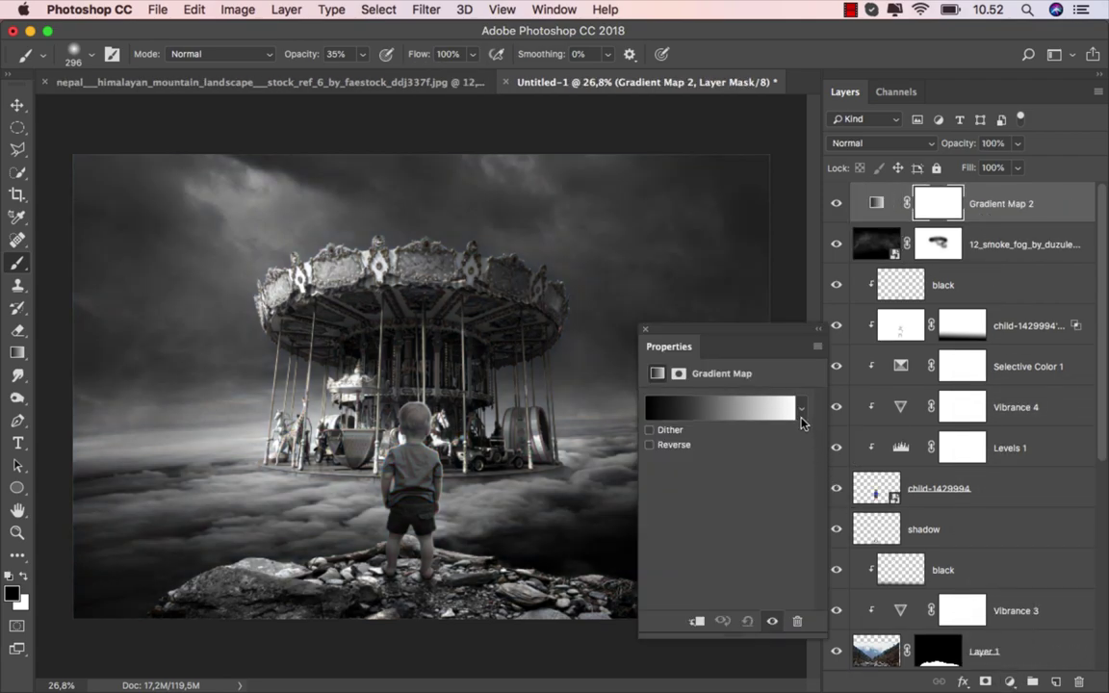
Set Gradient Map 2 to Hard Light and make its dark gradient stop a deep brown.
left_click(877, 143)
left_click(857, 355)
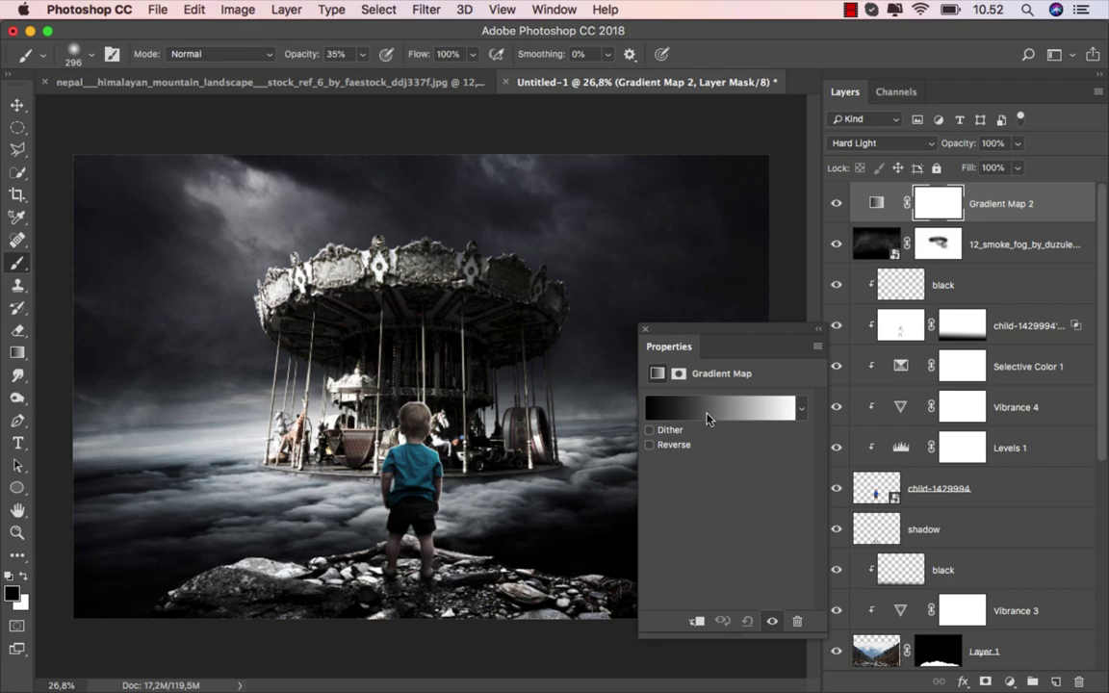
left_click(708, 418)
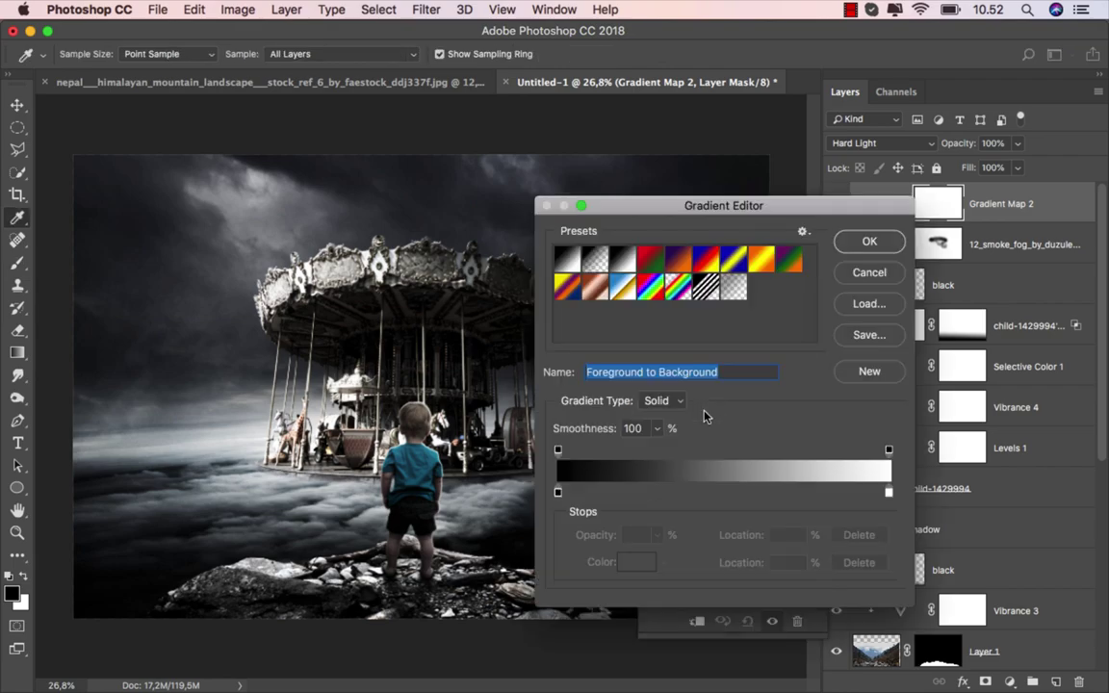
left_click(559, 494)
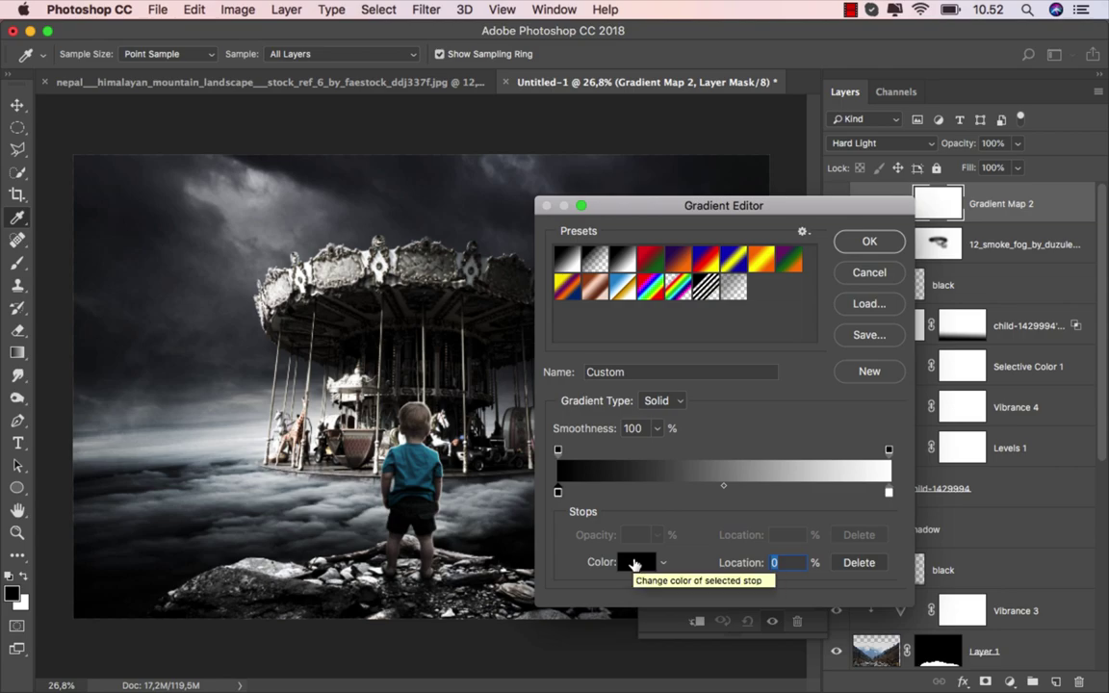
left_click(635, 565)
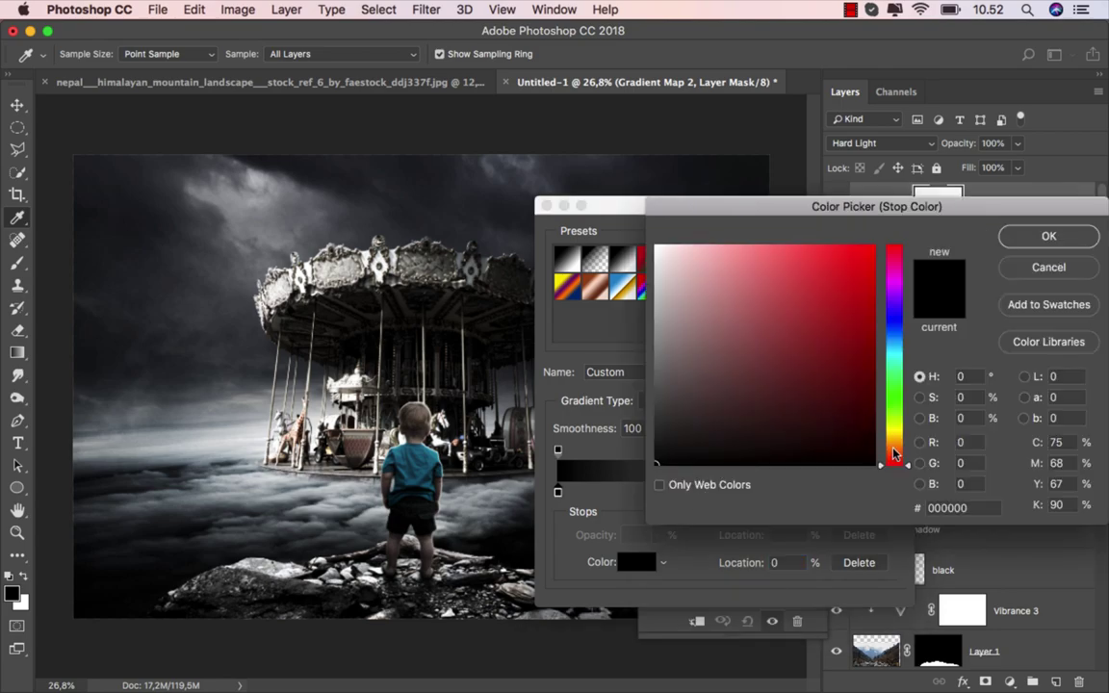
left_click_drag(897, 454, 901, 451)
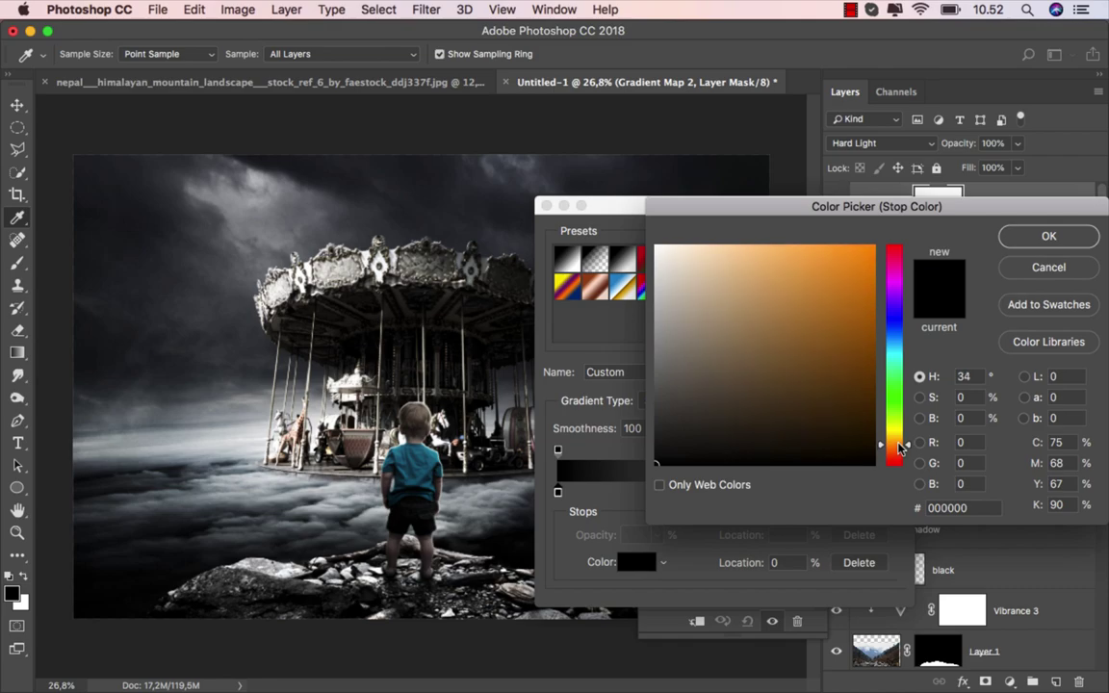
left_click_drag(867, 395, 873, 359)
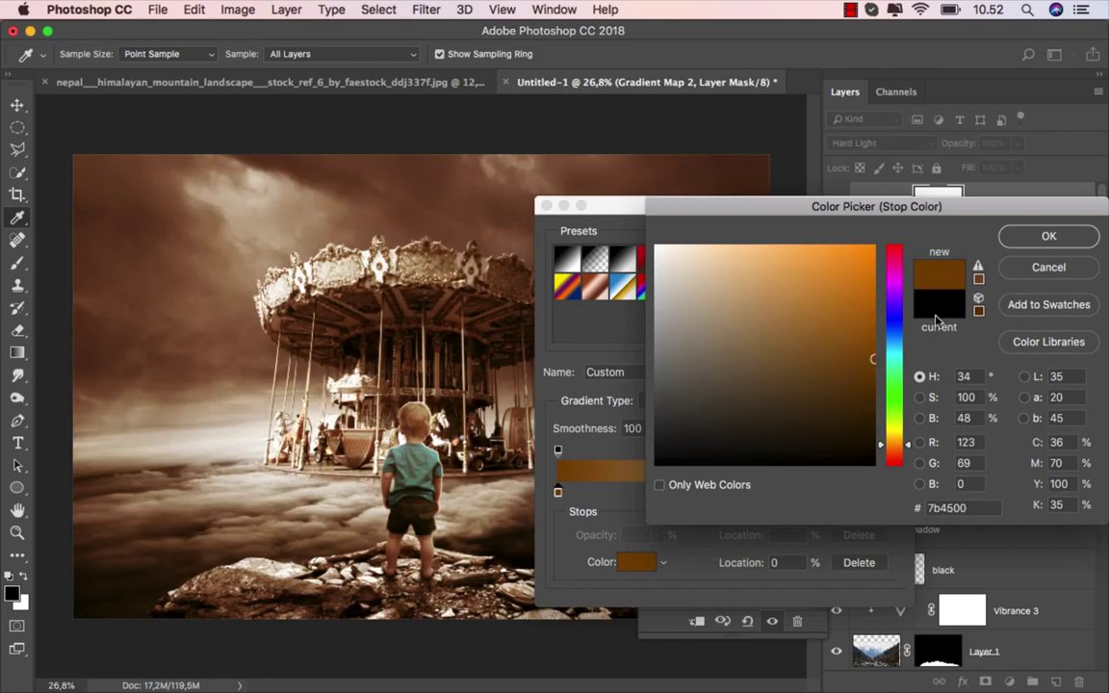
left_click(1022, 242)
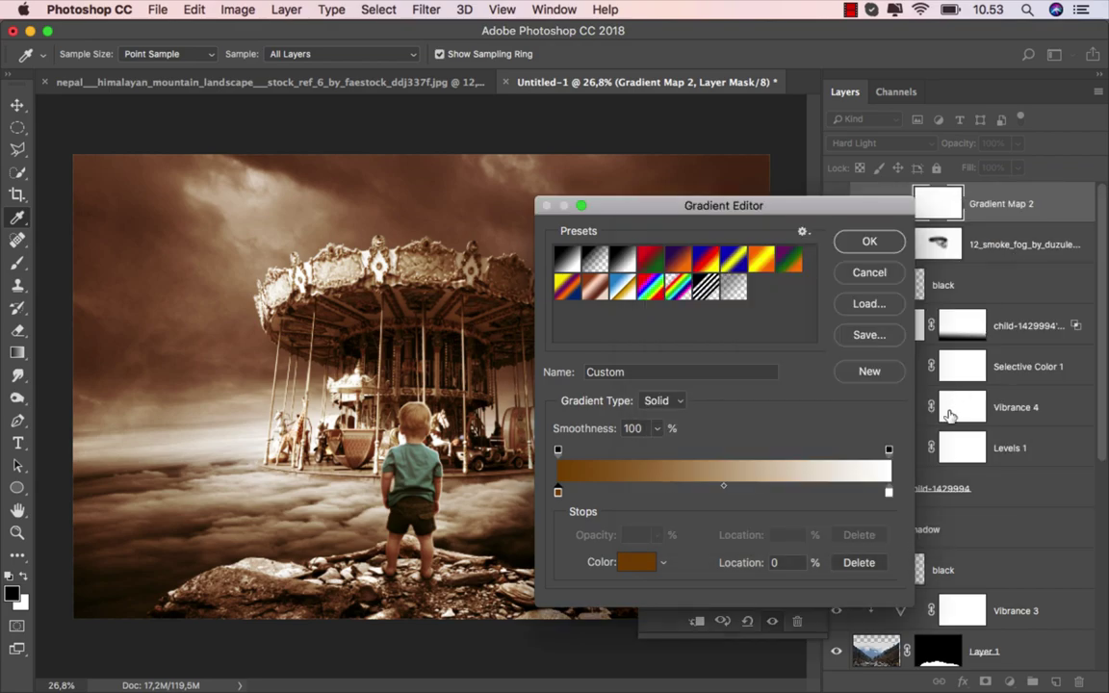
Make the light gradient stop pale yellow and apply the brown-to-yellow gradient map.
left_click(889, 493)
left_click(636, 564)
left_click(714, 243)
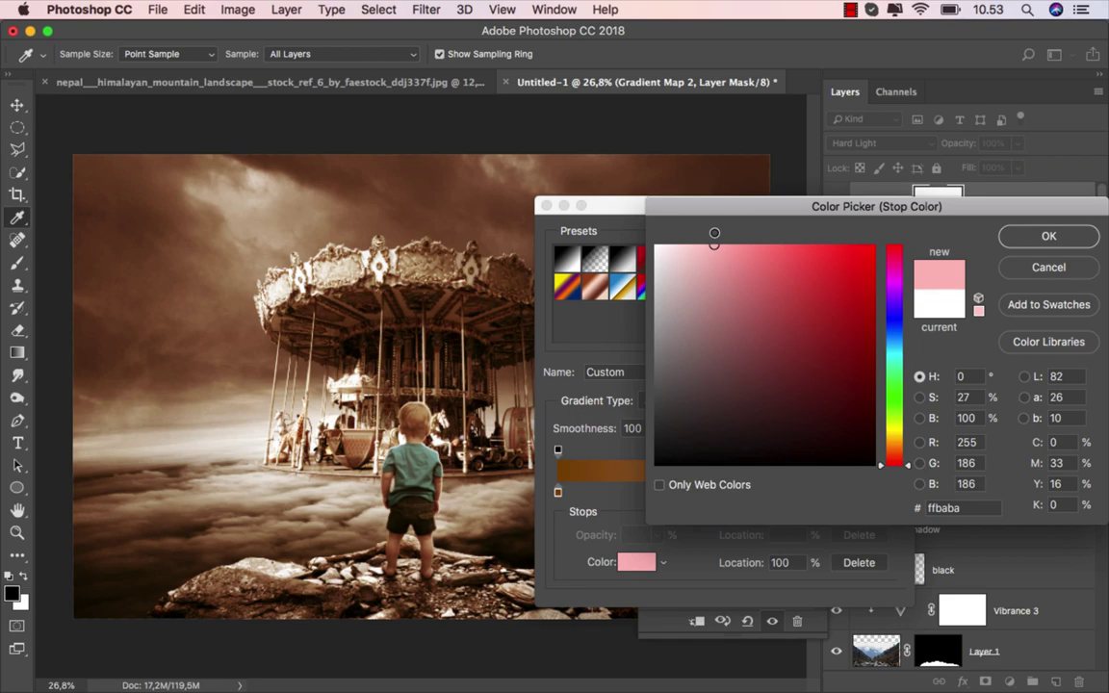
left_click(731, 246)
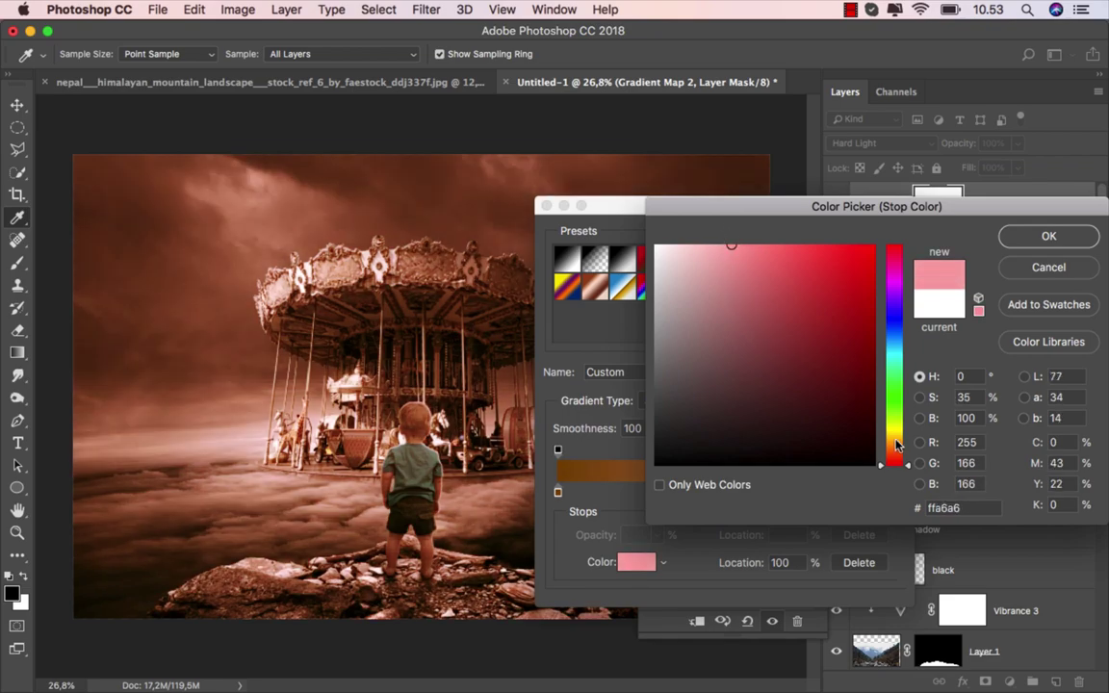
left_click_drag(896, 464, 901, 440)
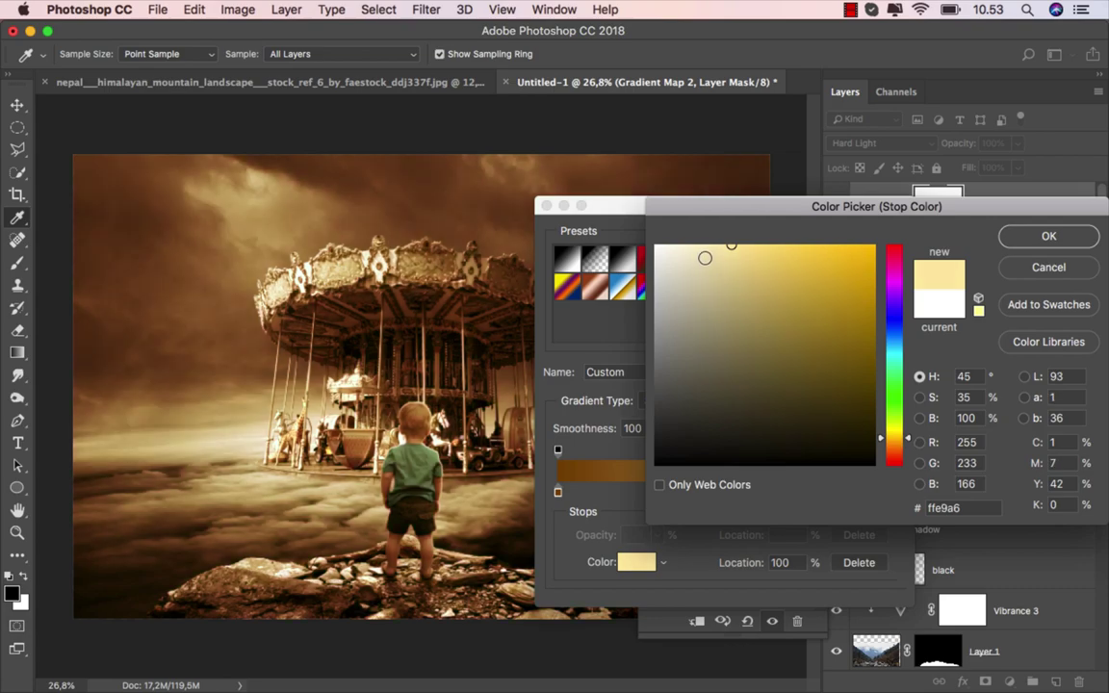
left_click(715, 241)
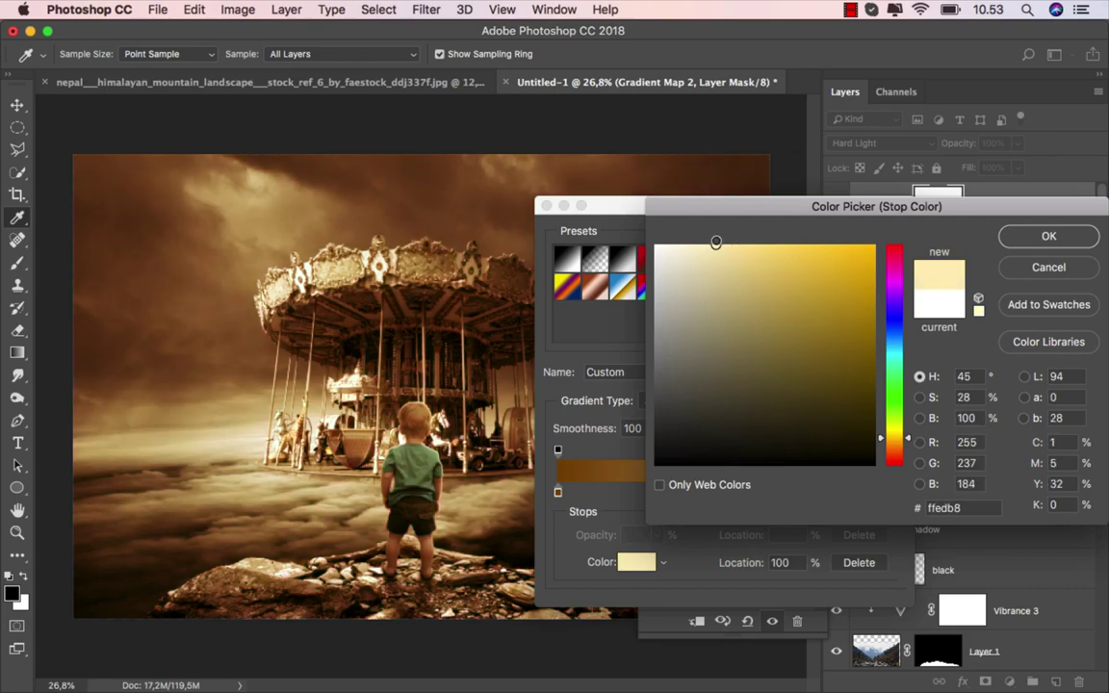
left_click(1026, 241)
left_click(853, 248)
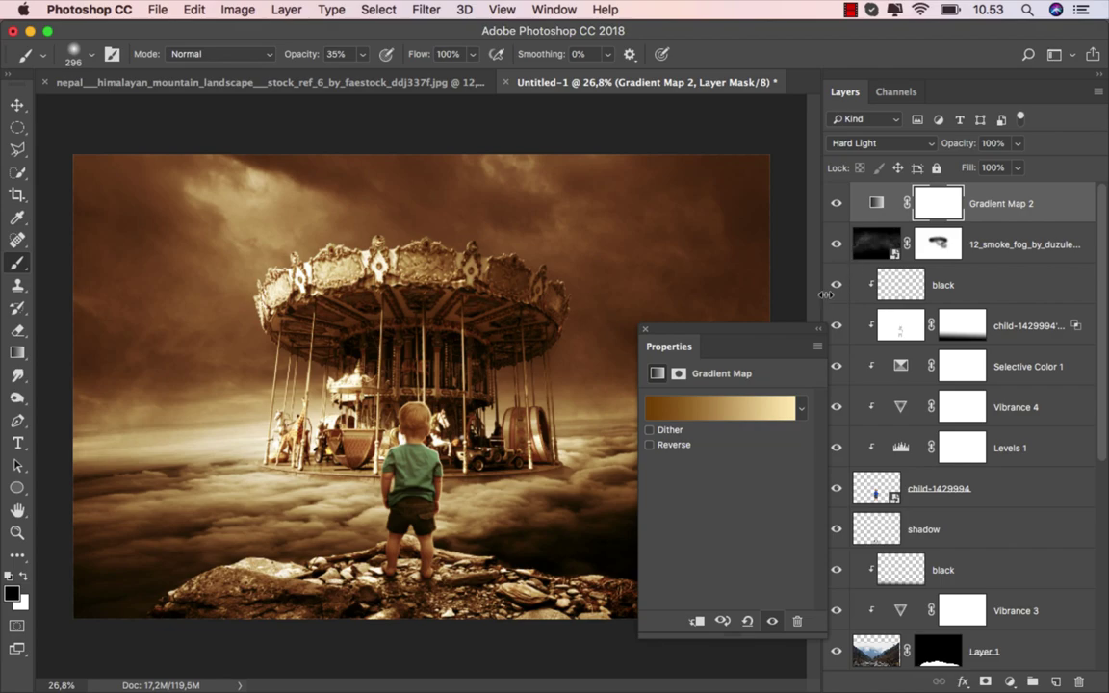
Lower Gradient Map 2's fill to 35%, comparing the image with and without it.
left_click(835, 204)
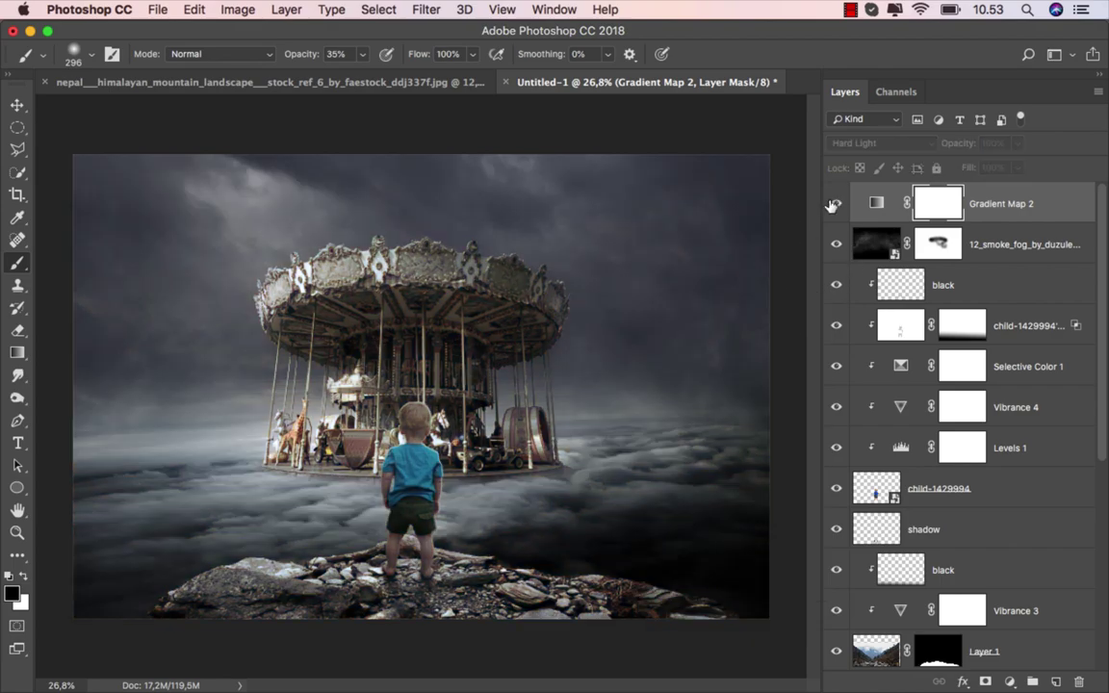
left_click(836, 204)
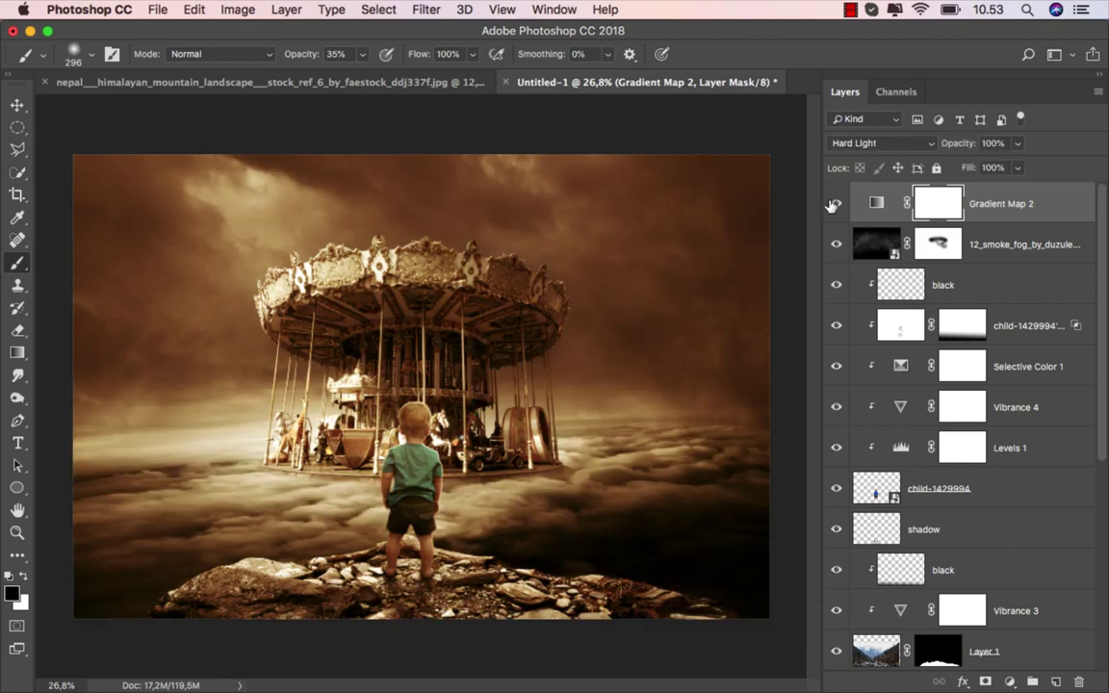
left_click(1018, 169)
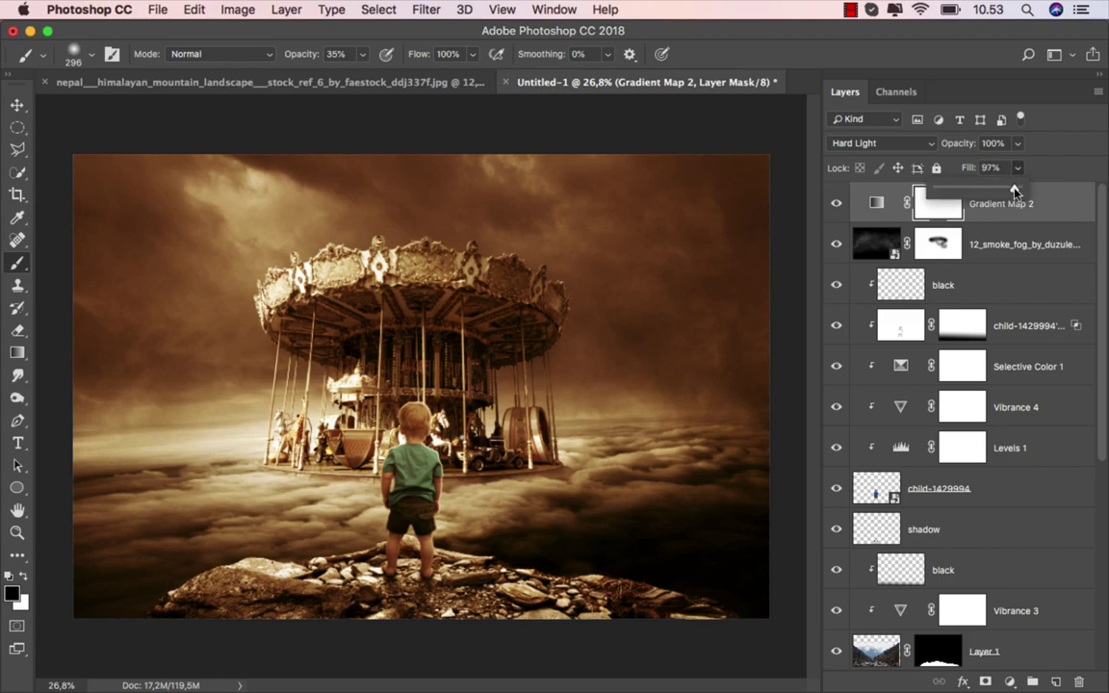
left_click_drag(951, 191, 960, 190)
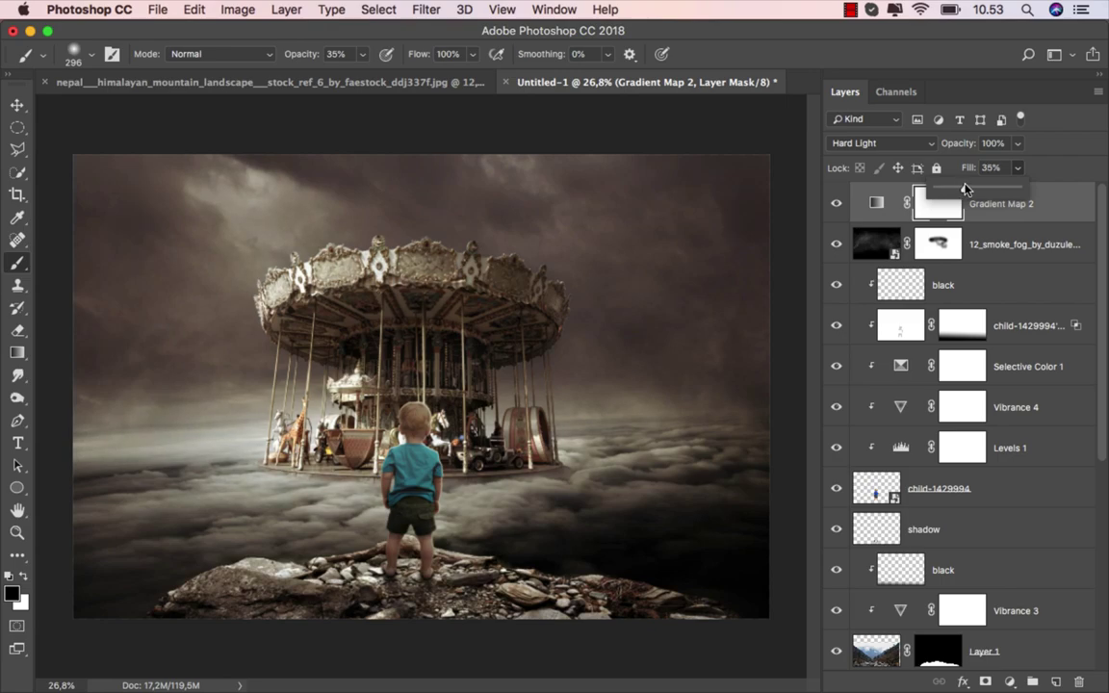
left_click(876, 203)
left_click(834, 205)
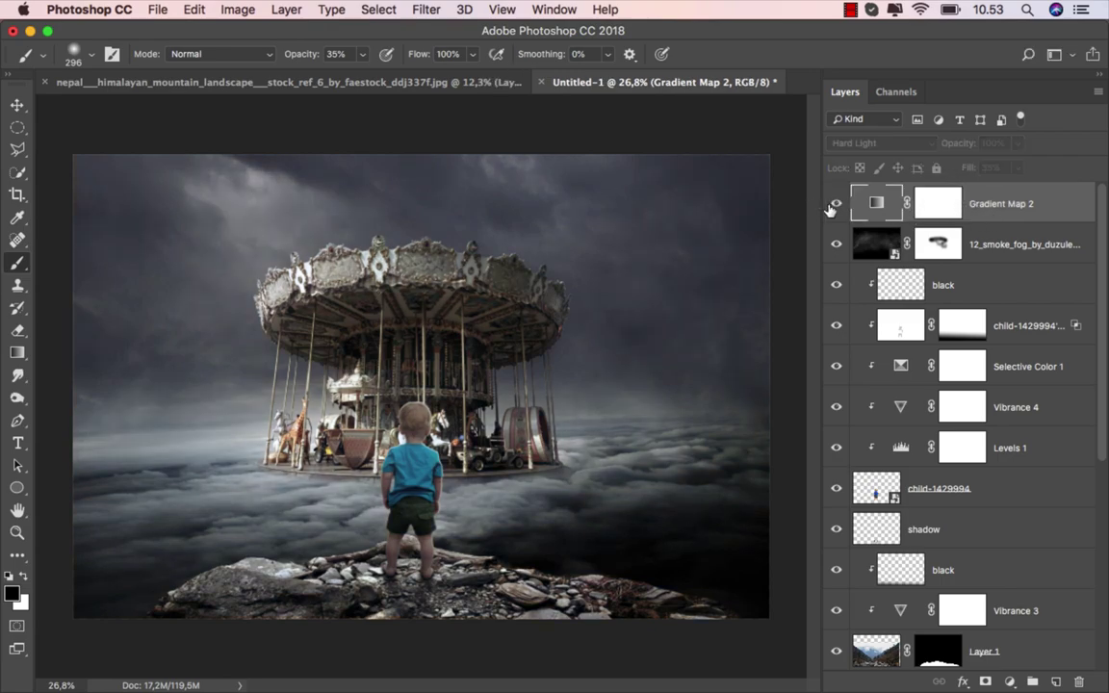
left_click(834, 205)
Add a Curves adjustment layer with highlight, midtone and shadow points on the RGB curve.
key("v")
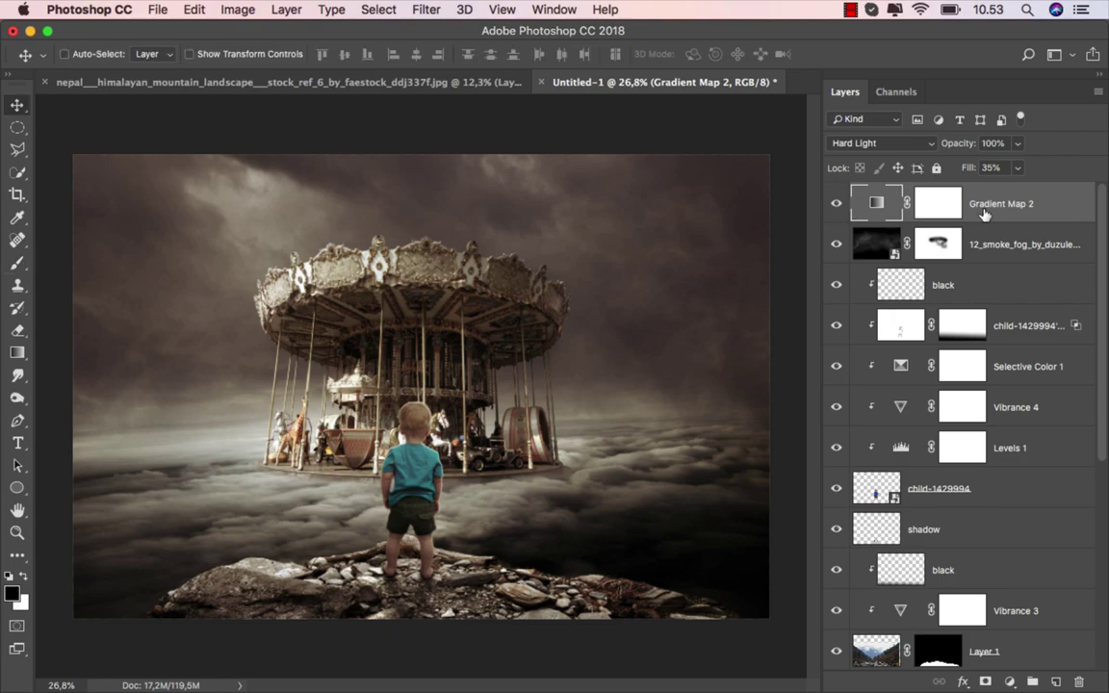
left_click(1007, 681)
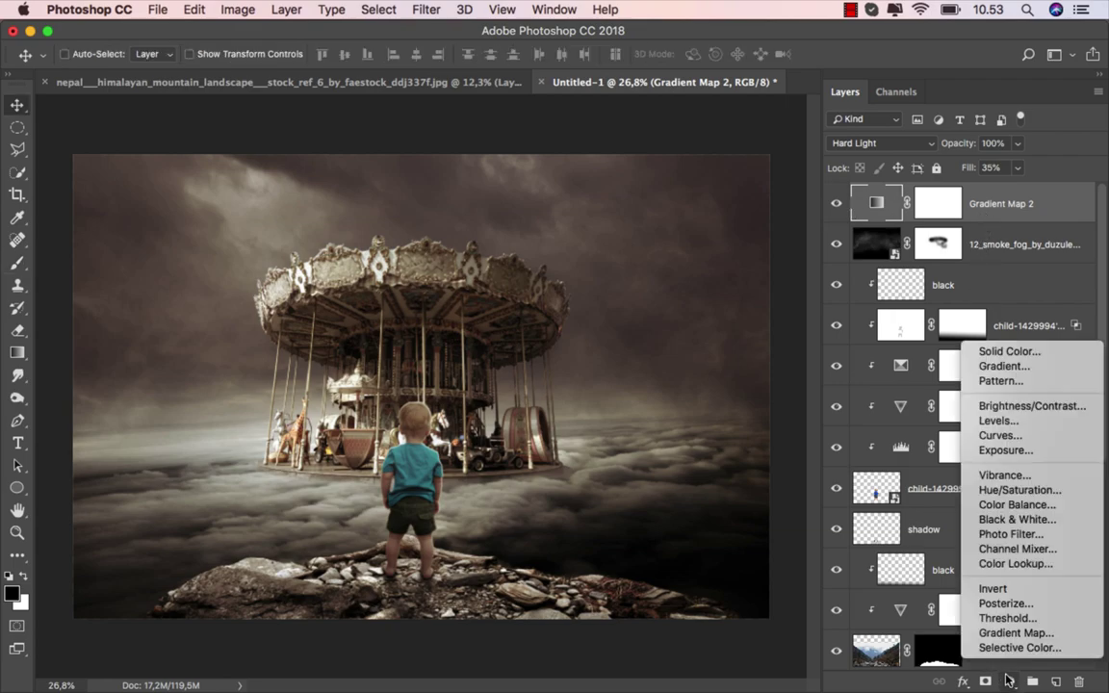
left_click(966, 435)
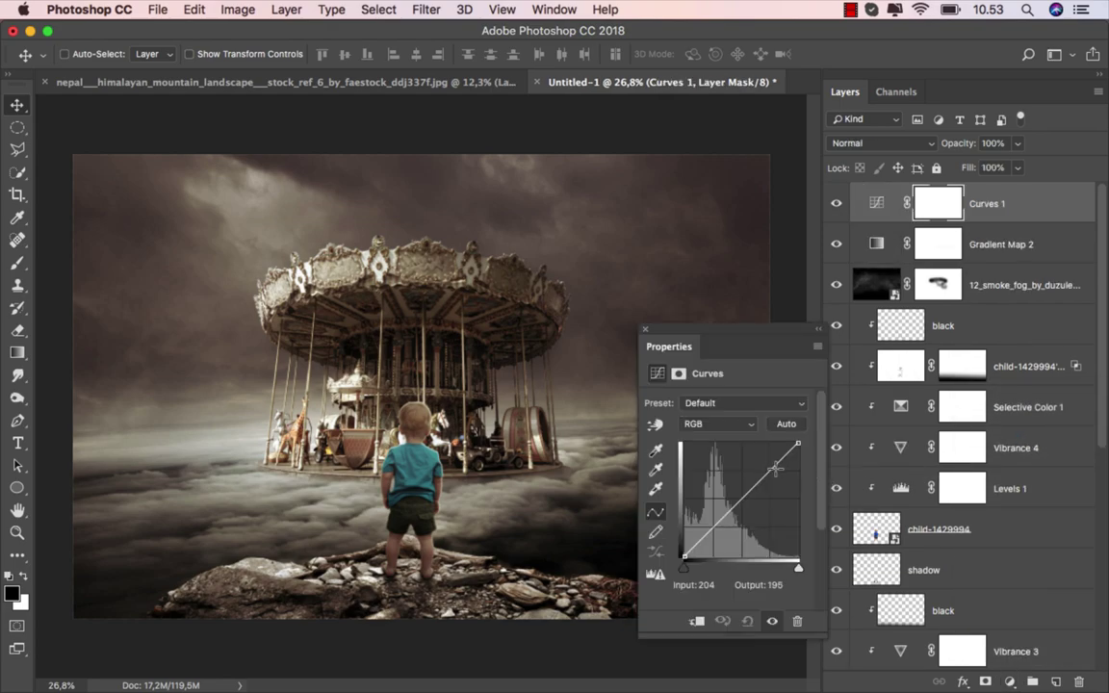
left_click(769, 471)
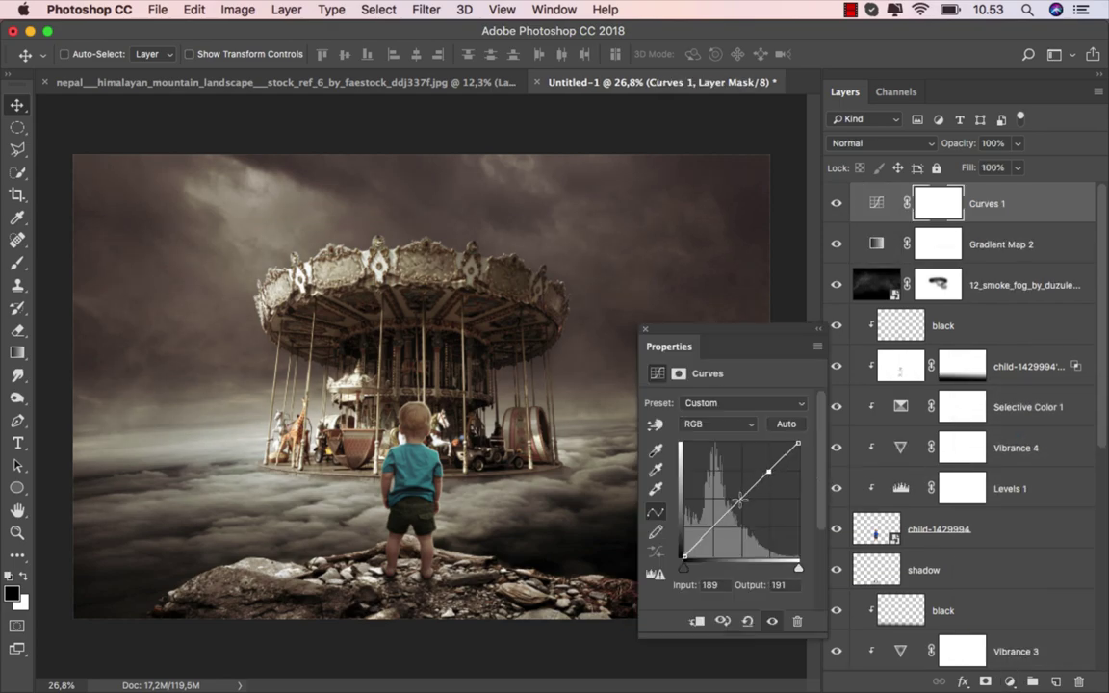
left_click(741, 498)
left_click(712, 527)
Lift the RGB black point to 41 and shape the S-curve, midtones 111→128, comparing before and after.
left_click_drag(685, 555, 679, 542)
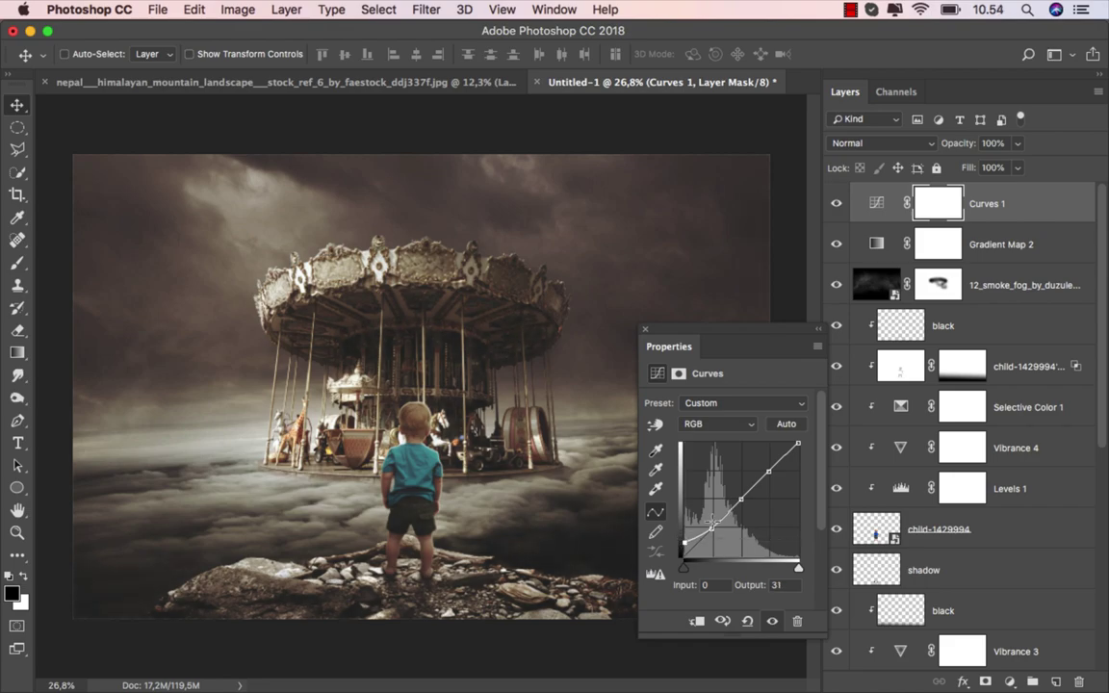
left_click(737, 498)
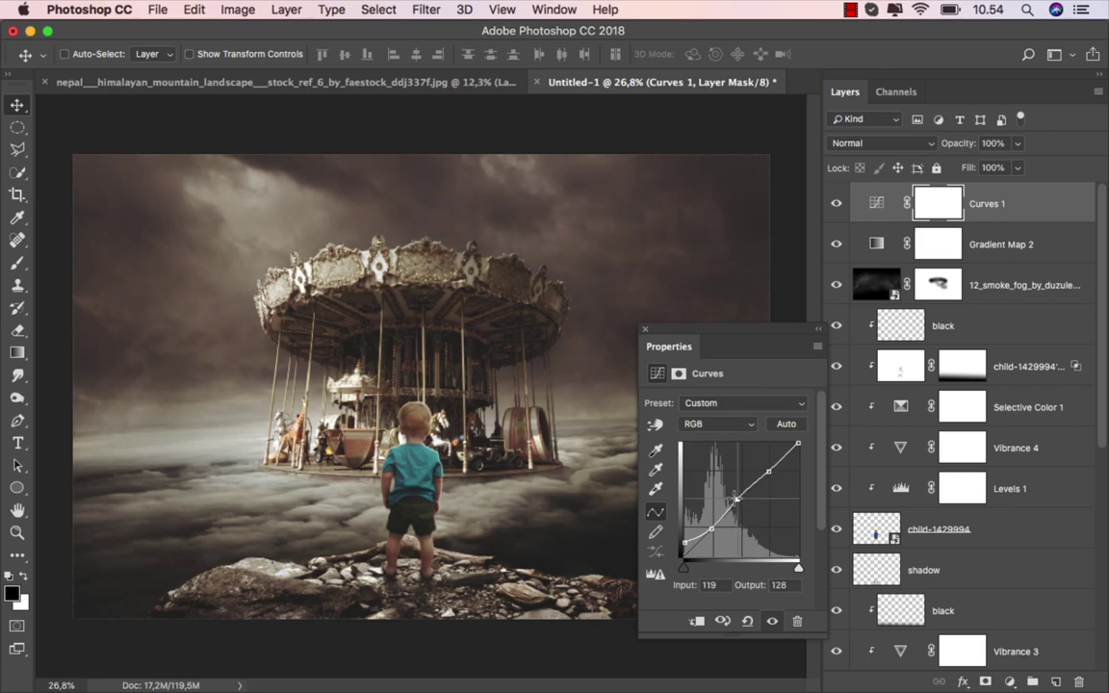
left_click_drag(736, 498, 731, 497)
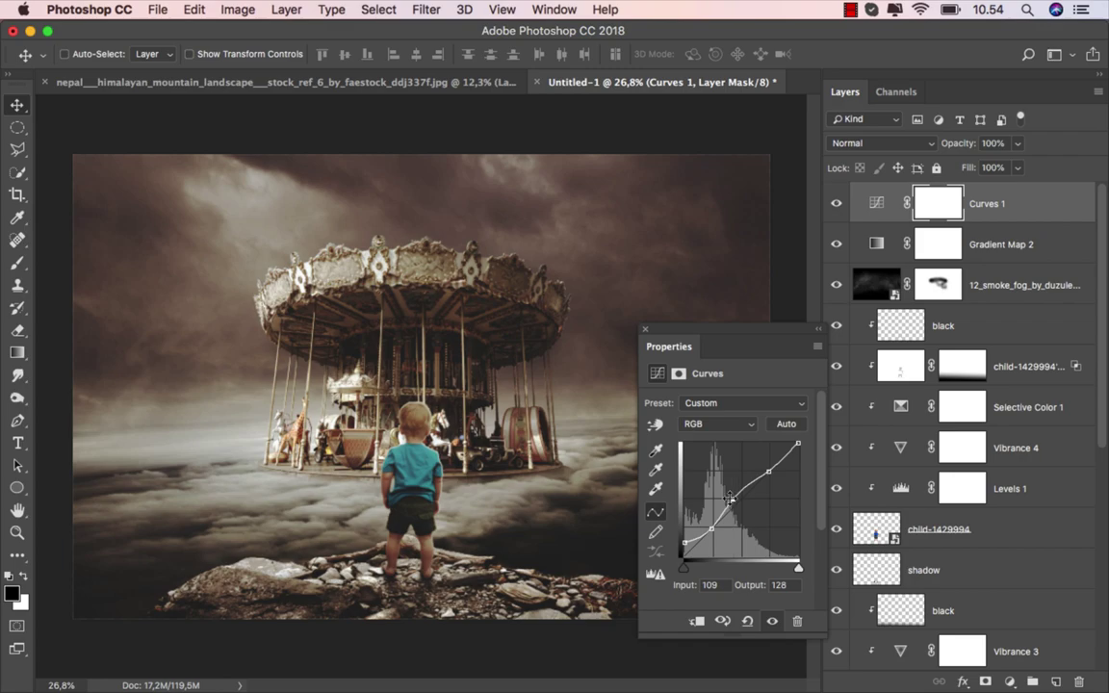
left_click_drag(769, 471, 800, 443)
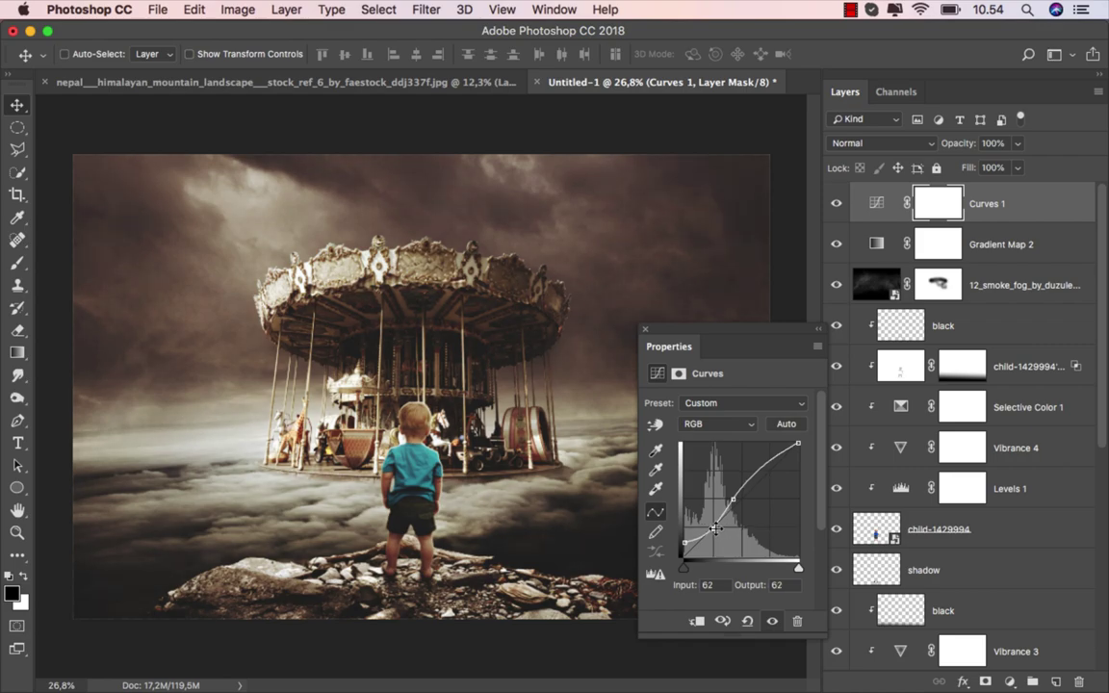
left_click_drag(711, 529, 684, 539)
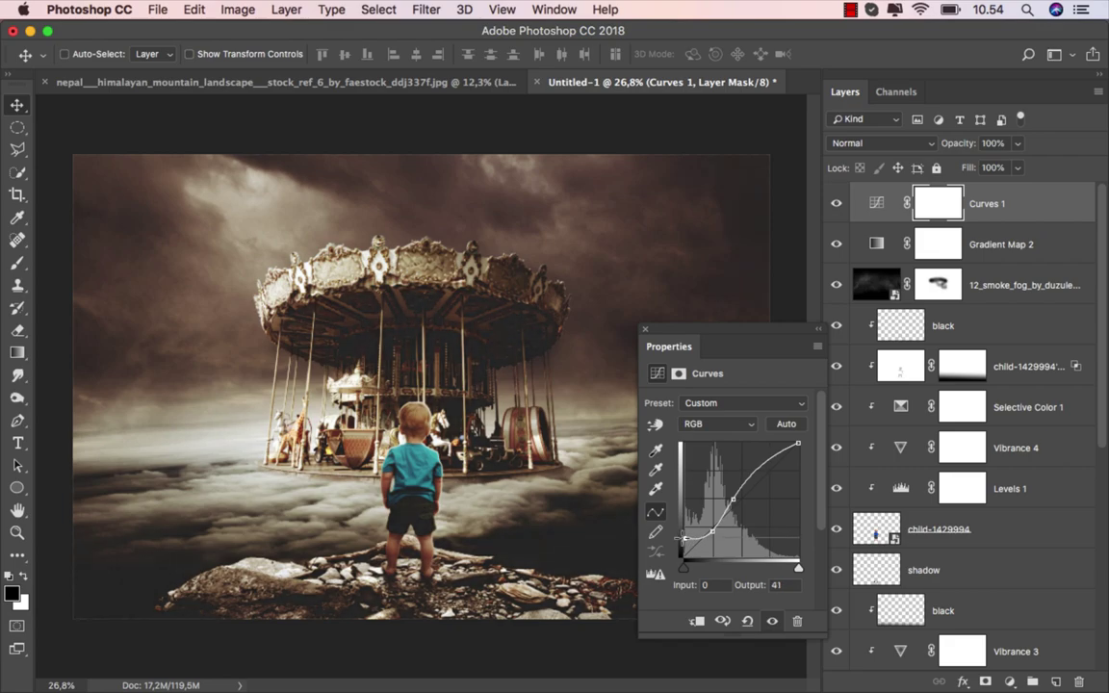
left_click(735, 498)
left_click(836, 203)
left_click(837, 204)
left_click(718, 424)
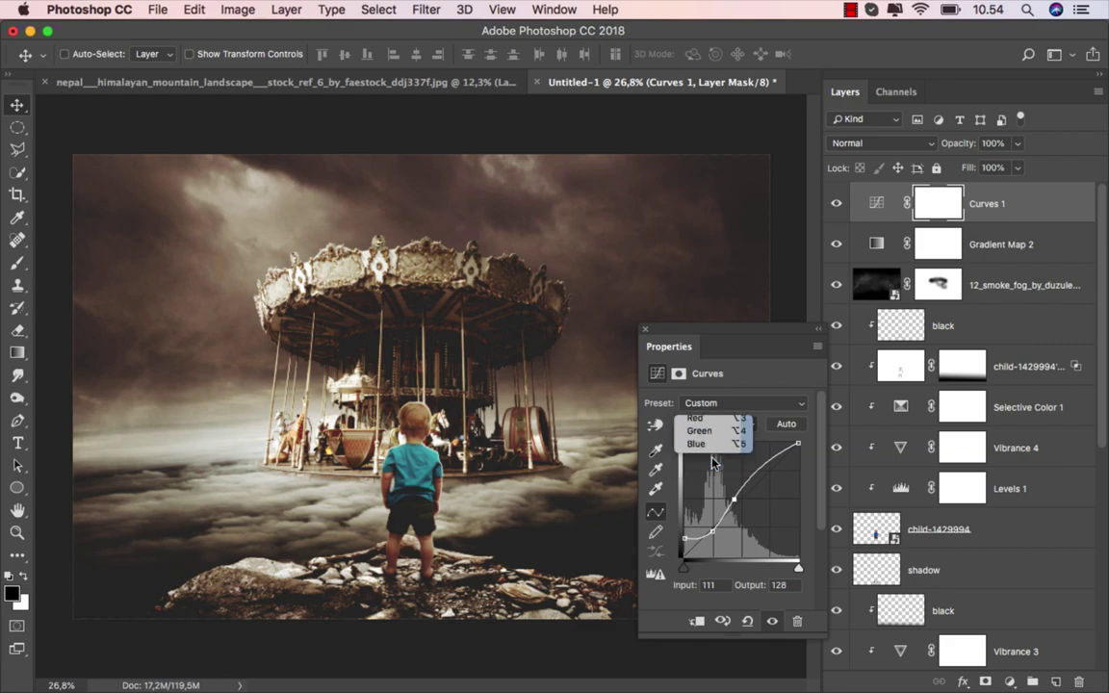
Lift the Curves 1 Blue channel black output to 27 for bluish shadows, then compare before and after.
left_click(712, 450)
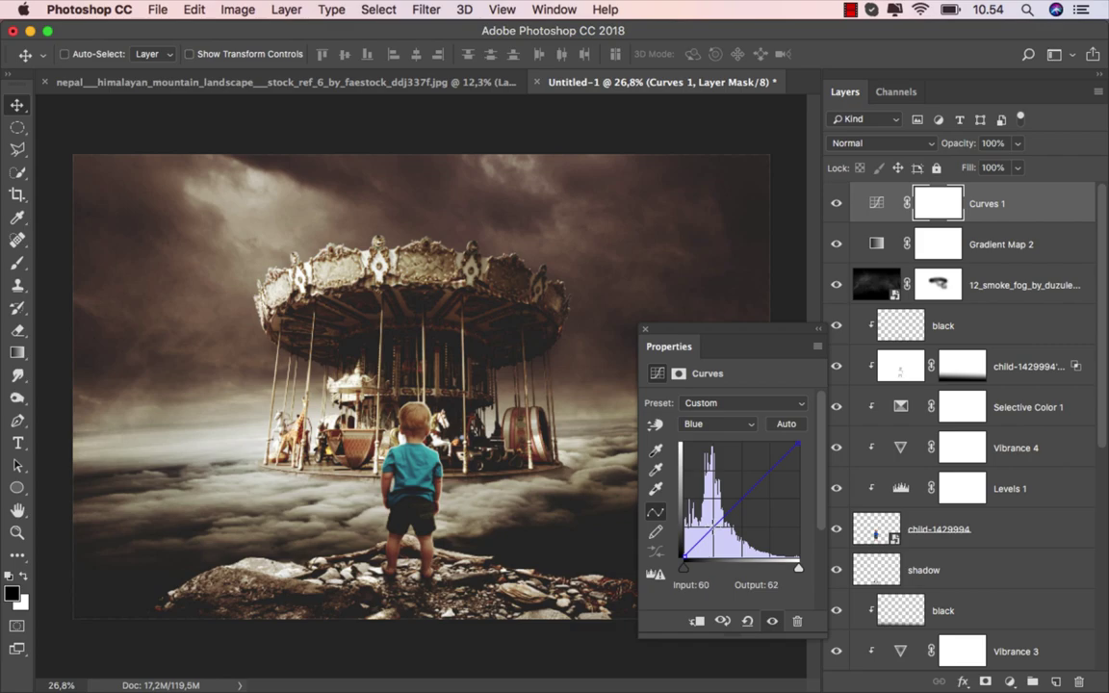
left_click(712, 530)
left_click_drag(682, 555, 676, 541)
left_click_drag(739, 504, 768, 470)
left_click_drag(682, 559, 671, 534)
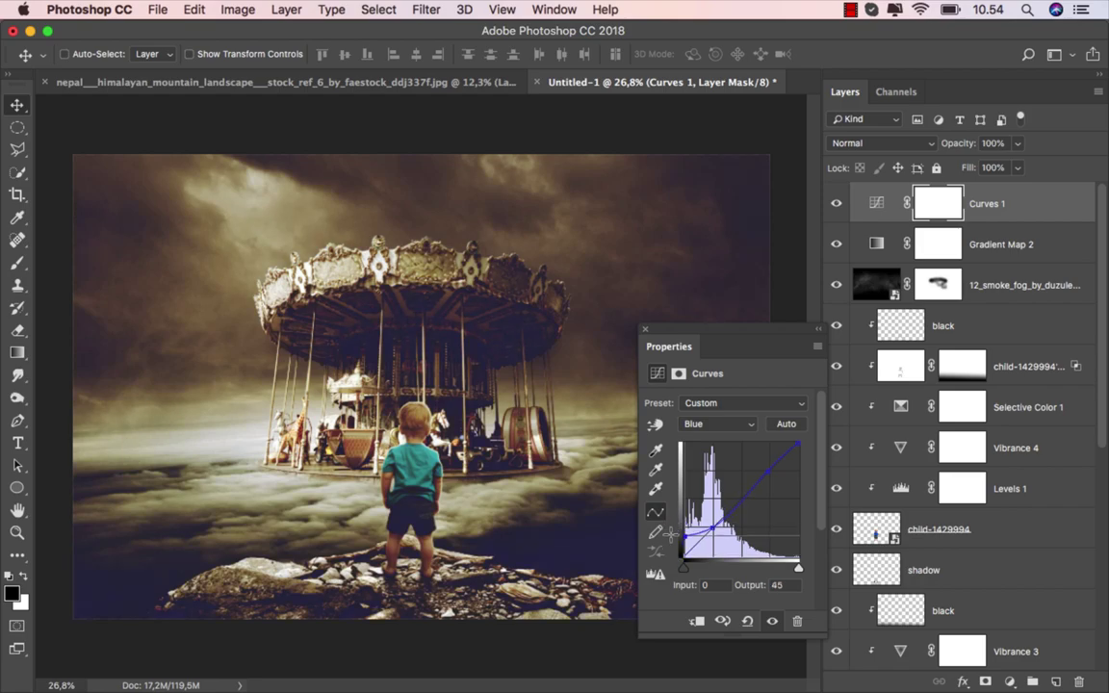
key("ctrl+z")
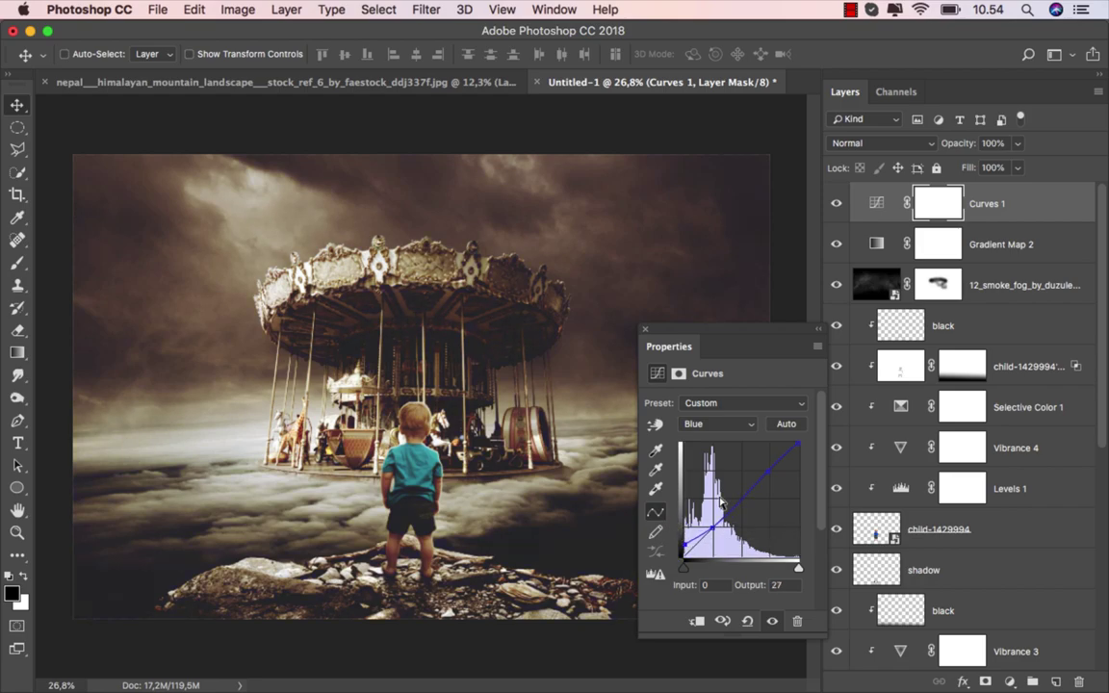
left_click(645, 329)
left_click(836, 203)
left_click(835, 204)
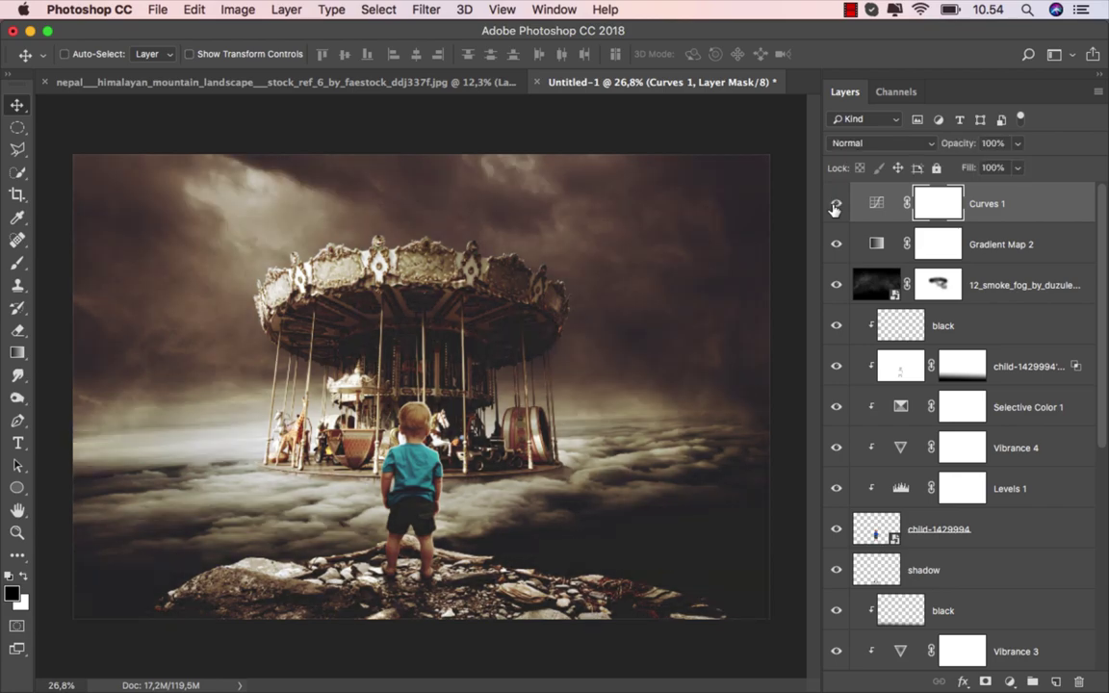
left_click(877, 204)
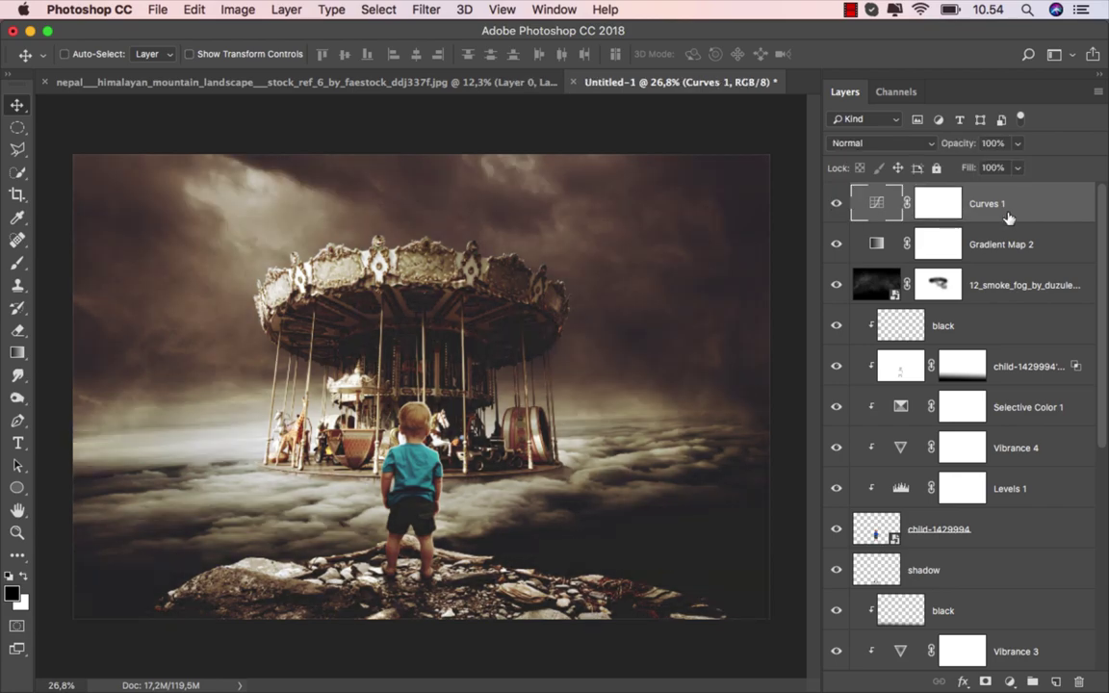
Add a Levels 2 adjustment with white input at 237, comparing it on and off.
left_click(1009, 682)
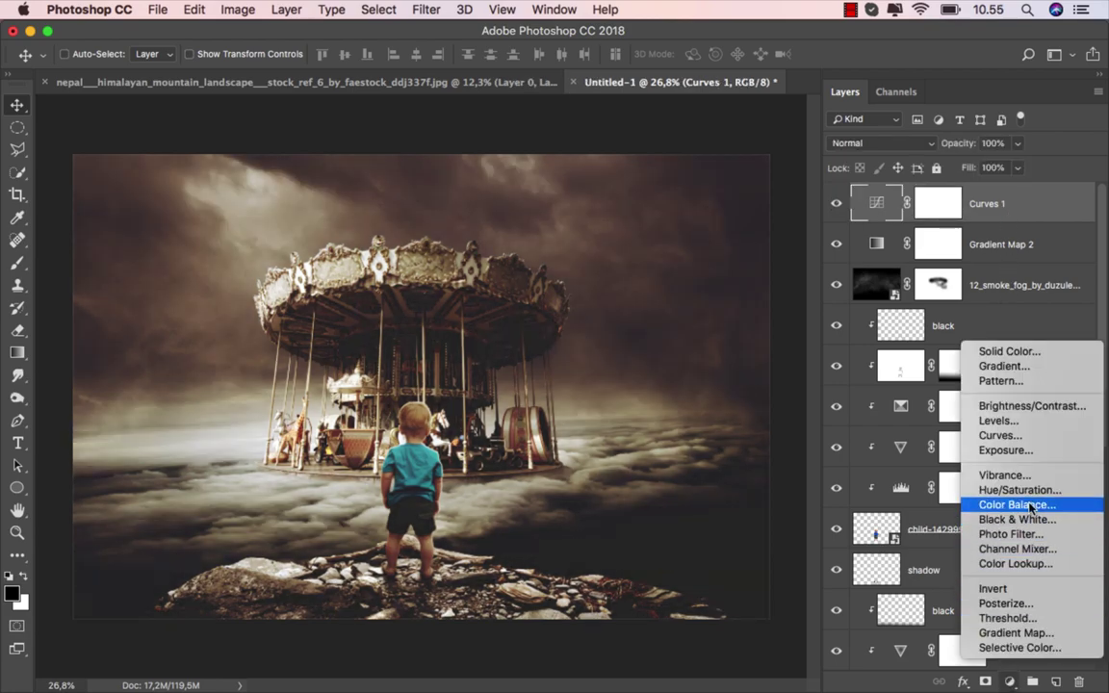
left_click(1045, 422)
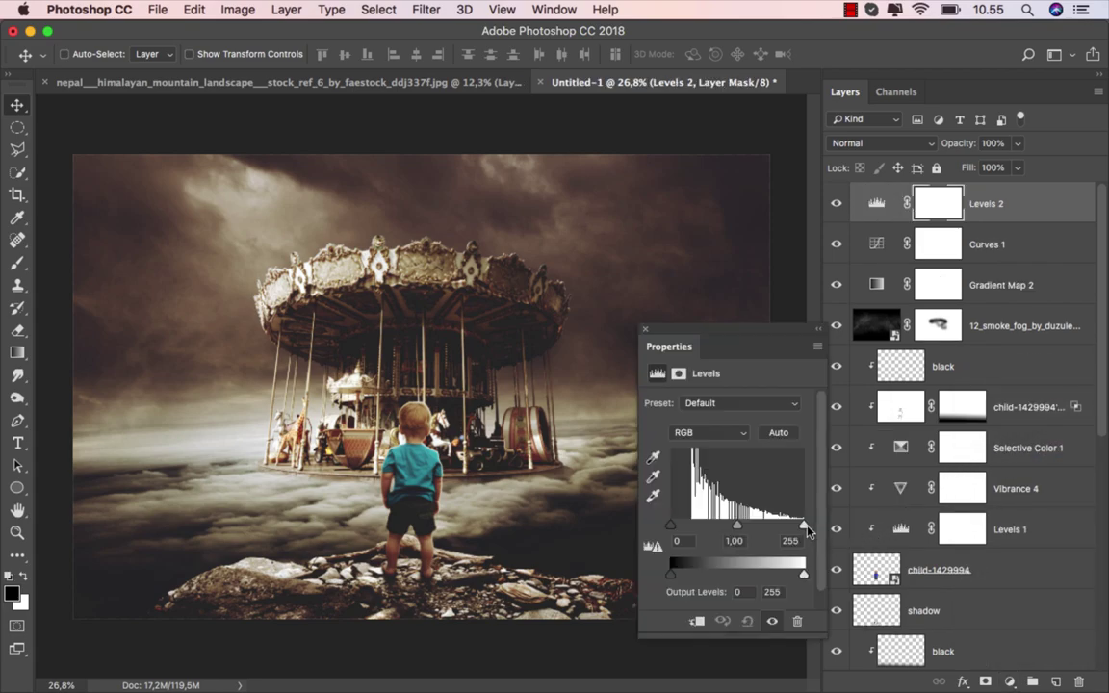
left_click_drag(805, 525, 796, 528)
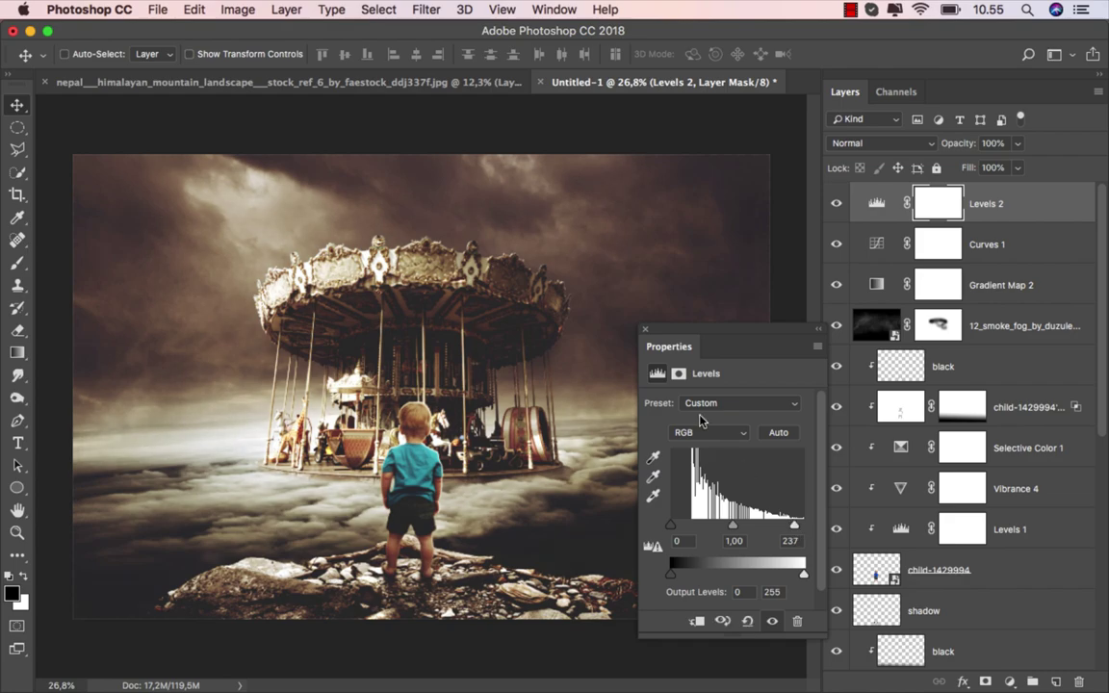
left_click(645, 330)
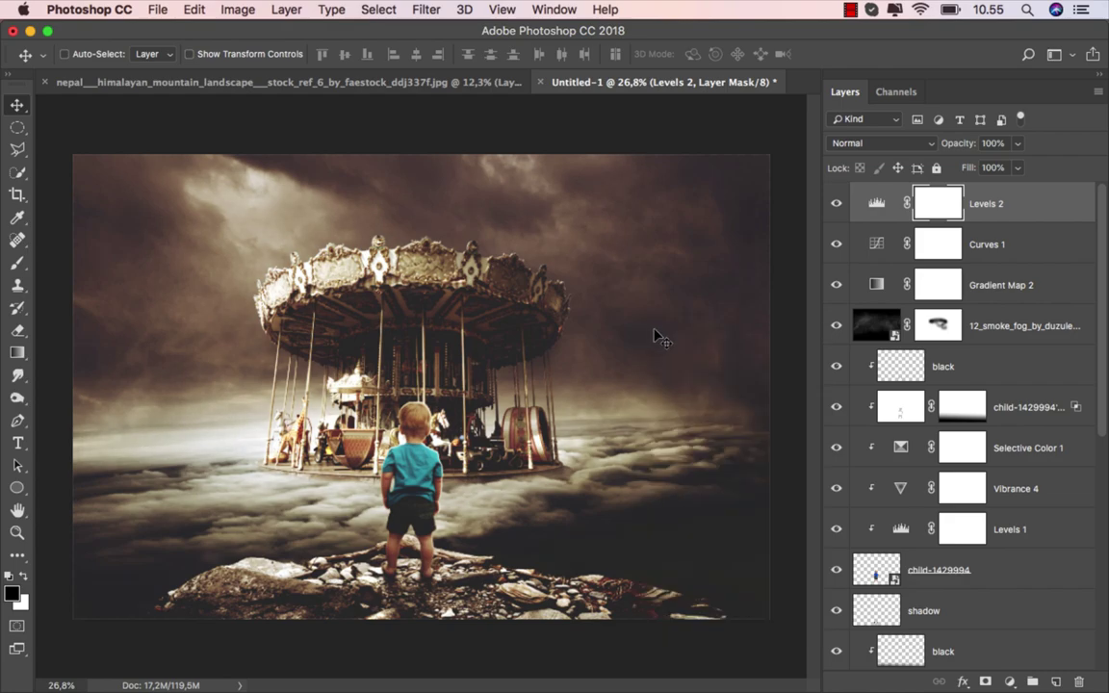
left_click(836, 204)
left_click(837, 204)
left_click(877, 204)
left_click(157, 10)
Save the composite as ok.jpg in JPEG format at Maximum quality 12.
left_click(192, 189)
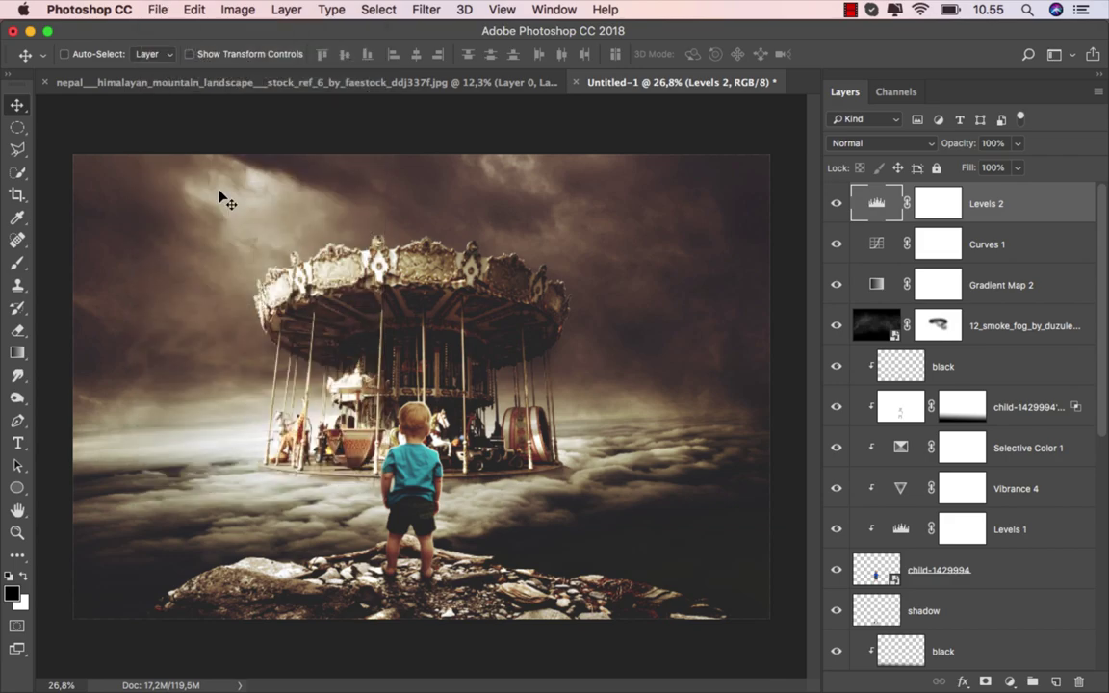
type("ok.psd")
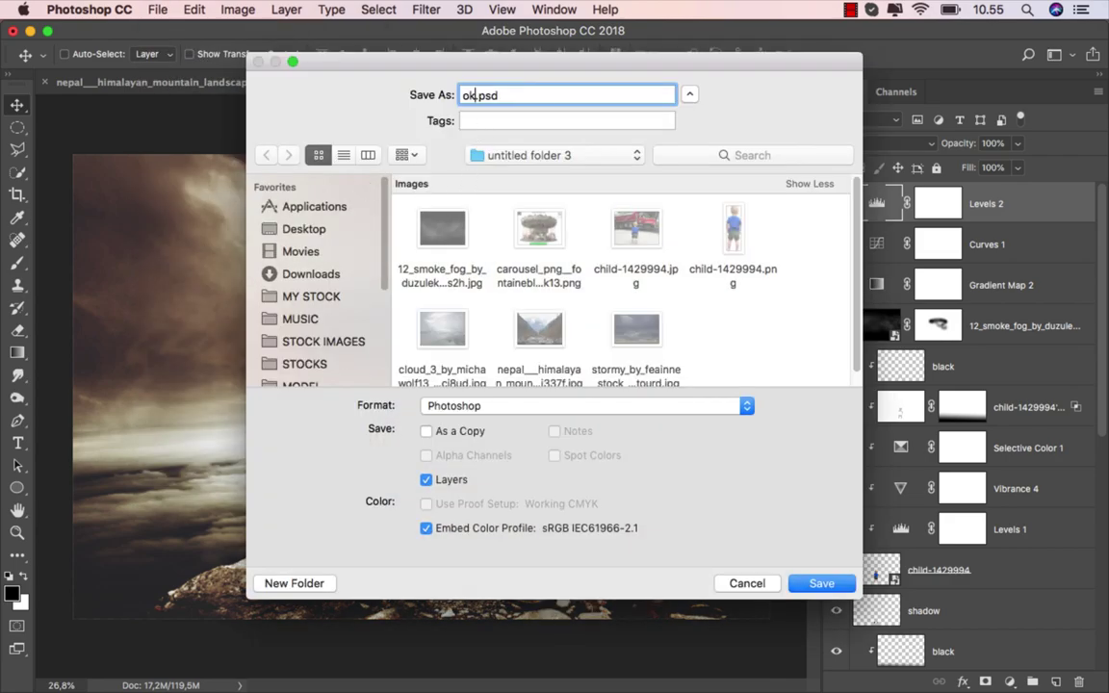
type("k")
left_click(500, 405)
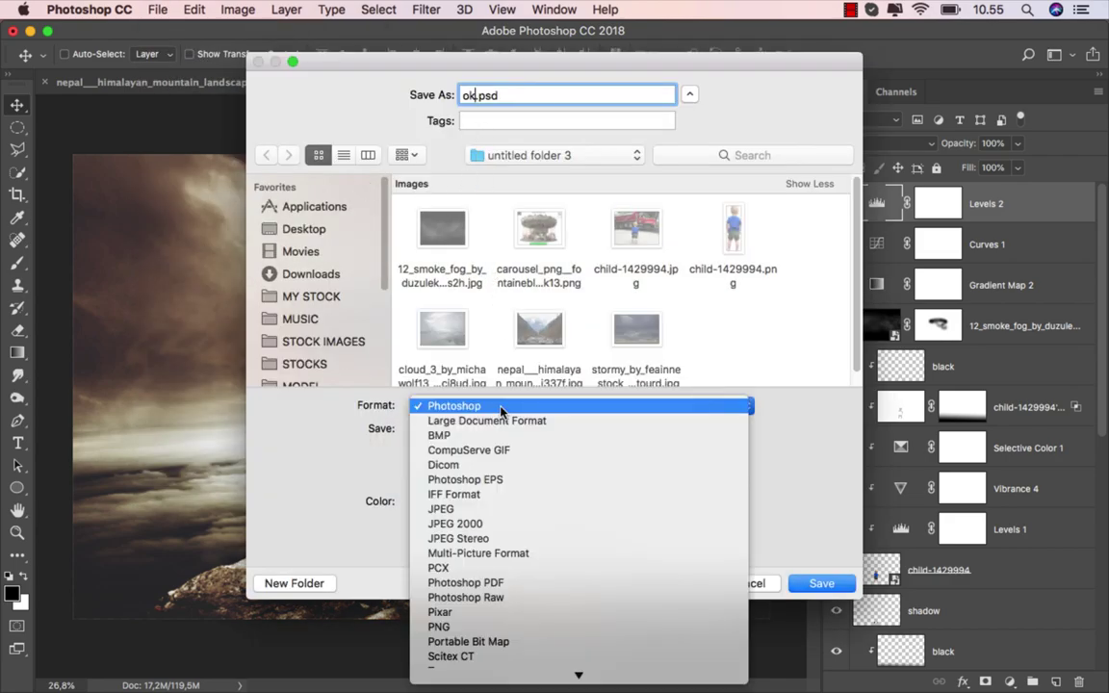
left_click(488, 517)
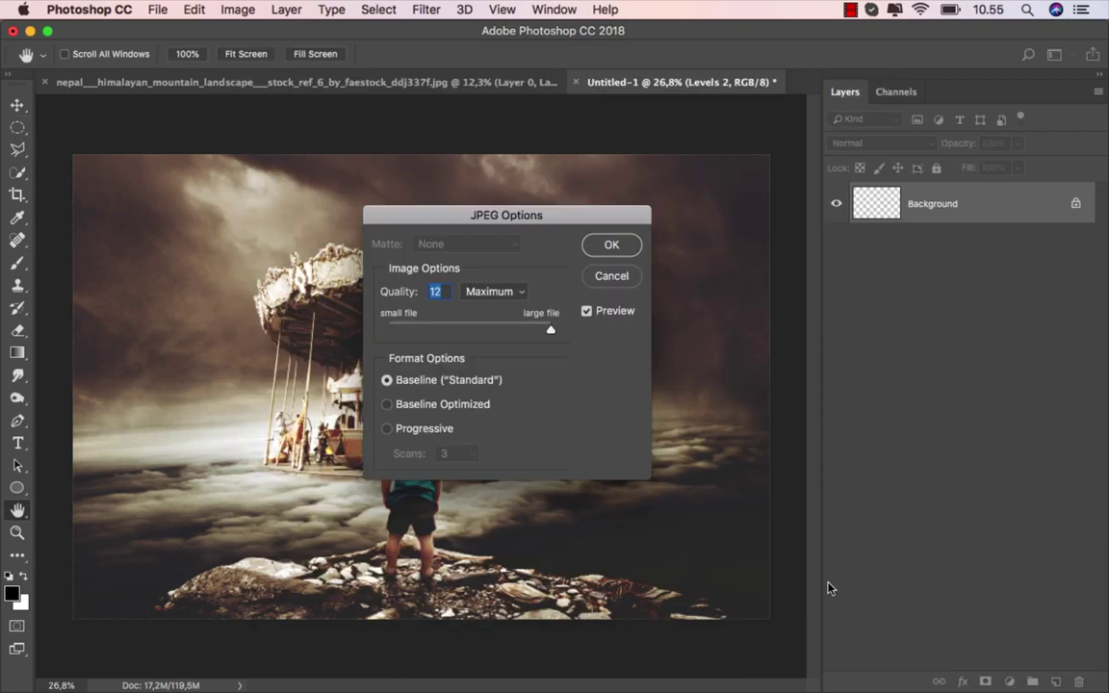
left_click(613, 245)
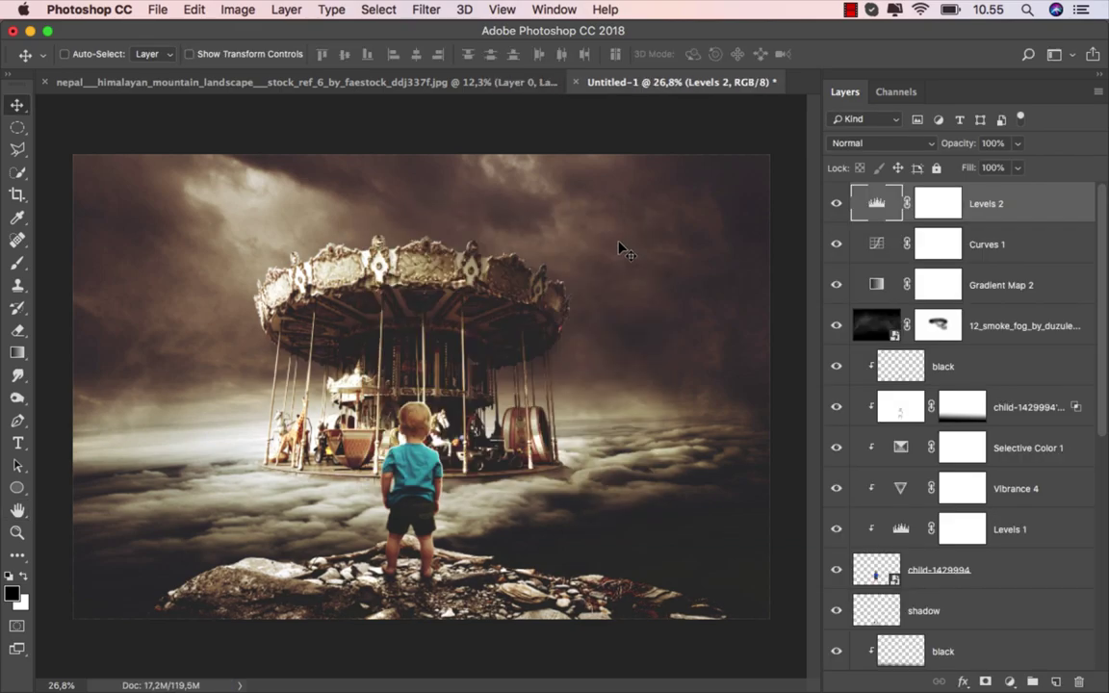
mouse_move(474, 690)
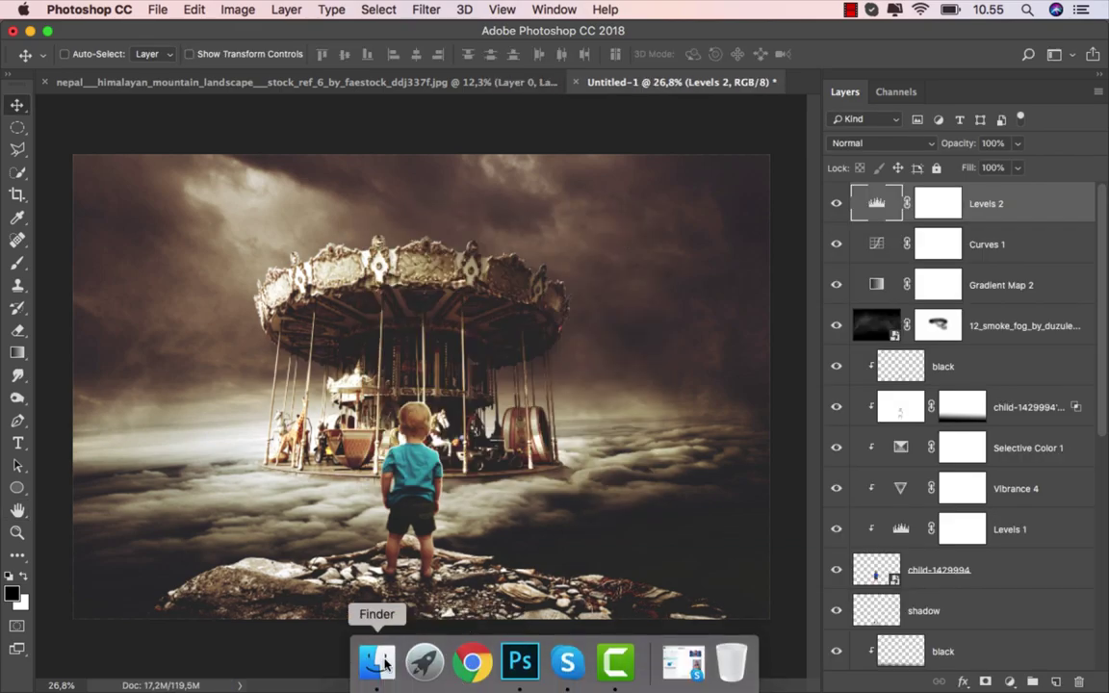
Find ok.jpg in untitled folder 3 in Finder and preview it with Quick Look.
left_click(374, 661)
left_click(405, 287)
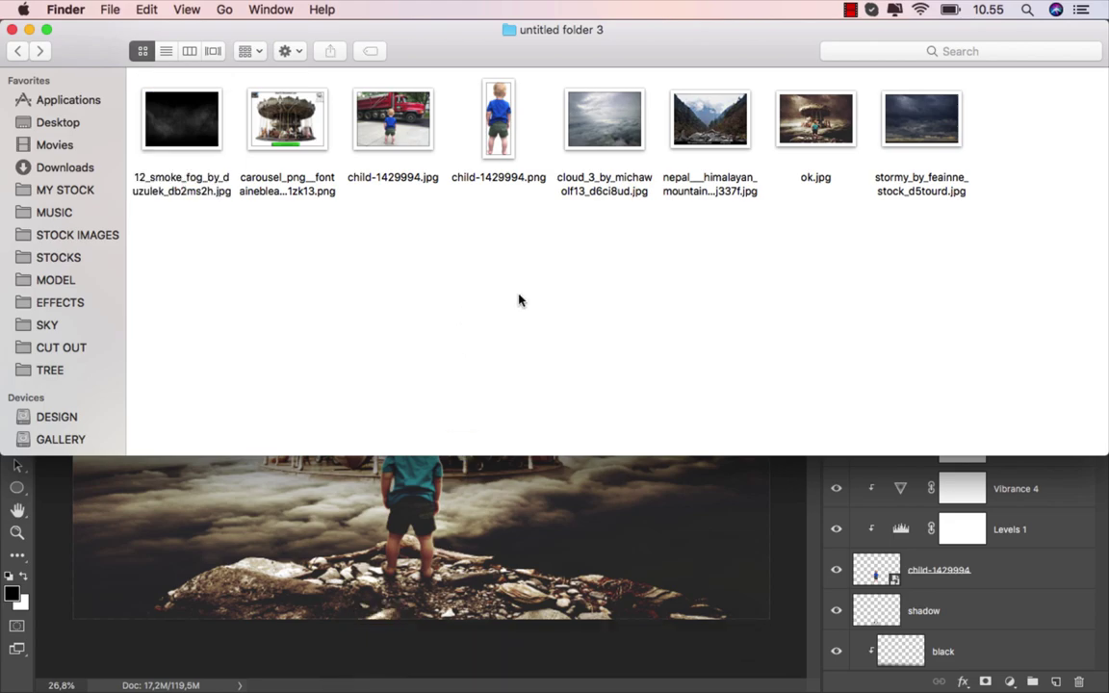
left_click(811, 142)
key("space")
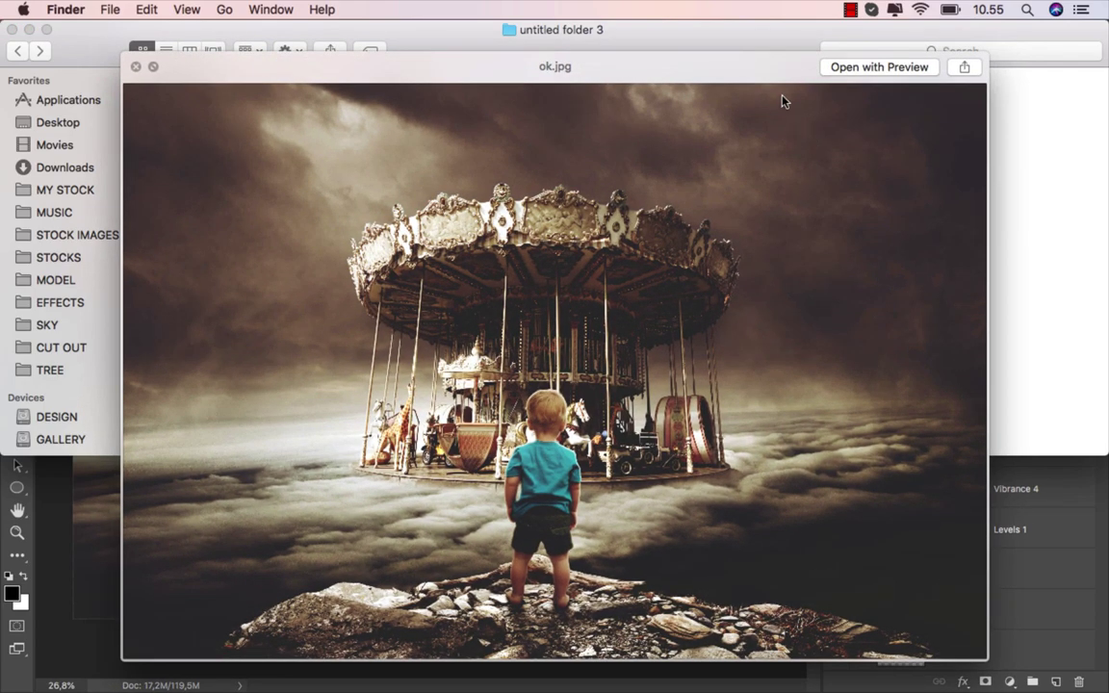